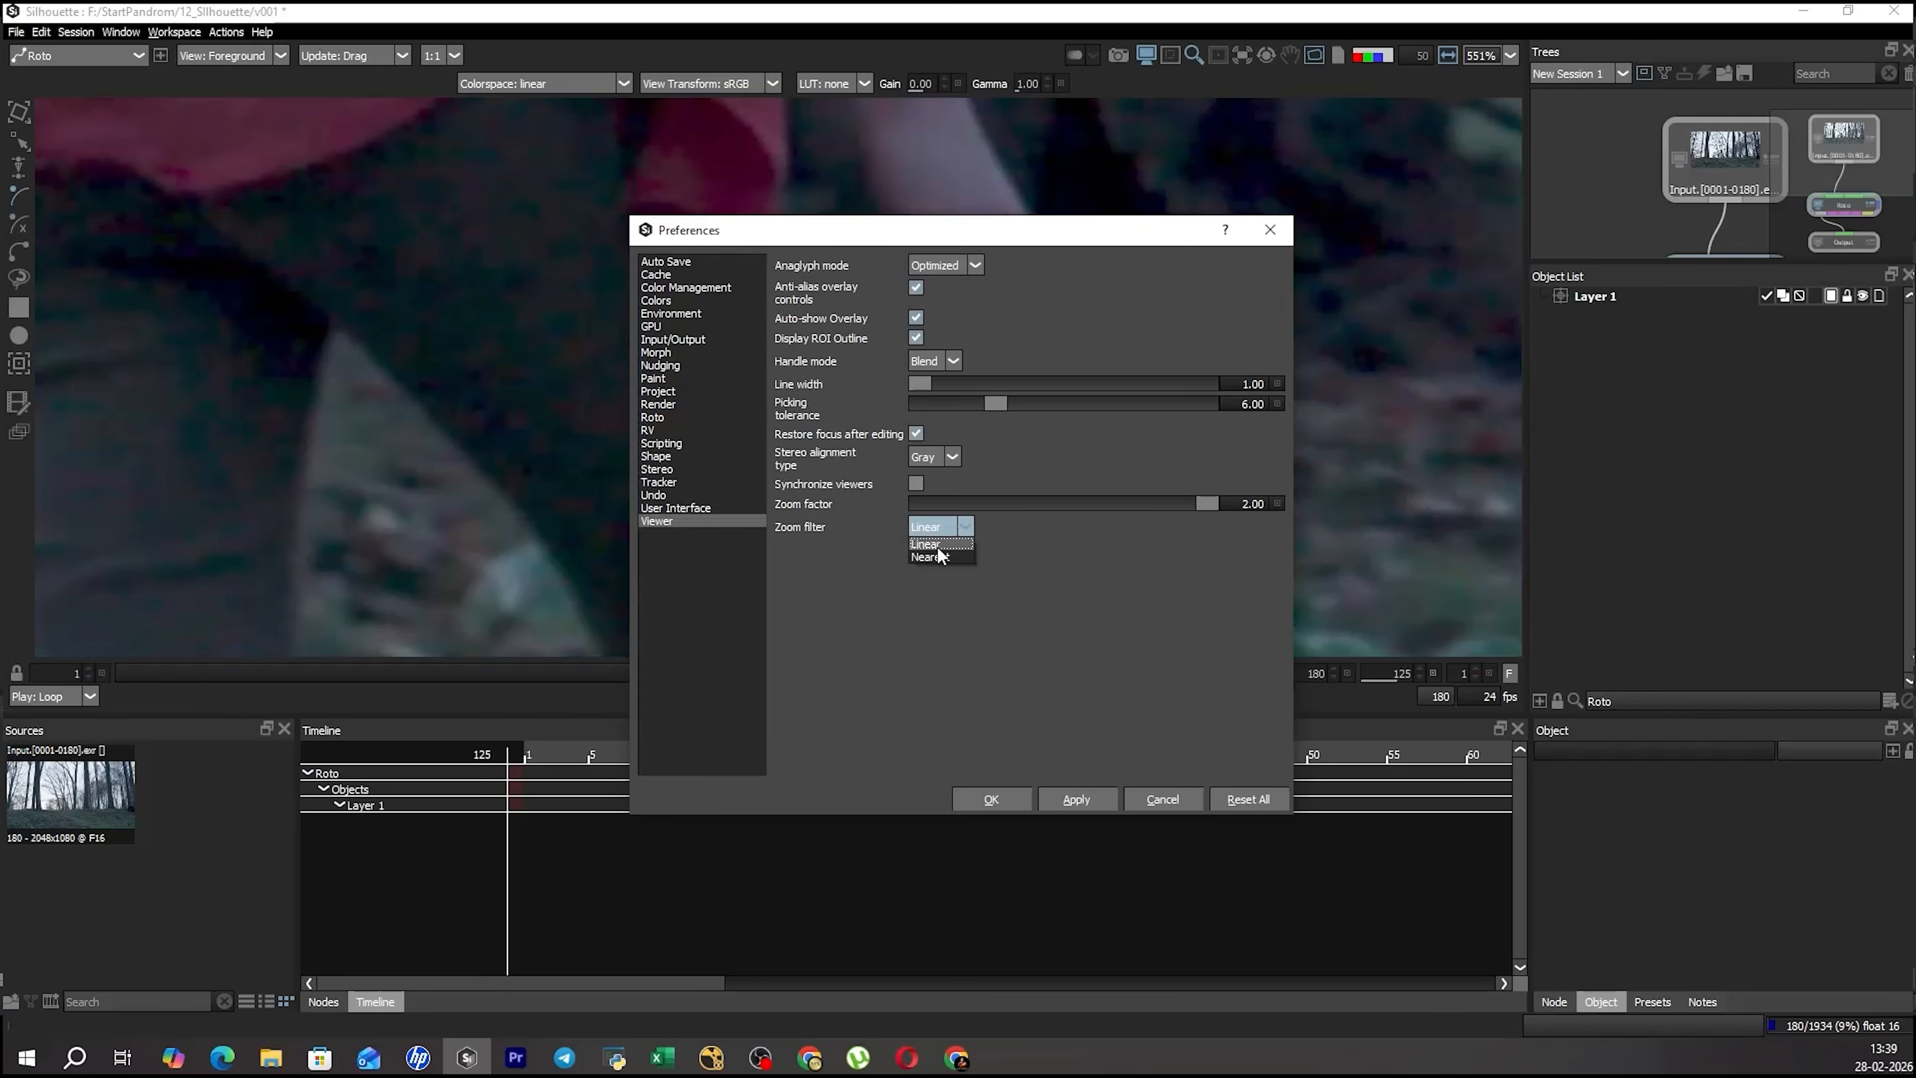
# Set the viewer's zoom filter to Nearest and apply the preferences.
pyautogui.click(1076, 799)
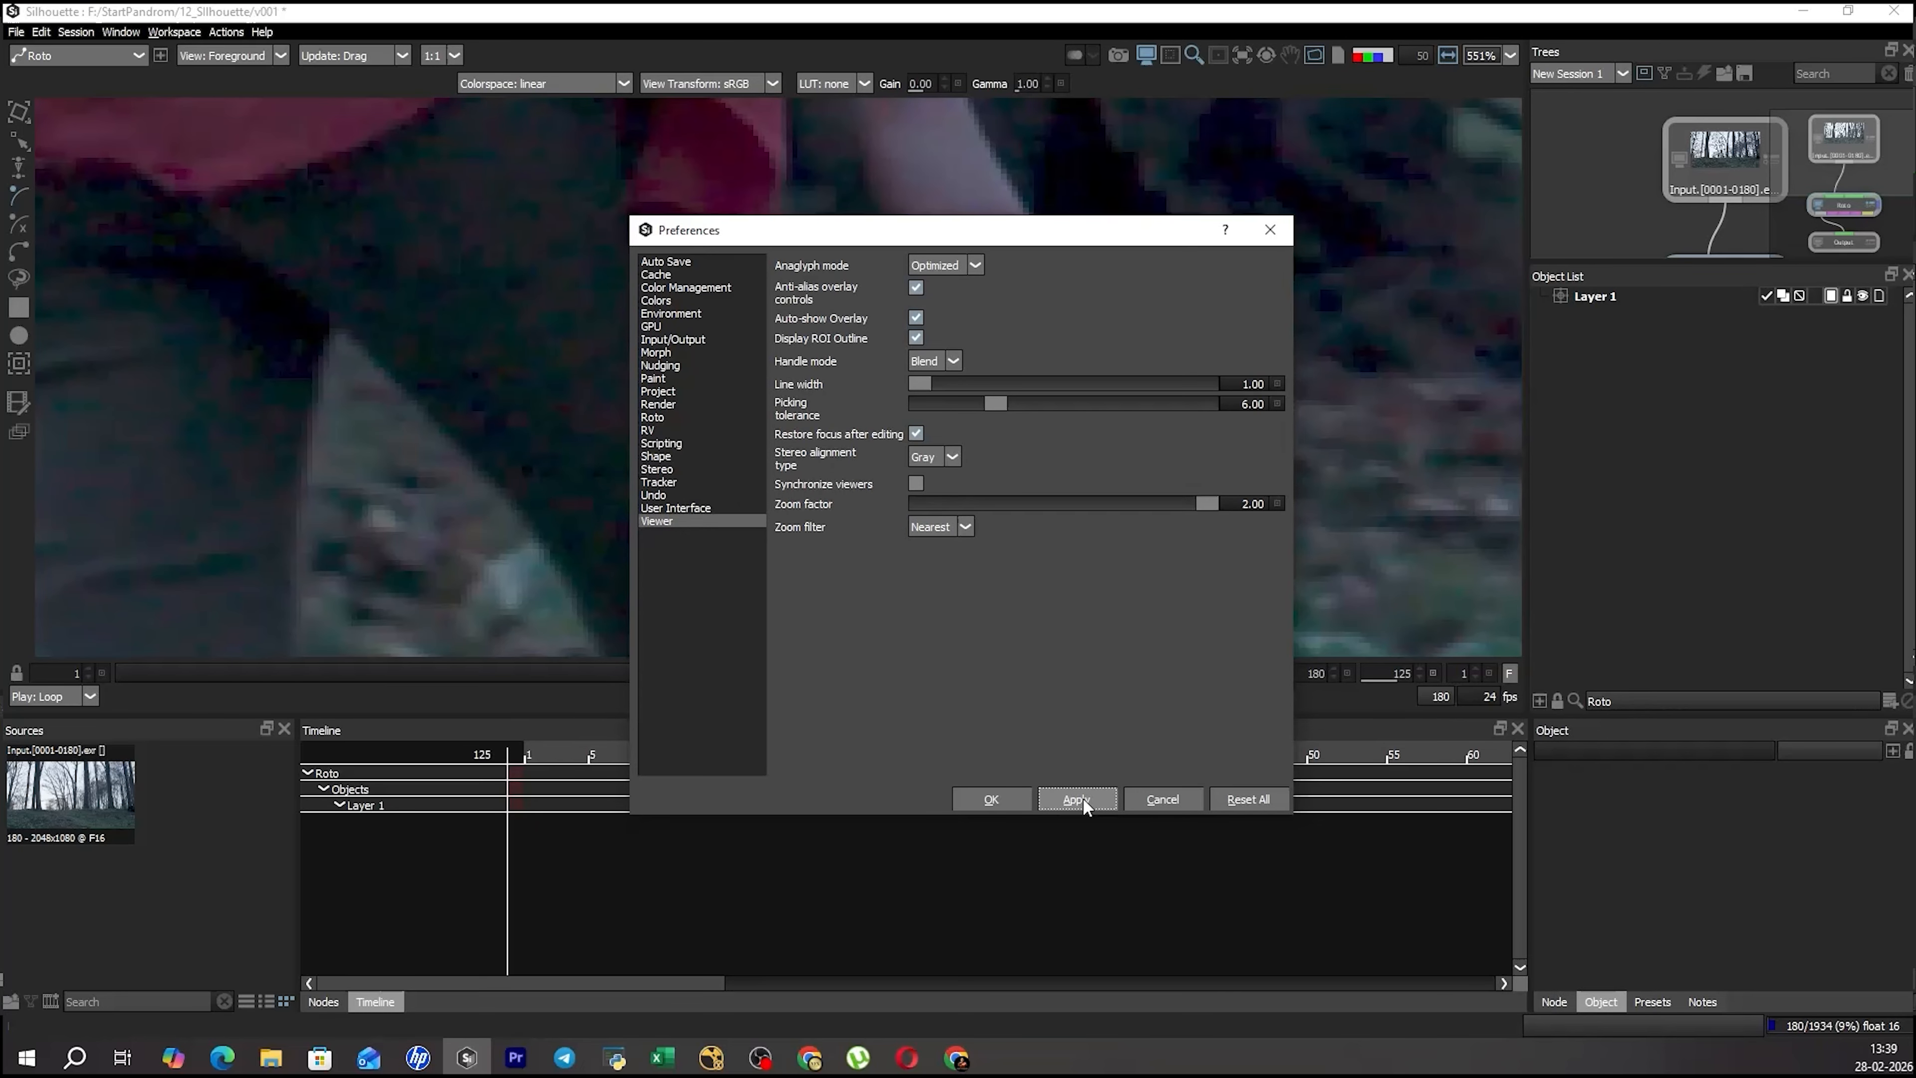
pyautogui.click(991, 799)
# Trace the outer edge of the woman's right thigh with a B-spline, from the shirt down past the knee.
pyautogui.scroll(-3, 1003, 332)
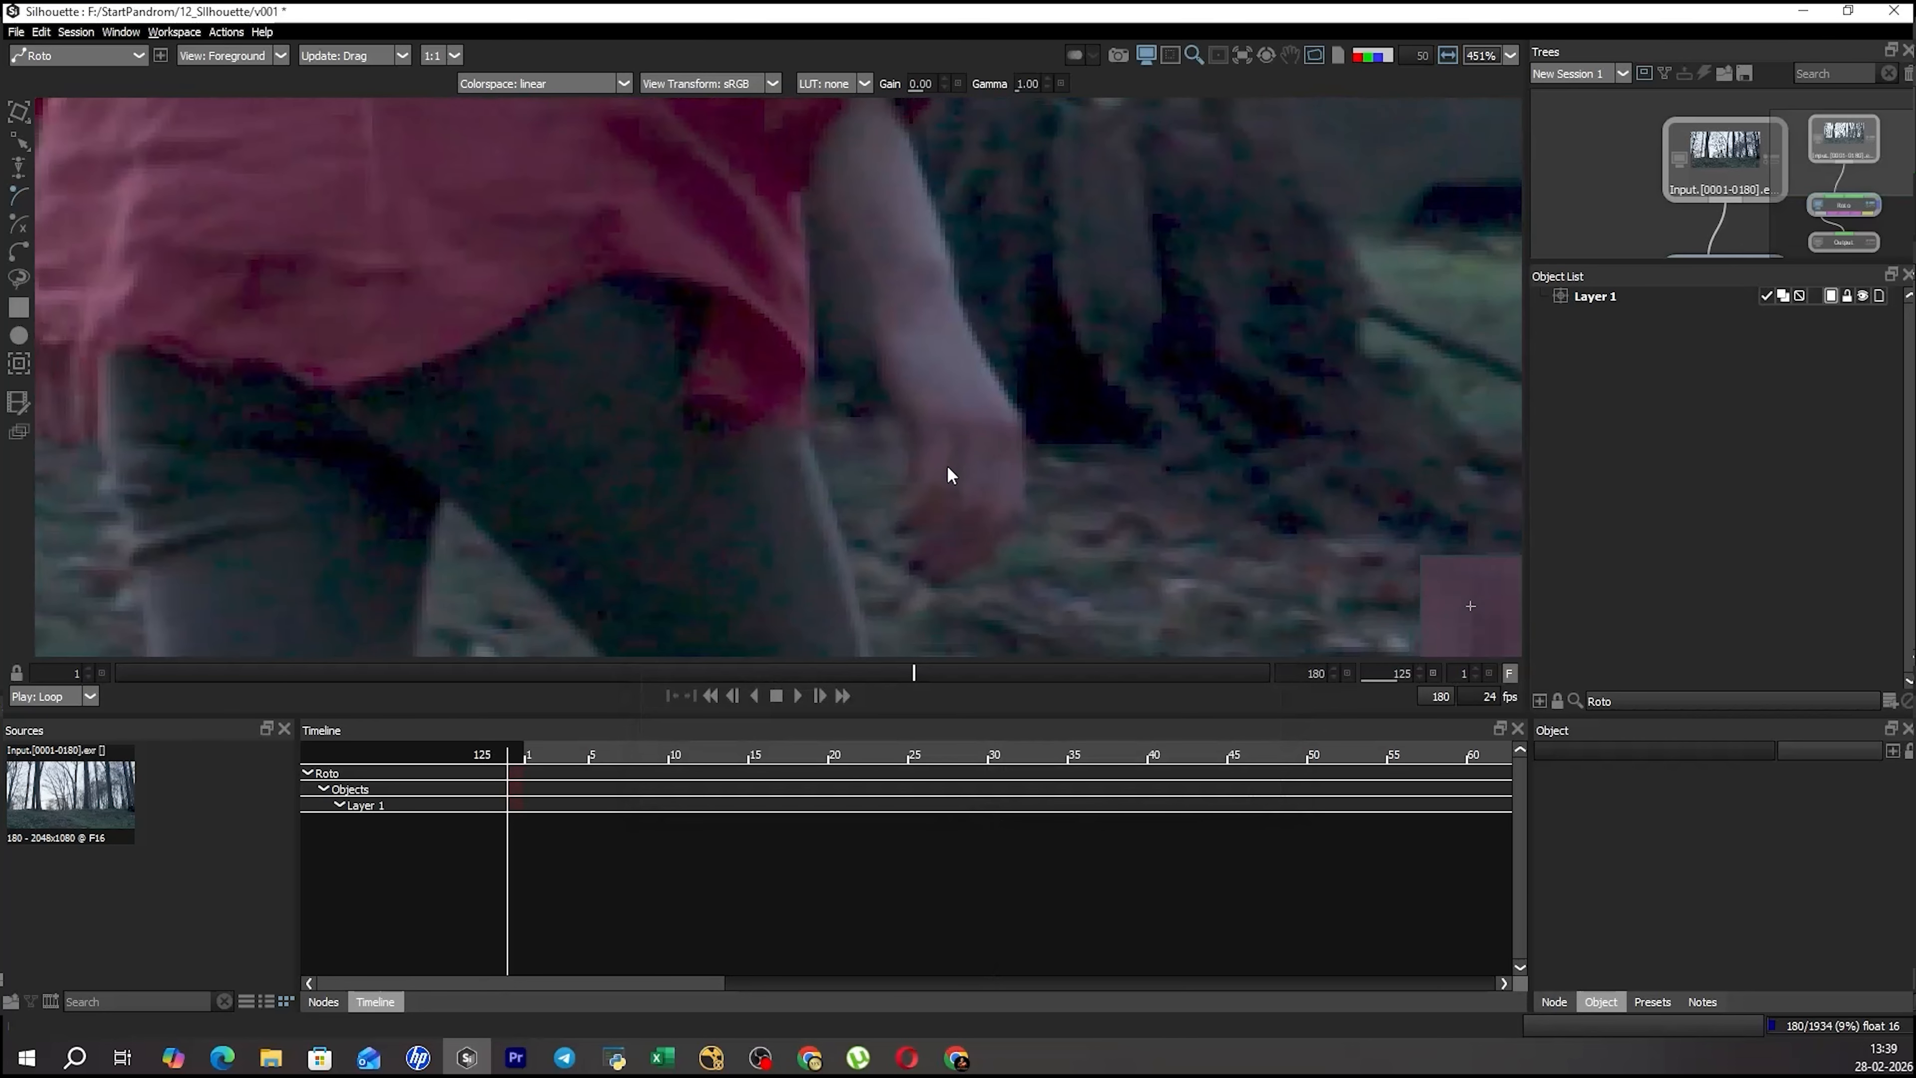
pyautogui.scroll(-1, 791, 269)
pyautogui.moveTo(871, 369); pyautogui.dragTo(901, 306)
pyautogui.moveTo(807, 189); pyautogui.dragTo(862, 337)
pyautogui.scroll(-2, 829, 301)
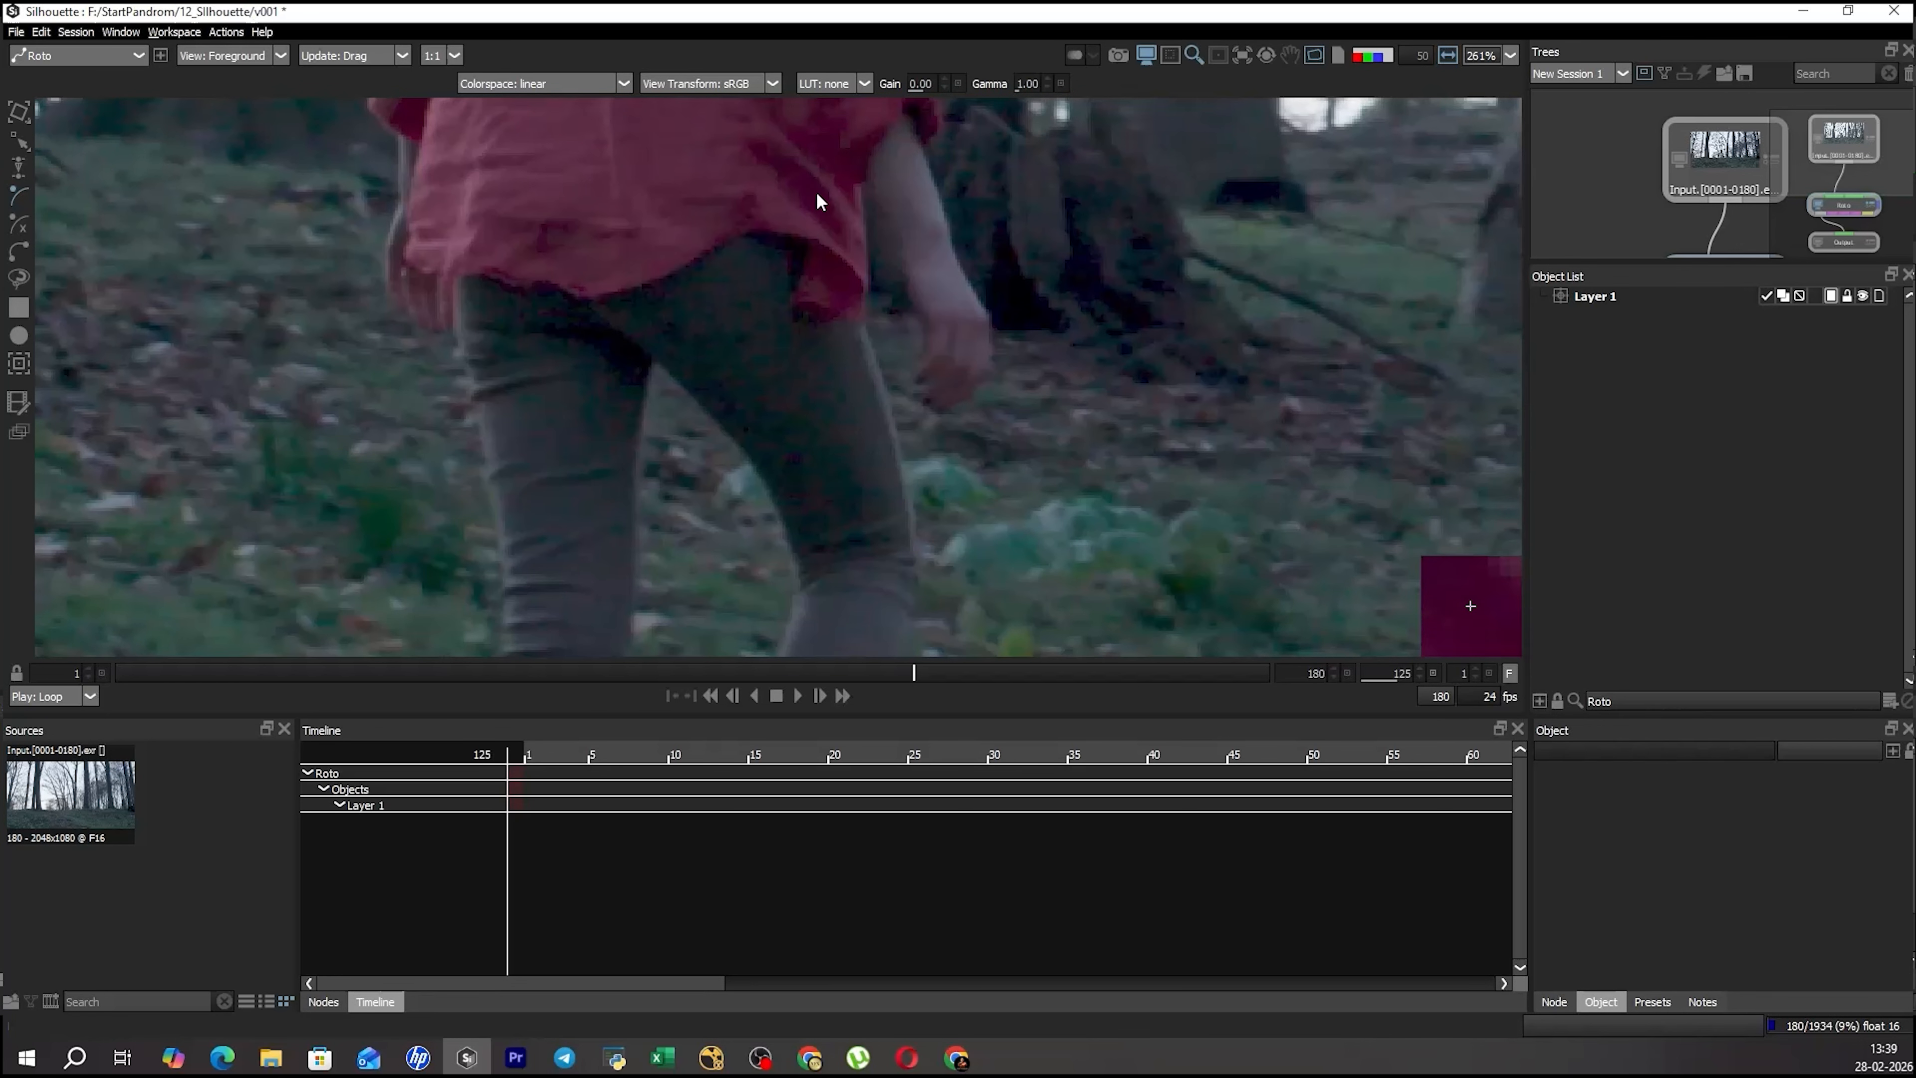
pyautogui.click(815, 158)
pyautogui.click(868, 333)
pyautogui.scroll(-1, 889, 420)
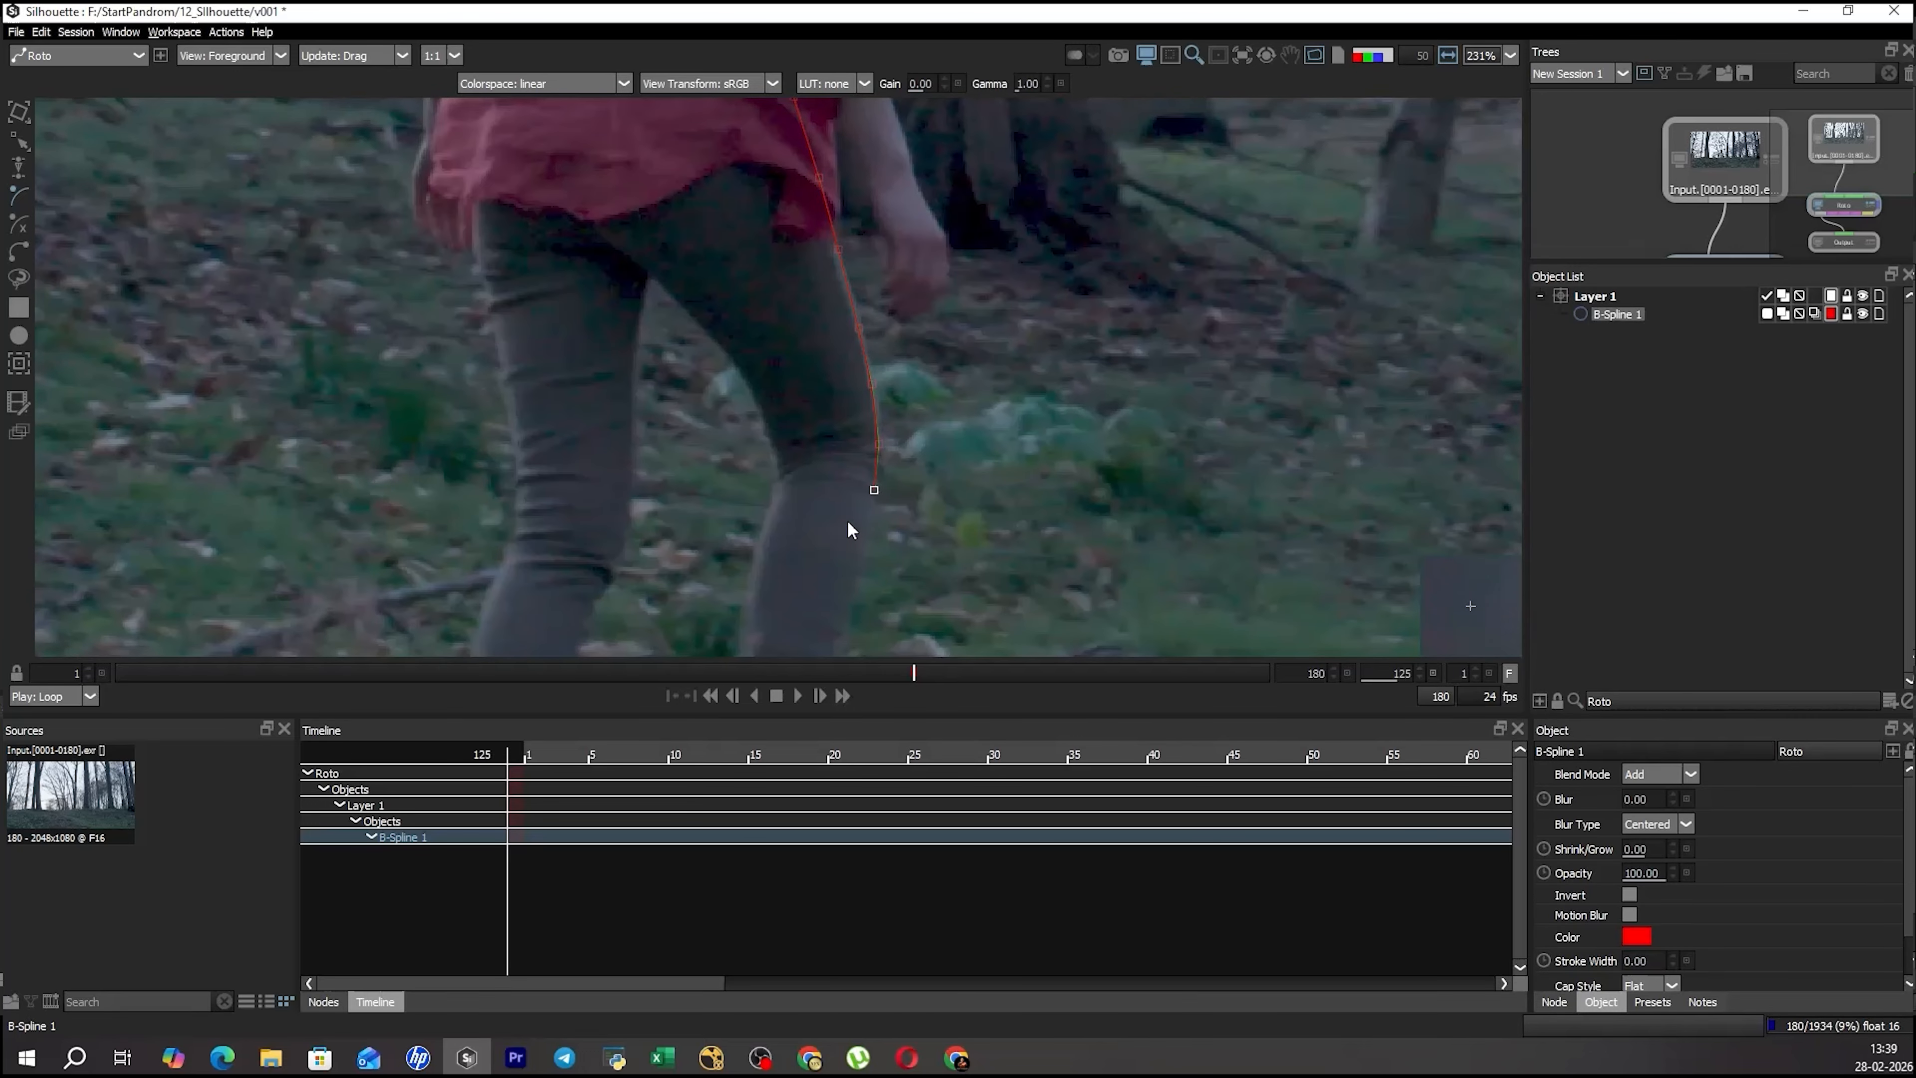
# Continue the B-spline across the leg below the knee, up the inner thigh, and close it inside the red shirt.
pyautogui.click(797, 520)
pyautogui.click(780, 469)
pyautogui.click(764, 408)
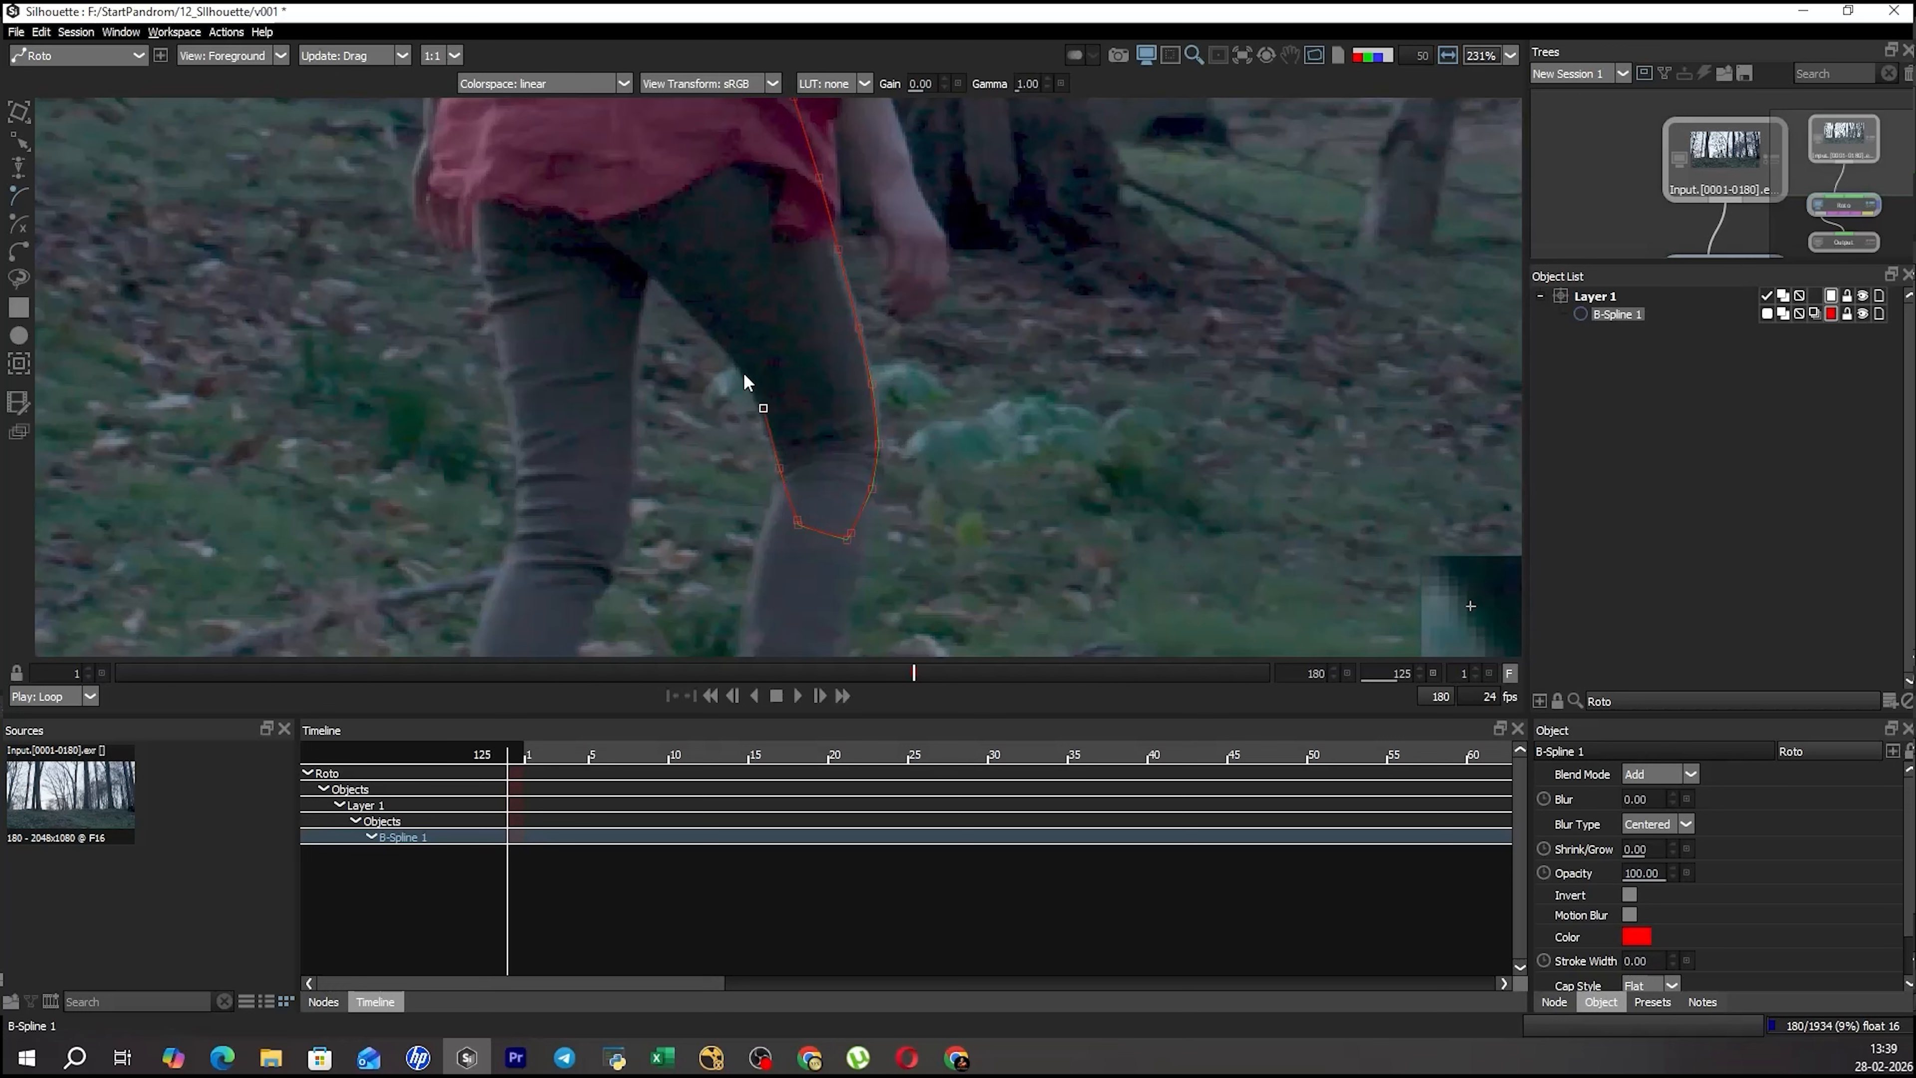
pyautogui.click(594, 219)
pyautogui.moveTo(610, 176); pyautogui.dragTo(685, 340)
pyautogui.click(648, 319)
pyautogui.click(645, 234)
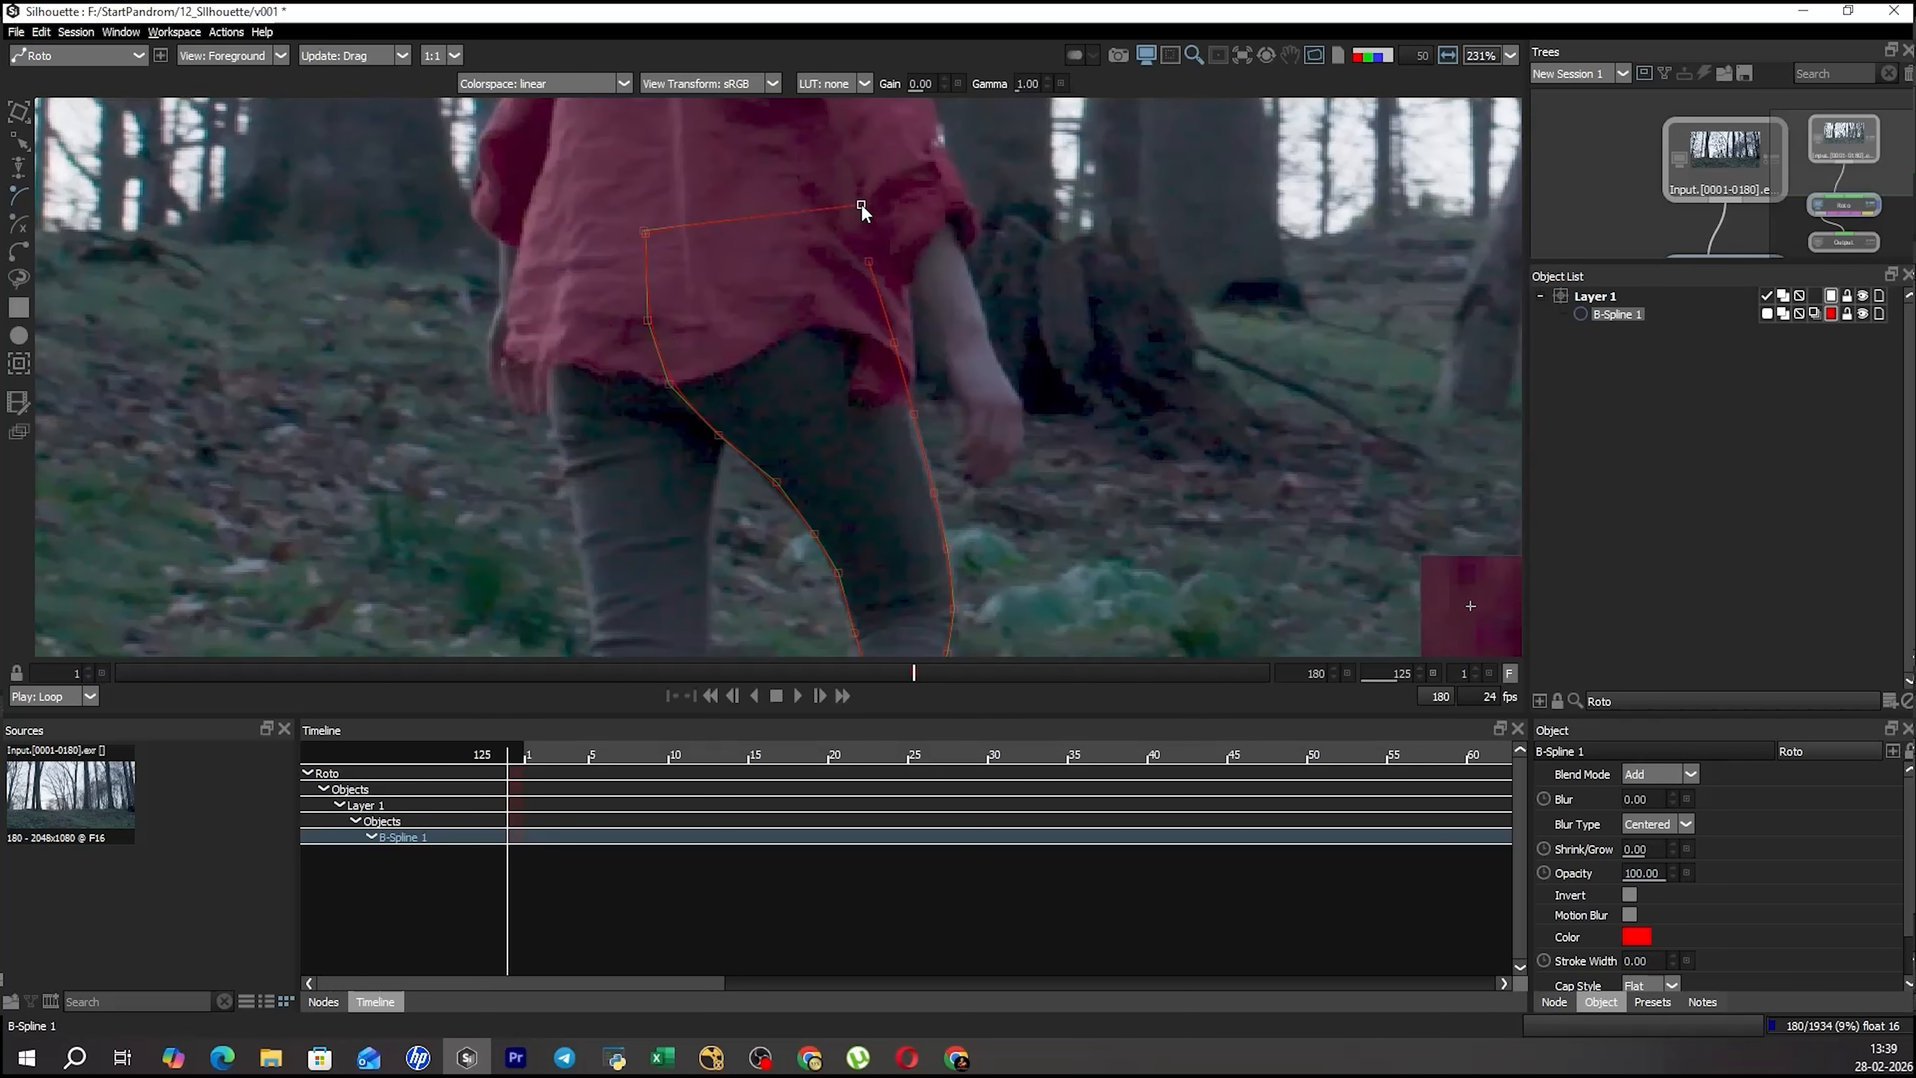
pyautogui.click(869, 261)
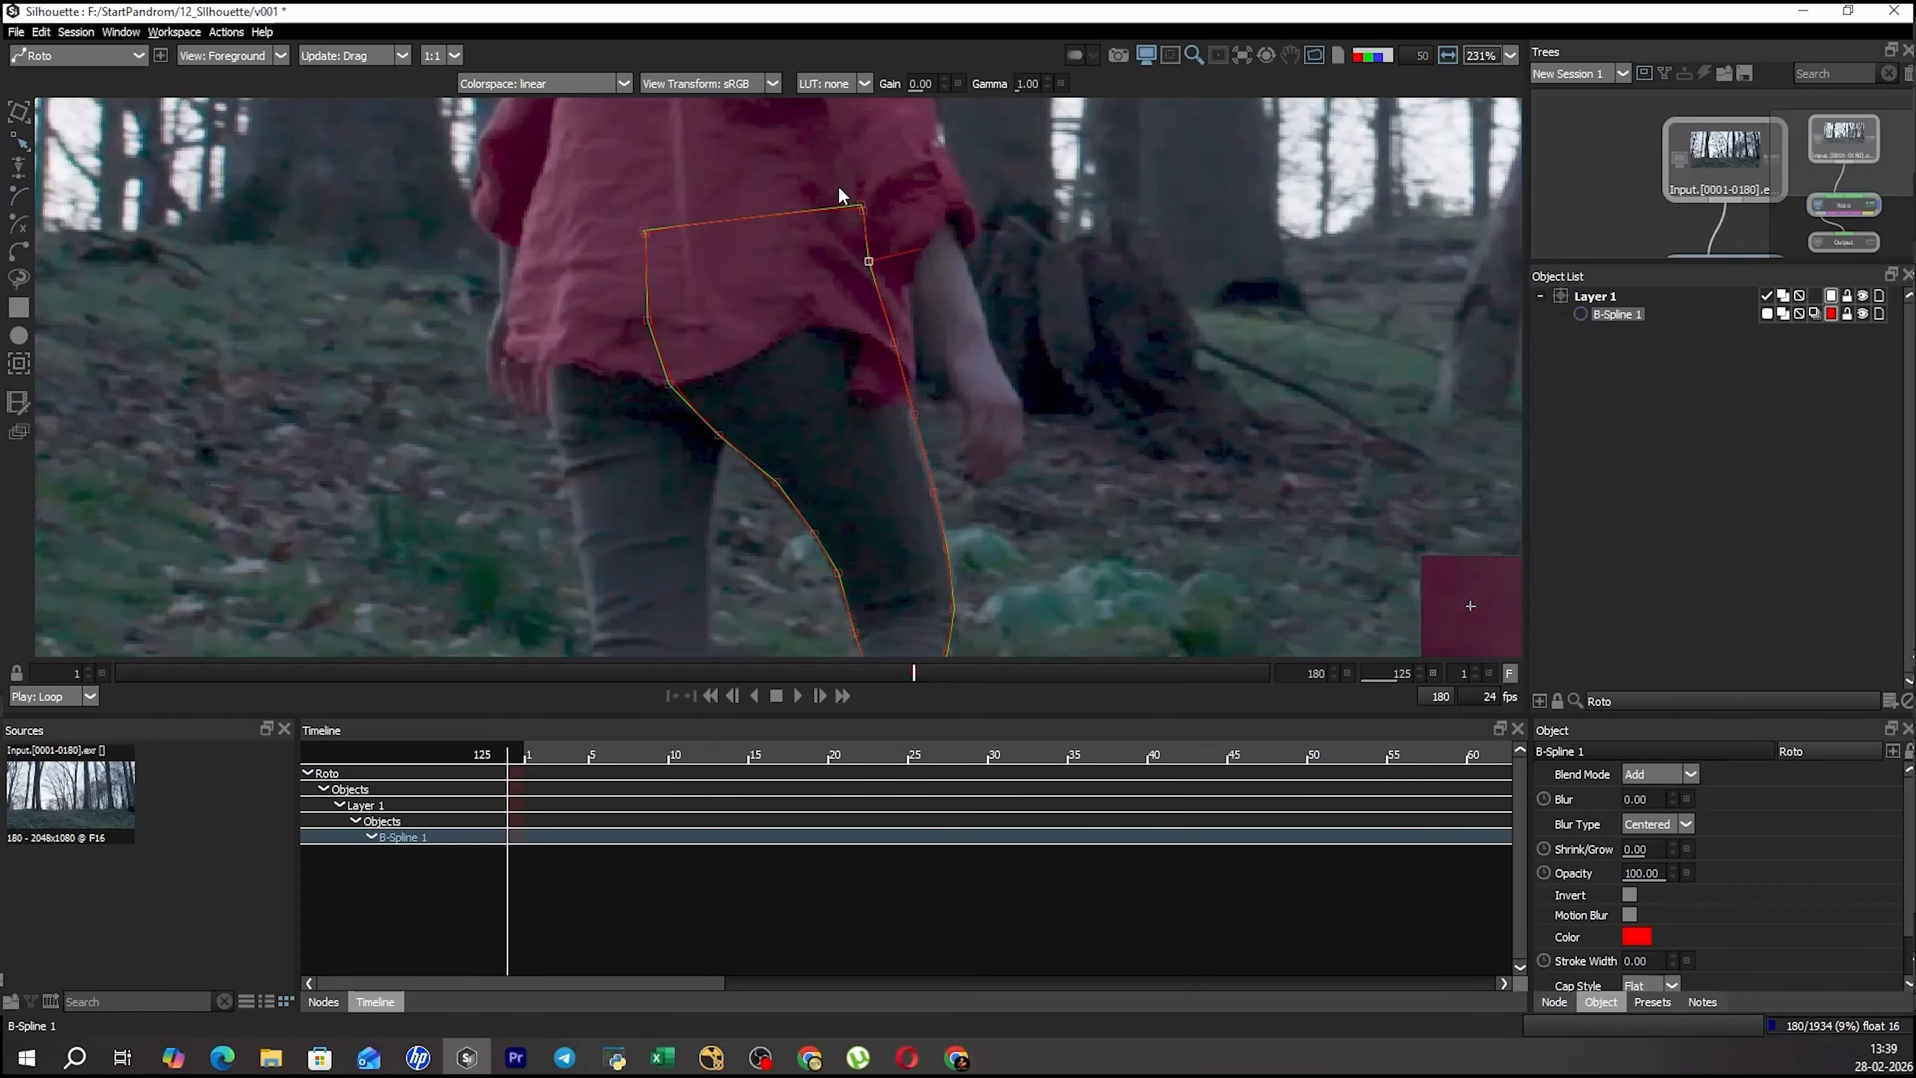
# Refine the closed thigh spline's control points along the outer thigh and around the knee to follow the leg's edge.
pyautogui.scroll(-1, 957, 323)
pyautogui.click(966, 440)
pyautogui.moveTo(965, 440); pyautogui.dragTo(925, 315)
pyautogui.click(907, 400)
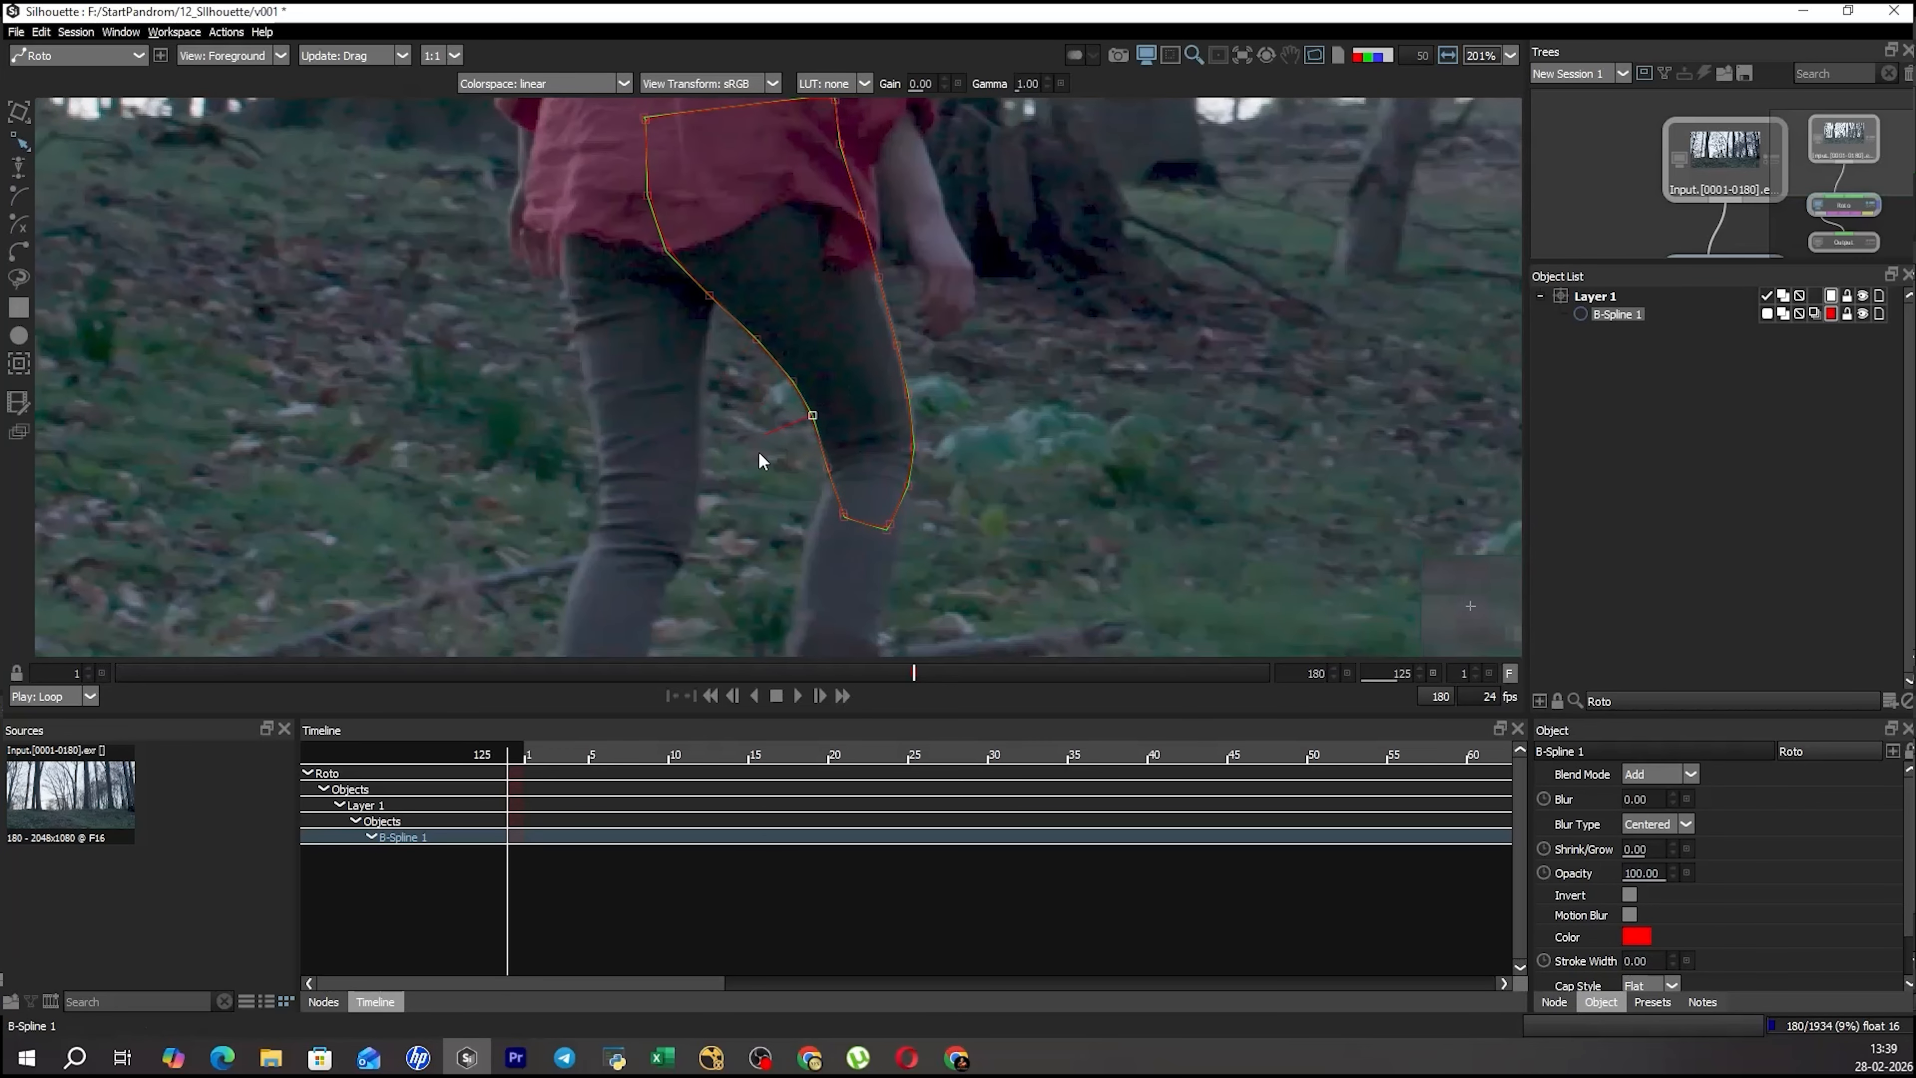
pyautogui.click(827, 467)
pyautogui.scroll(-2, 937, 405)
pyautogui.moveTo(937, 405); pyautogui.dragTo(890, 306)
pyautogui.click(858, 376)
pyautogui.click(866, 375)
pyautogui.moveTo(742, 249); pyautogui.dragTo(752, 298)
pyautogui.scroll(-2, 753, 299)
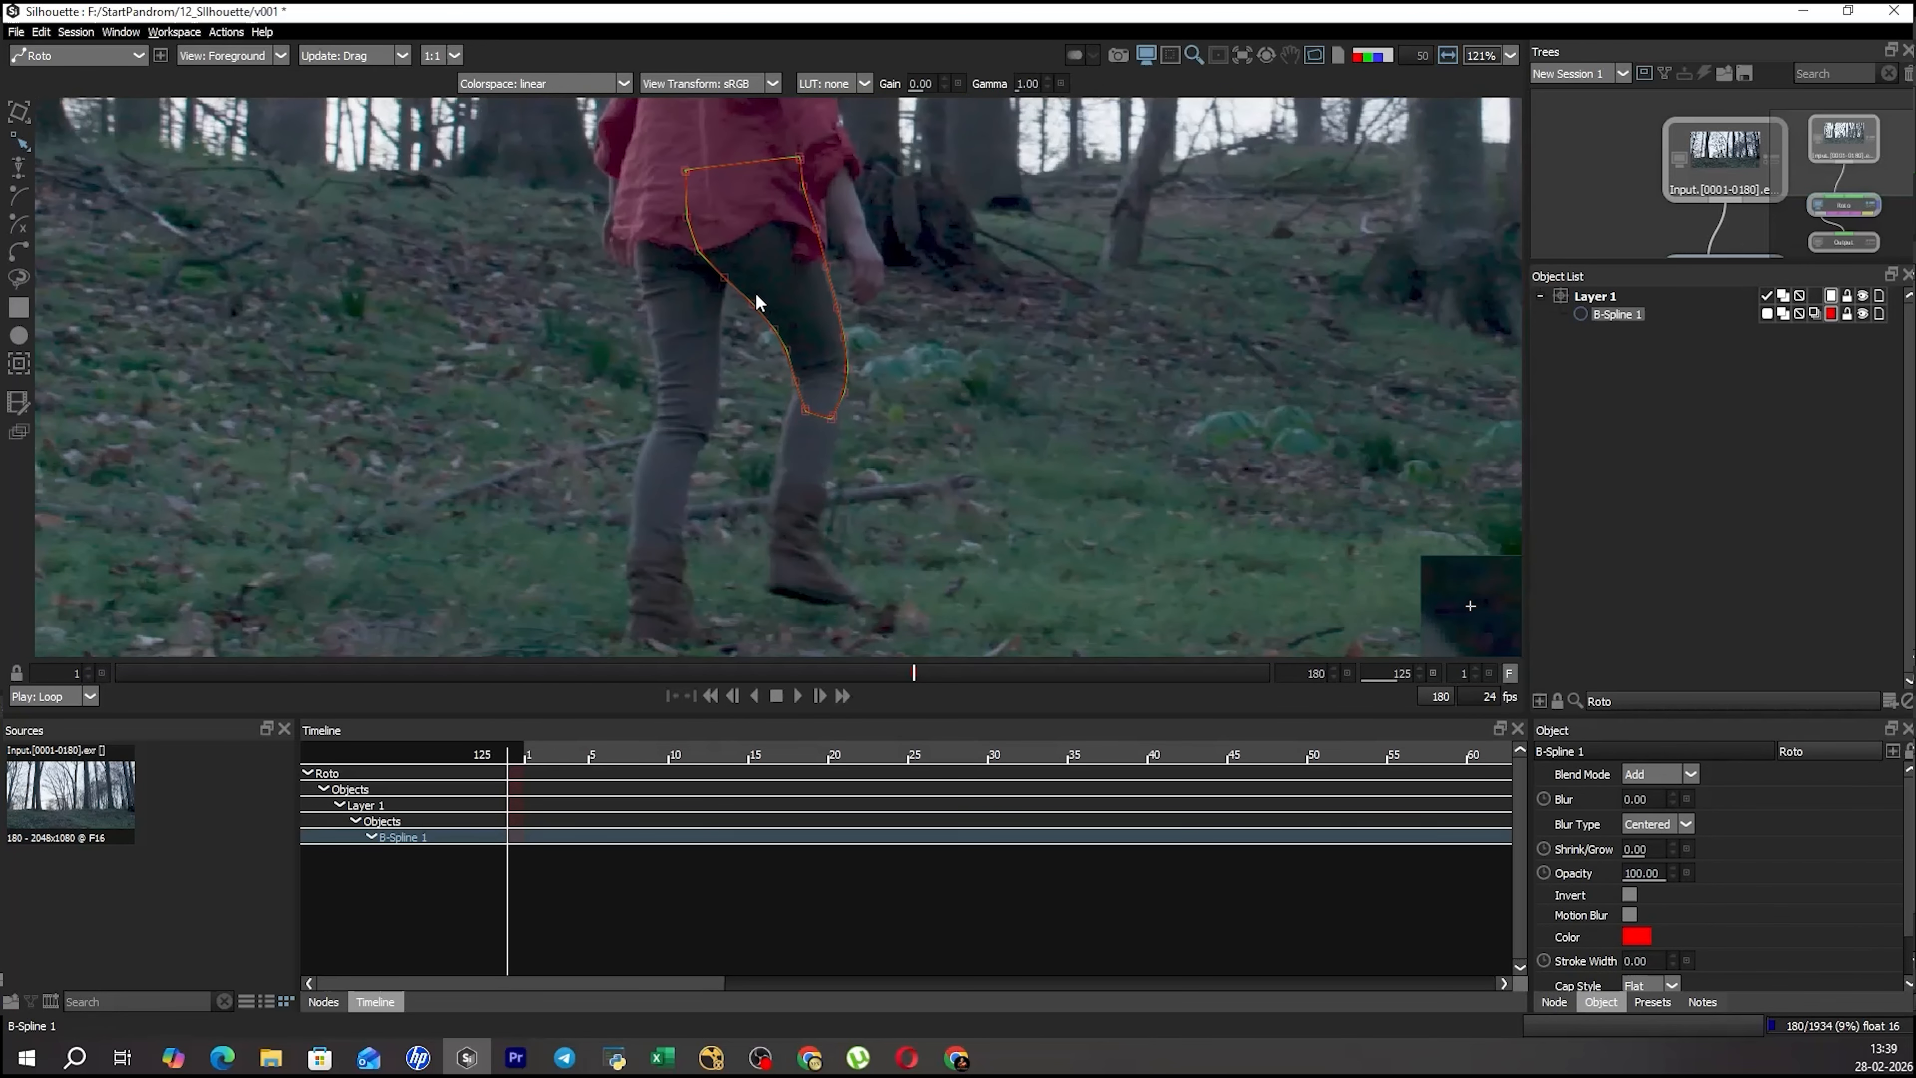
# Start a second B-spline at the right knee and trace the inner edge of the lower leg down to the ankle.
pyautogui.moveTo(578, 116); pyautogui.dragTo(722, 602)
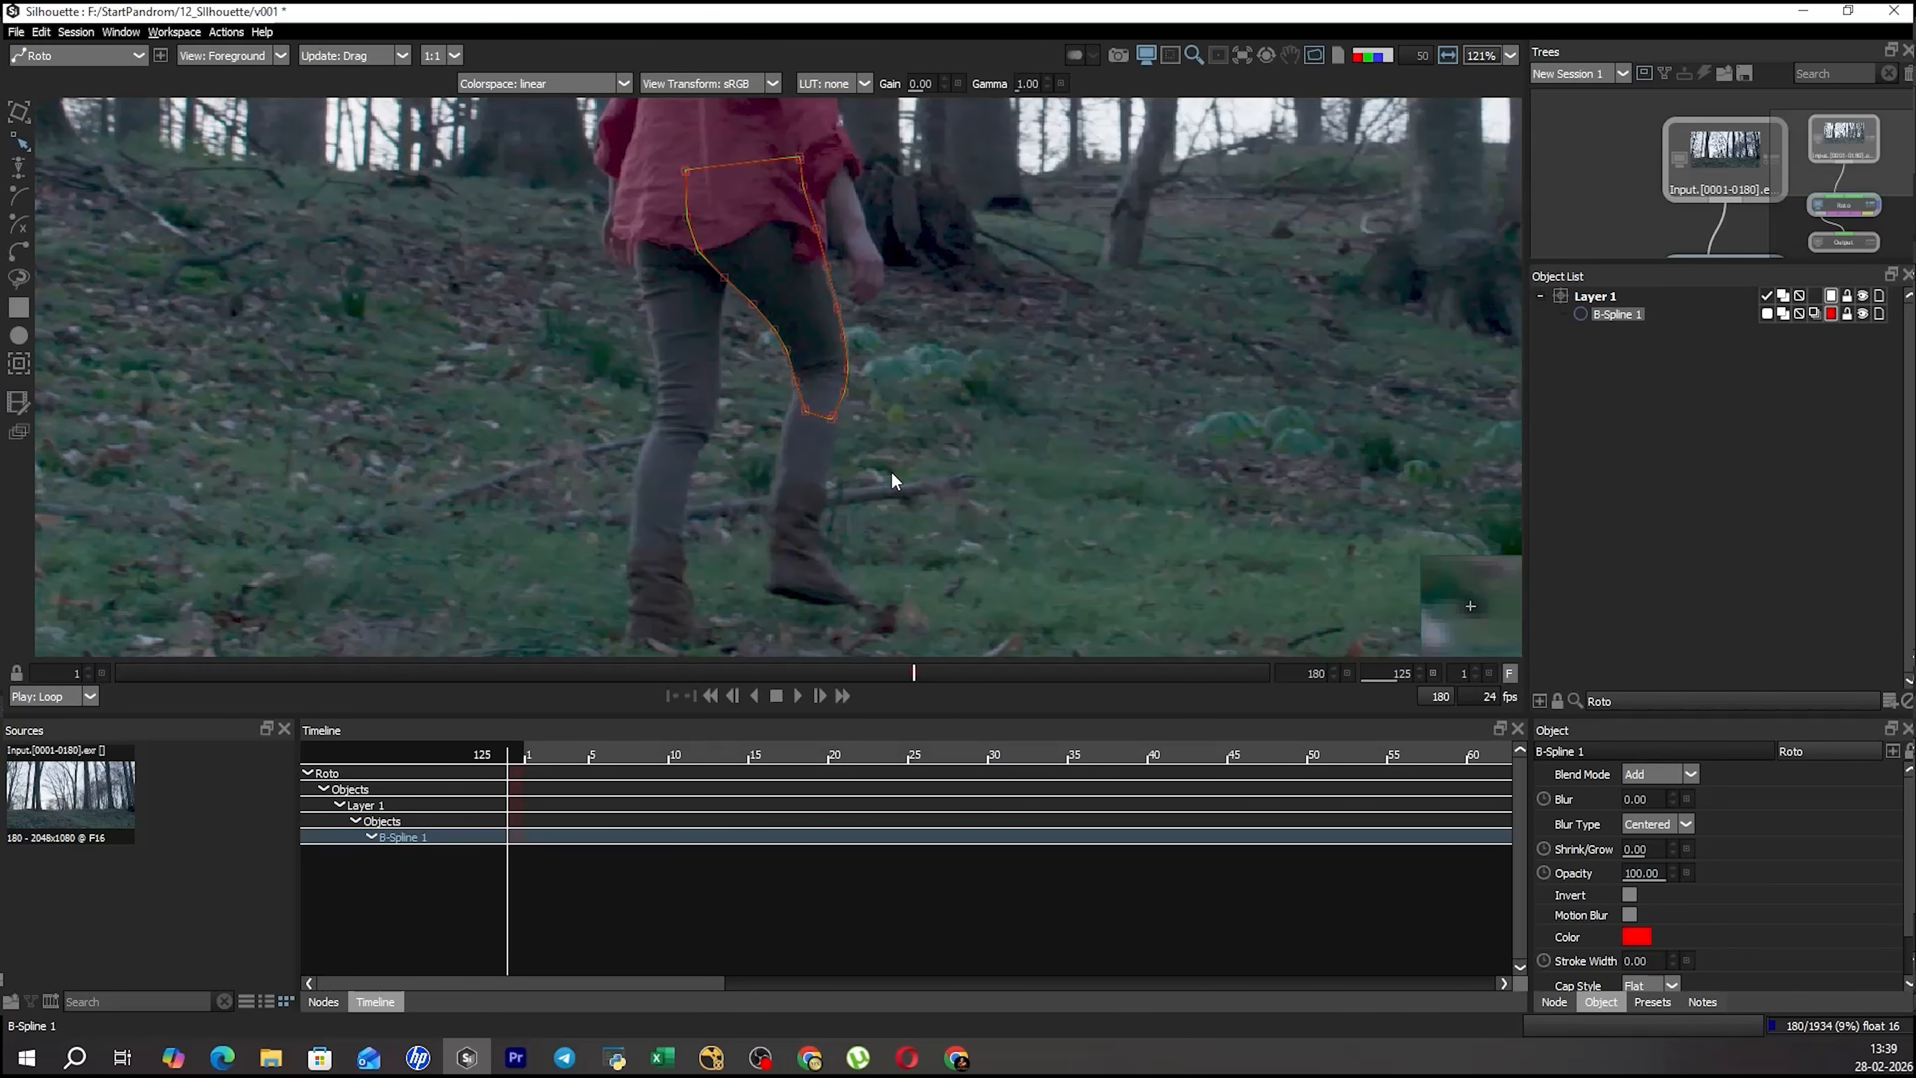
pyautogui.hotkey('ctrl', 'd')
pyautogui.scroll(2, 803, 390)
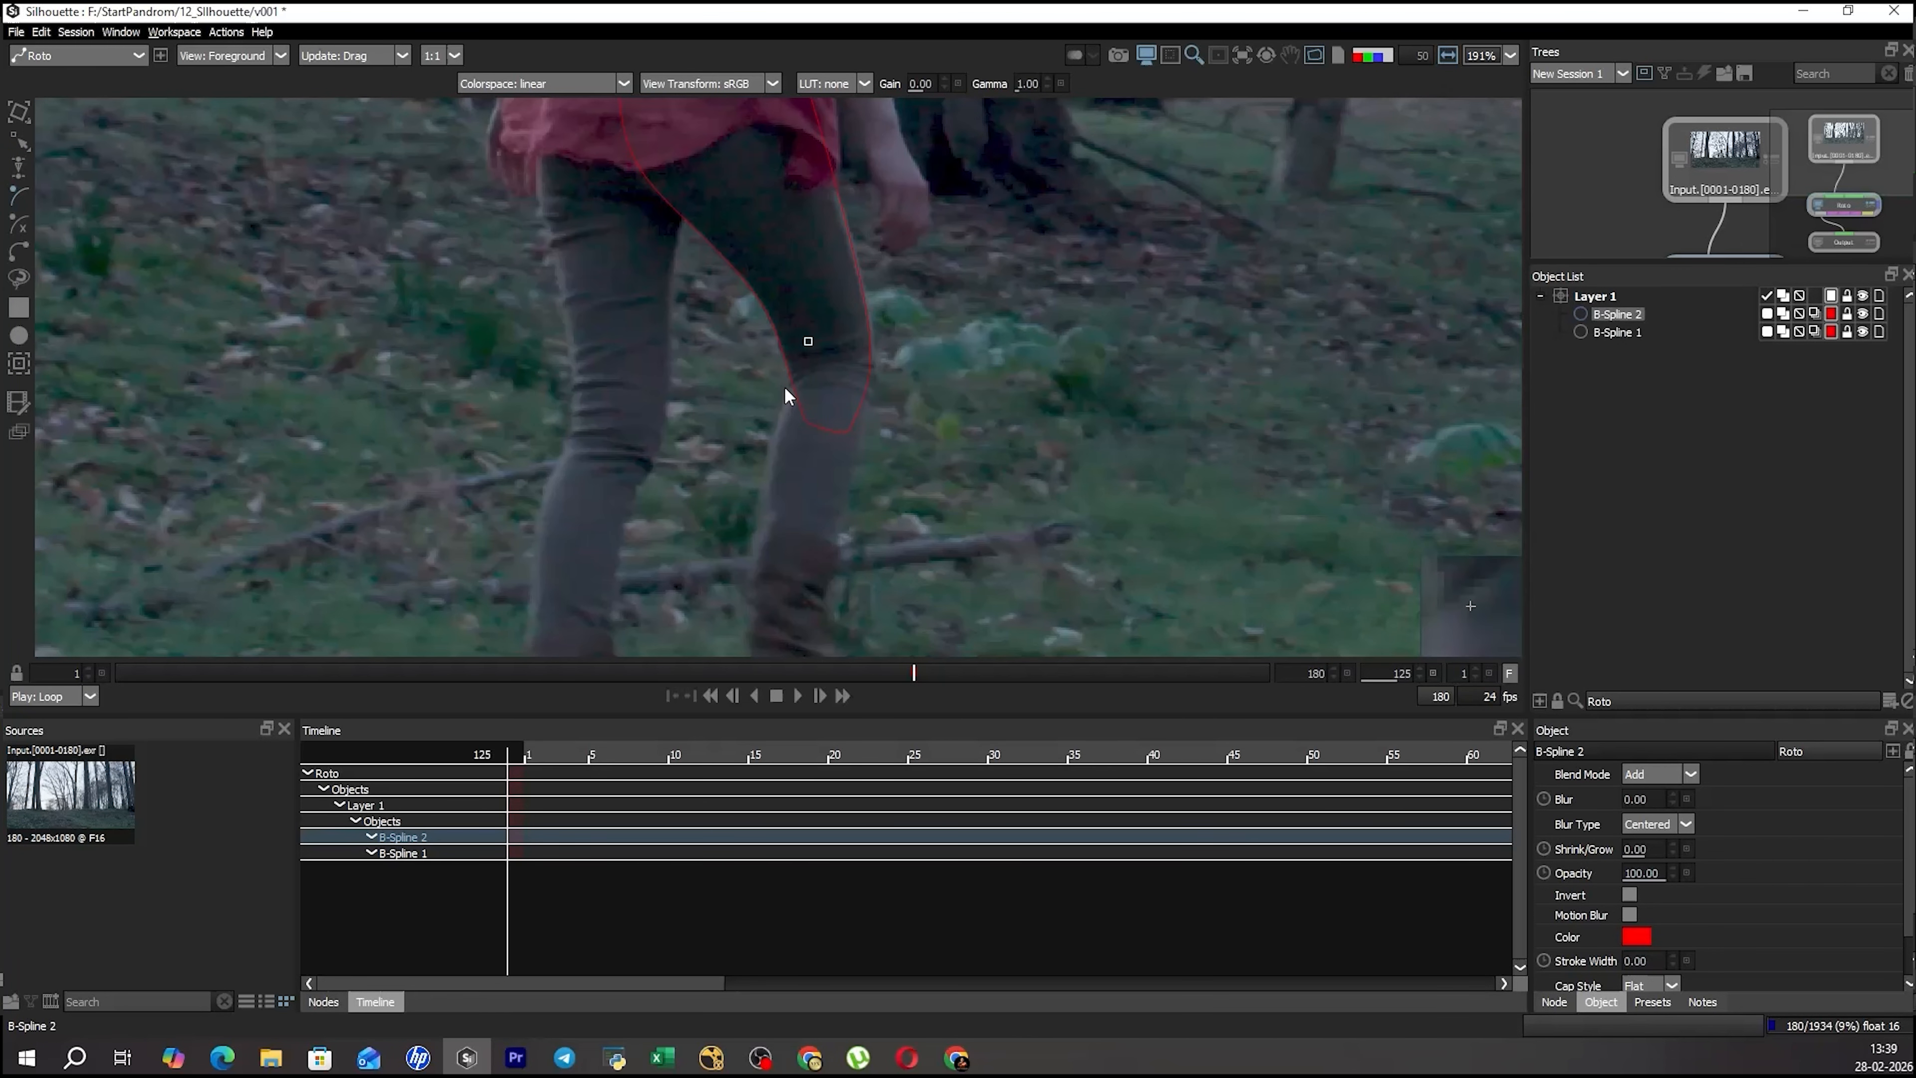
pyautogui.click(787, 381)
pyautogui.click(767, 453)
pyautogui.click(760, 501)
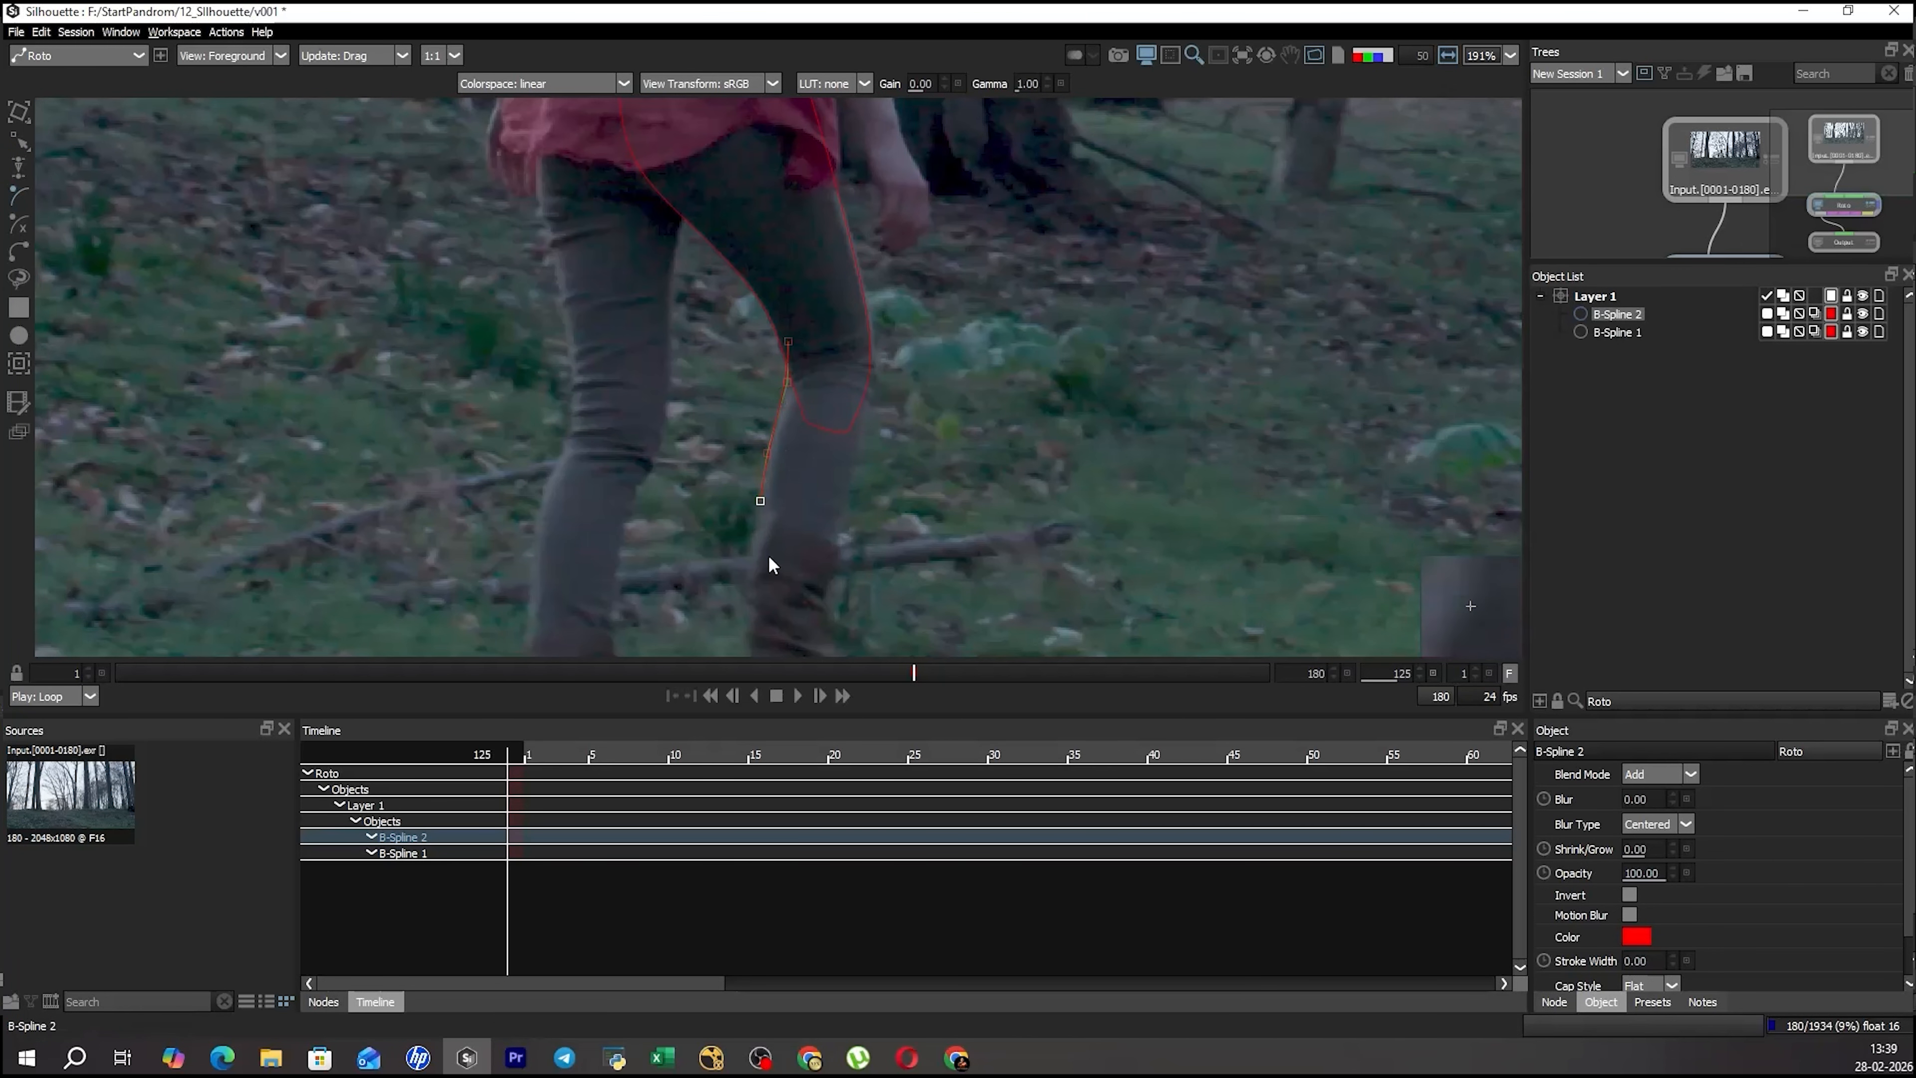
pyautogui.moveTo(771, 565); pyautogui.dragTo(755, 432)
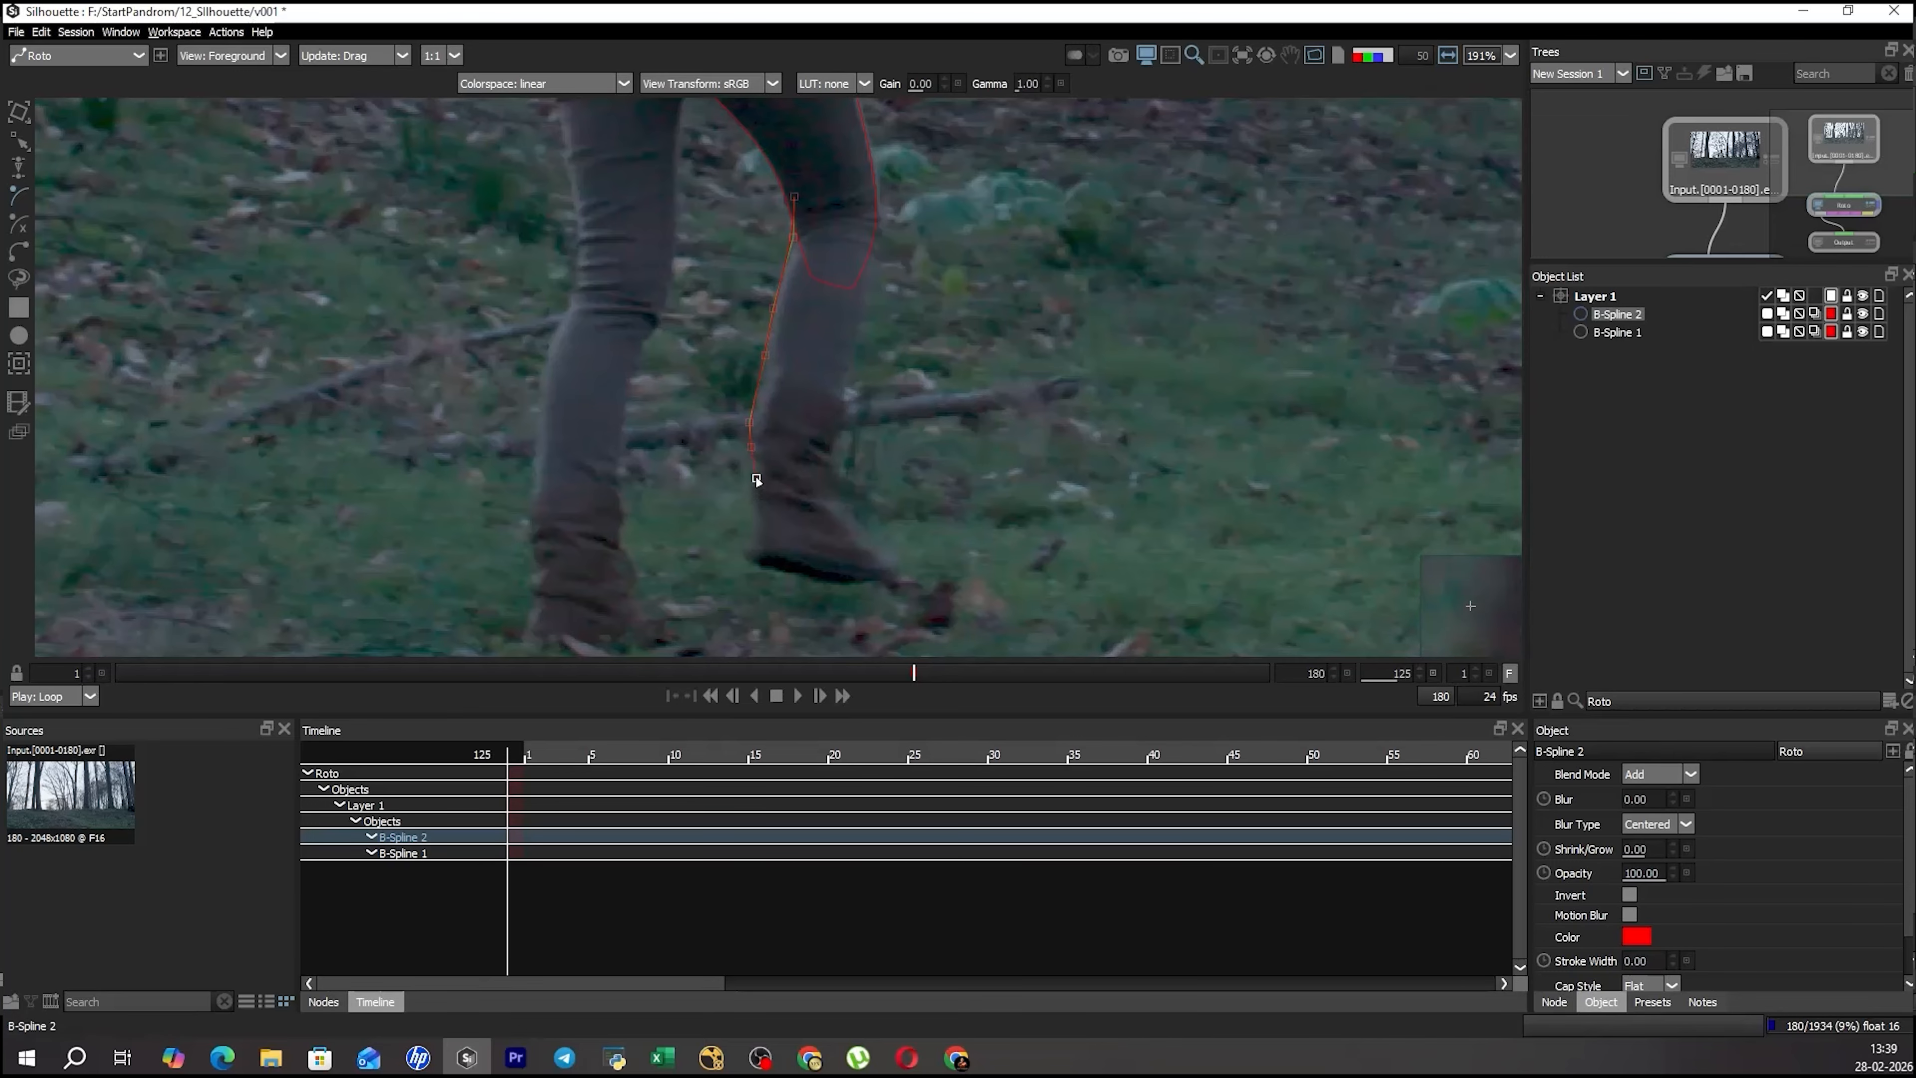
pyautogui.press('q')
pyautogui.press('q')
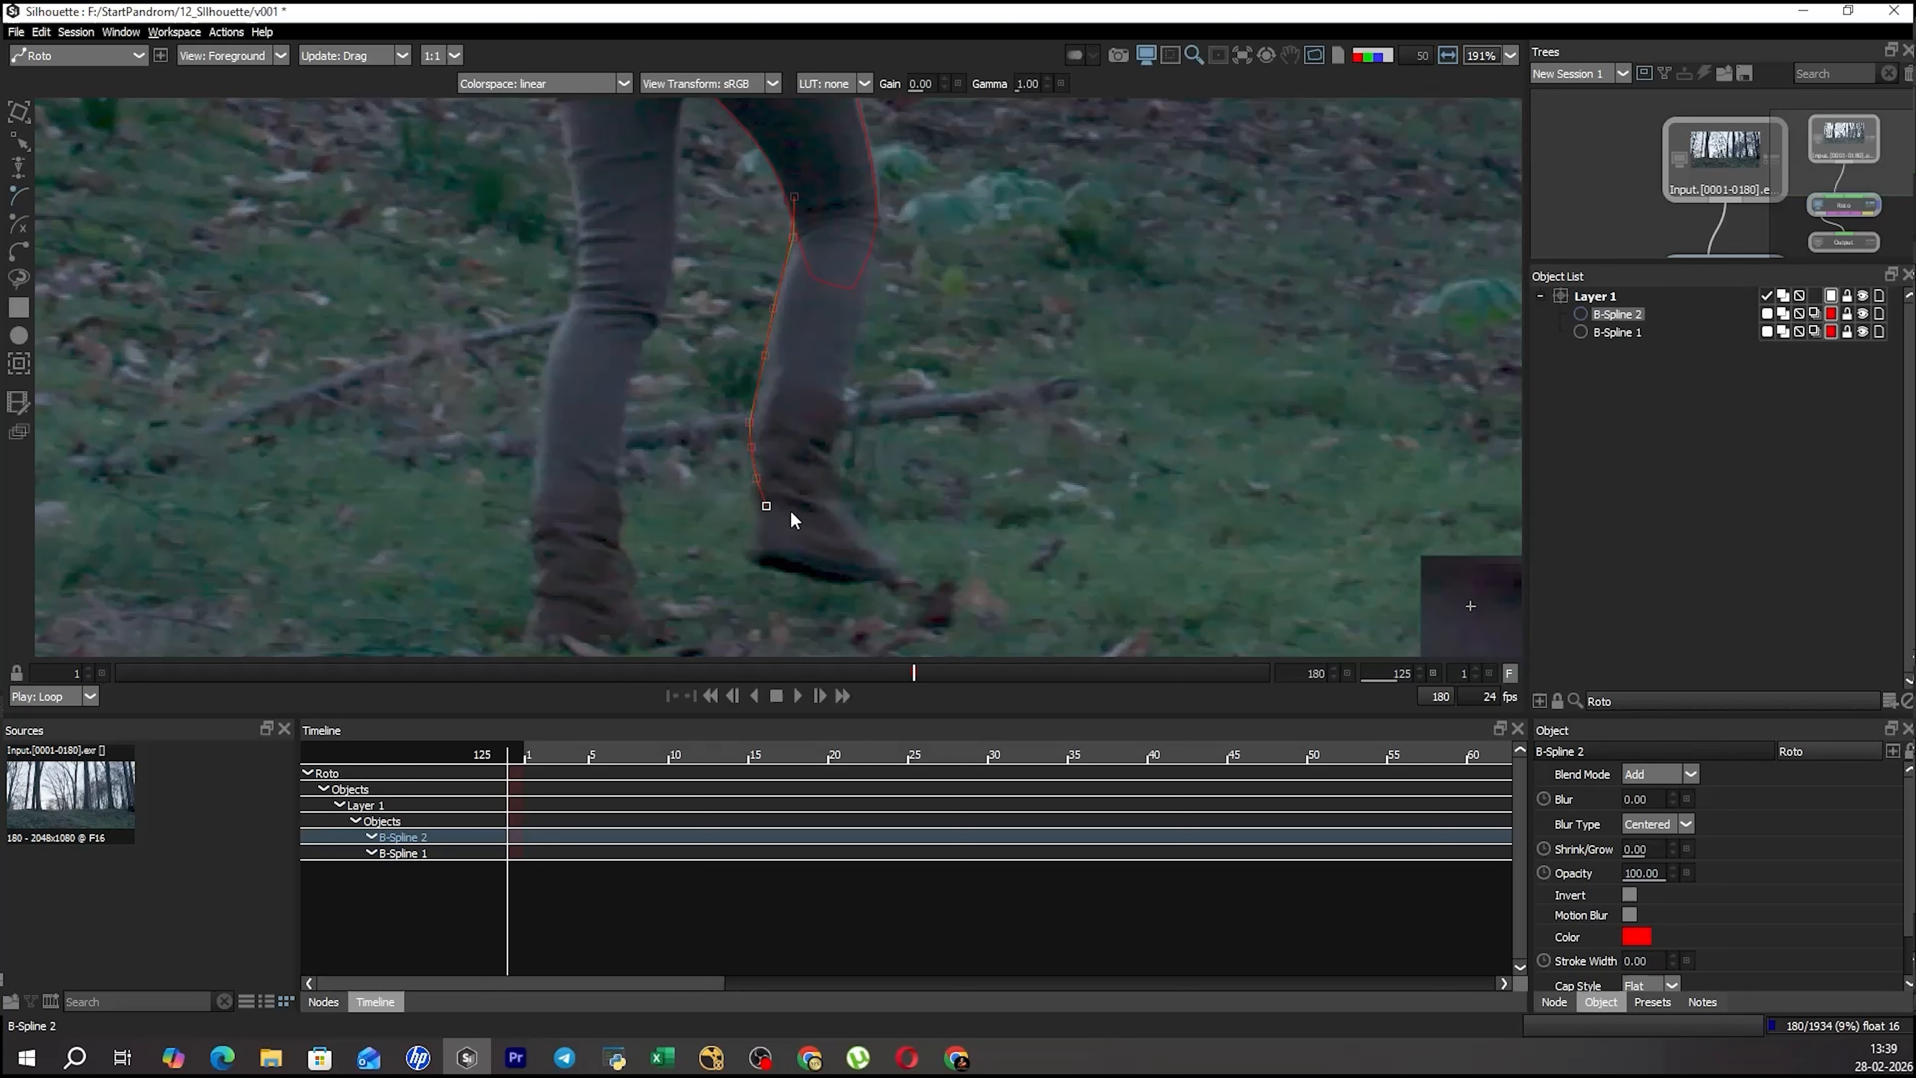
# Carry the lower-leg spline across the ankle, up the outer calf, and close it above the knee, overlapping the thigh shape.
pyautogui.click(823, 507)
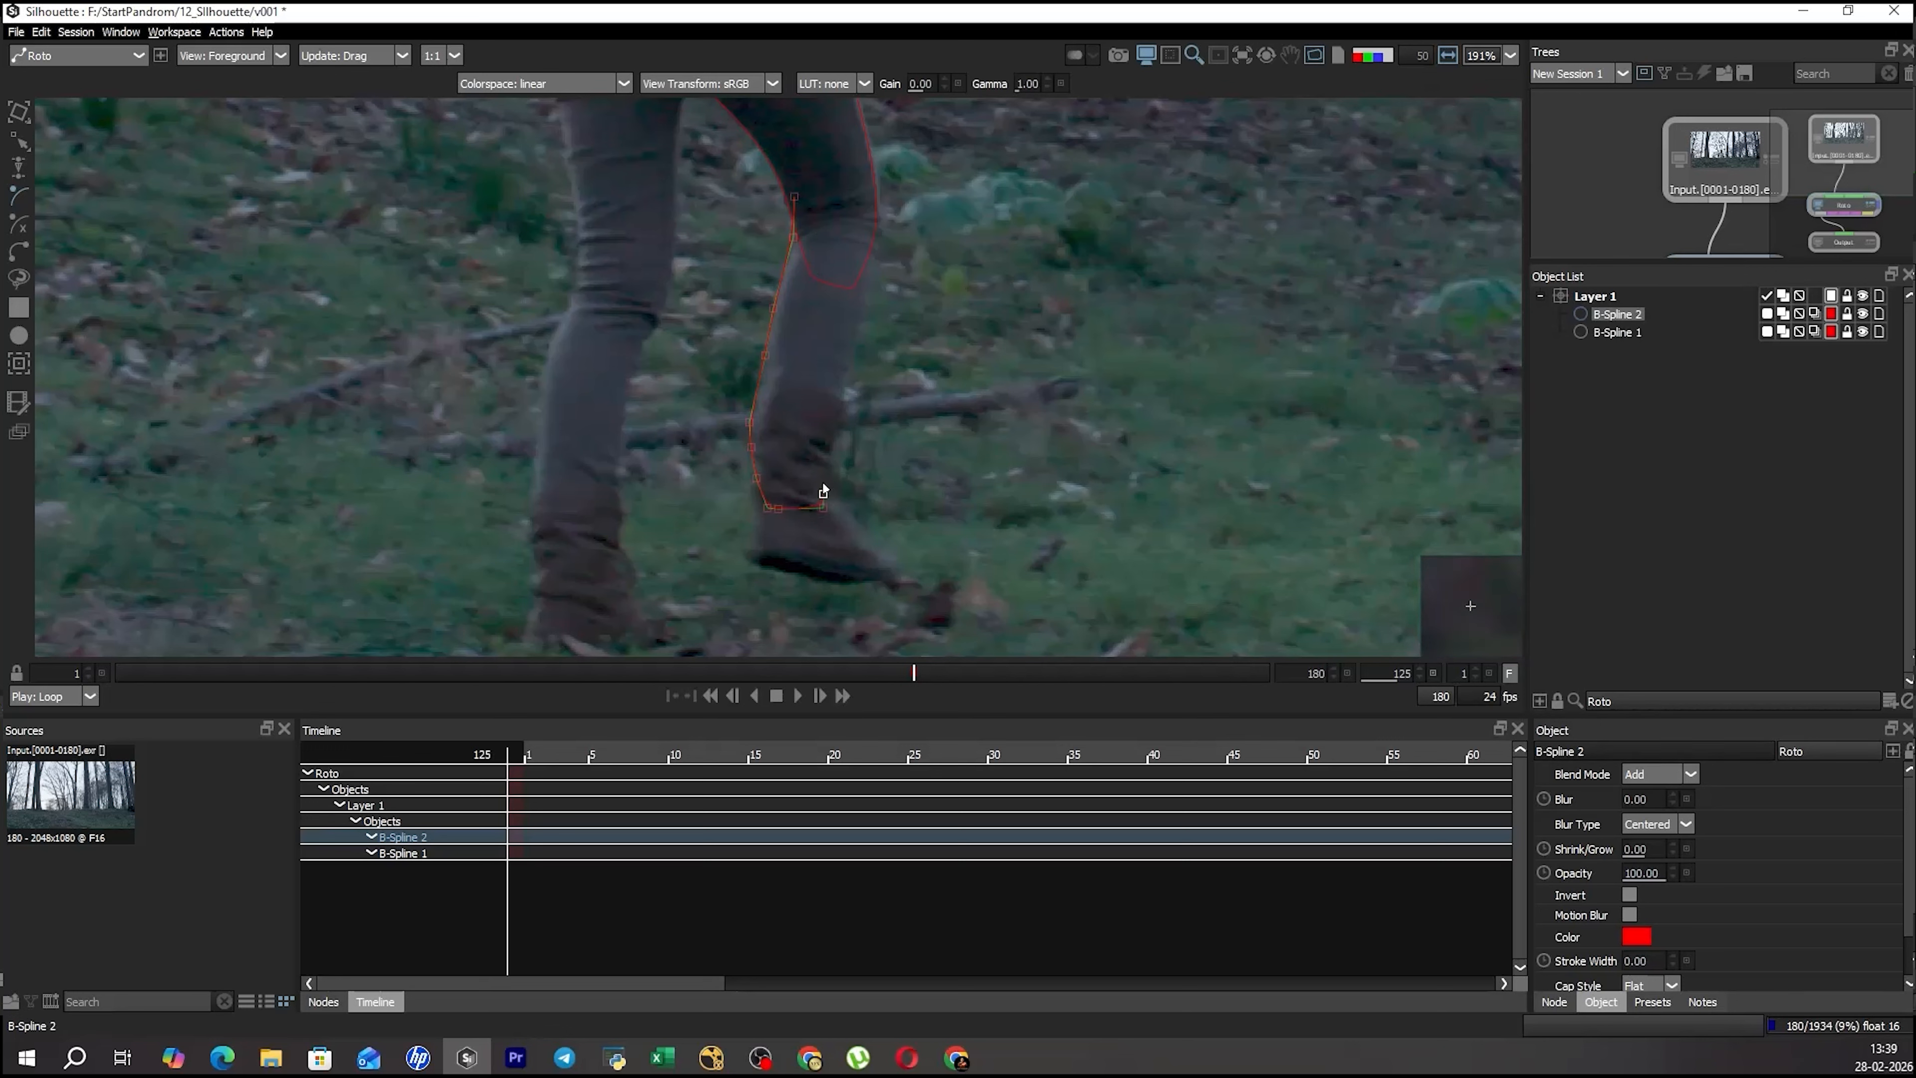
pyautogui.click(823, 455)
pyautogui.click(837, 410)
pyautogui.click(848, 351)
pyautogui.click(863, 307)
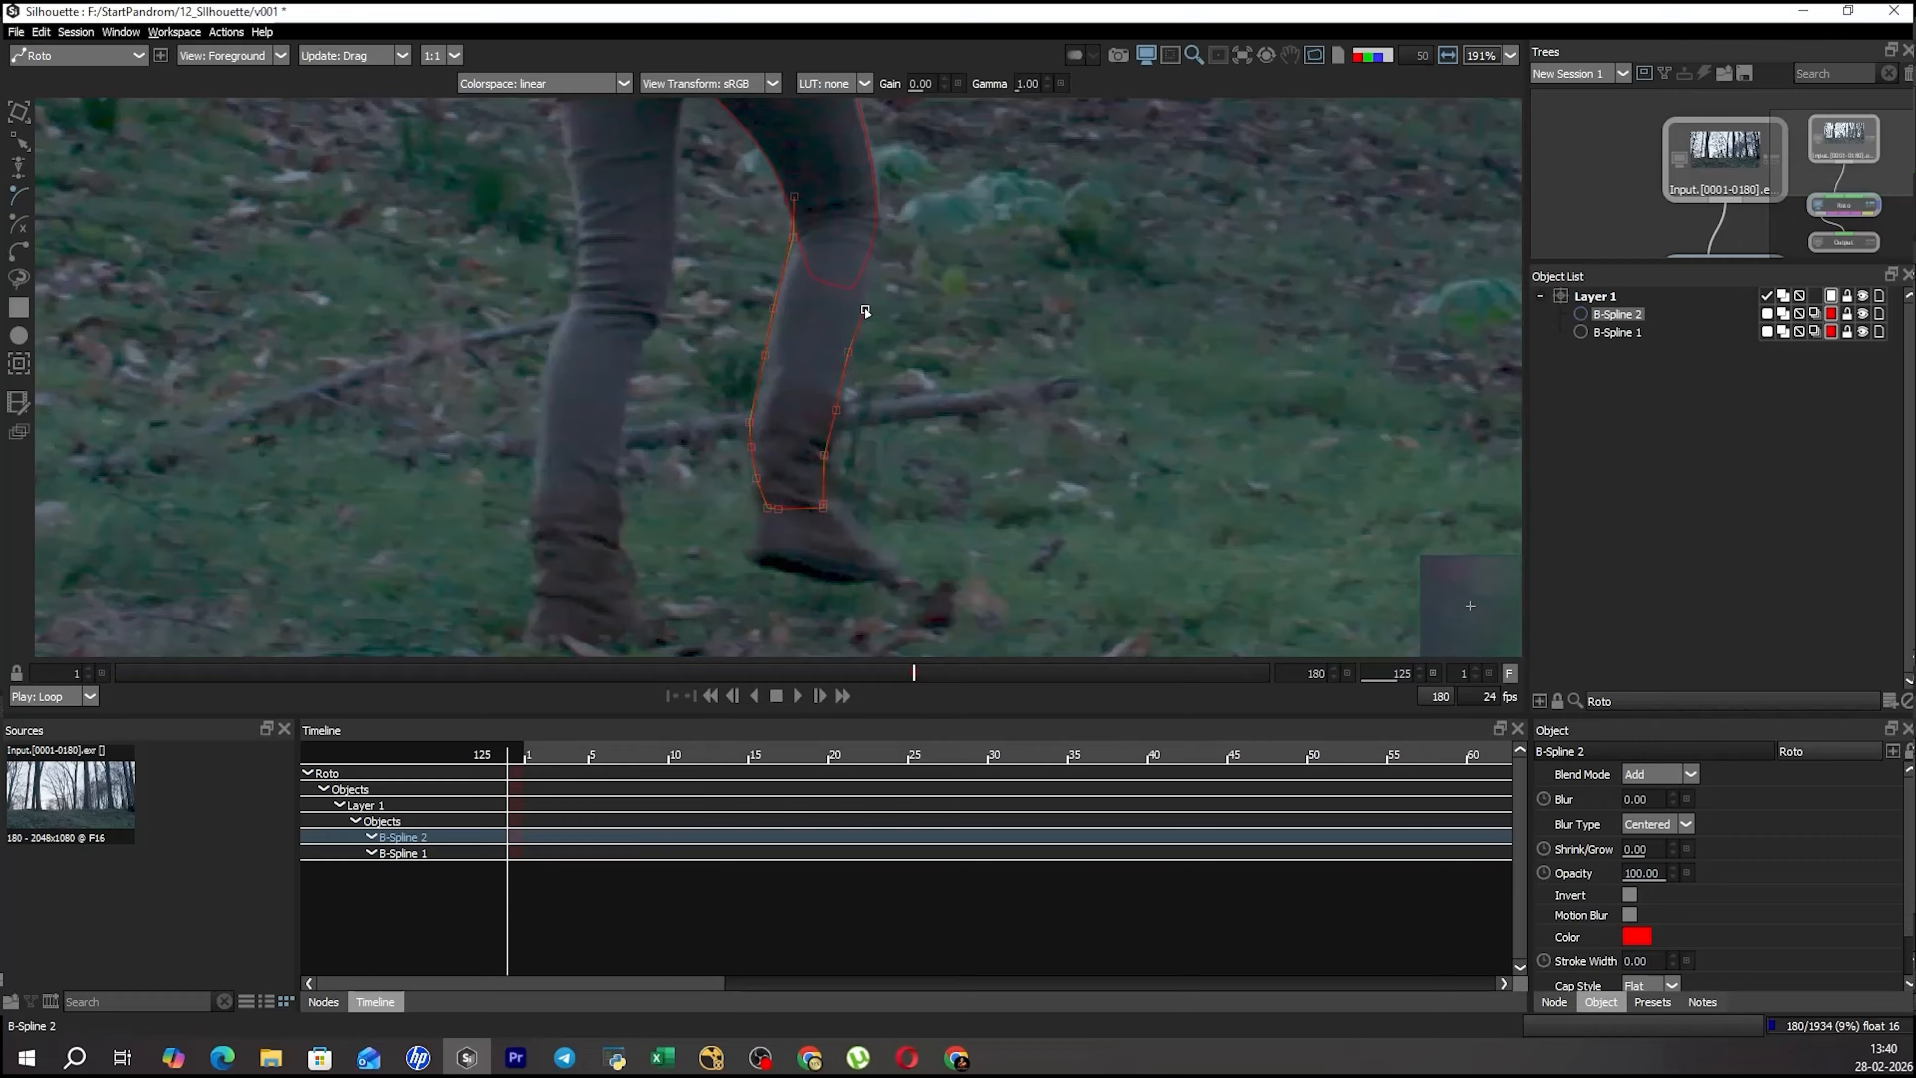
pyautogui.click(857, 160)
pyautogui.click(793, 157)
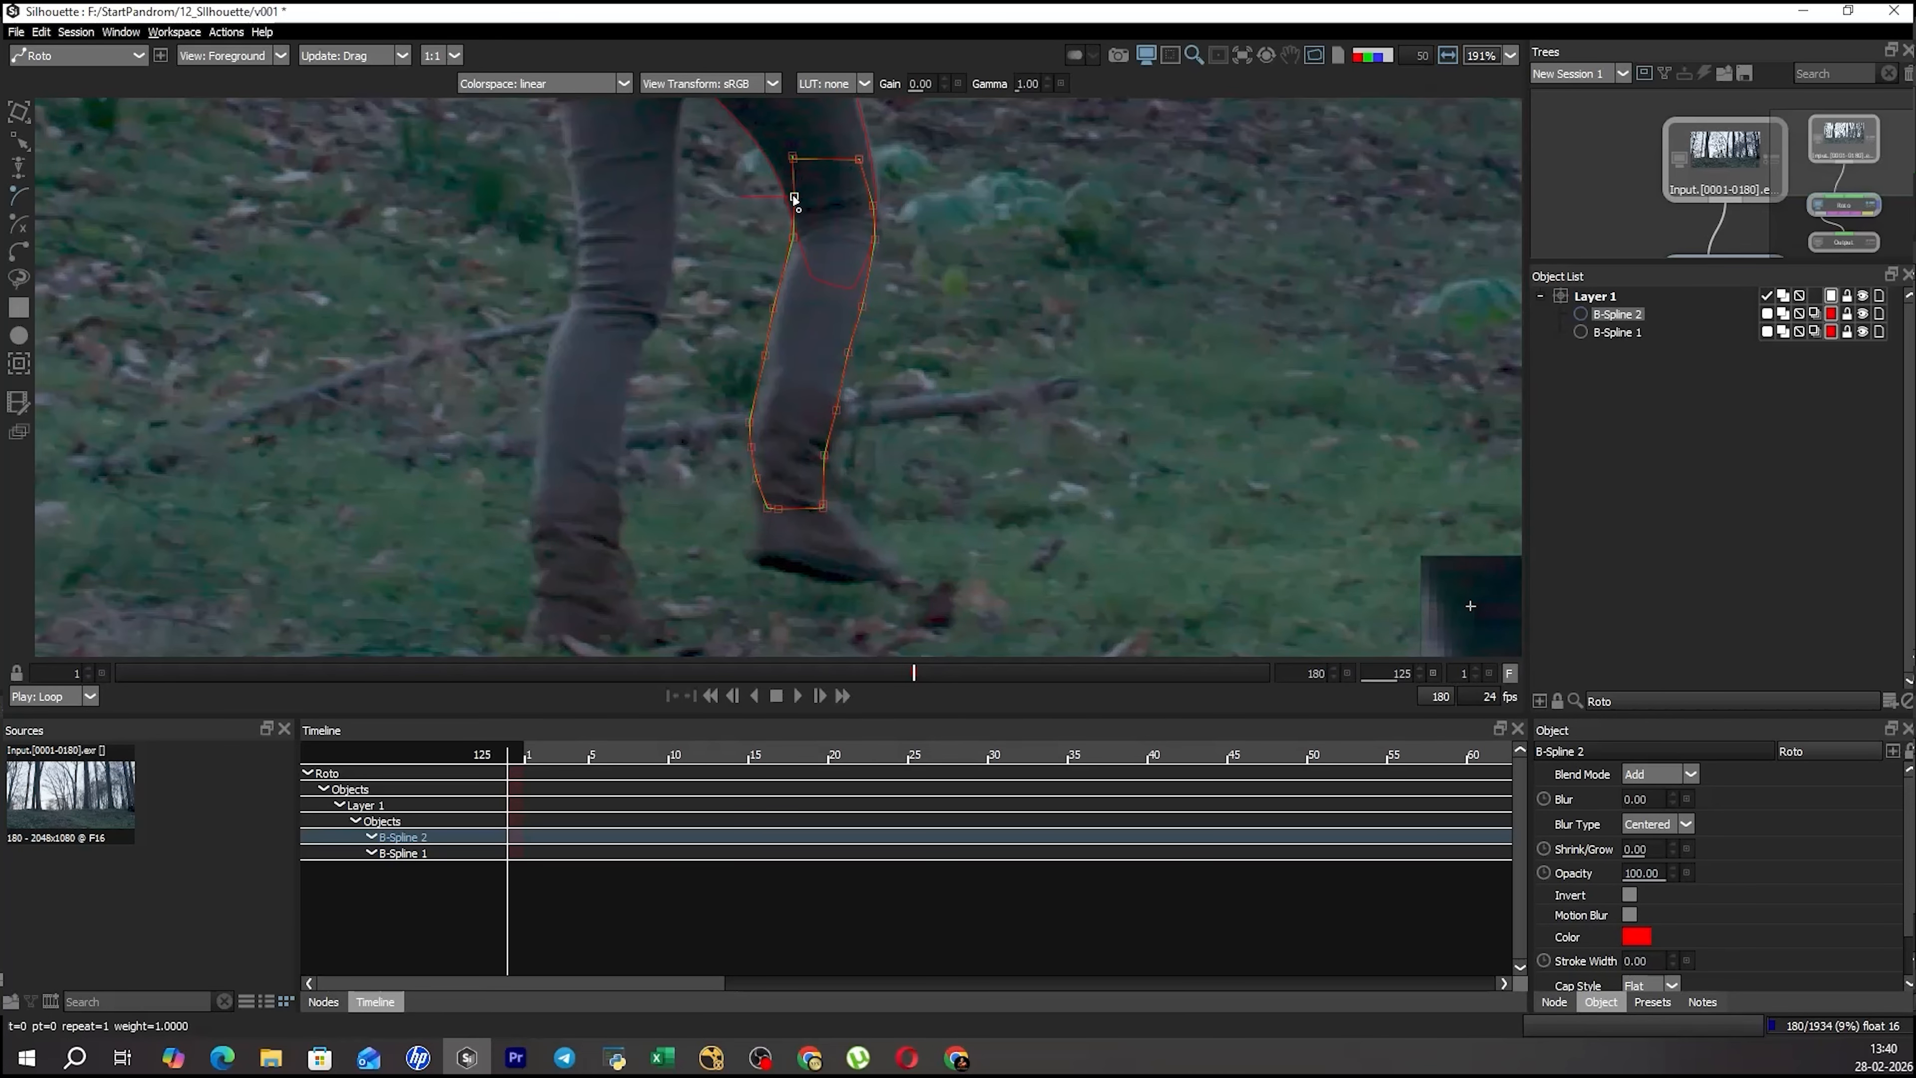
pyautogui.moveTo(734, 270); pyautogui.dragTo(820, 327)
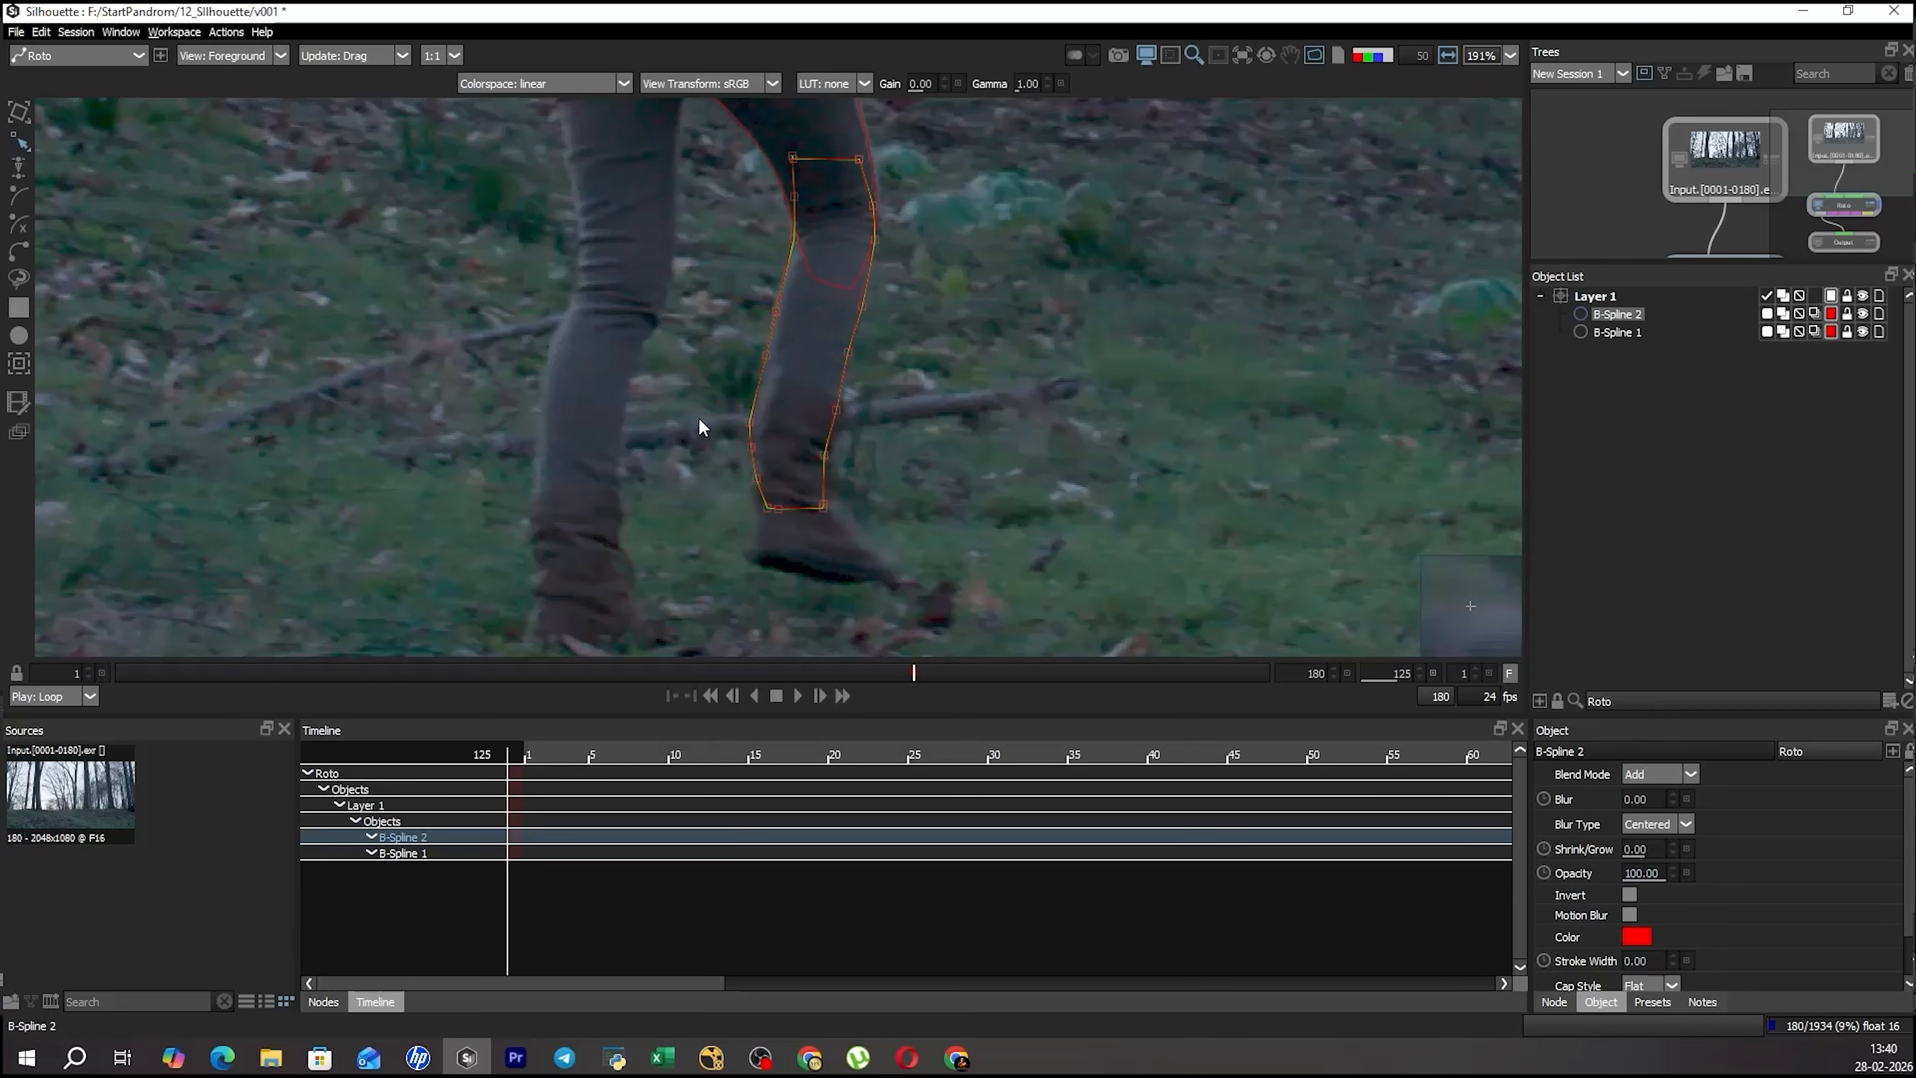
pyautogui.click(949, 287)
# Examine how the thigh and lower-leg shapes overlap and fit the right leg.
pyautogui.scroll(-2, 919, 368)
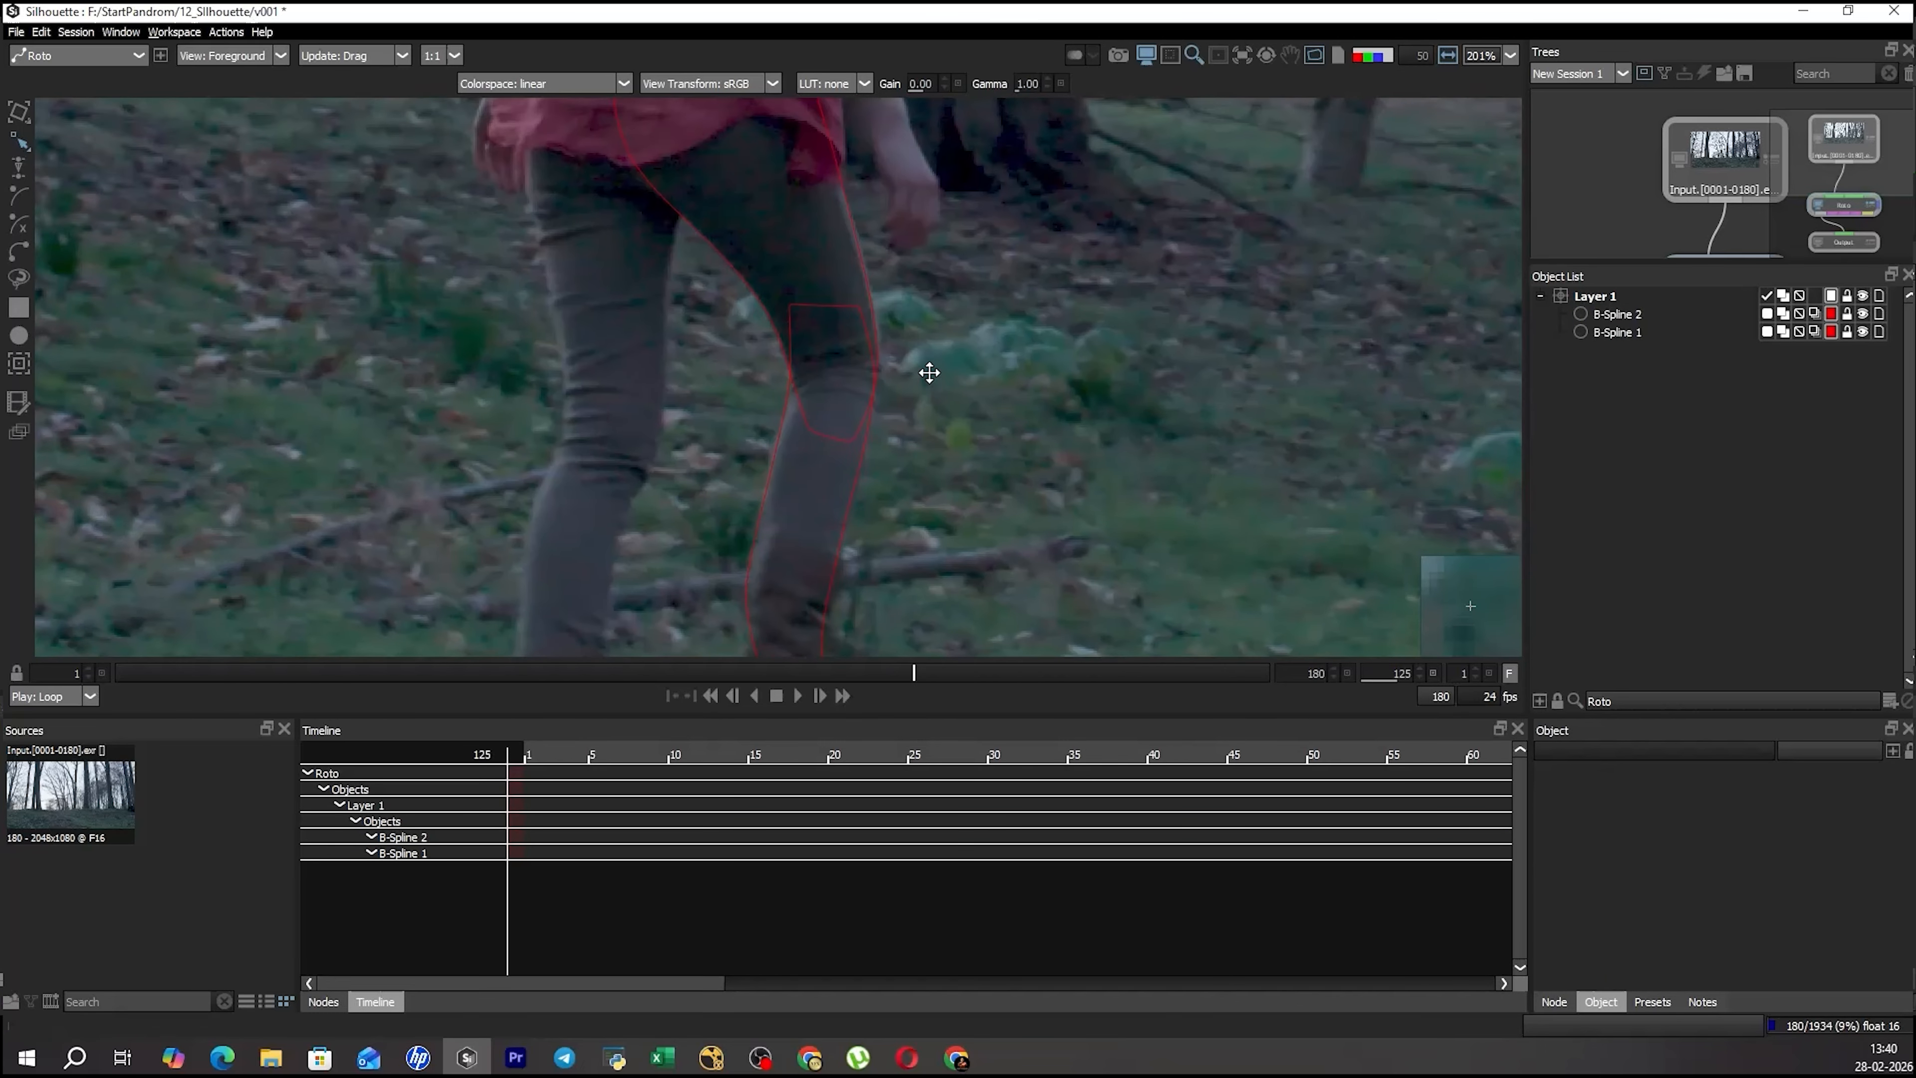
pyautogui.press('o')
pyautogui.hotkey('shift', 's')
pyautogui.moveTo(896, 440); pyautogui.dragTo(937, 338)
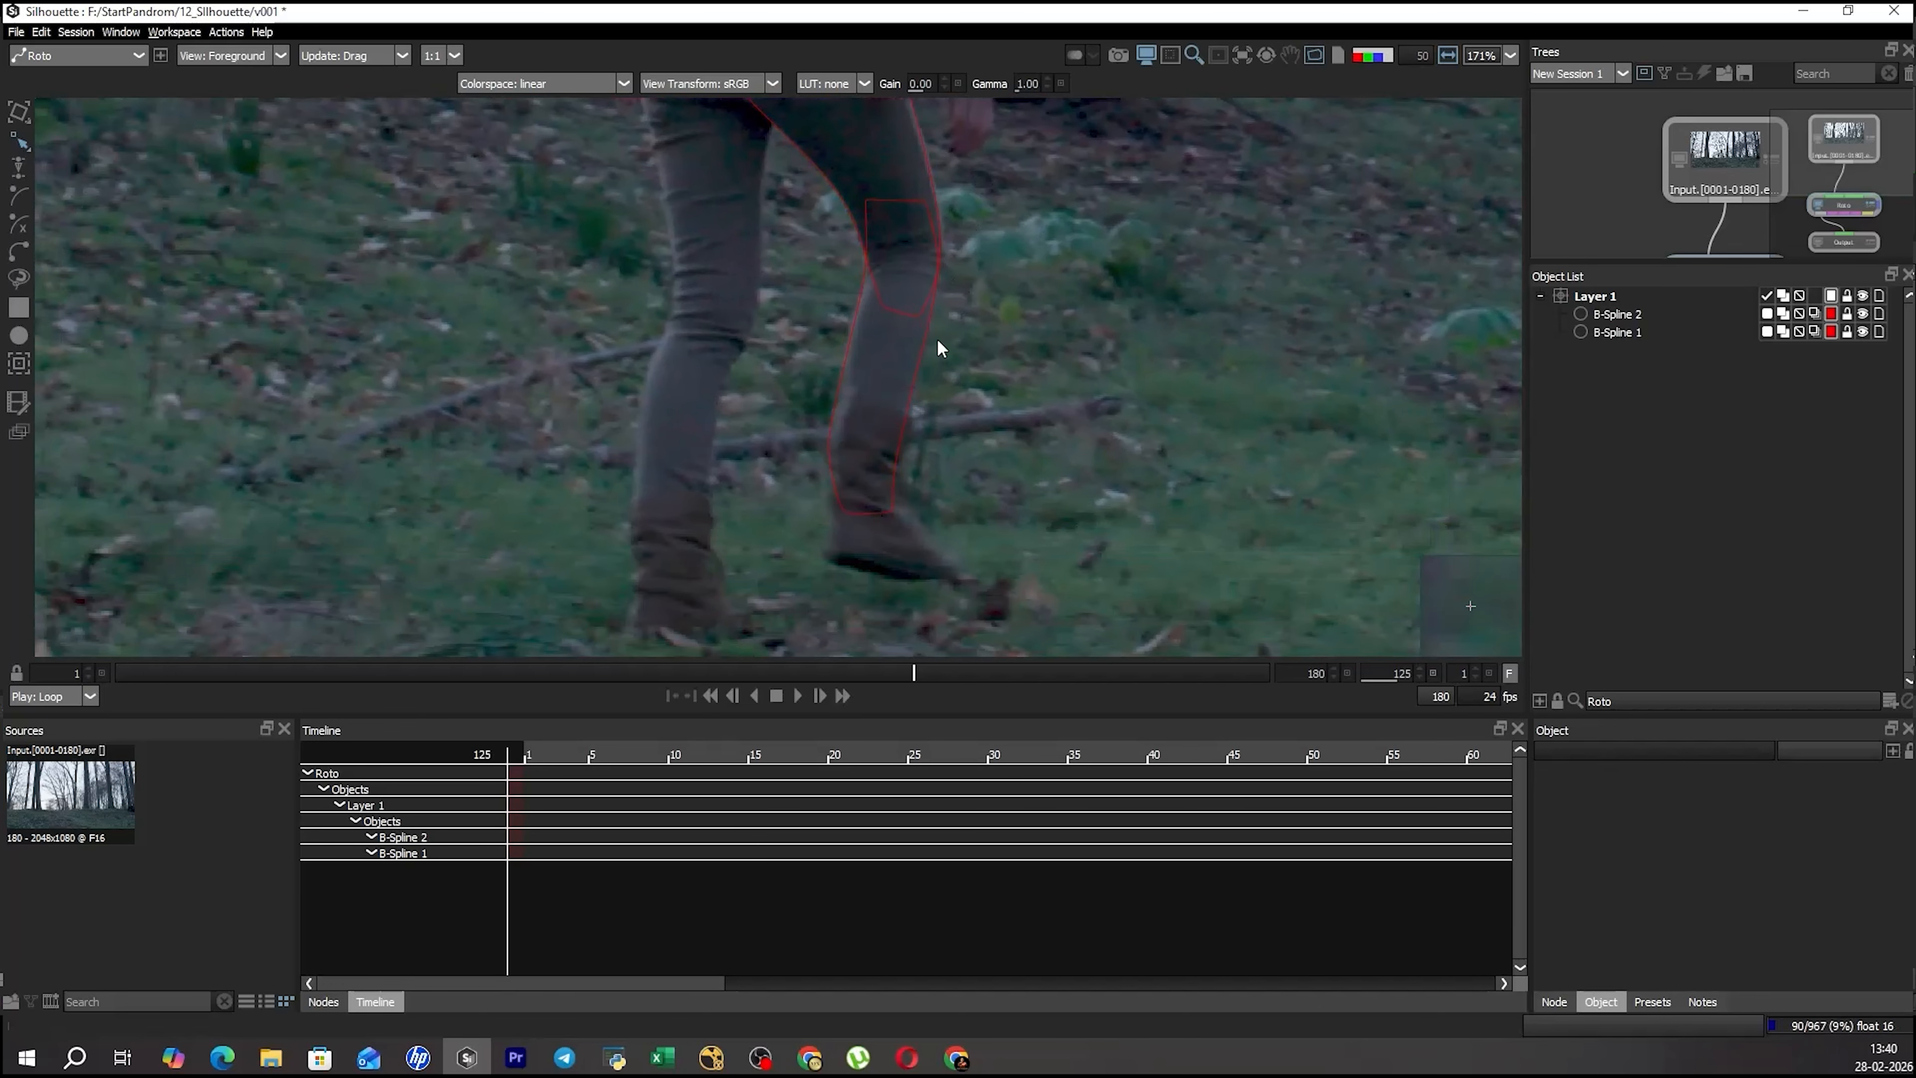
pyautogui.scroll(-3, 951, 291)
pyautogui.moveTo(976, 234); pyautogui.dragTo(978, 263)
pyautogui.press('s')
pyautogui.press('s')
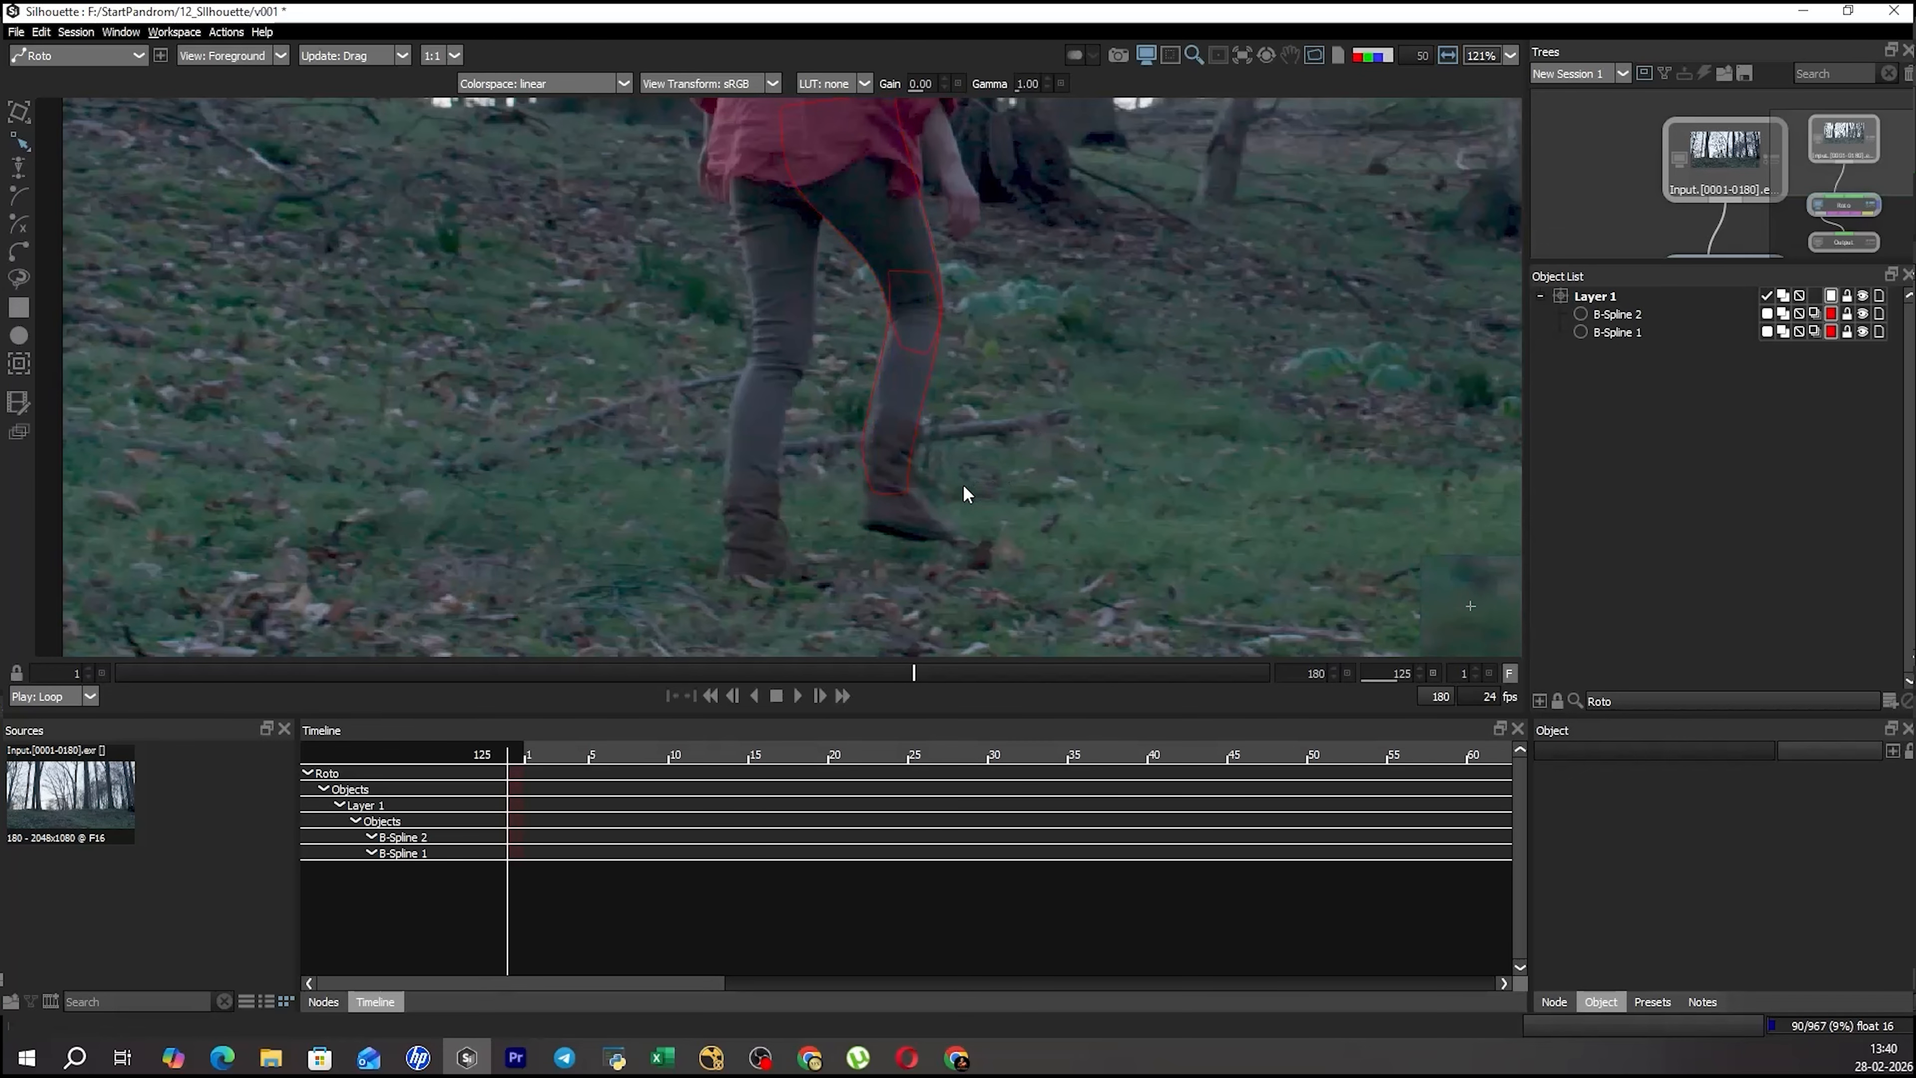
# Start a third B-spline on the right boot and trace the back of the boot, the heel and the sole.
pyautogui.moveTo(937, 509); pyautogui.dragTo(943, 434)
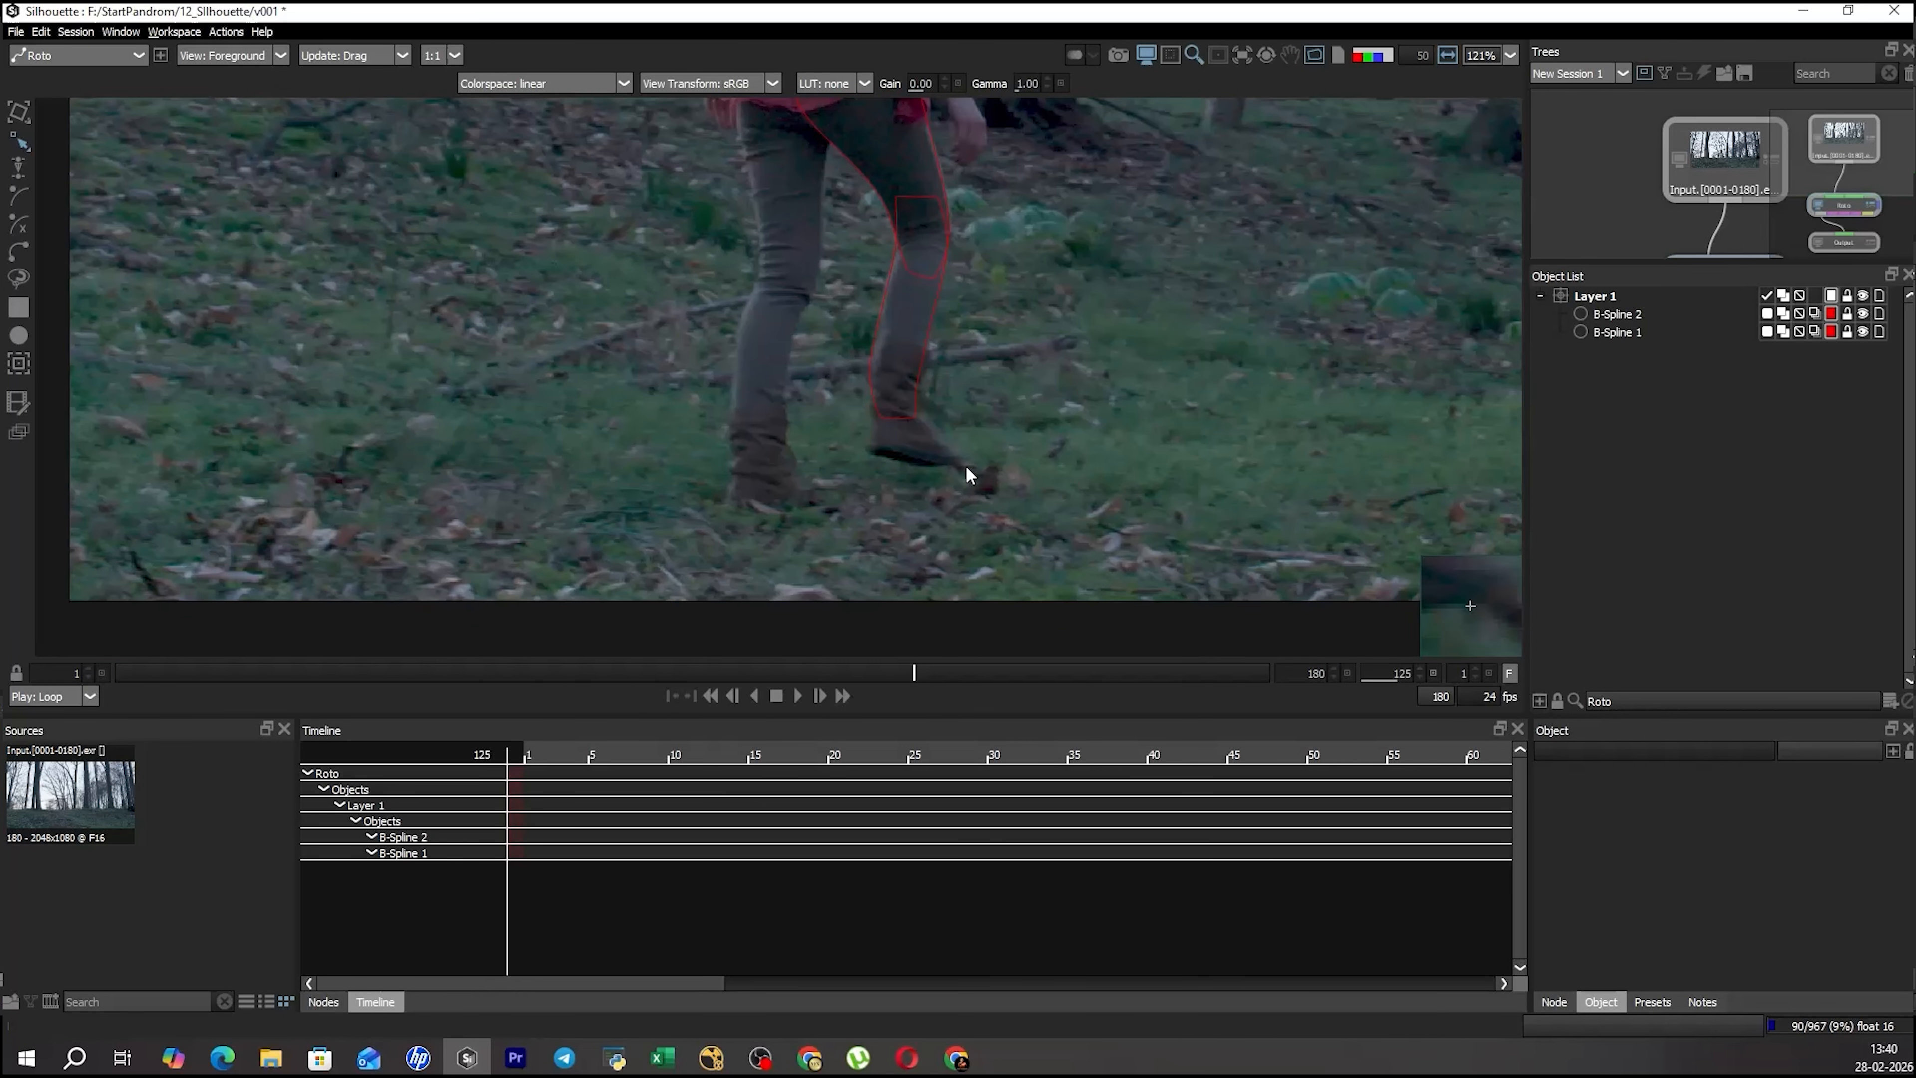
pyautogui.moveTo(957, 403); pyautogui.dragTo(892, 342)
pyautogui.scroll(3, 913, 368)
pyautogui.click(892, 361)
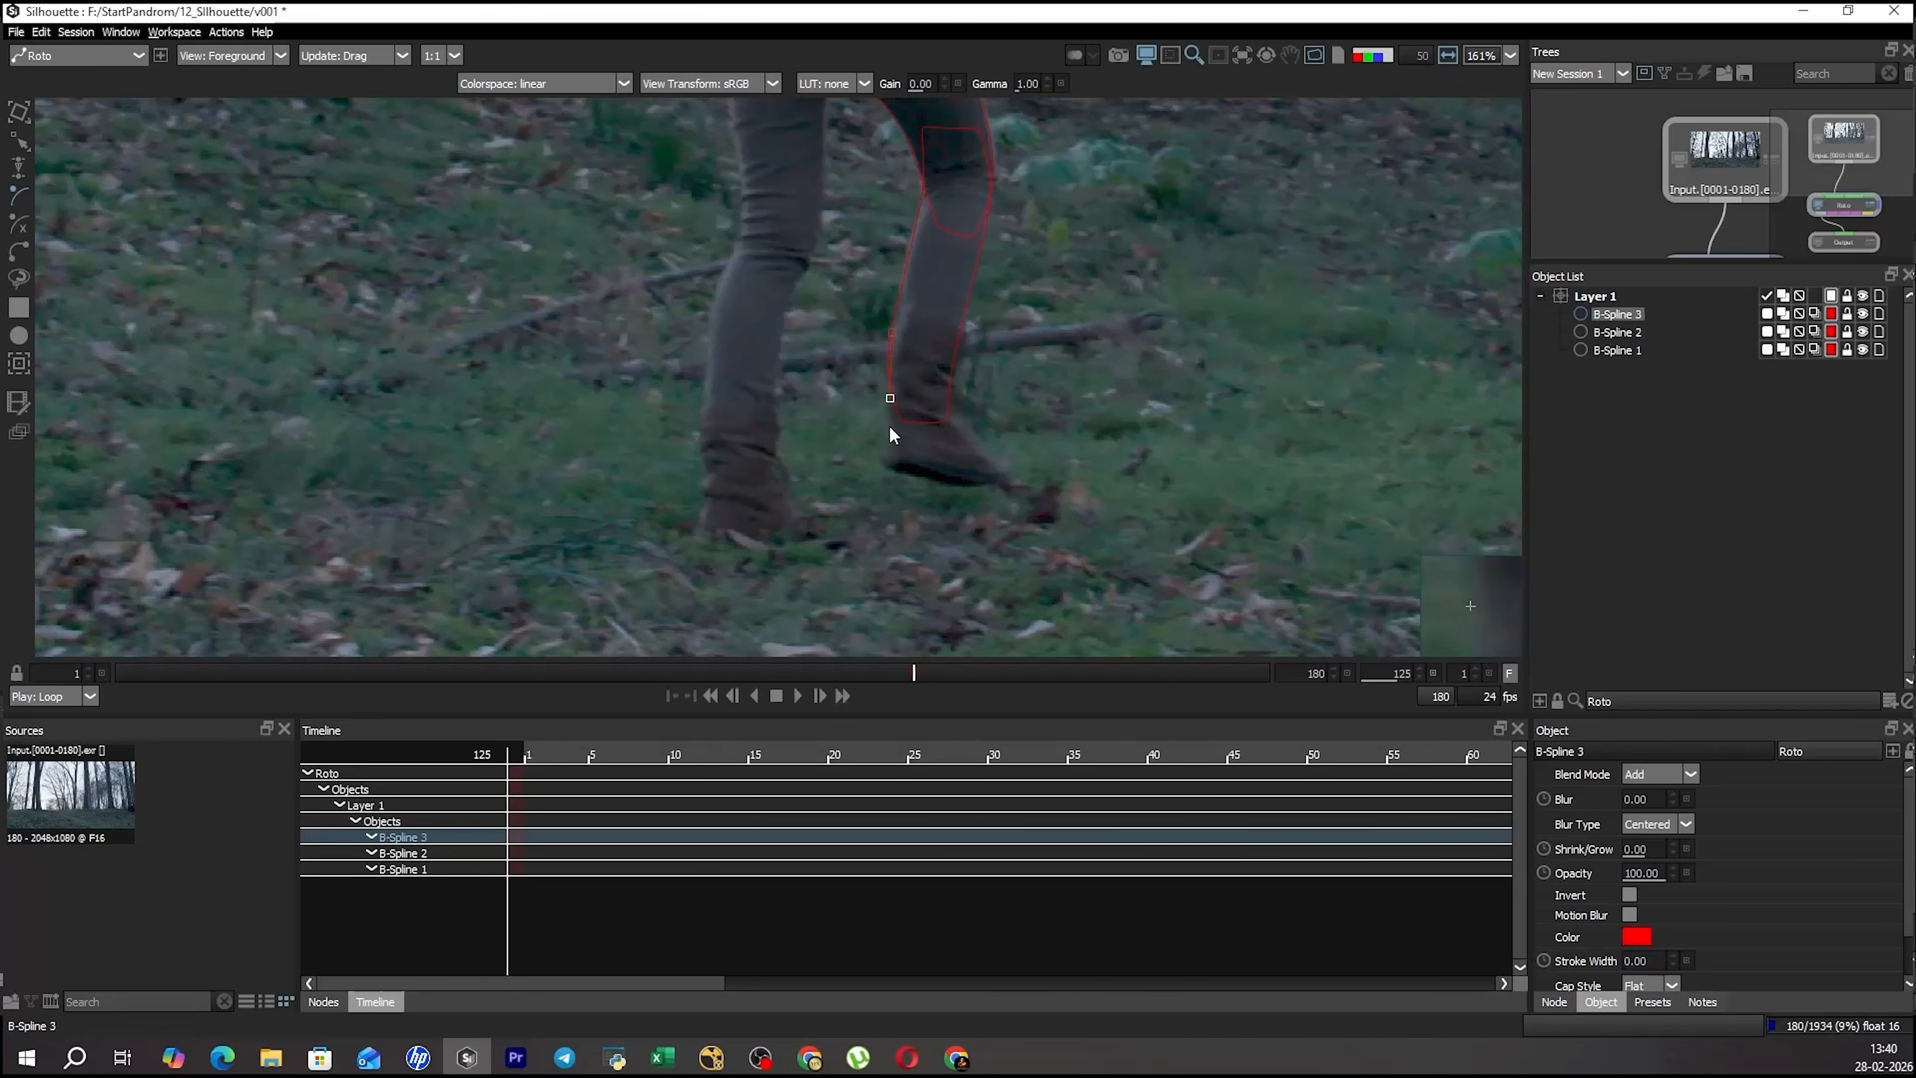
pyautogui.click(900, 473)
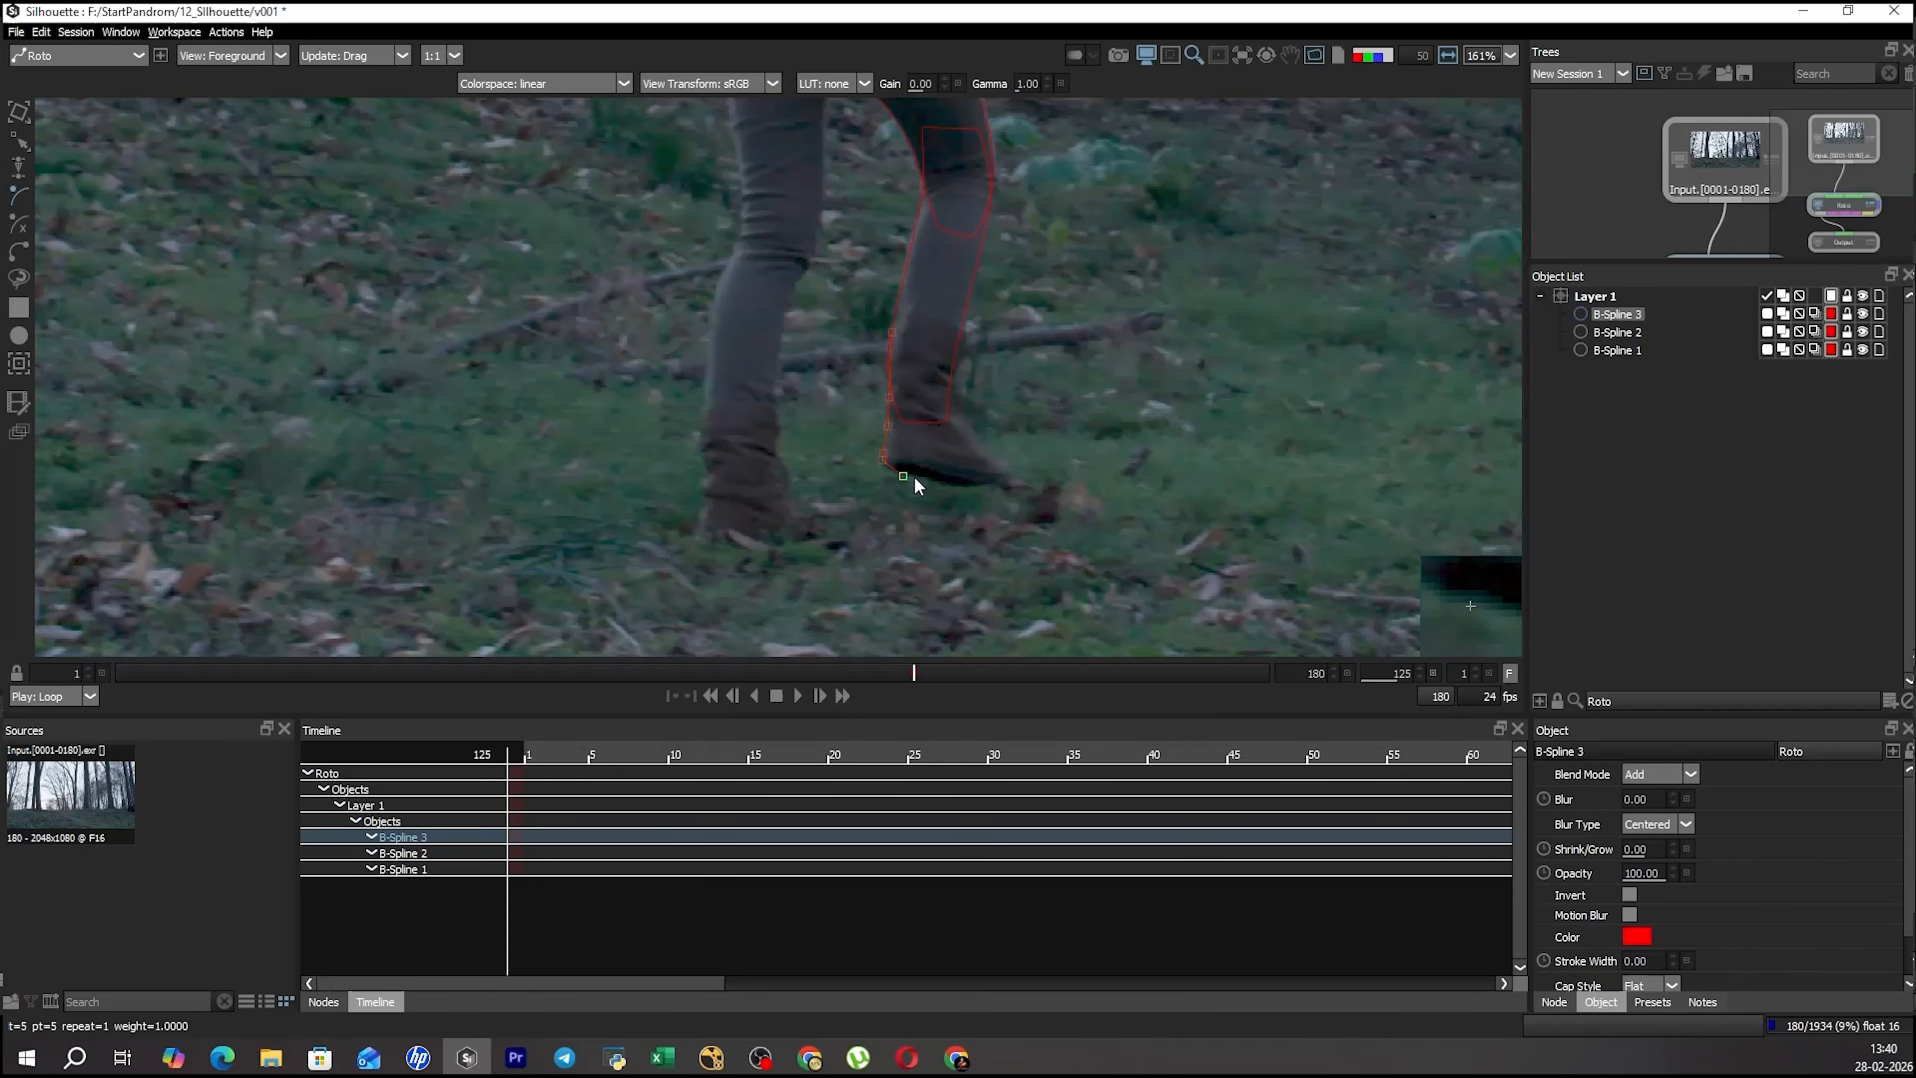
pyautogui.click(980, 484)
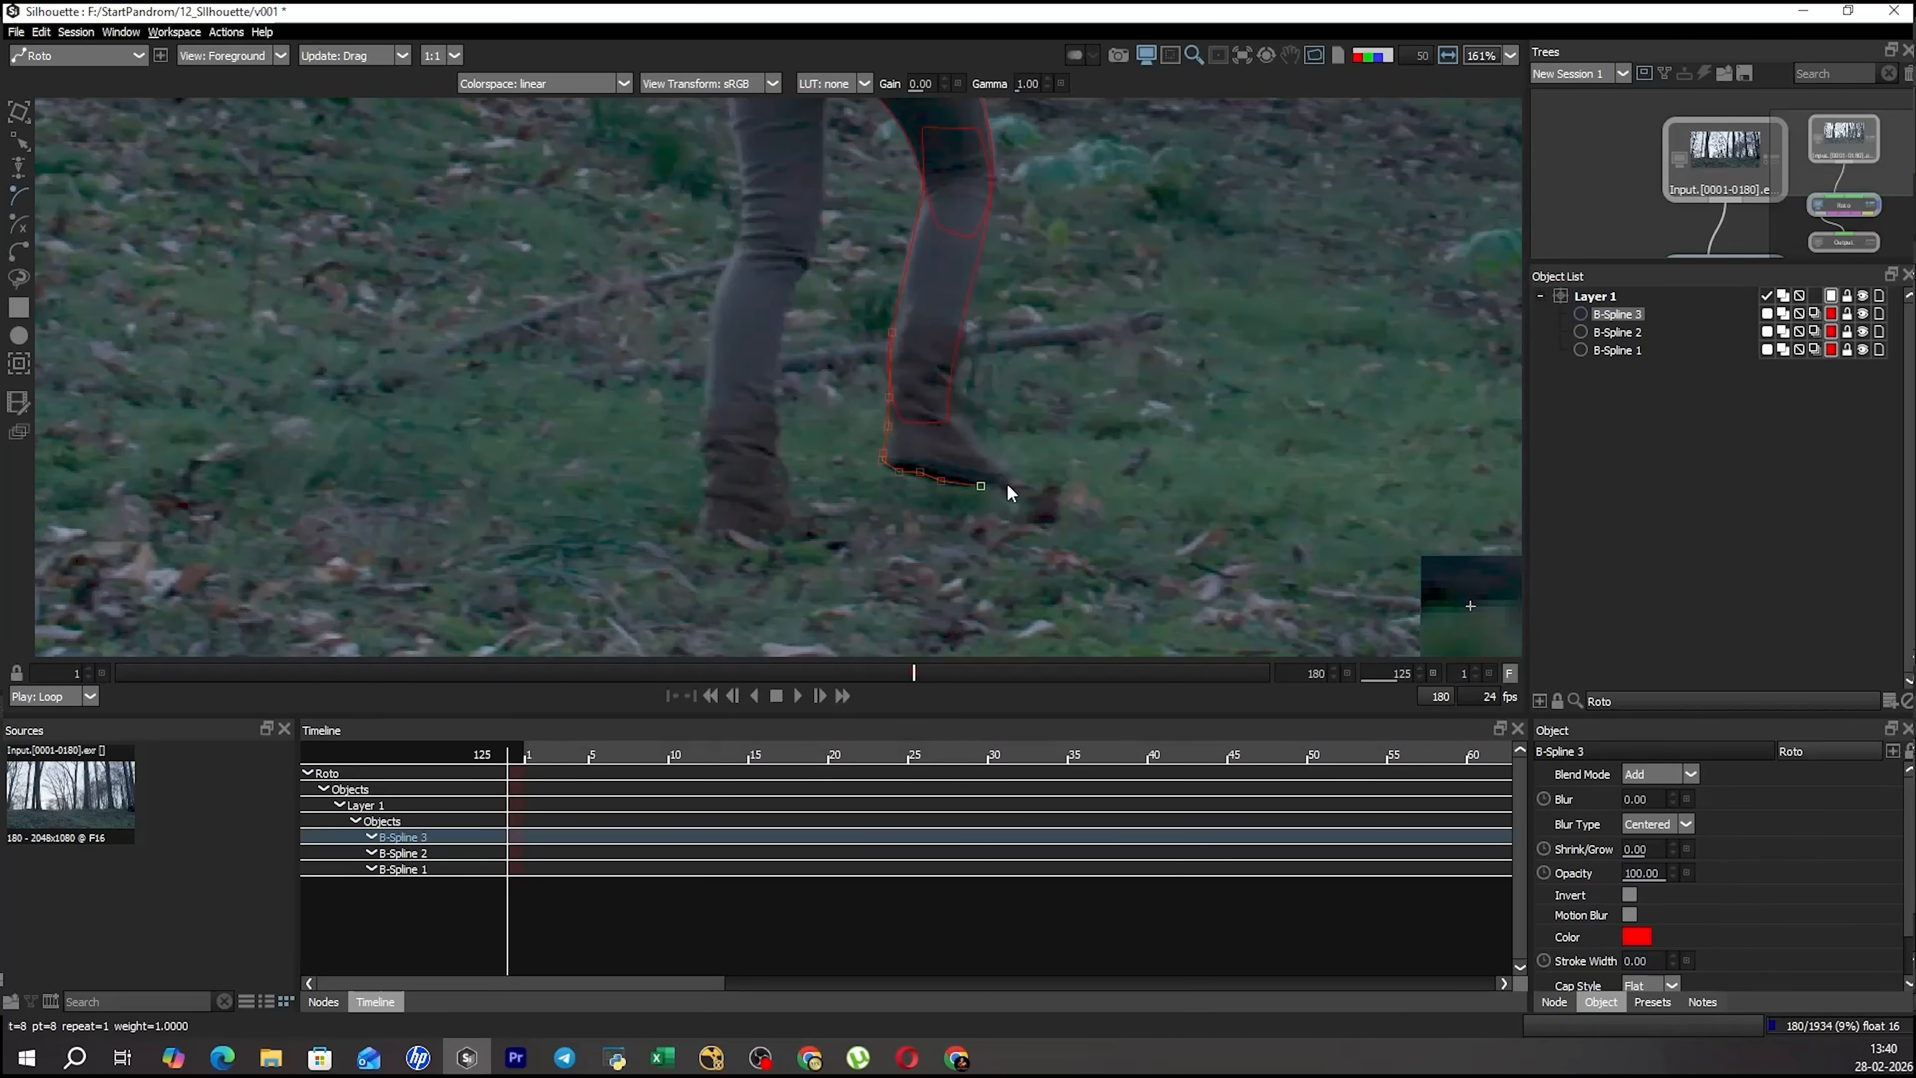
# Trace around the boot's toe and up its front, undo the premature ending, and close the spline above the boot.
pyautogui.click(1003, 476)
pyautogui.click(1004, 462)
pyautogui.click(955, 378)
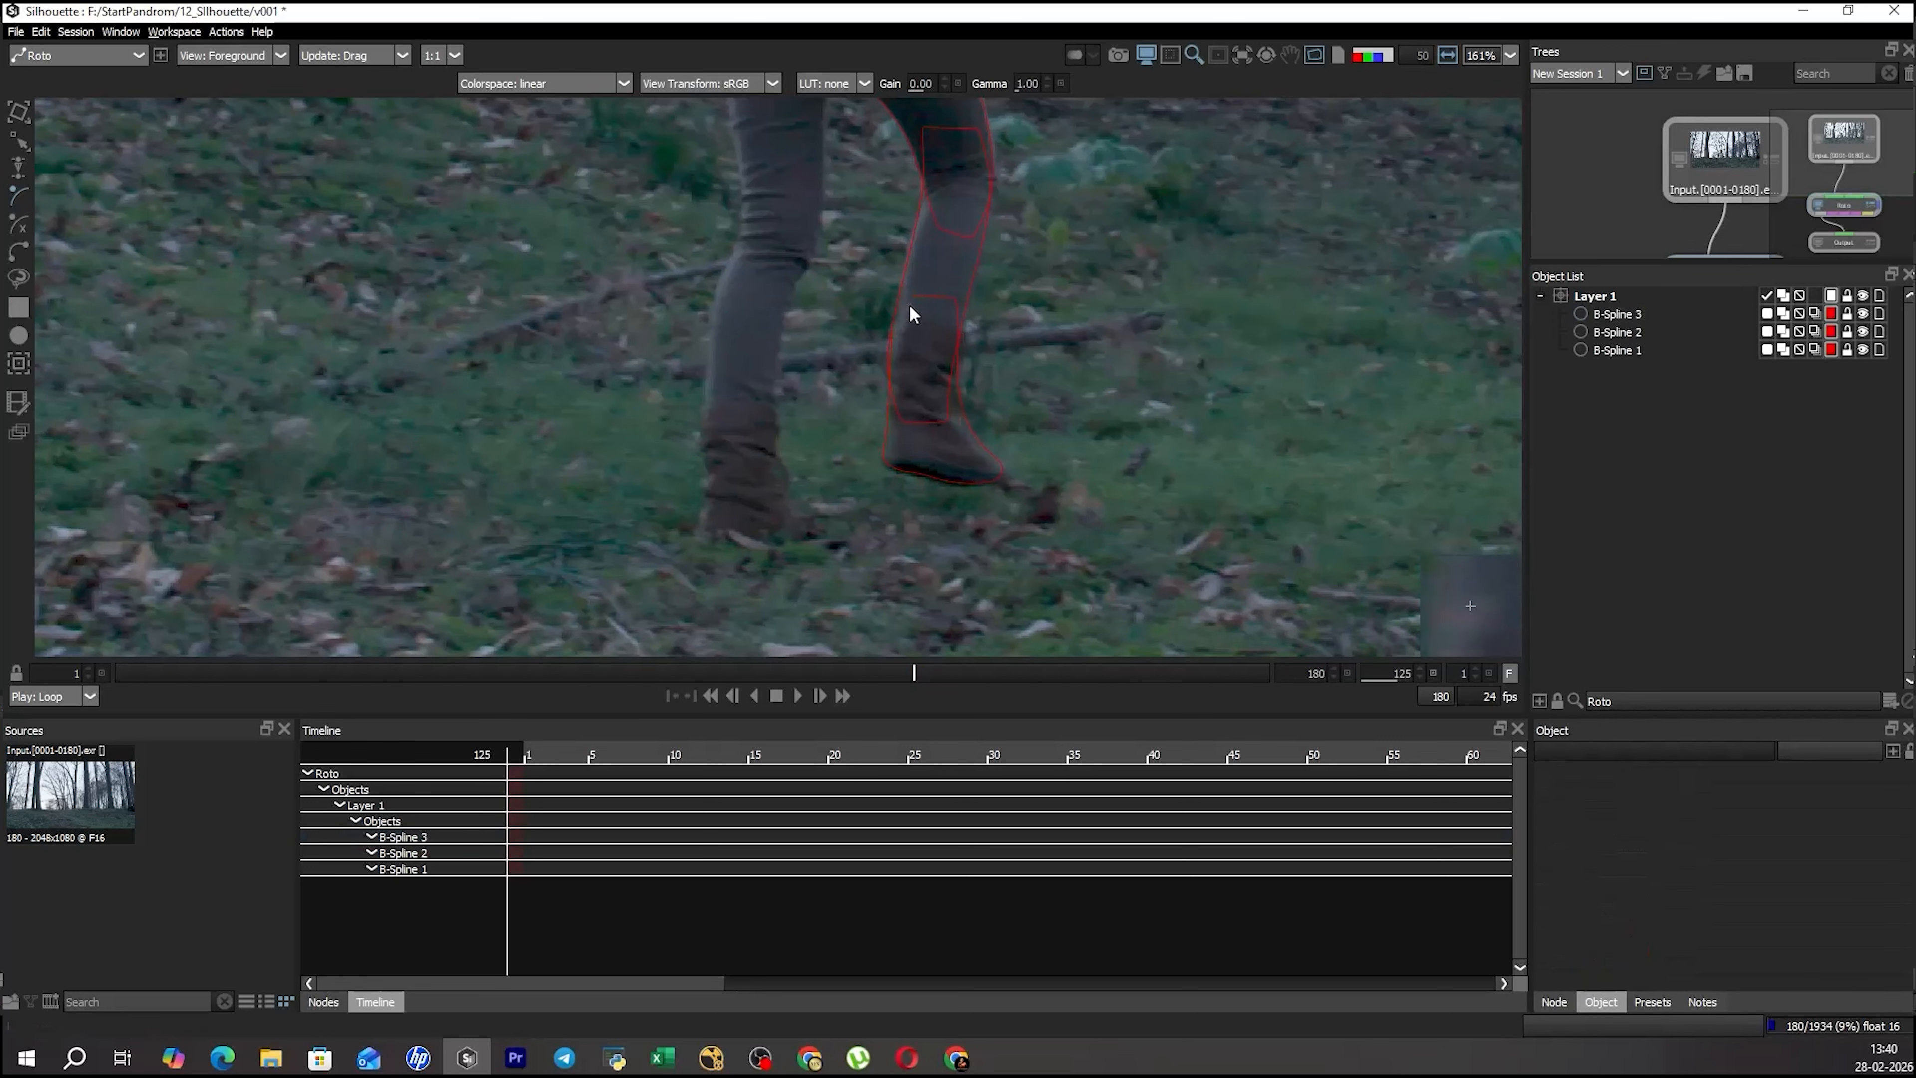
pyautogui.hotkey('ctrl', 'z')
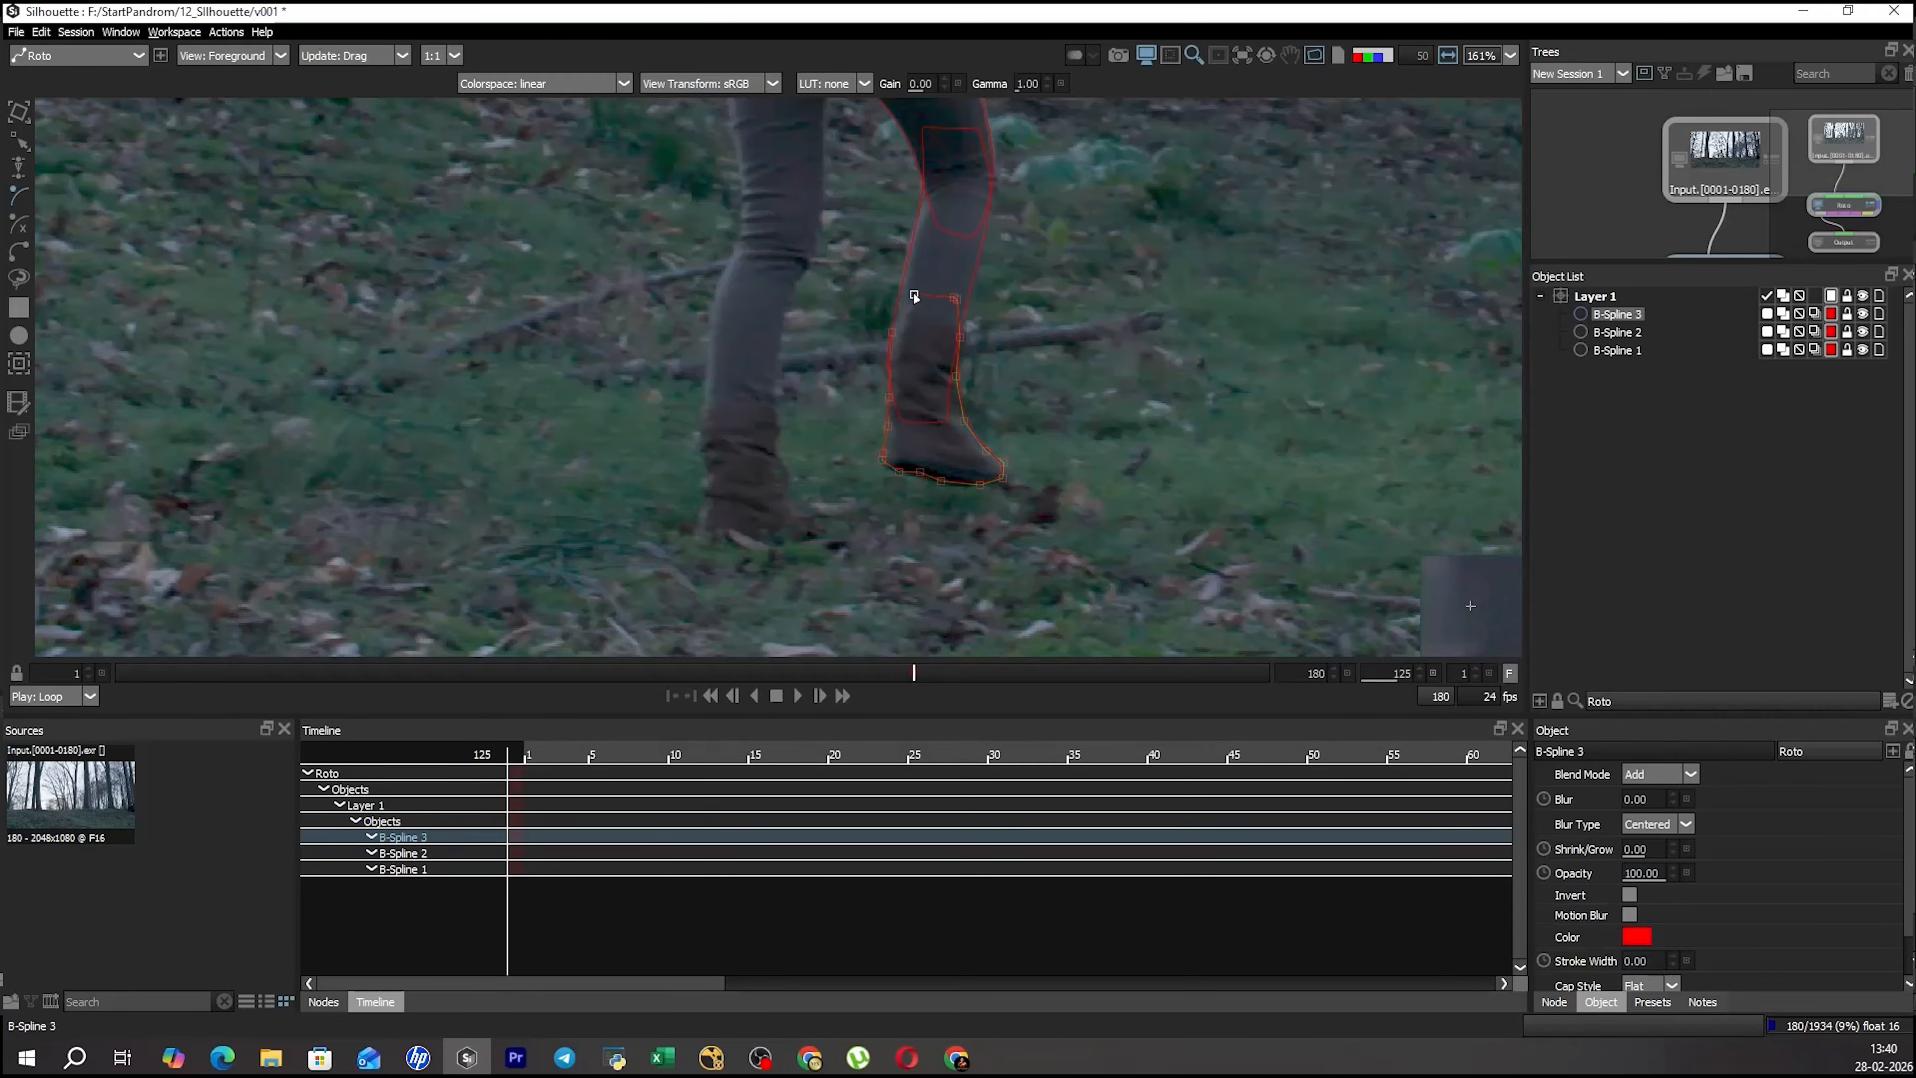
pyautogui.click(912, 282)
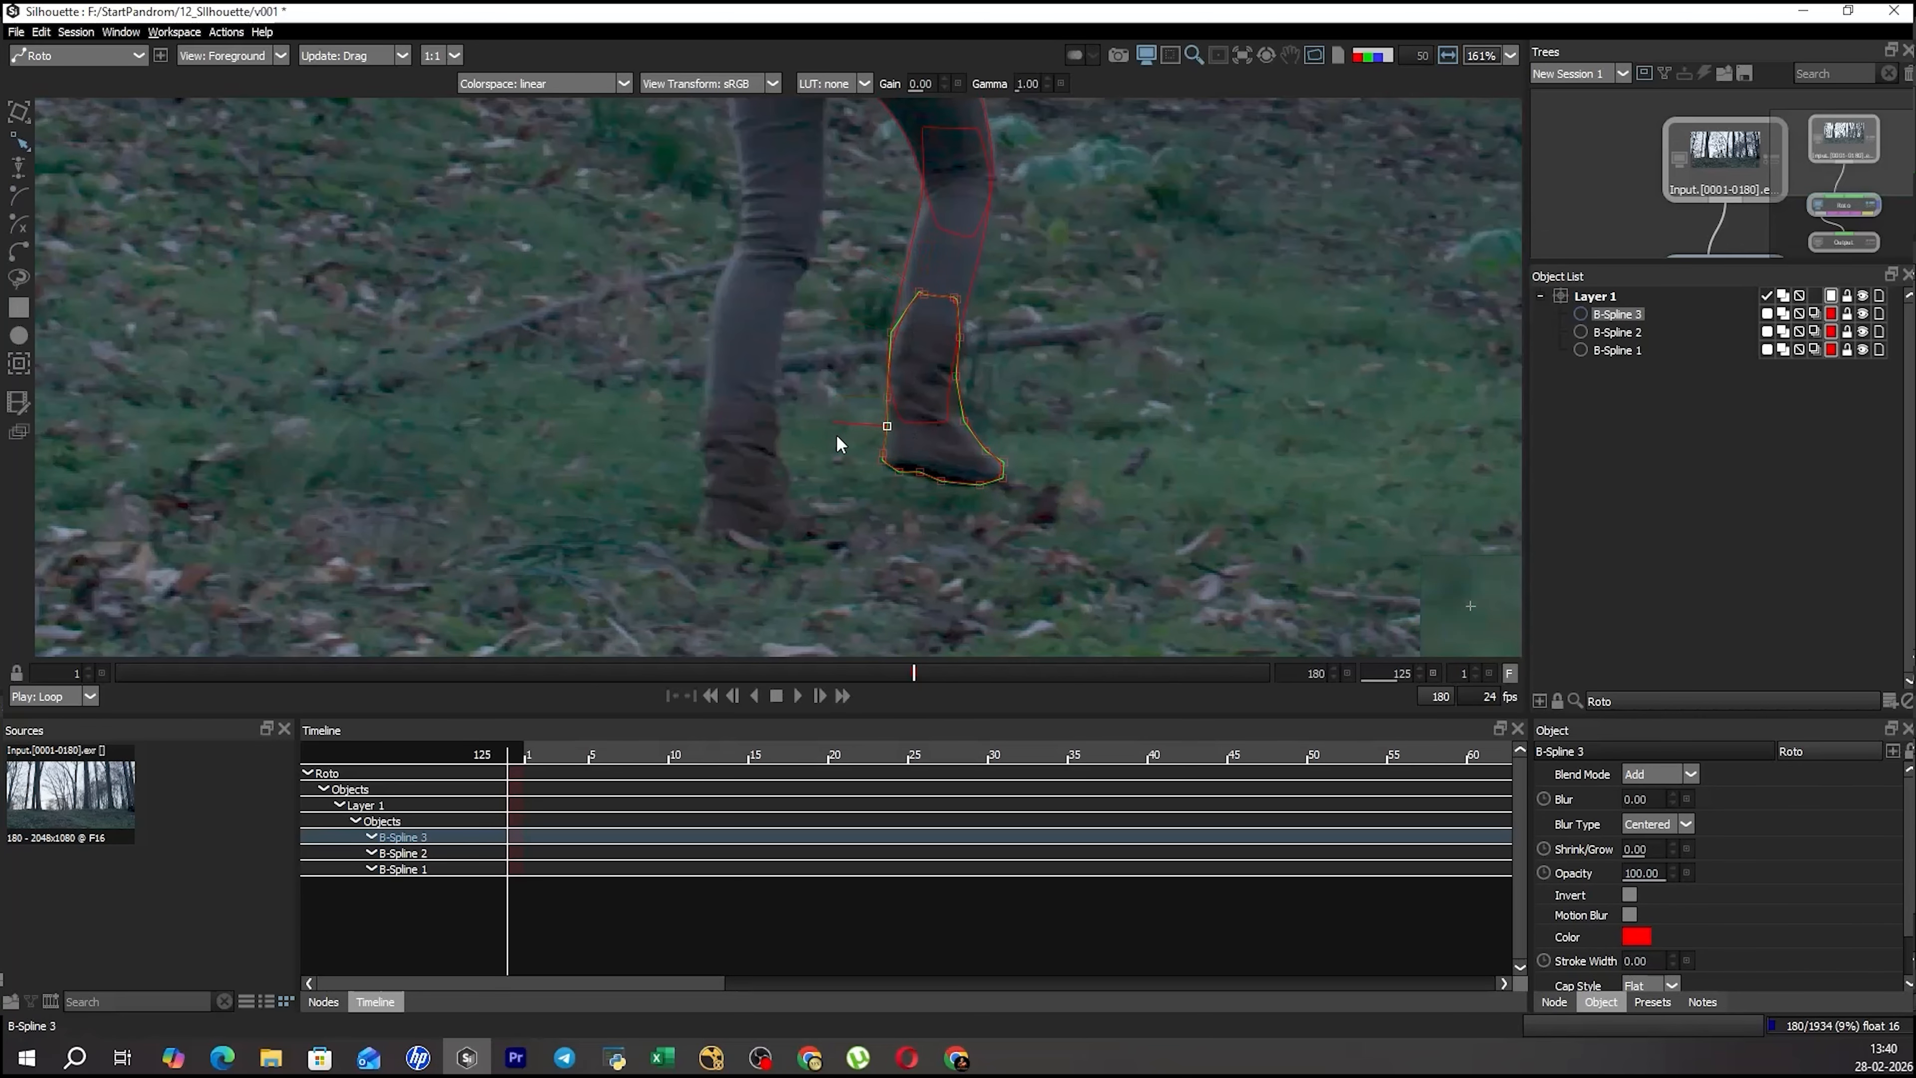
pyautogui.click(1039, 356)
# Switch the viewer back and forth between display views to check the thigh, lower-leg and boot shapes.
pyautogui.moveTo(1020, 299); pyautogui.dragTo(988, 359)
pyautogui.press('3')
pyautogui.scroll(-2, 1002, 374)
pyautogui.scroll(3, 961, 277)
pyautogui.press('1')
pyautogui.press('3')
pyautogui.scroll(-4, 948, 423)
pyautogui.scroll(-3, 988, 359)
pyautogui.press('1')
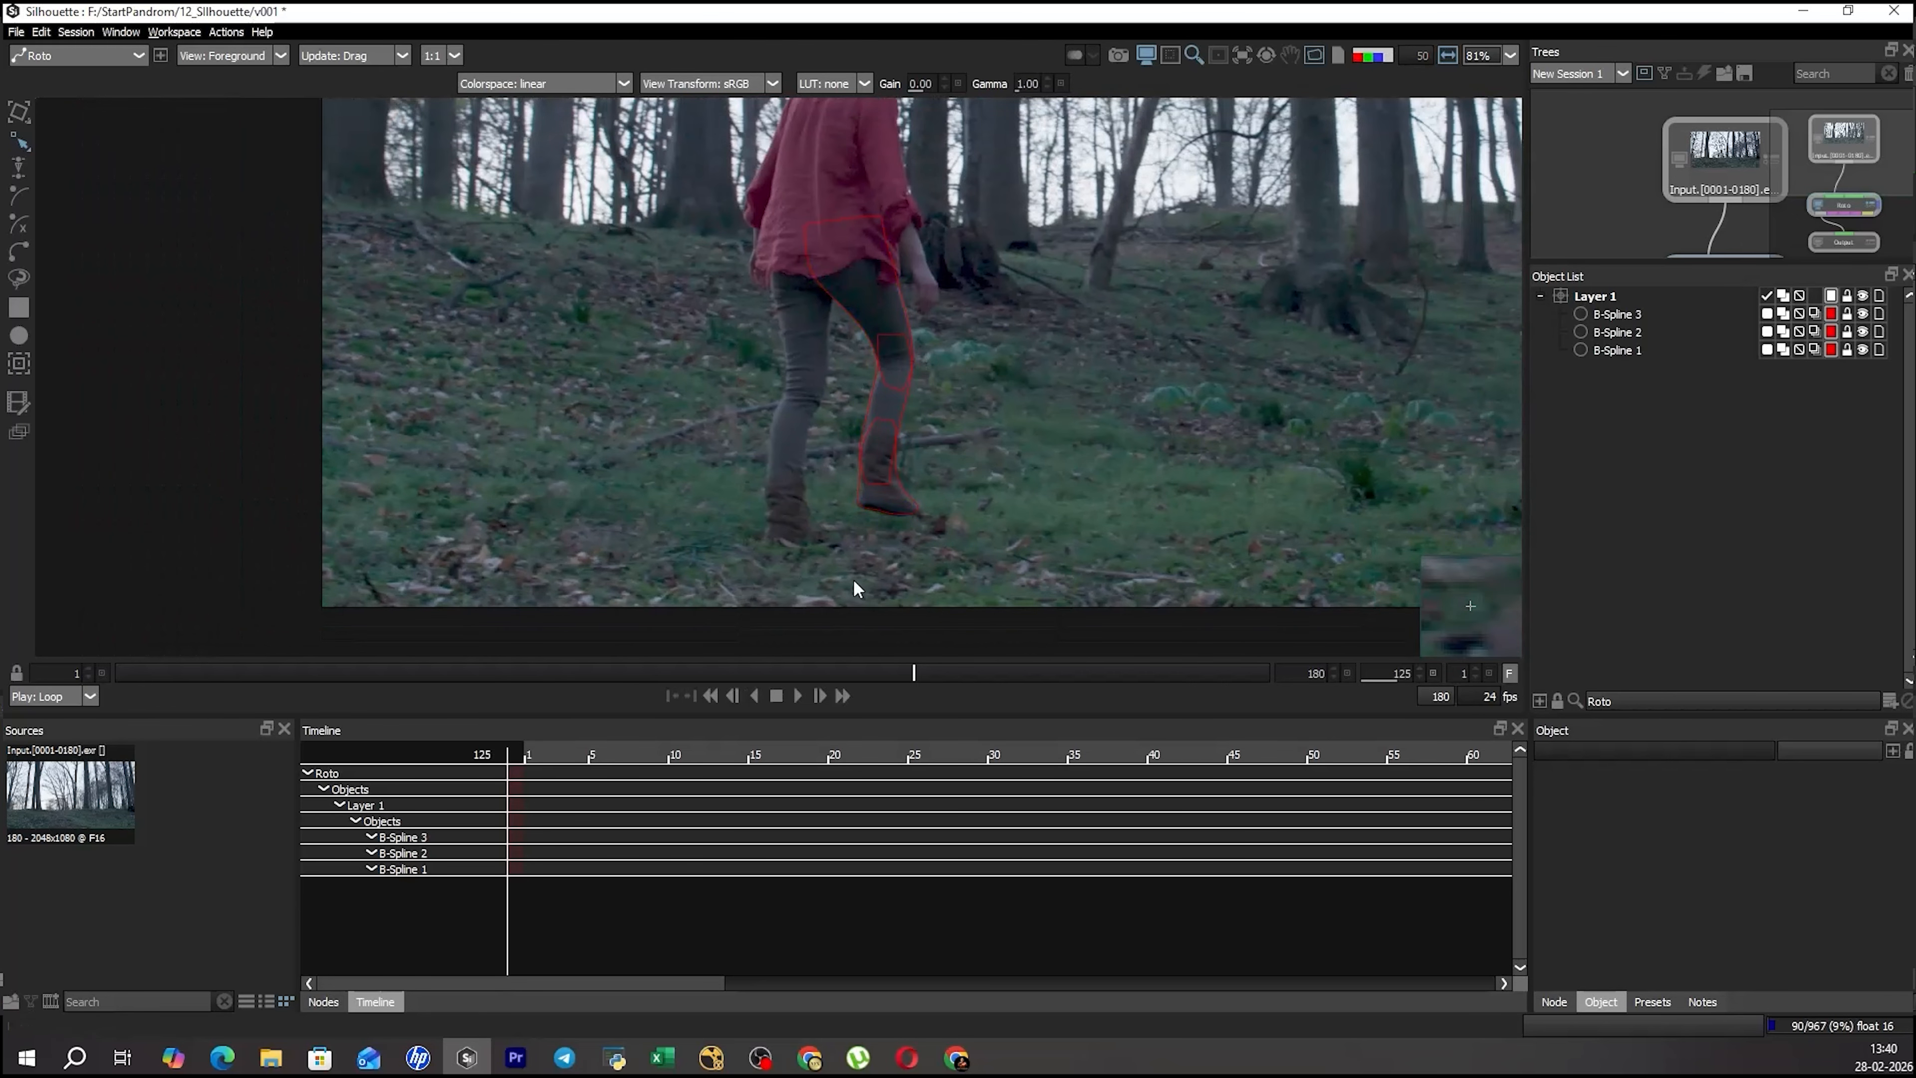
pyautogui.scroll(4, 857, 588)
pyautogui.press('3')
pyautogui.press('1')
# Select the lower-leg spline and examine the shape keyframes at frame 125 in the timeline.
pyautogui.click(761, 359)
pyautogui.click(745, 434)
pyautogui.scroll(-2, 918, 362)
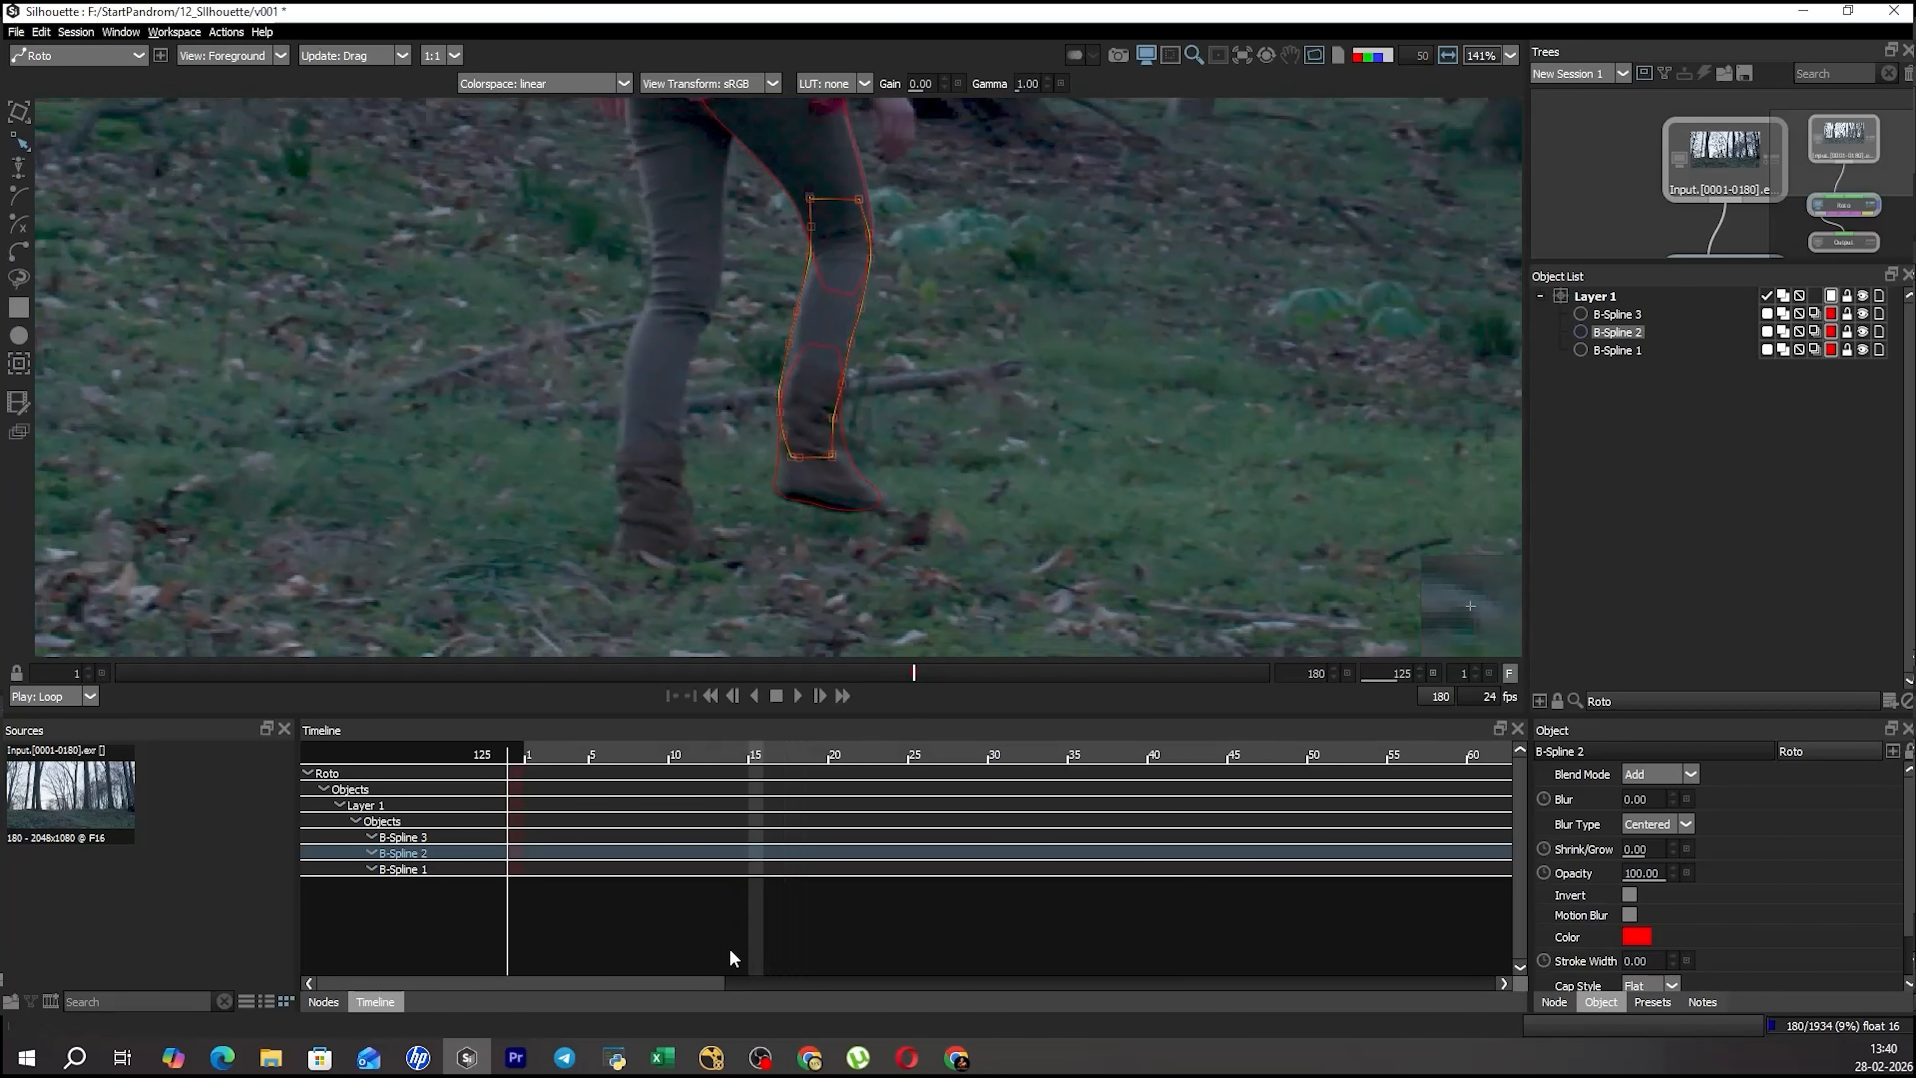
pyautogui.moveTo(701, 973); pyautogui.dragTo(1306, 979)
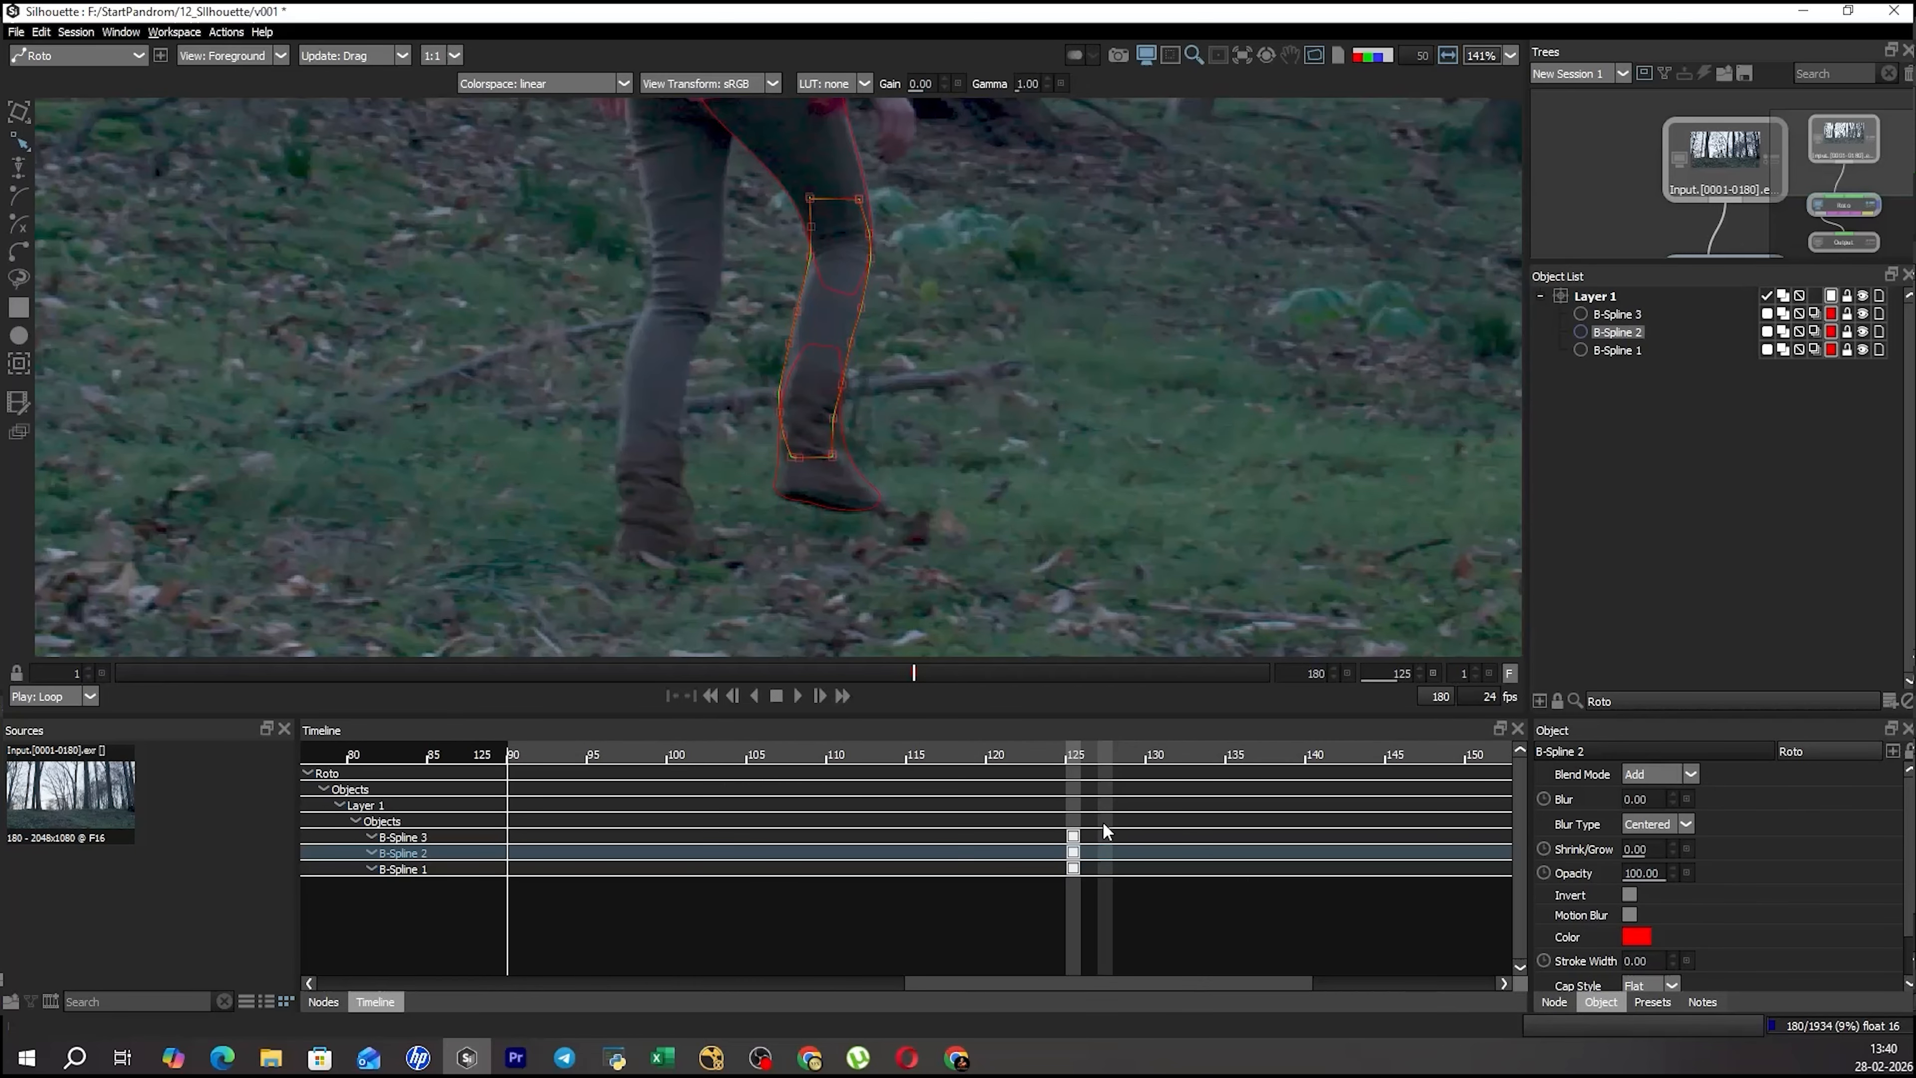
pyautogui.scroll(-2, 744, 308)
# Go to frame 126 and draw a small circle shape among the trees beside the woman.
pyautogui.moveTo(911, 671)
pyautogui.mouseDown()
pyautogui.moveTo(978, 677)
pyautogui.moveTo(915, 669)
pyautogui.mouseUp()
pyautogui.press('Right')
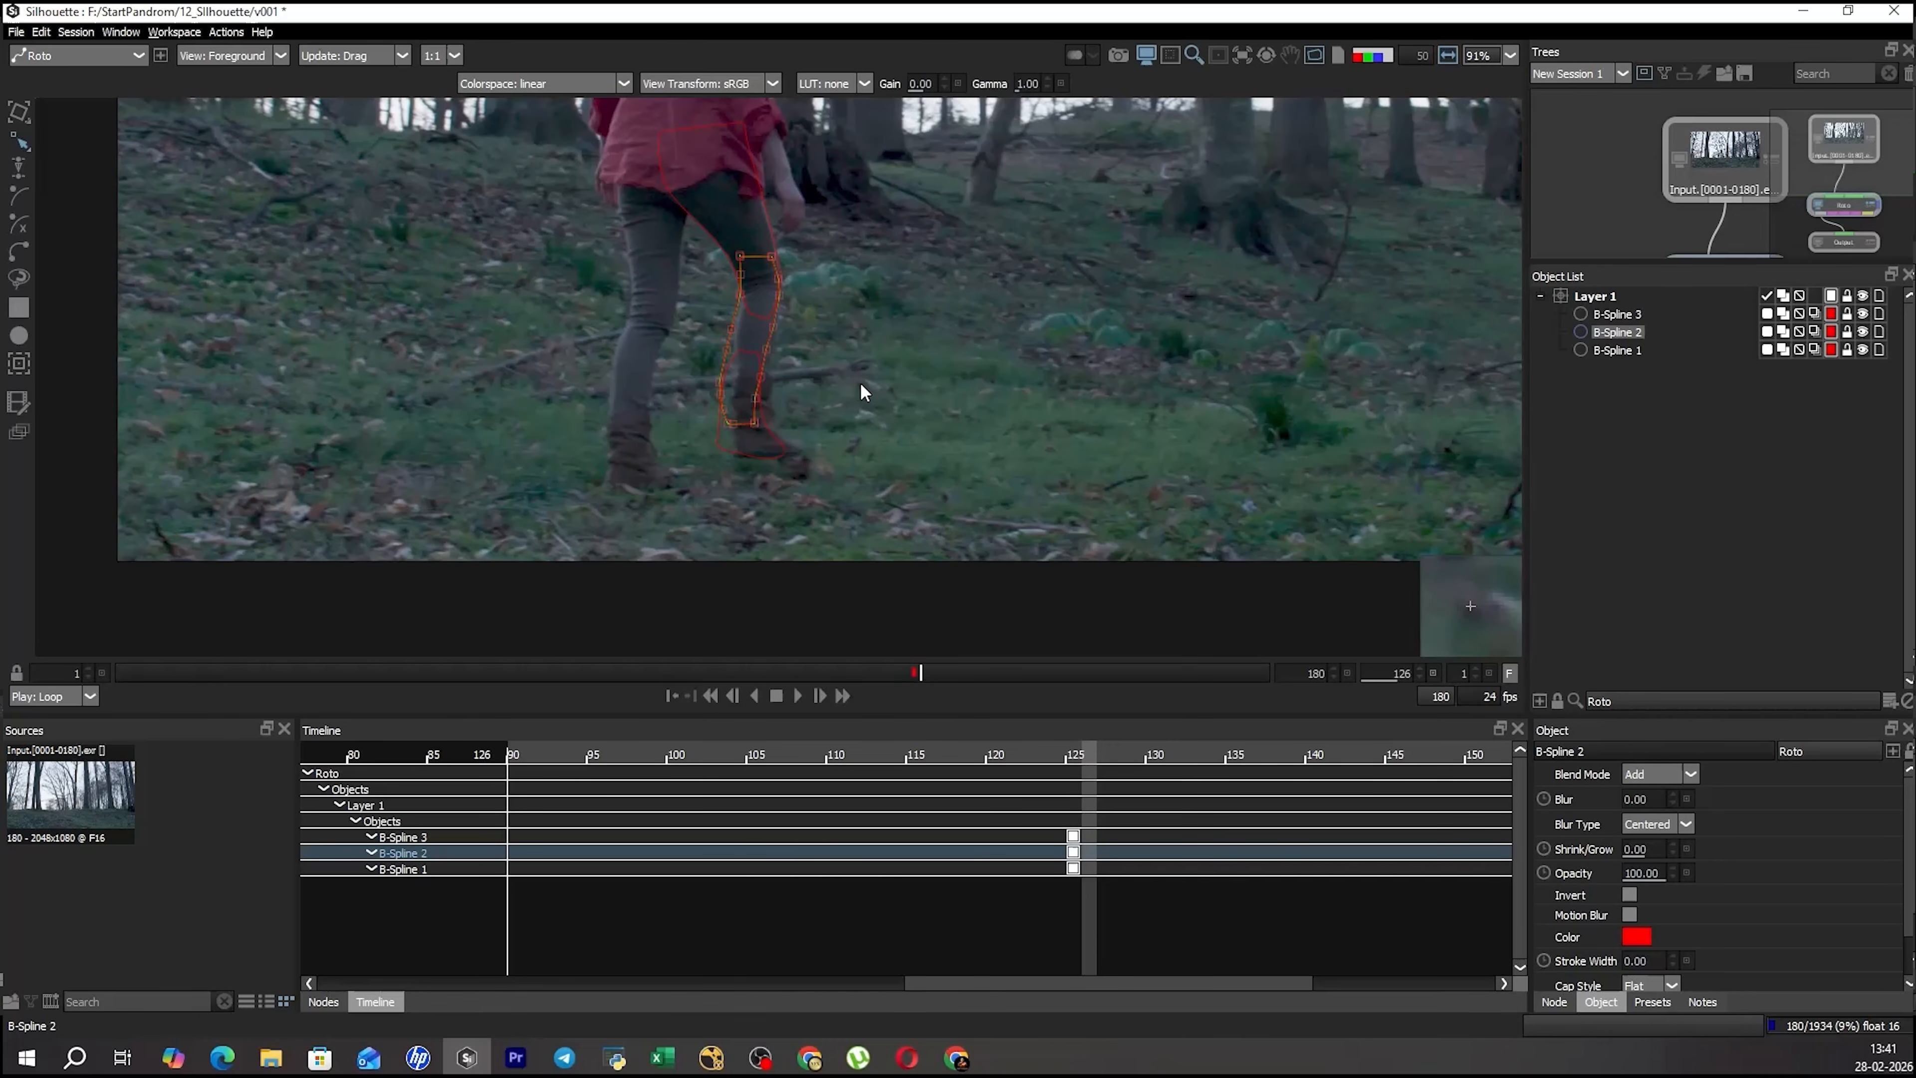
pyautogui.moveTo(860, 383); pyautogui.dragTo(702, 403)
pyautogui.scroll(-4, 696, 456)
pyautogui.moveTo(517, 169); pyautogui.dragTo(529, 228)
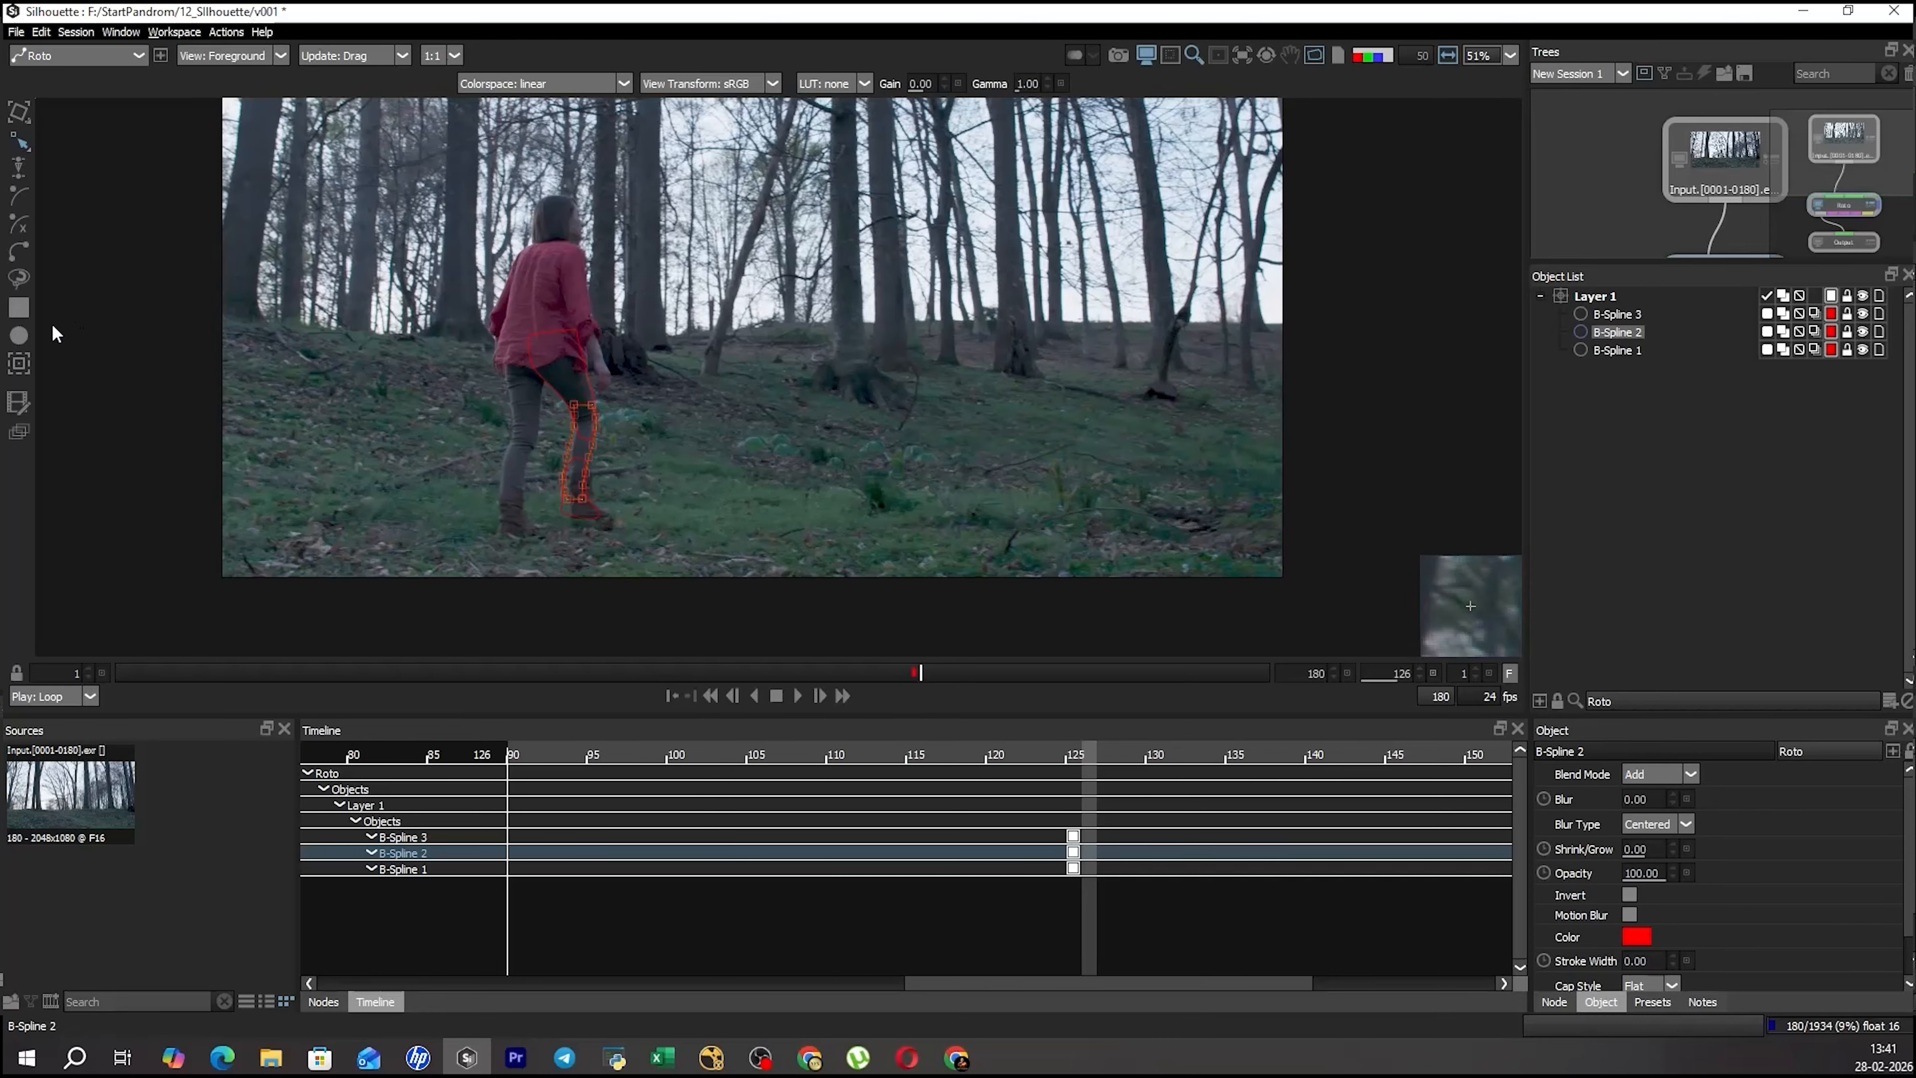
pyautogui.click(18, 335)
pyautogui.moveTo(662, 275); pyautogui.dragTo(730, 339)
# Keyframe the circle higher and farther right among the trees at frame 149, and check its position at frame 140.
pyautogui.moveTo(923, 671); pyautogui.dragTo(1069, 671)
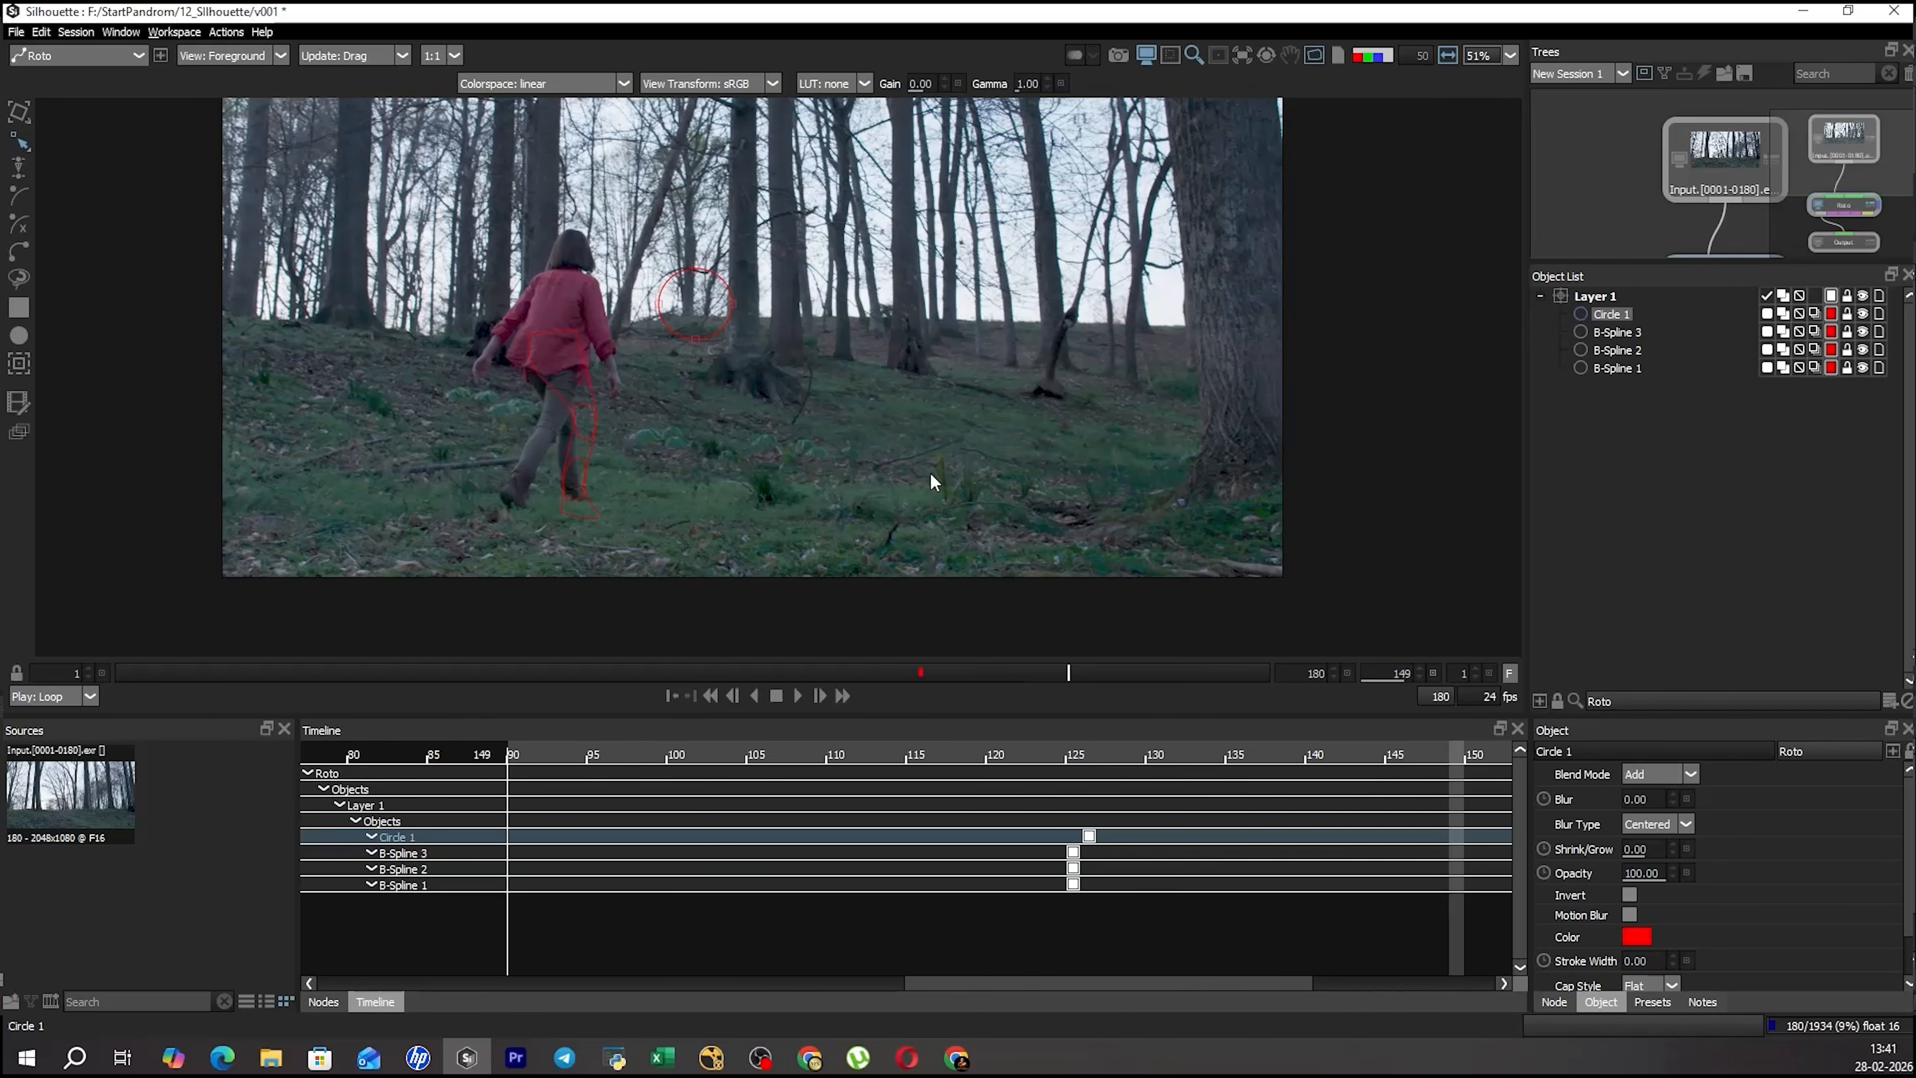
pyautogui.click(659, 306)
pyautogui.moveTo(695, 283); pyautogui.dragTo(960, 213)
pyautogui.moveTo(1058, 676); pyautogui.dragTo(1012, 676)
pyautogui.moveTo(889, 387); pyautogui.dragTo(874, 477)
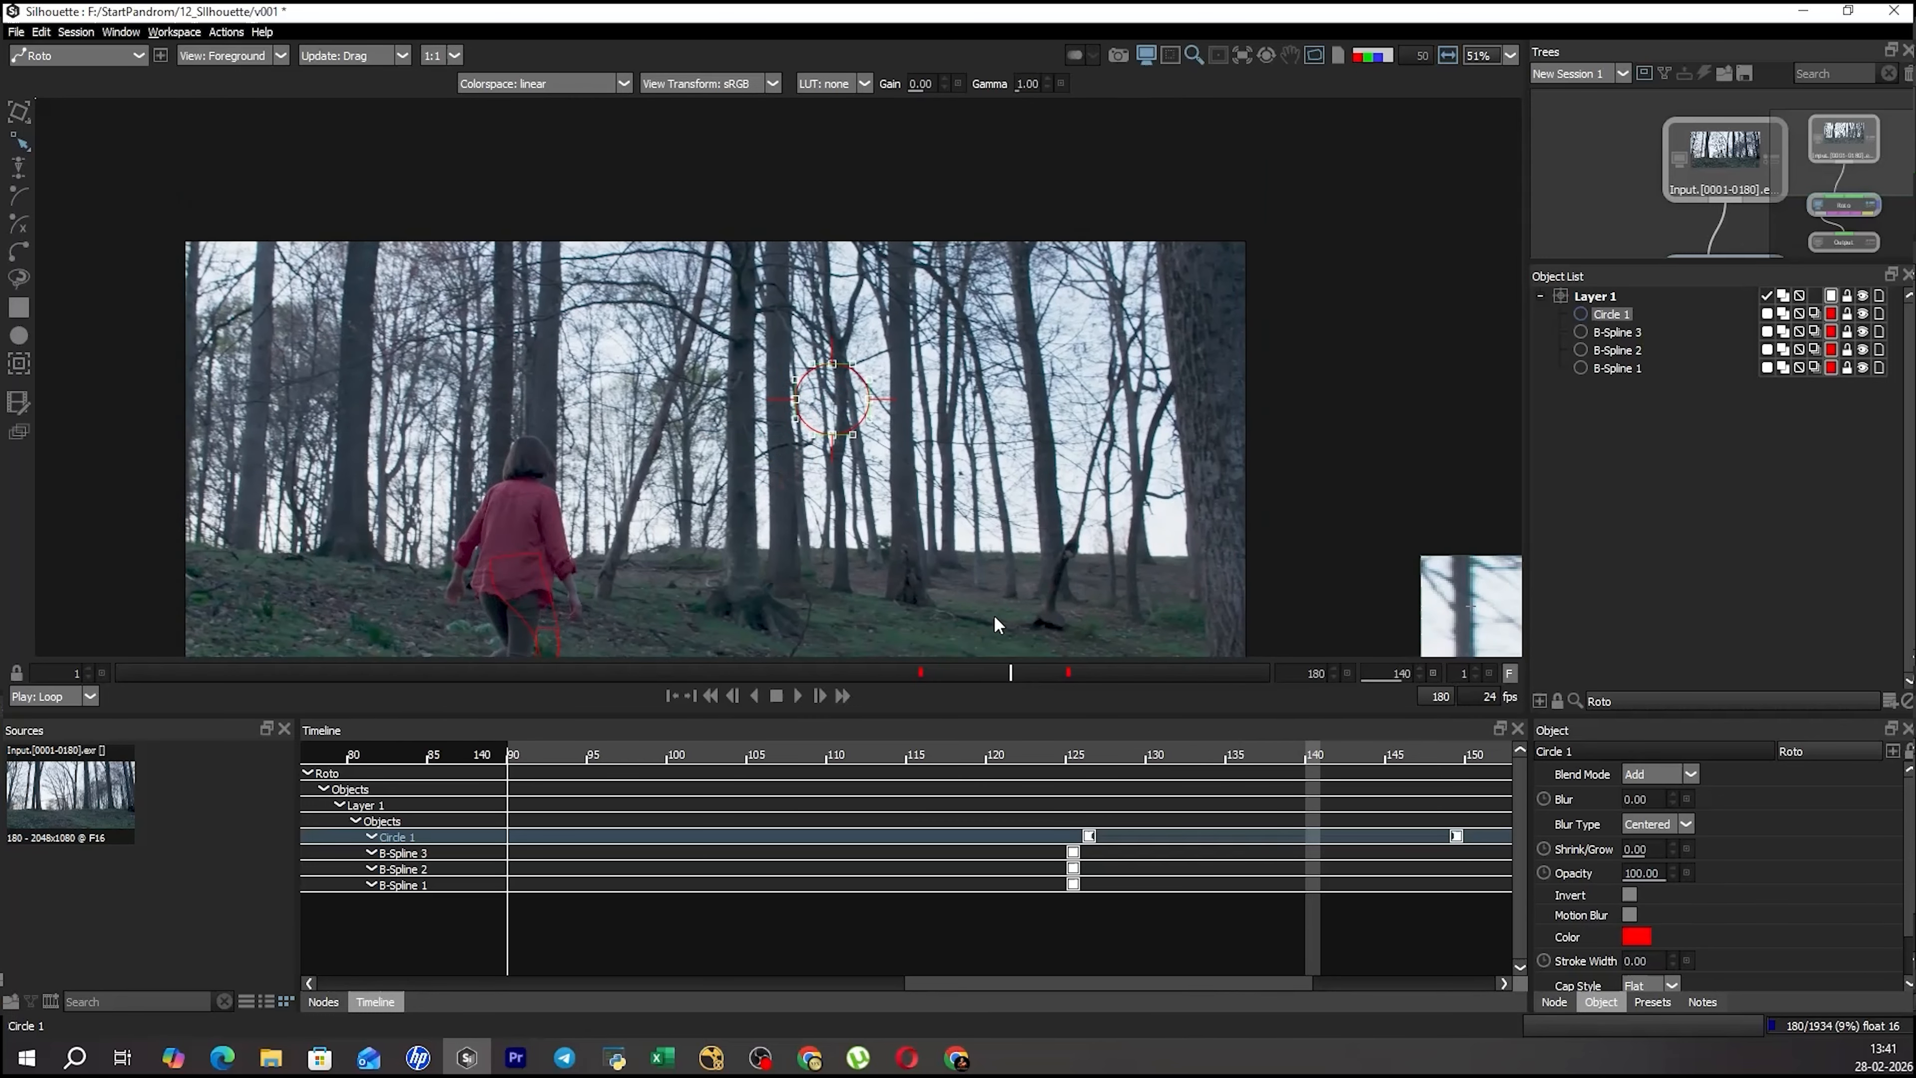
# Scrub the circle's animation to frame 148 and back to frame 126, and delete the circle shape.
pyautogui.moveTo(1011, 673); pyautogui.dragTo(1060, 671)
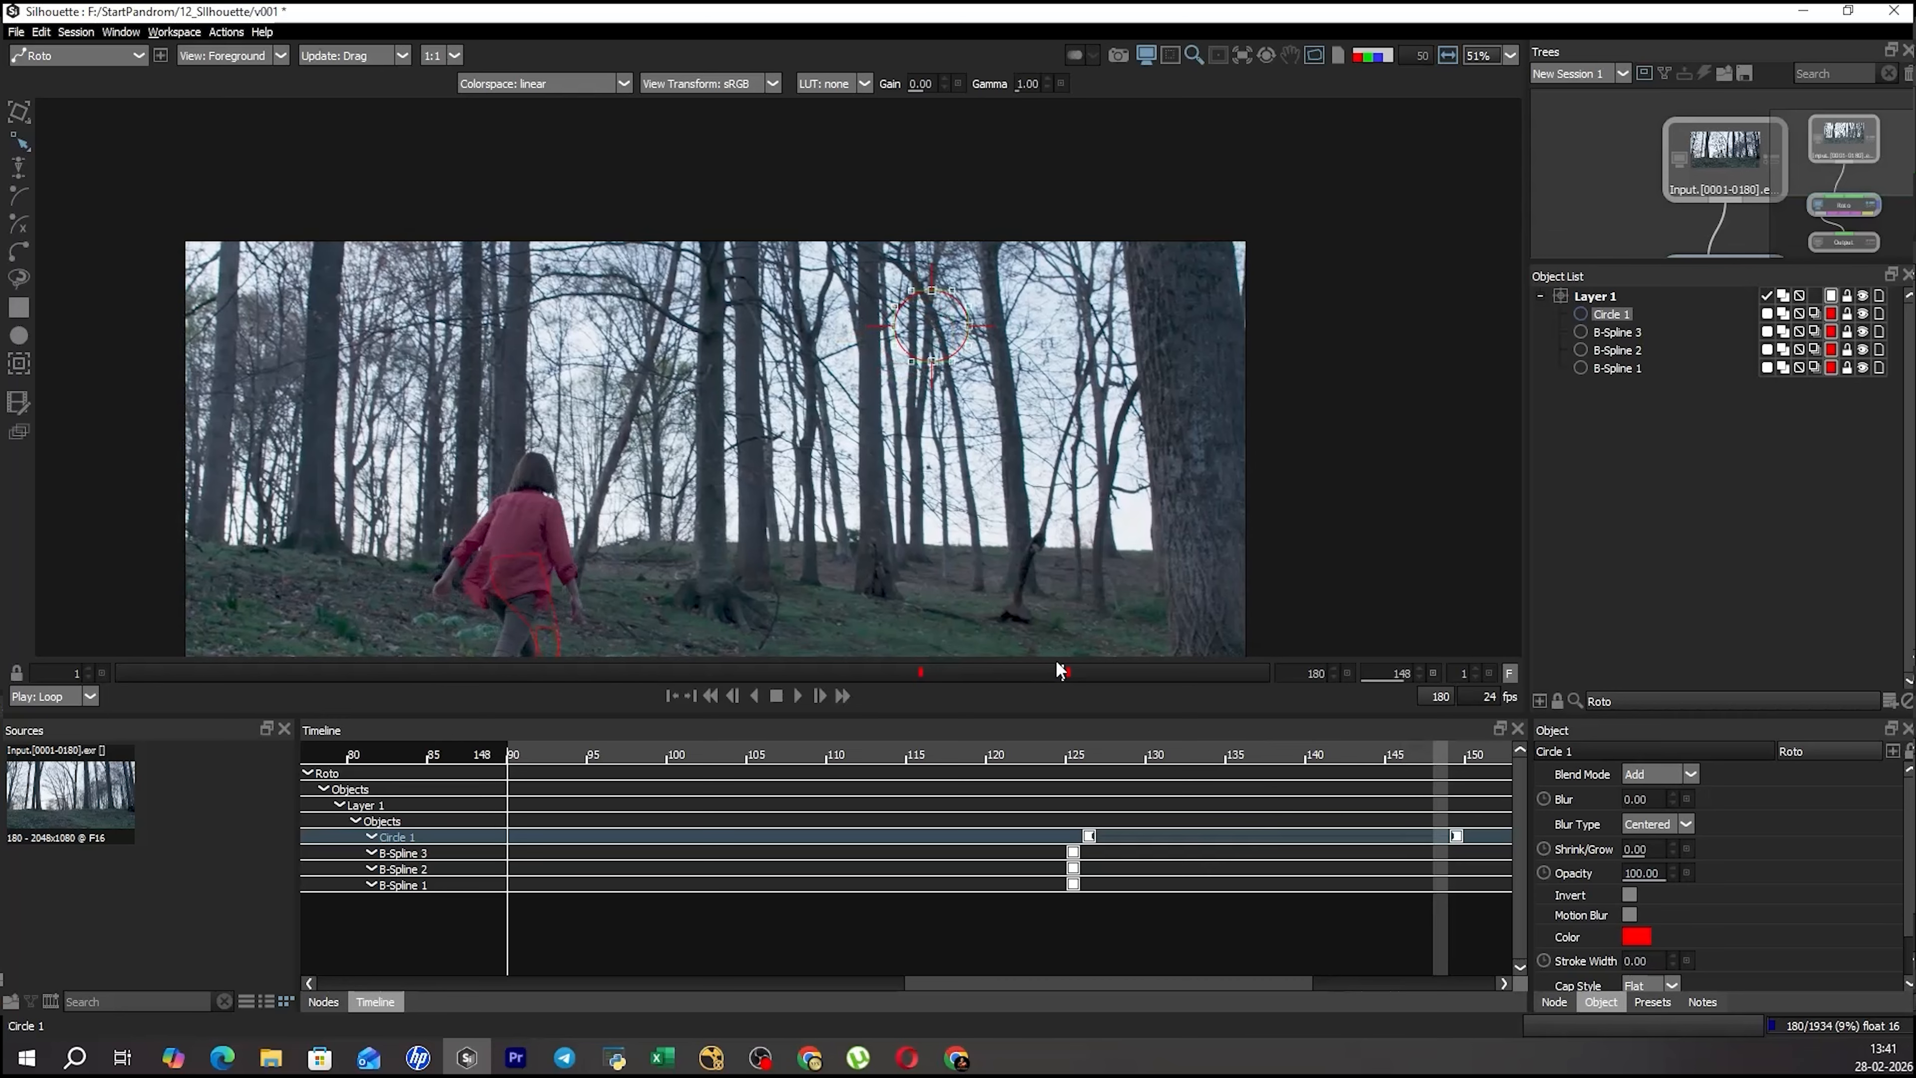
pyautogui.scroll(-3, 713, 413)
pyautogui.moveTo(713, 414); pyautogui.dragTo(700, 415)
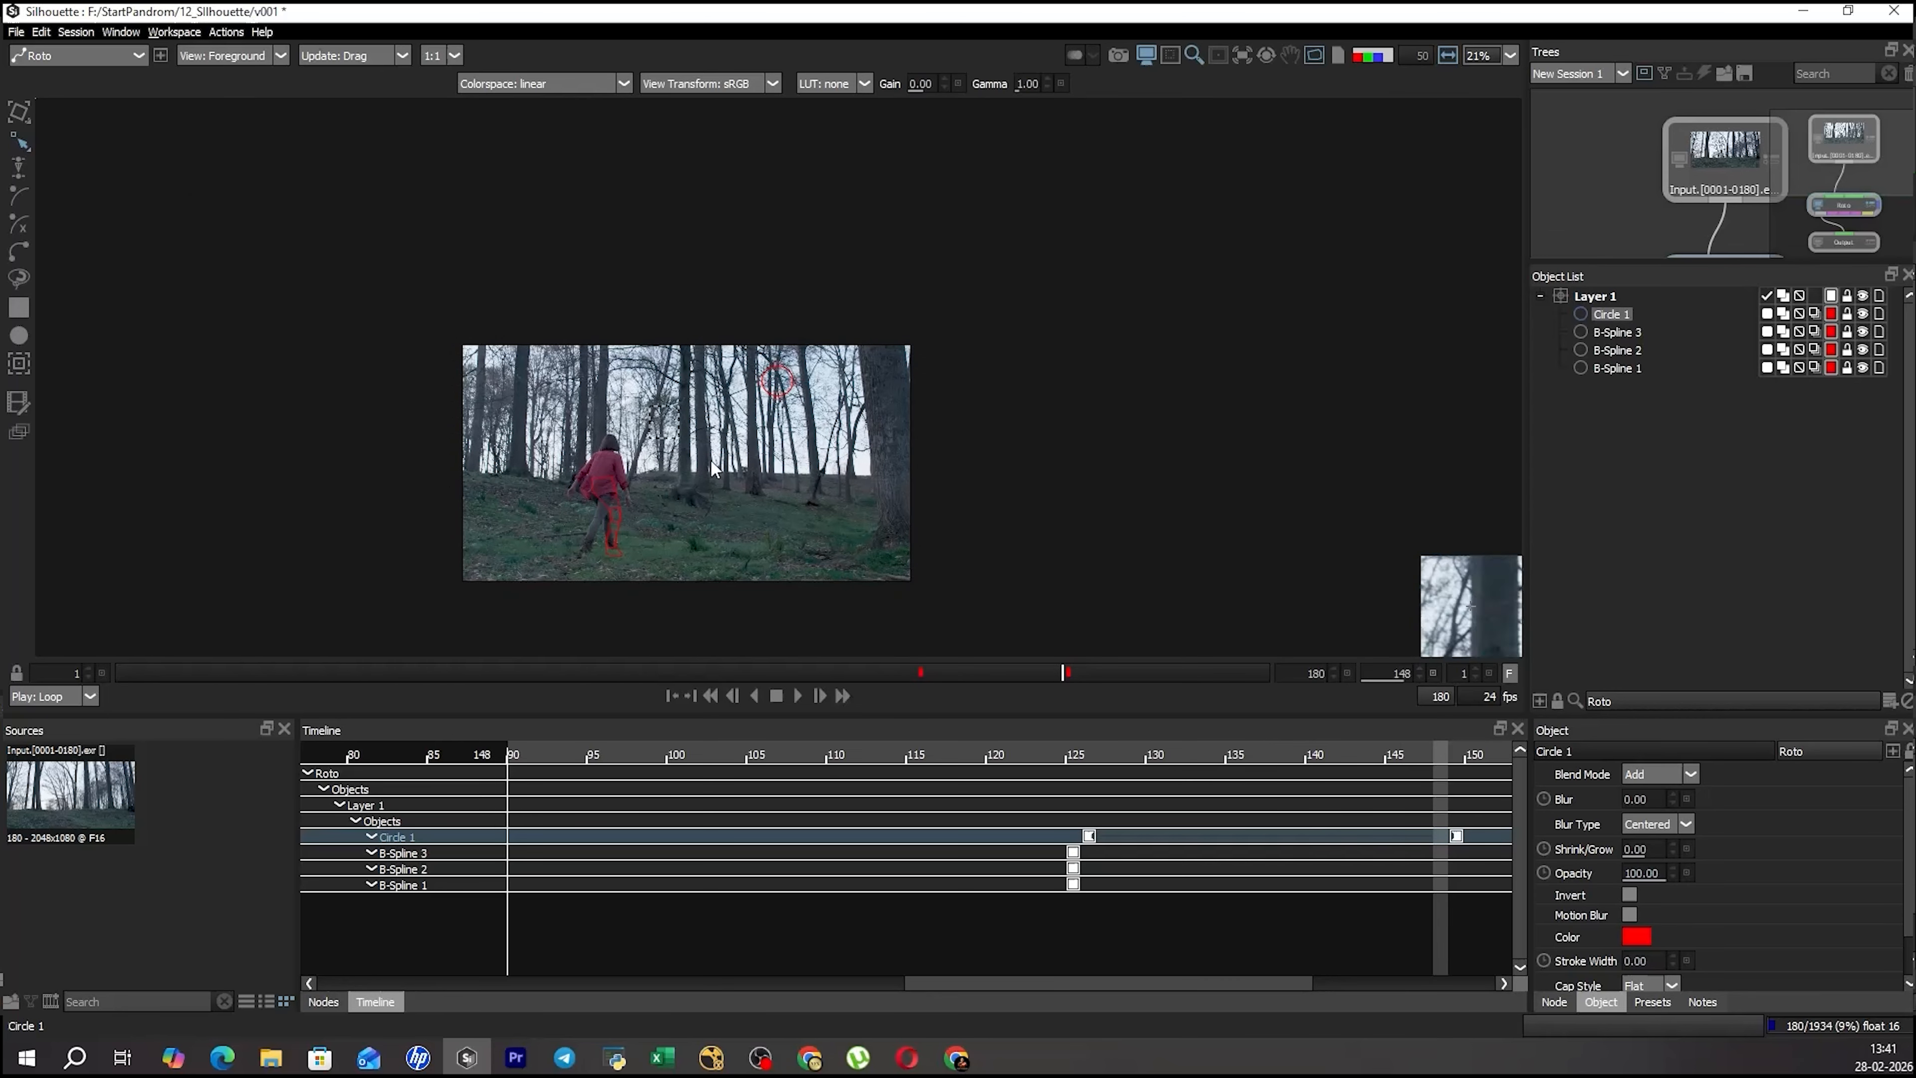
pyautogui.moveTo(1017, 672); pyautogui.dragTo(921, 674)
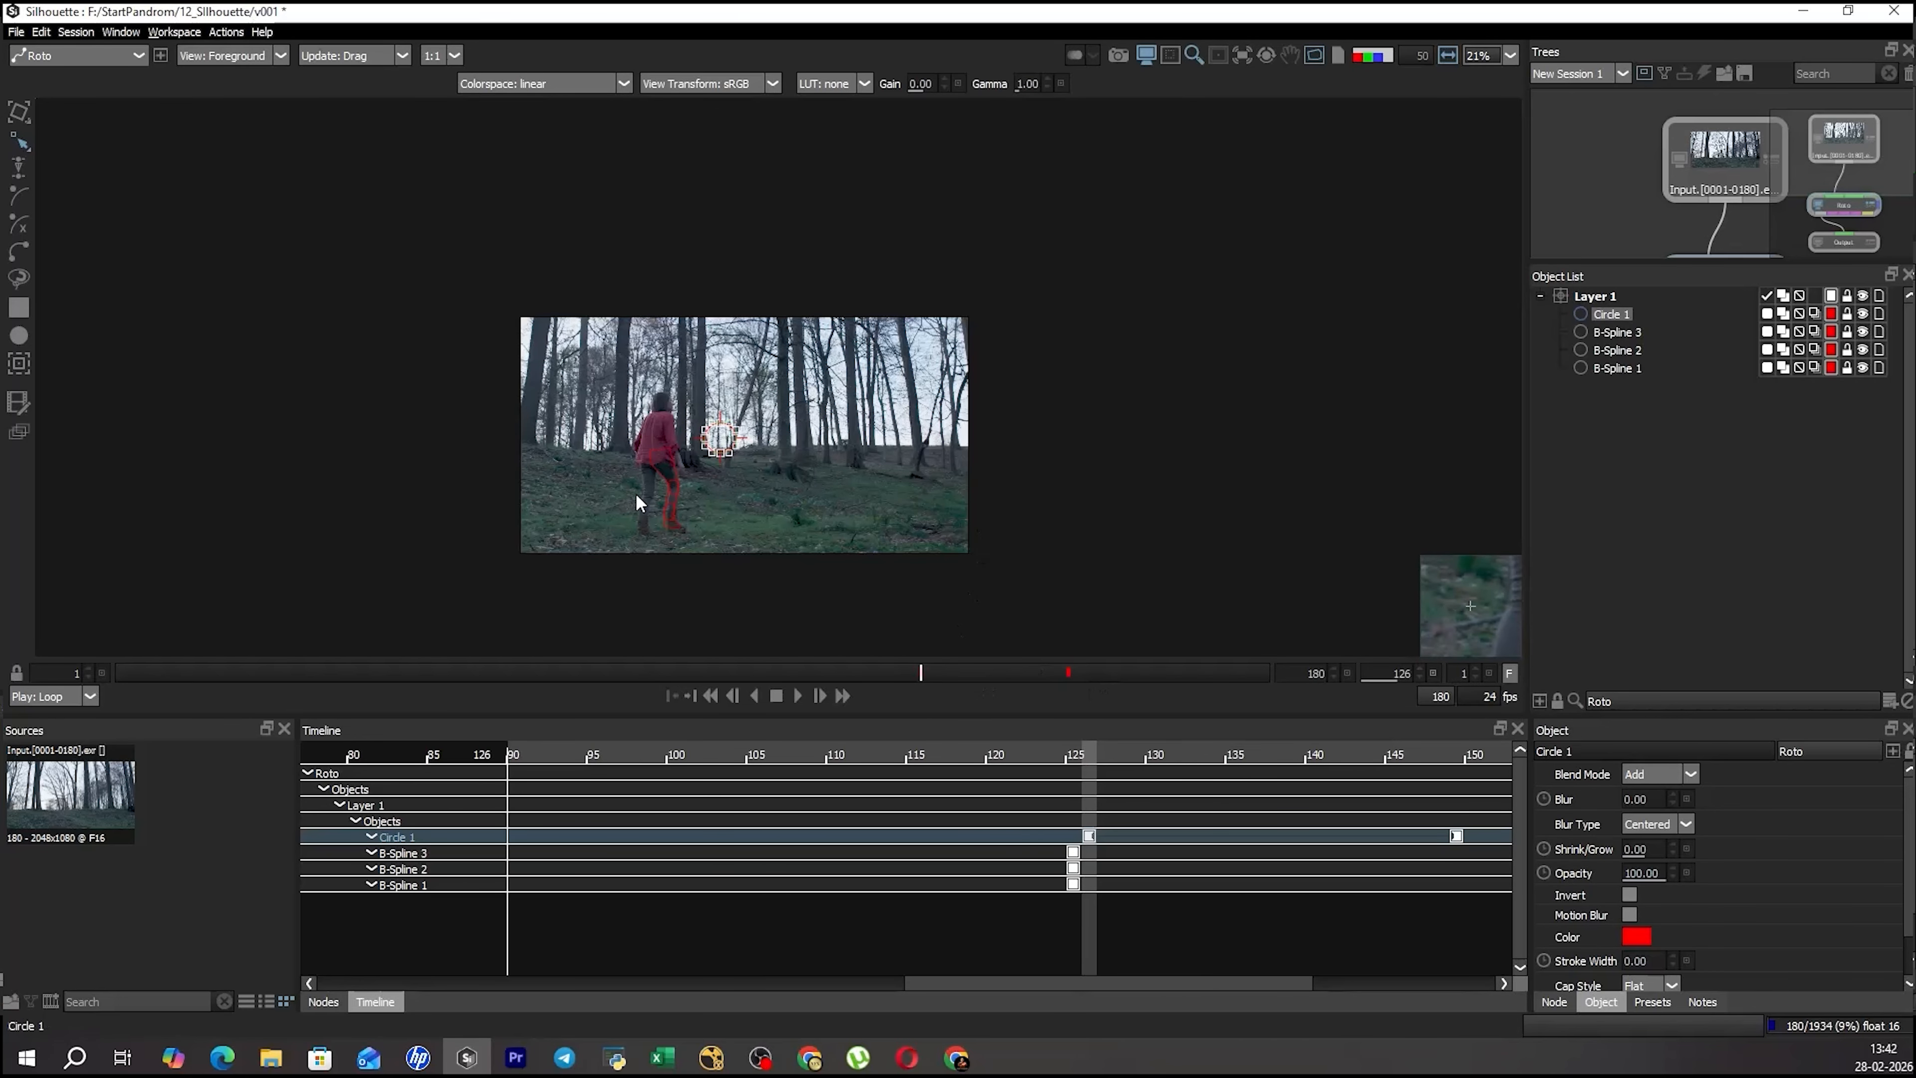
pyautogui.press('Delete')
# Go to frame 132 and select the thigh, lower-leg and boot shapes together for transforming.
pyautogui.scroll(5, 696, 476)
pyautogui.moveTo(676, 469); pyautogui.dragTo(707, 392)
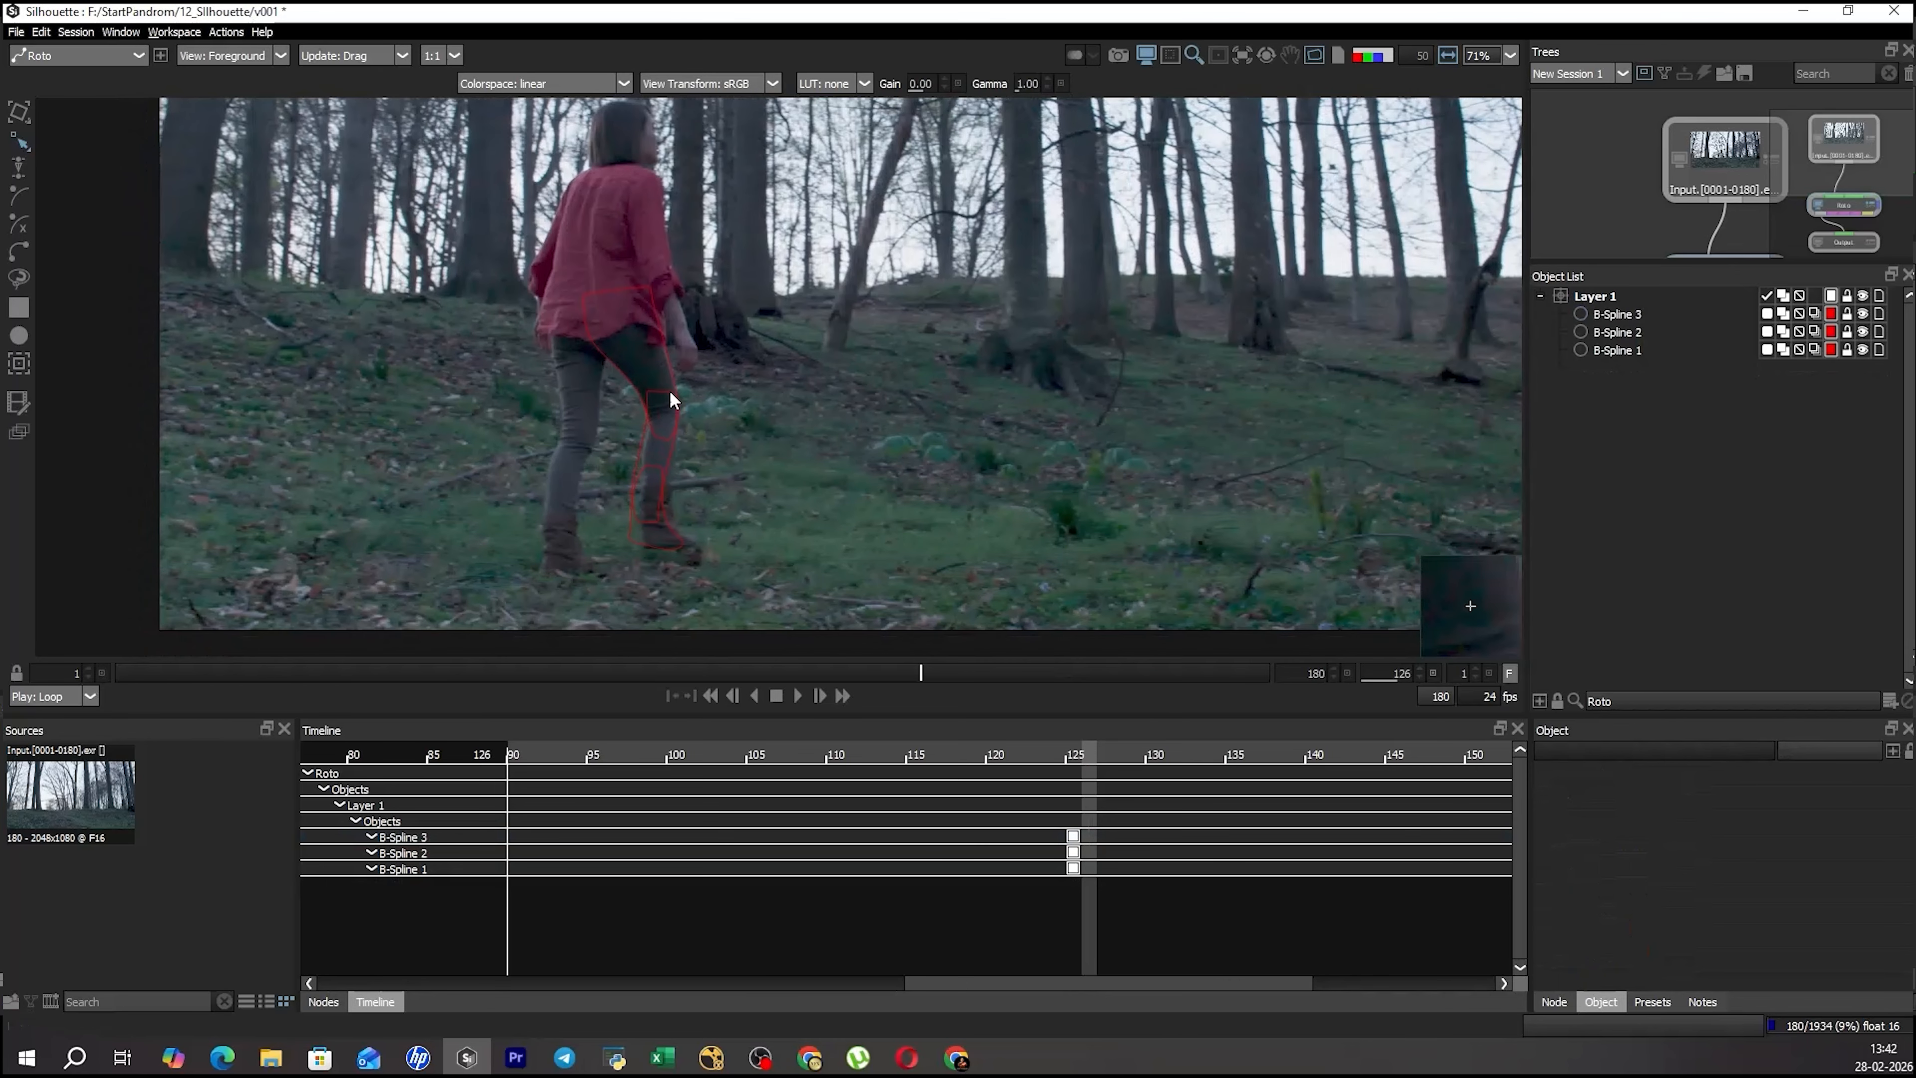
pyautogui.click(669, 389)
pyautogui.press('z')
pyautogui.press('r')
pyautogui.scroll(1, 735, 520)
pyautogui.moveTo(922, 667); pyautogui.dragTo(959, 673)
pyautogui.moveTo(726, 467); pyautogui.dragTo(792, 388)
pyautogui.press('t')
pyautogui.moveTo(929, 206); pyautogui.dragTo(618, 497)
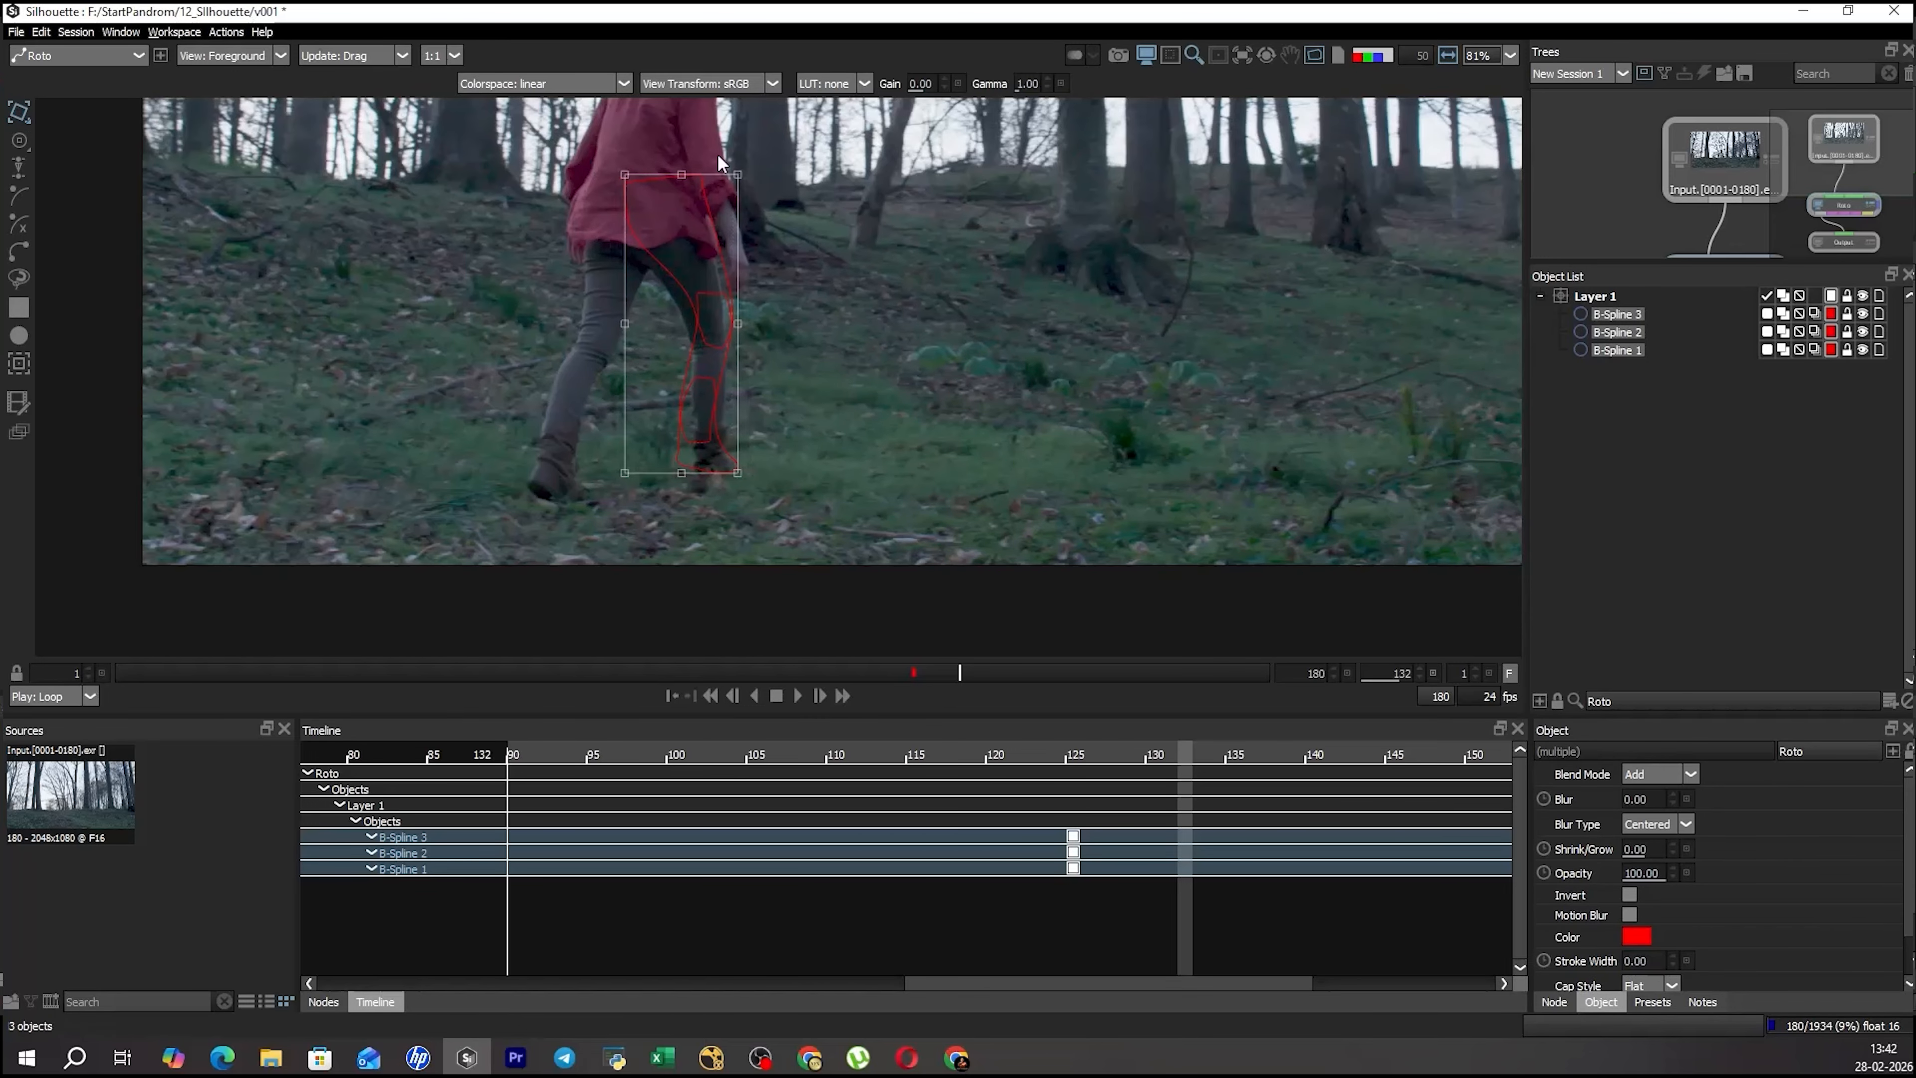
pyautogui.moveTo(732, 213); pyautogui.dragTo(757, 226)
# Try rotating the three leg shapes about their centre and about a pivot on the woman's shirt, undoing each rotation.
pyautogui.click(698, 408)
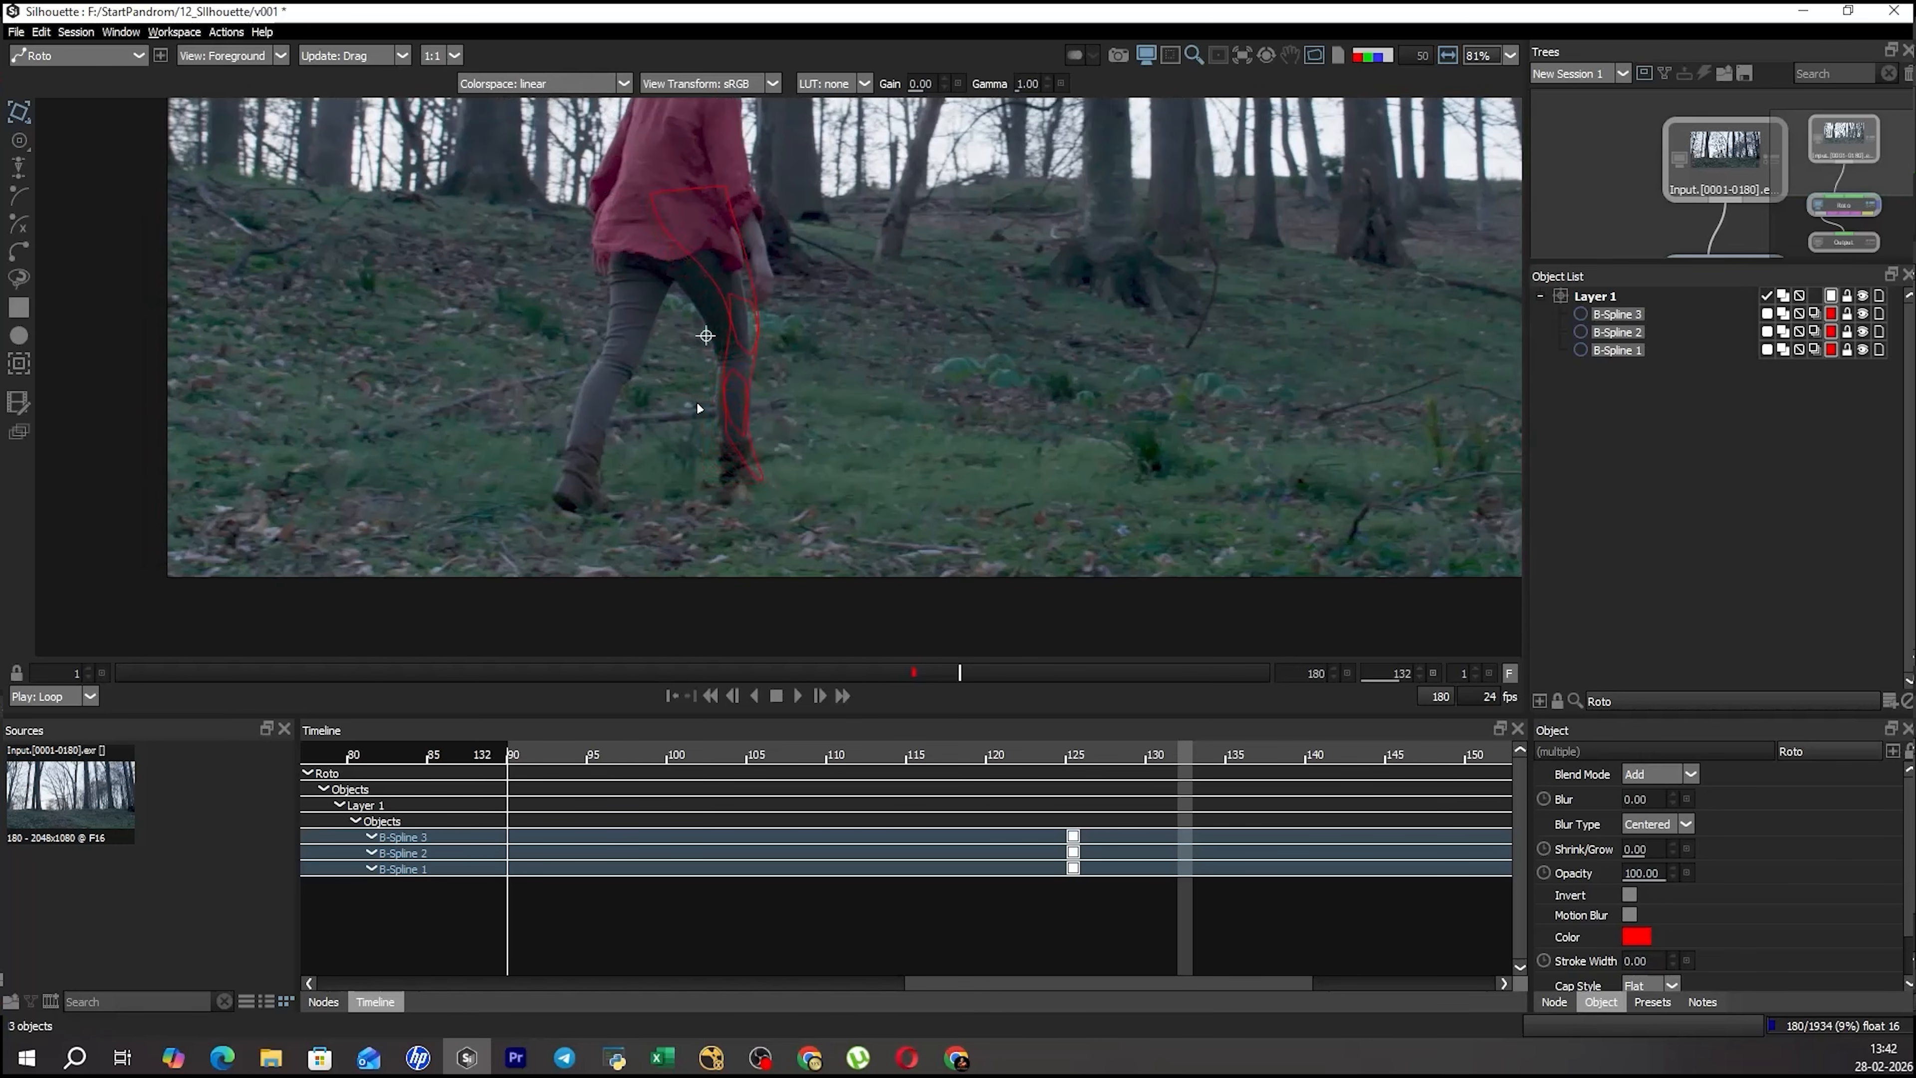
pyautogui.hotkey('ctrl', 'a')
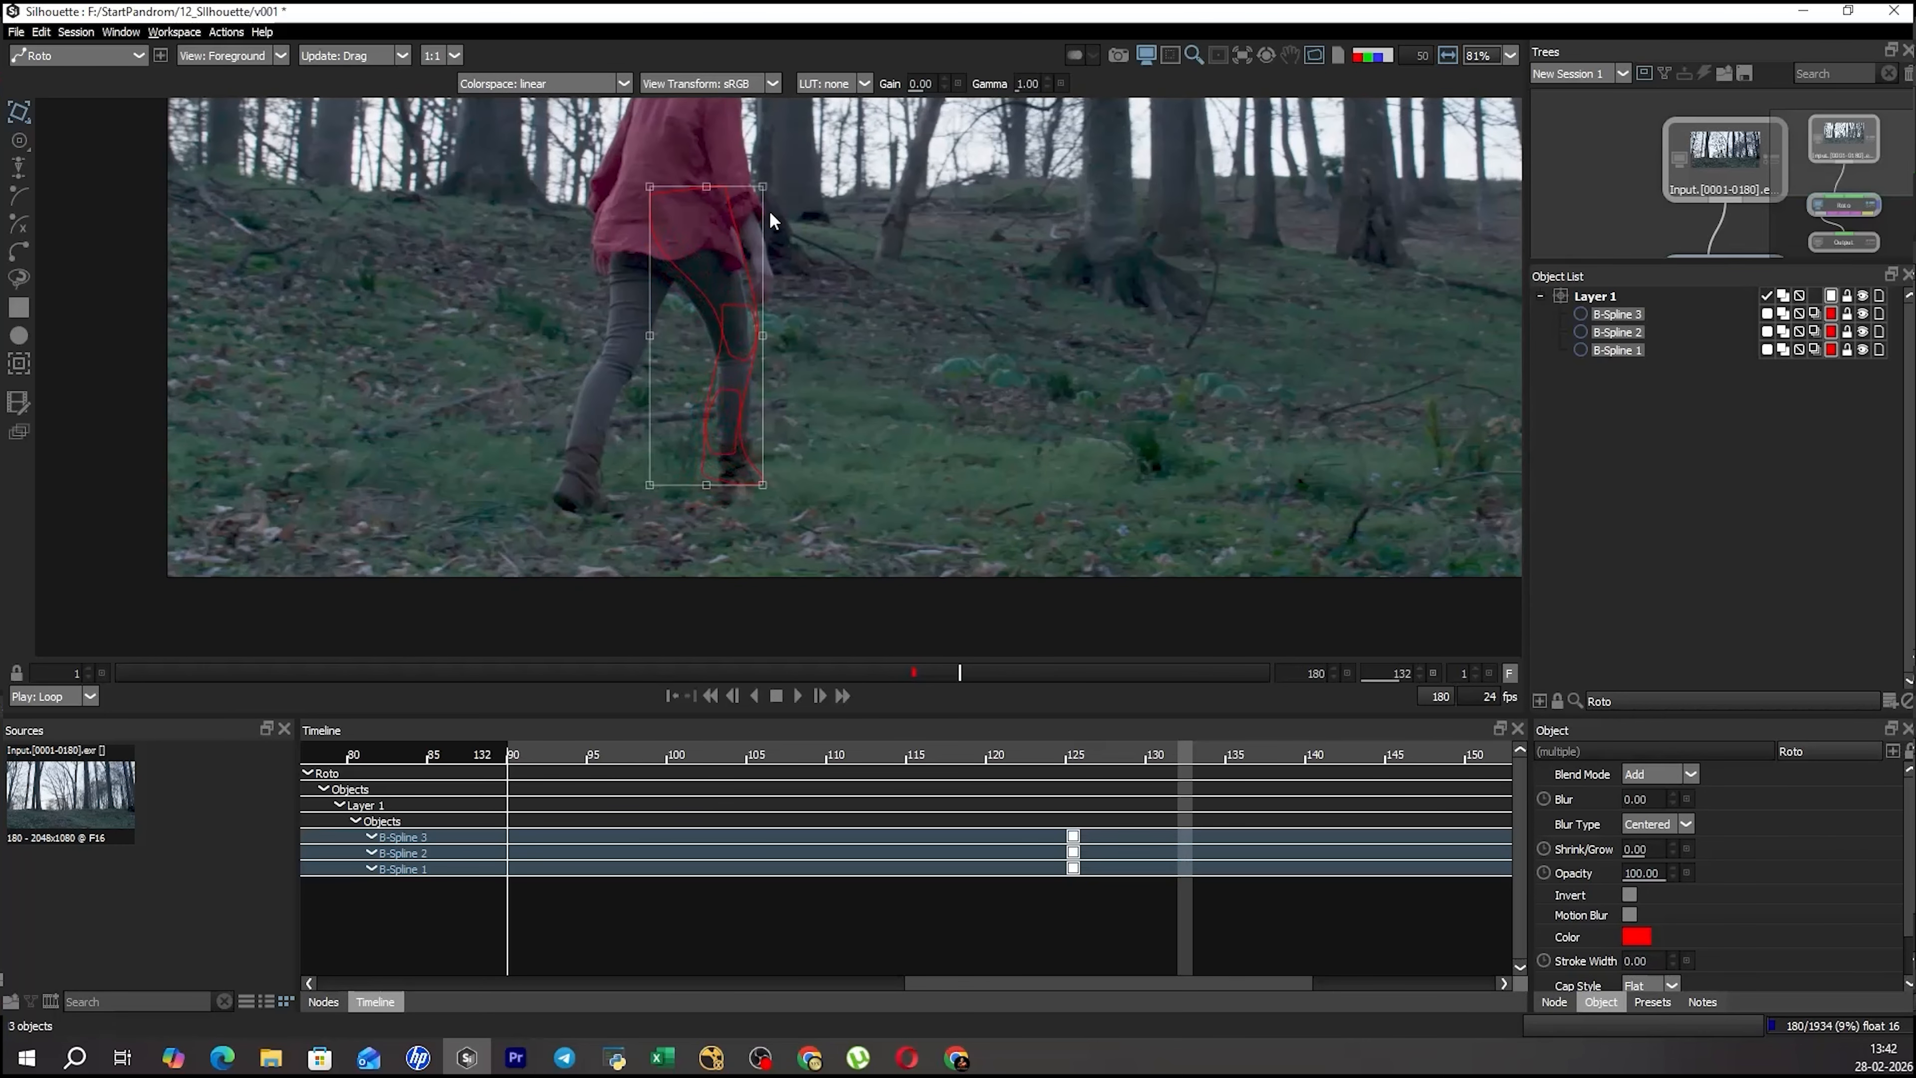
pyautogui.click(696, 284)
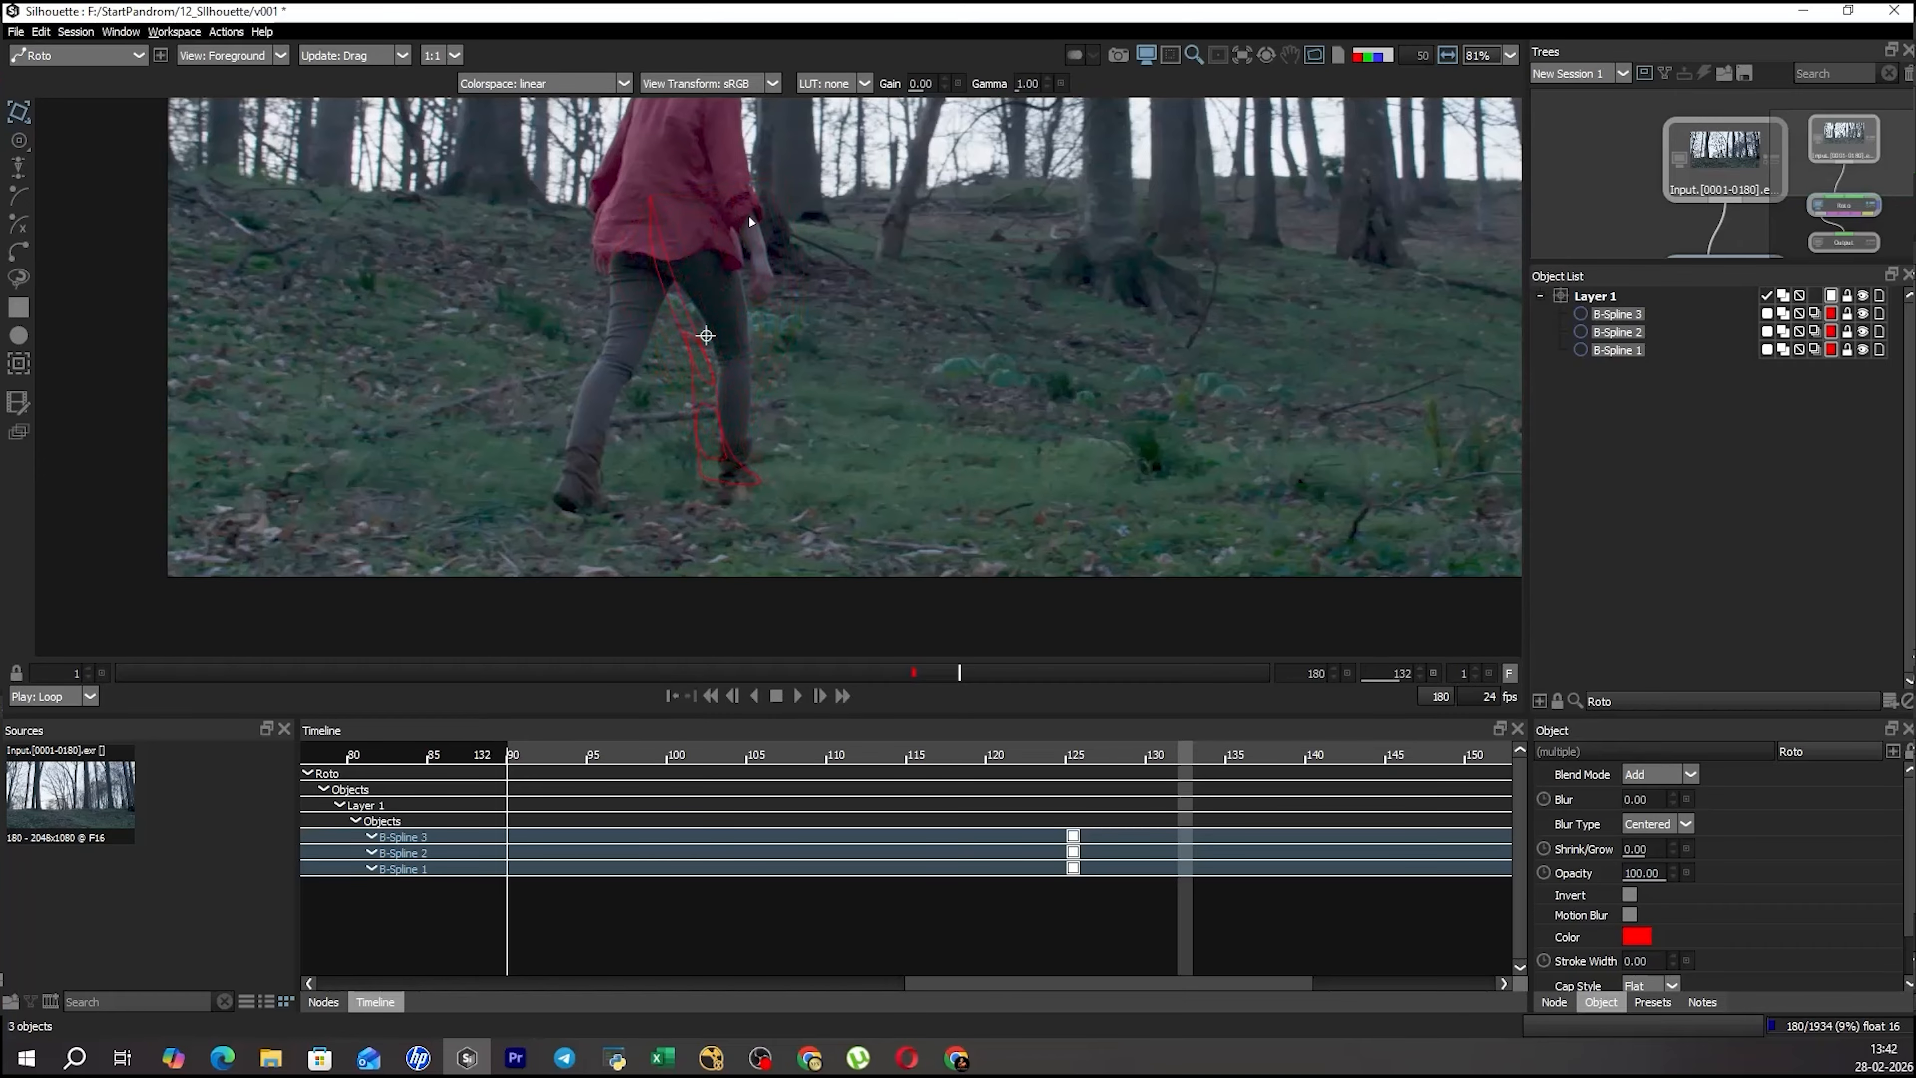
pyautogui.moveTo(529, 337); pyautogui.dragTo(529, 338)
pyautogui.hotkey('ctrl', 'z')
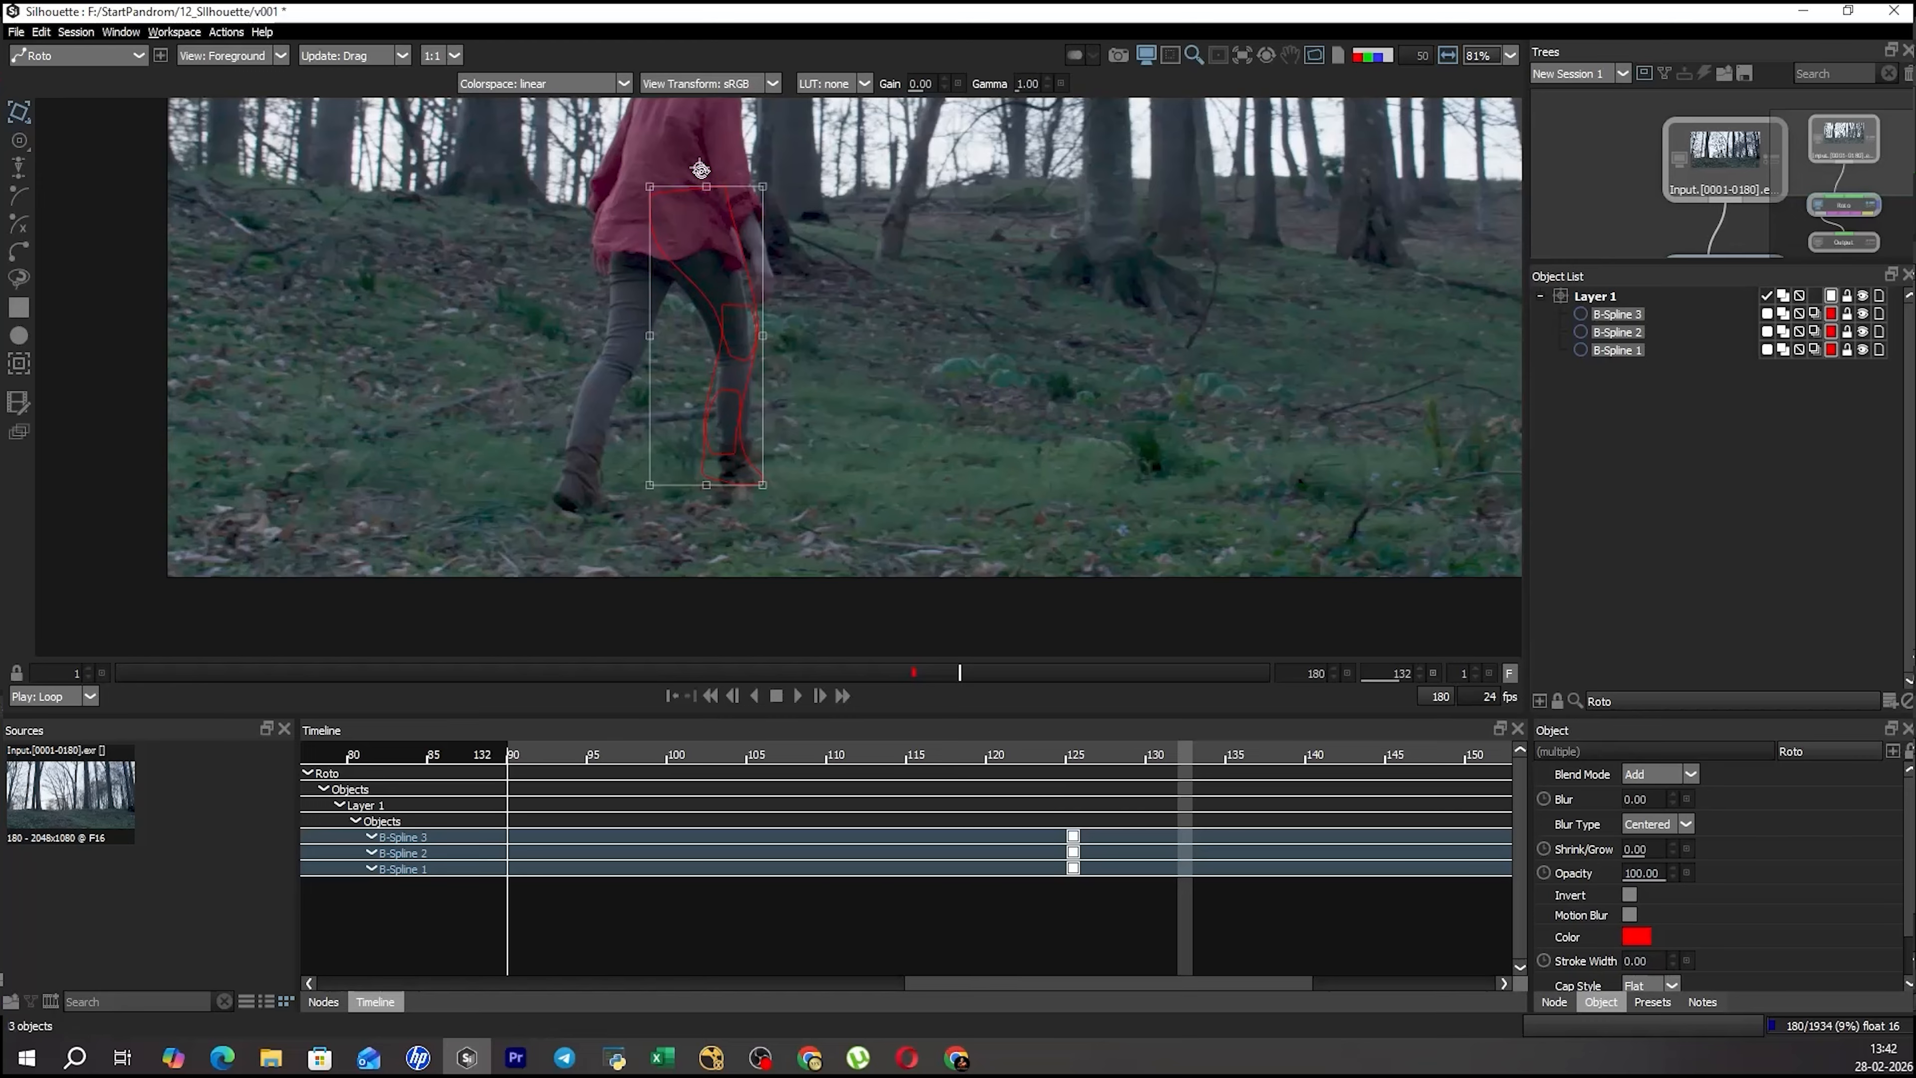
pyautogui.moveTo(791, 481)
pyautogui.mouseDown()
pyautogui.moveTo(595, 489)
pyautogui.moveTo(628, 515)
pyautogui.moveTo(994, 332)
pyautogui.moveTo(423, 325)
pyautogui.moveTo(755, 488)
pyautogui.mouseUp()
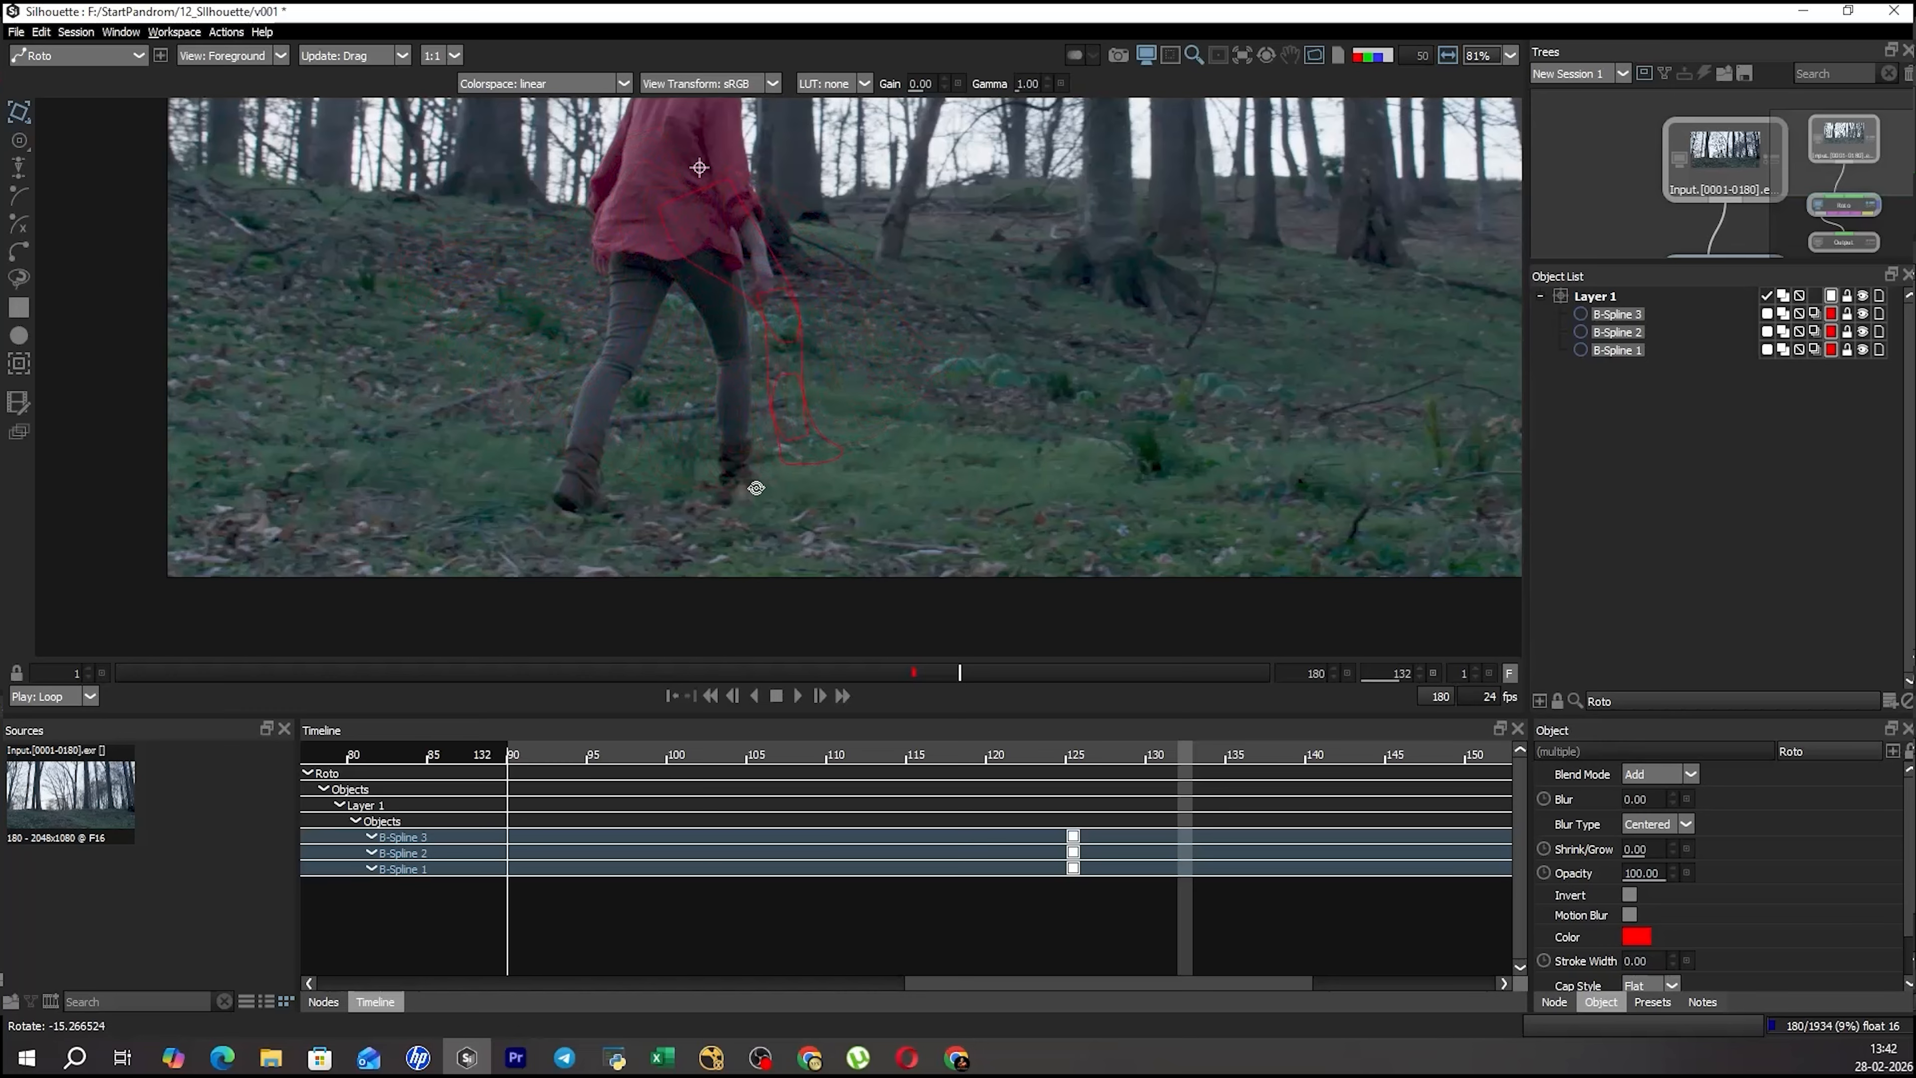
pyautogui.click(897, 275)
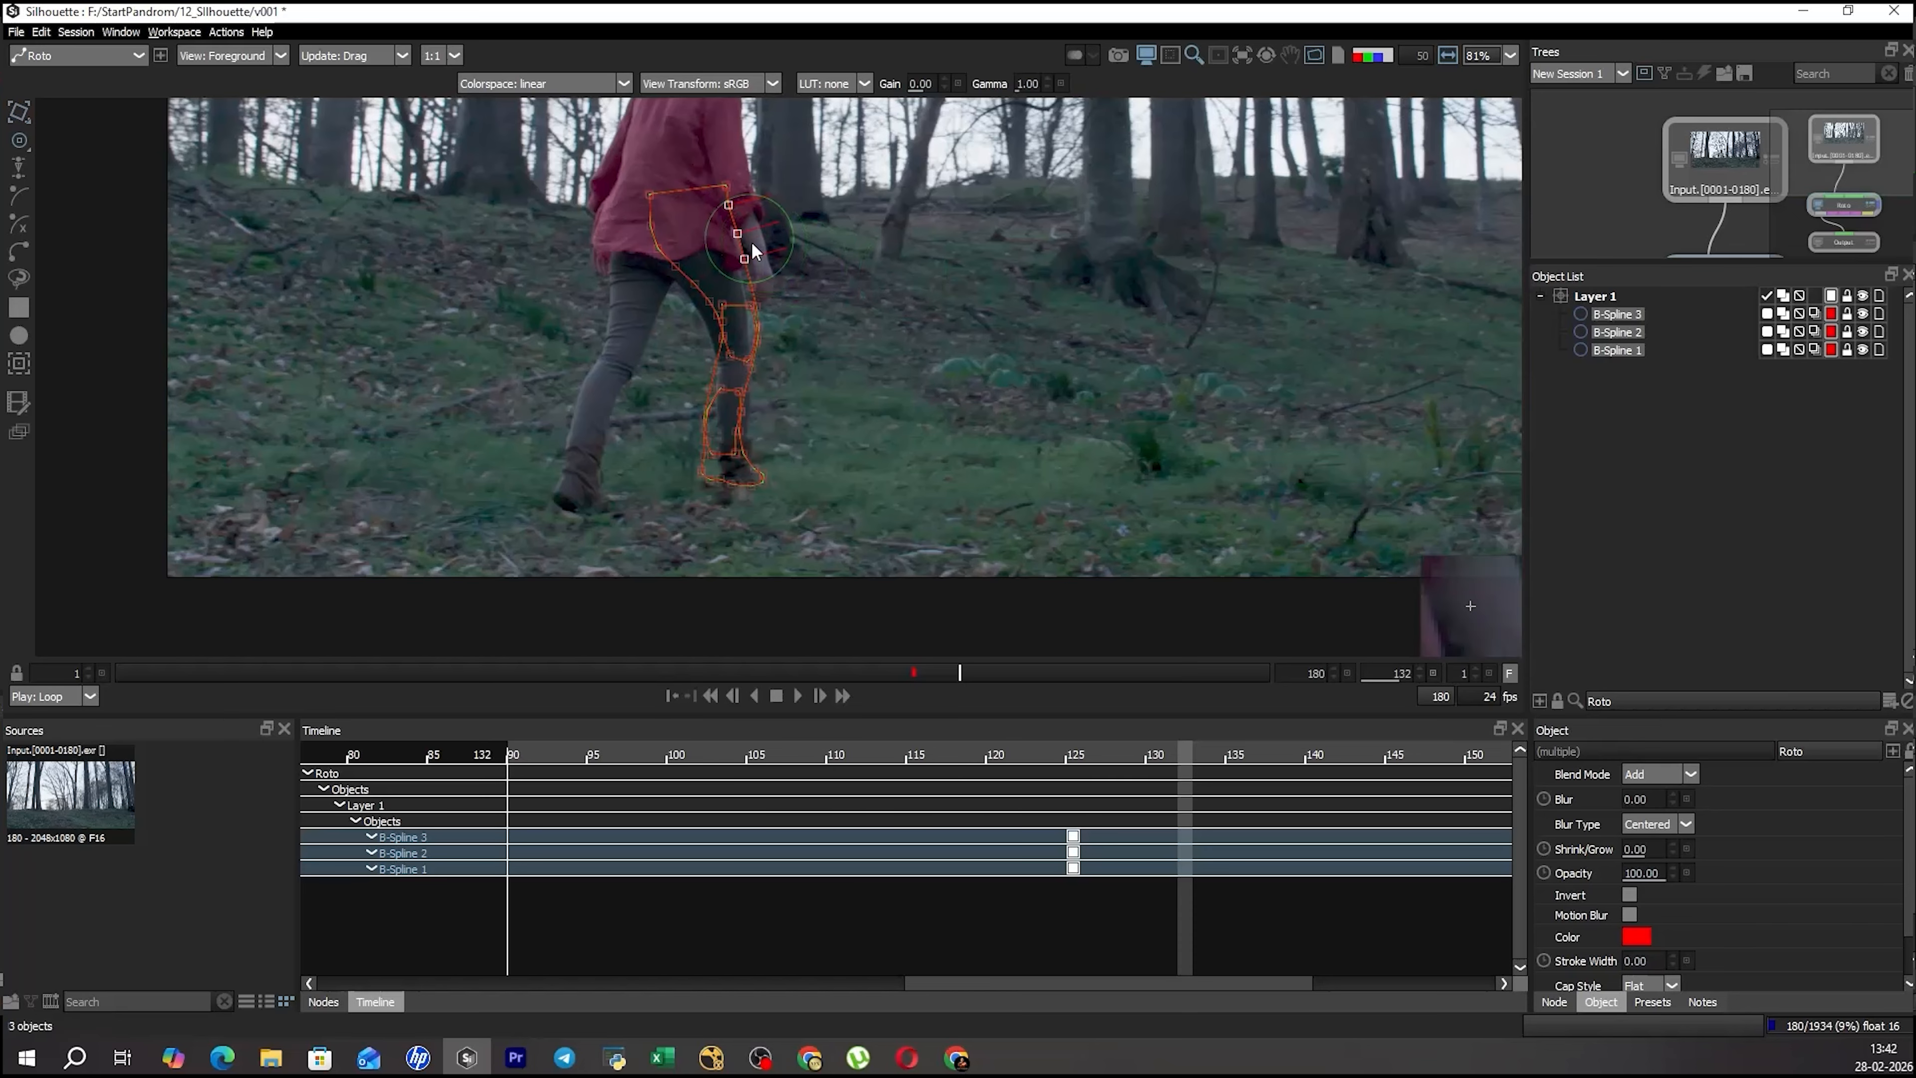
# Try rotating only the thigh shape about a pivot on the woman's shirt, and undo the transformation.
pyautogui.click(733, 255)
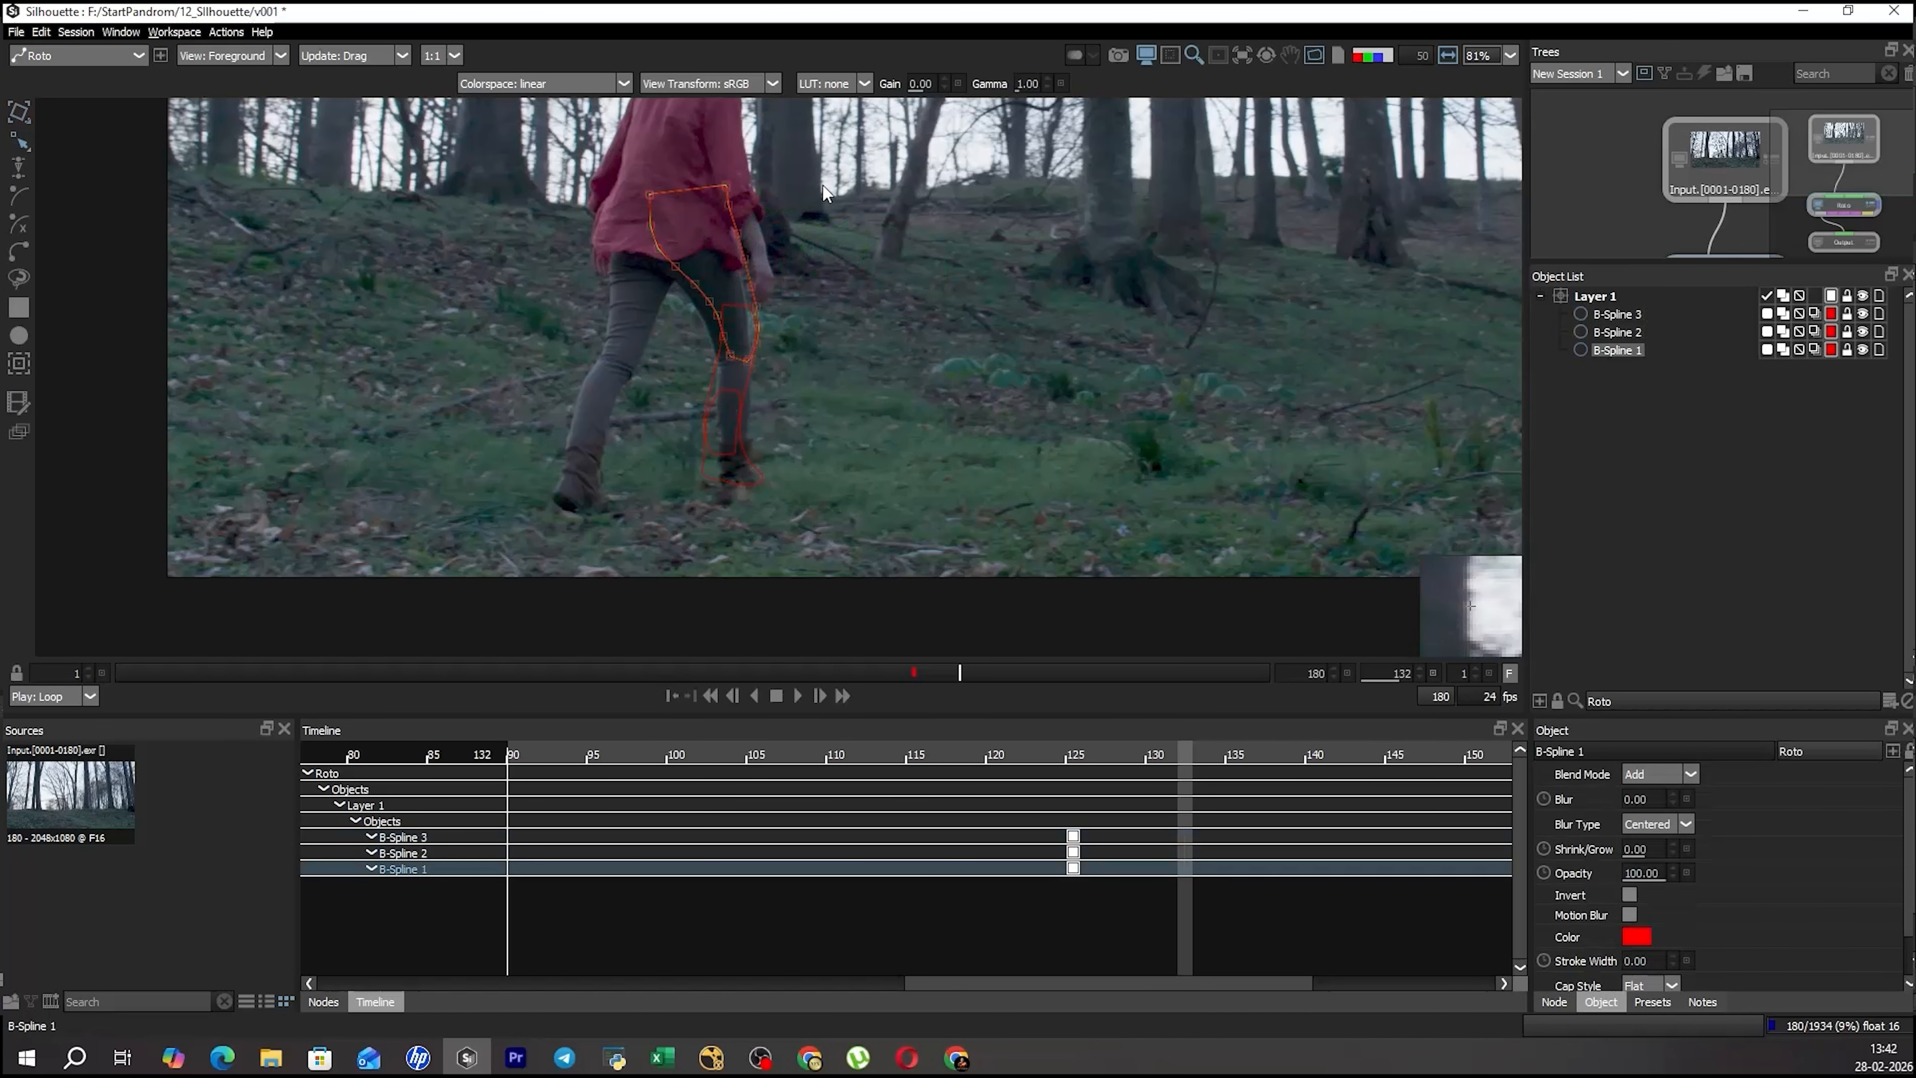
pyautogui.press('x')
pyautogui.keyDown('ctrl'); pyautogui.click(696, 169); pyautogui.keyUp('ctrl')
pyautogui.moveTo(855, 358); pyautogui.dragTo(498, 337)
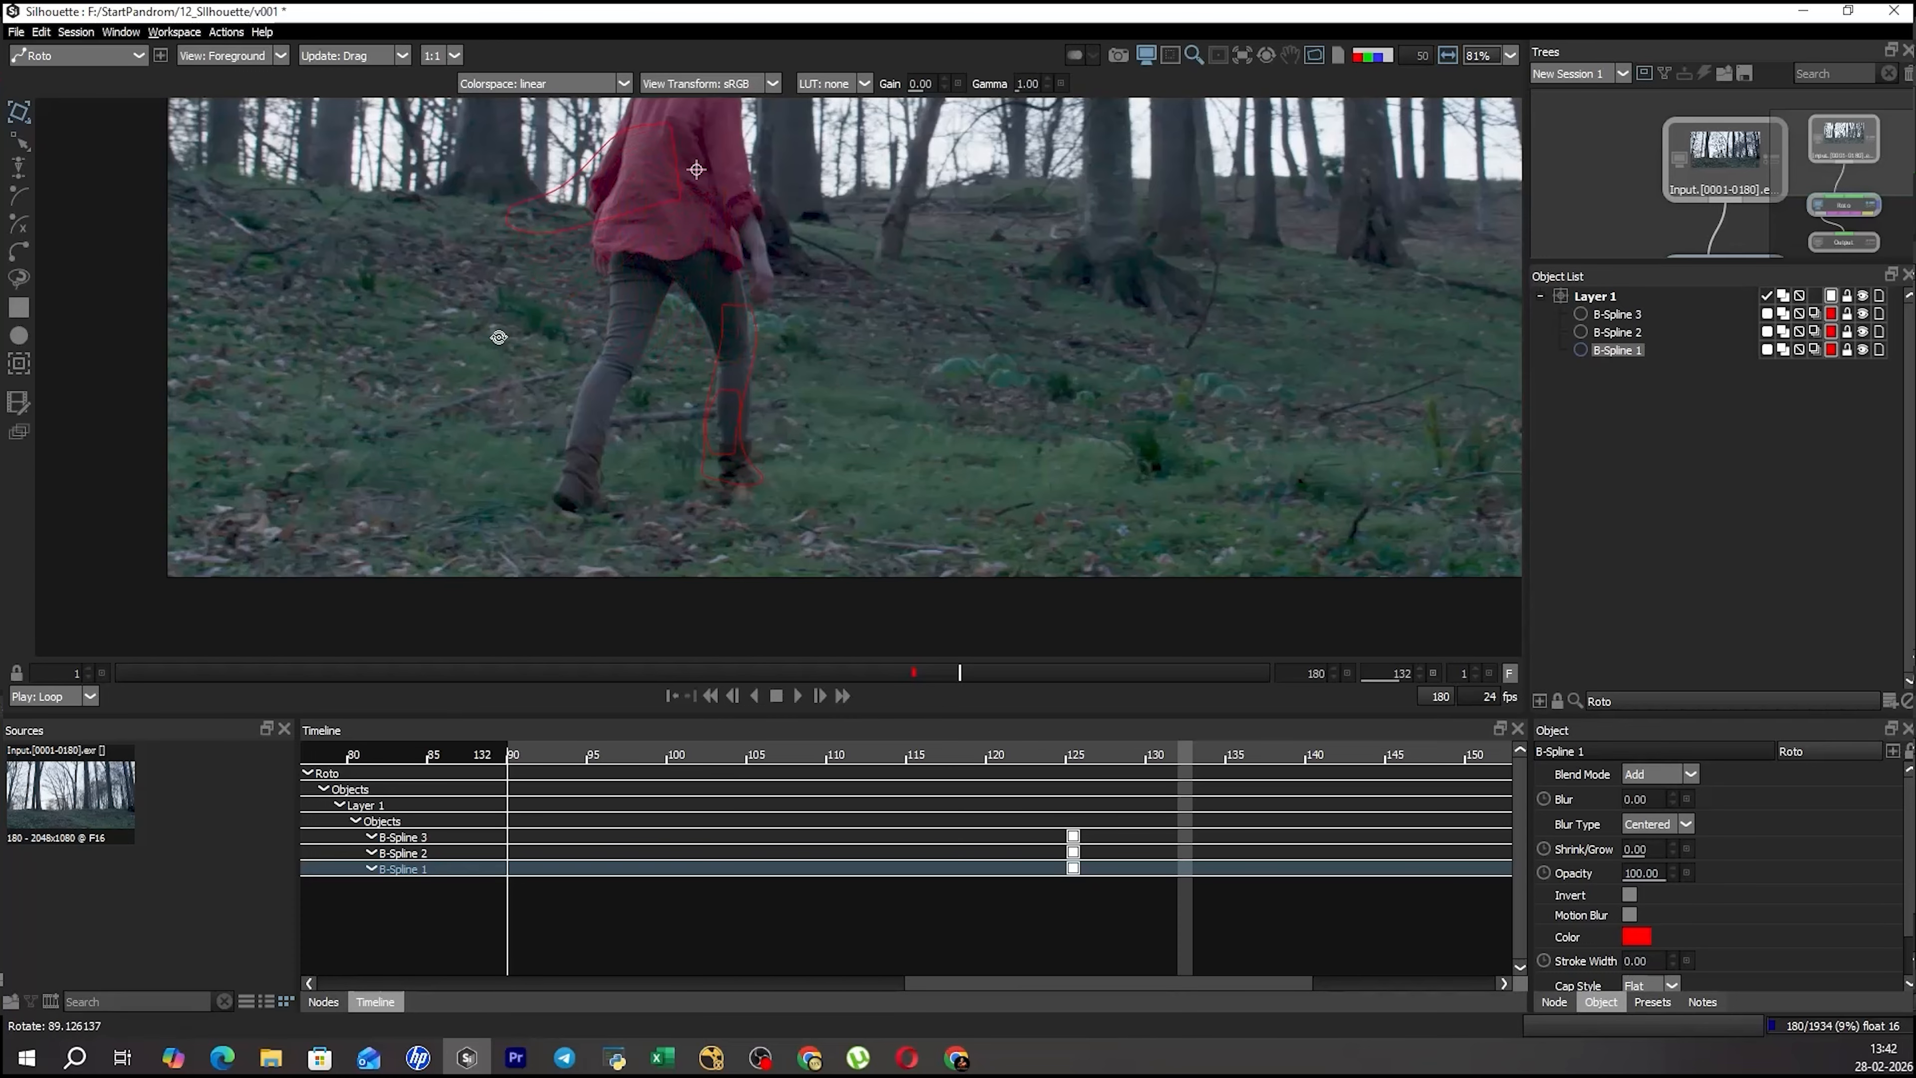
pyautogui.hotkey('ctrl', 'z')
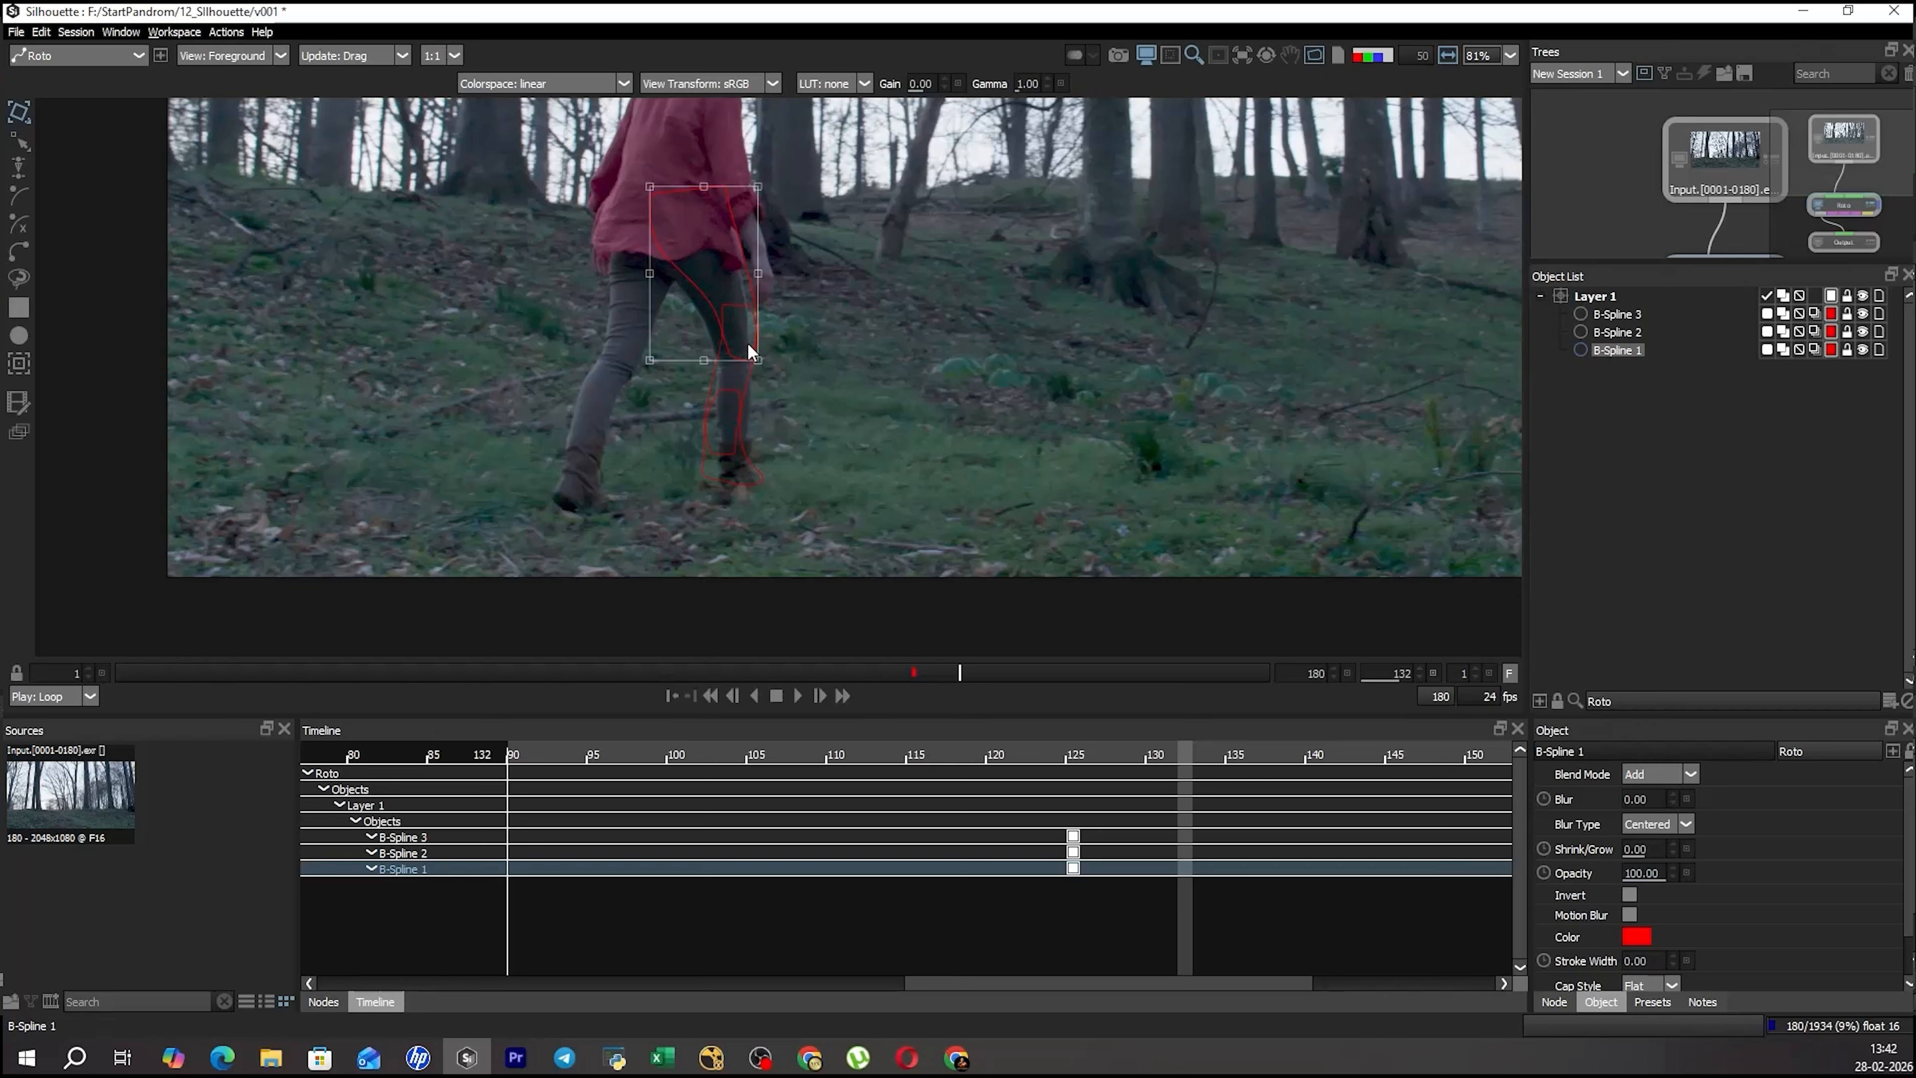
pyautogui.press('w')
pyautogui.moveTo(676, 190); pyautogui.dragTo(759, 196)
pyautogui.hotkey('ctrl', 'z')
# Select all three leg shapes and return to their keyframe at frame 125.
pyautogui.press('r')
pyautogui.press('t')
pyautogui.moveTo(920, 181); pyautogui.dragTo(487, 586)
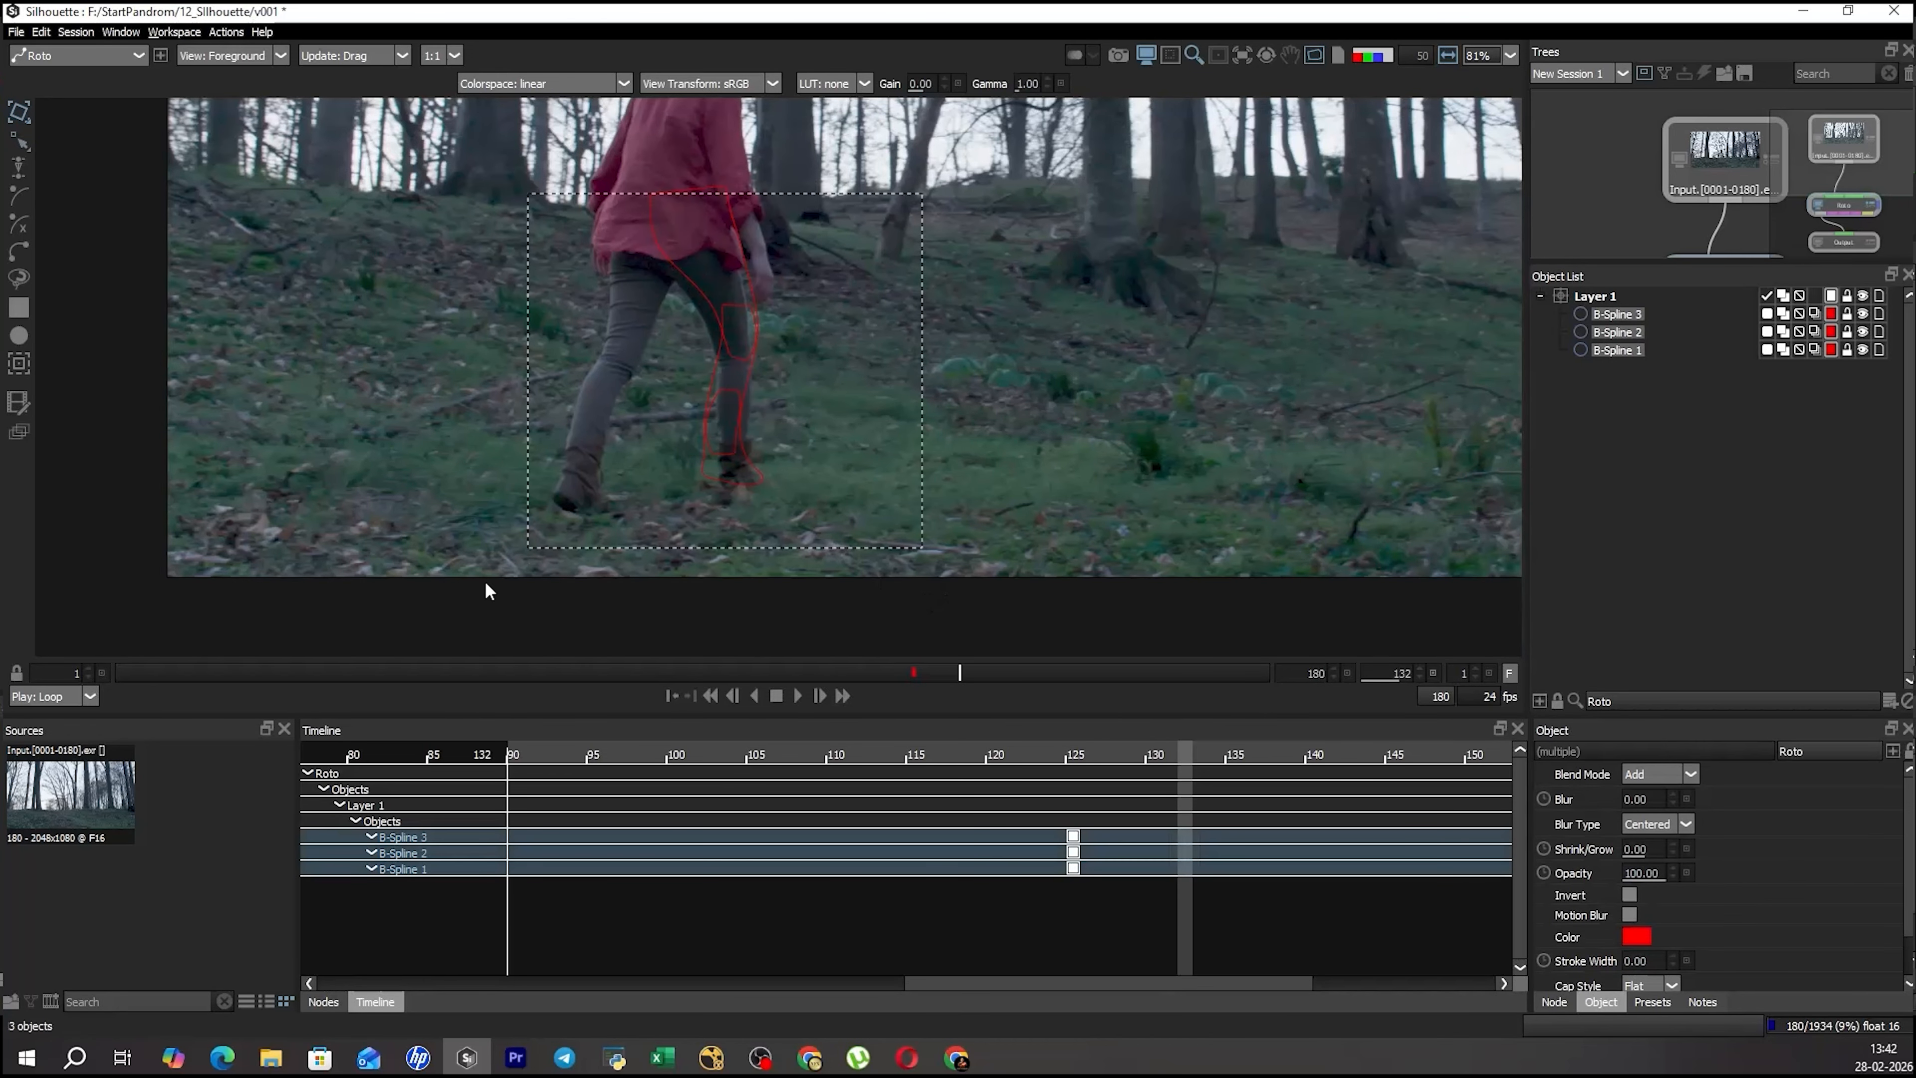
pyautogui.press('r')
pyautogui.hotkey('ctrl', 'Left')
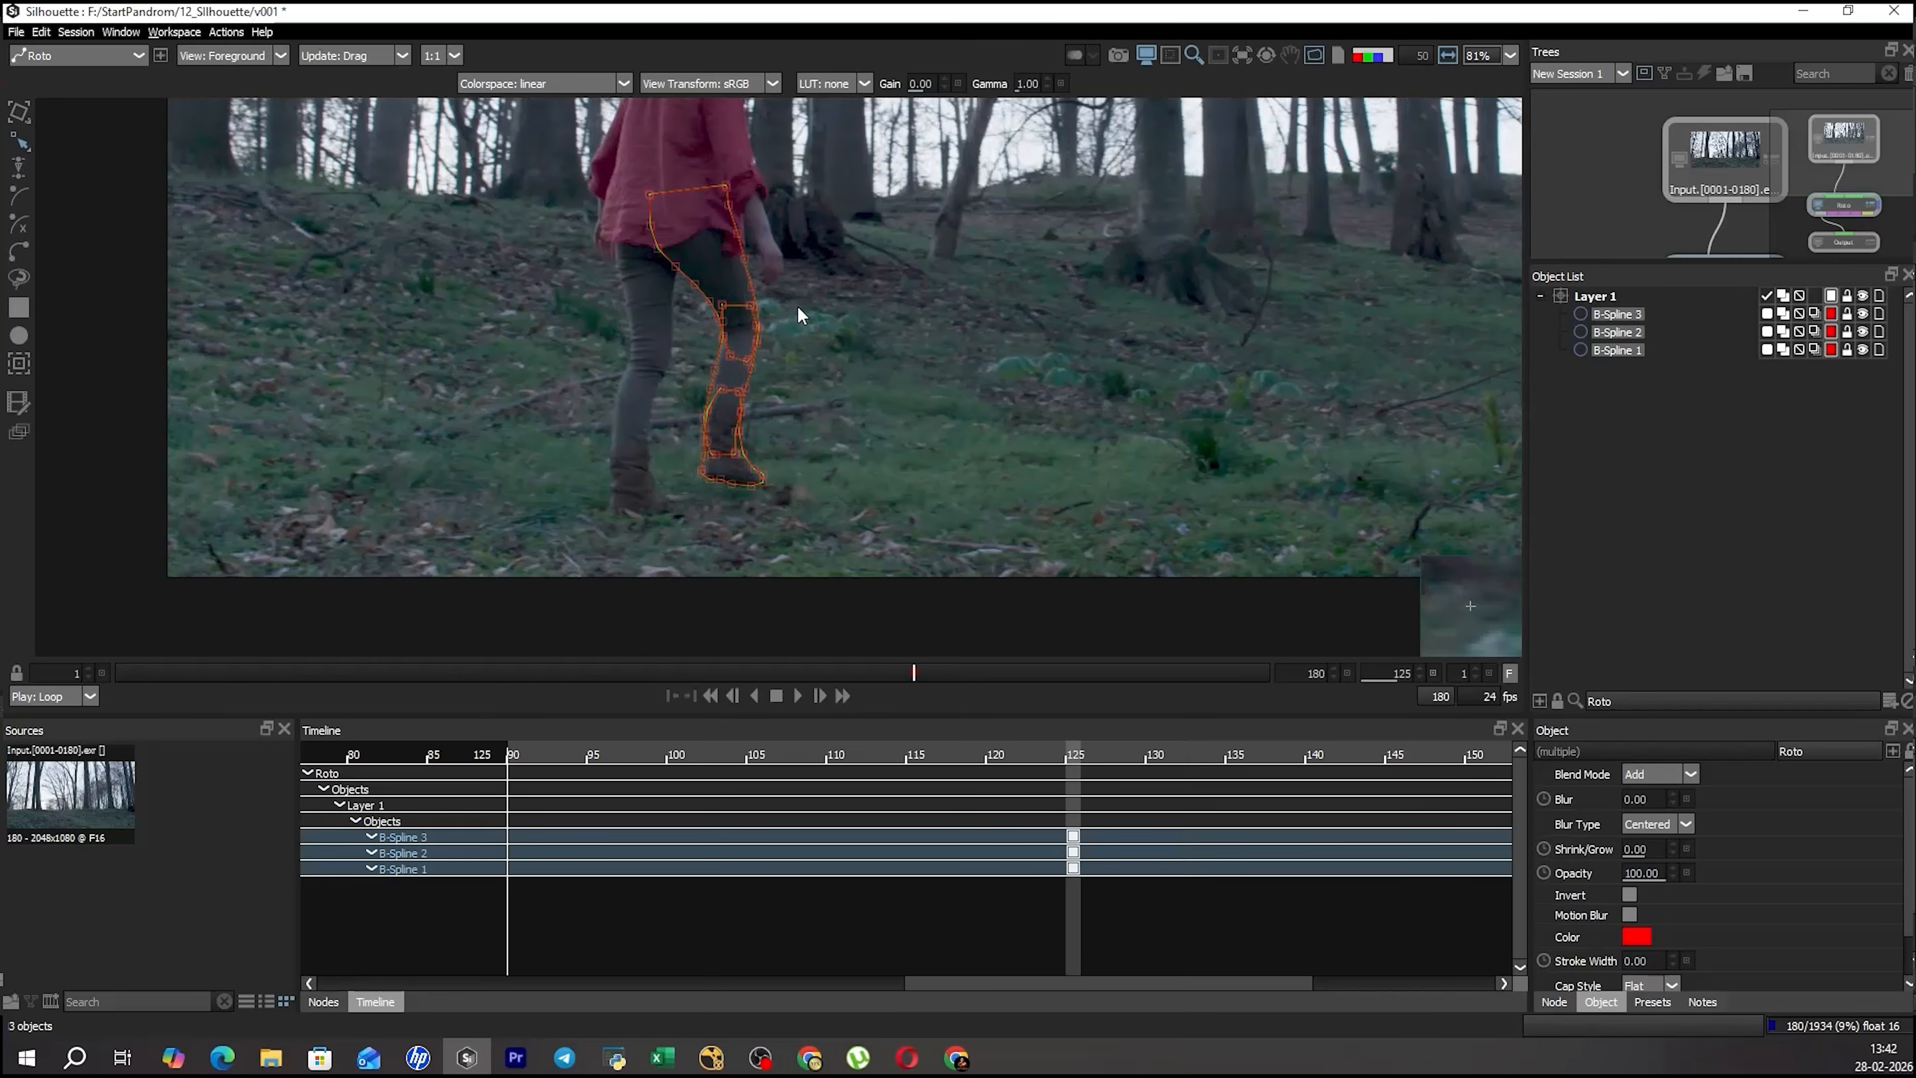
# Select the thigh shape's upper control points and examine how they fit the hip at frame 125.
pyautogui.scroll(3, 735, 266)
pyautogui.moveTo(558, 302); pyautogui.dragTo(556, 304)
pyautogui.scroll(-2, 799, 264)
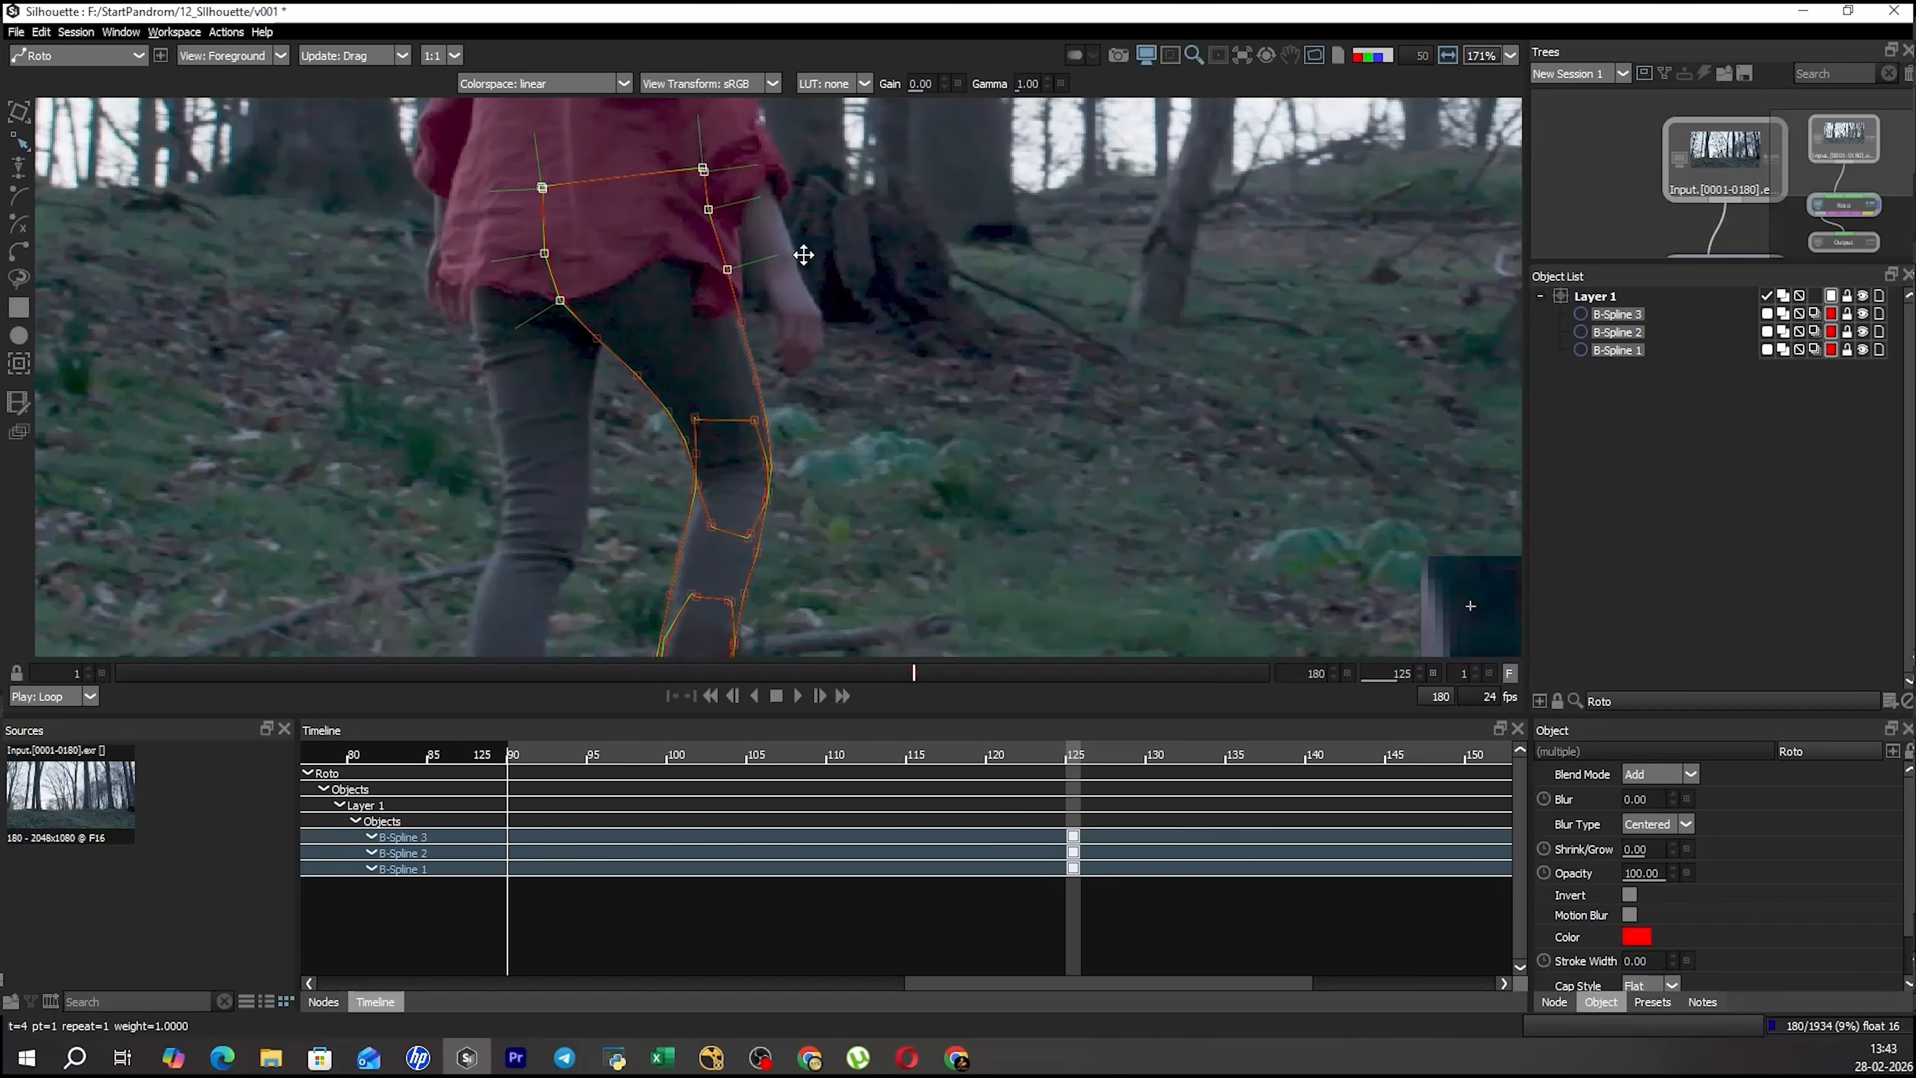
pyautogui.click(824, 182)
pyautogui.click(759, 257)
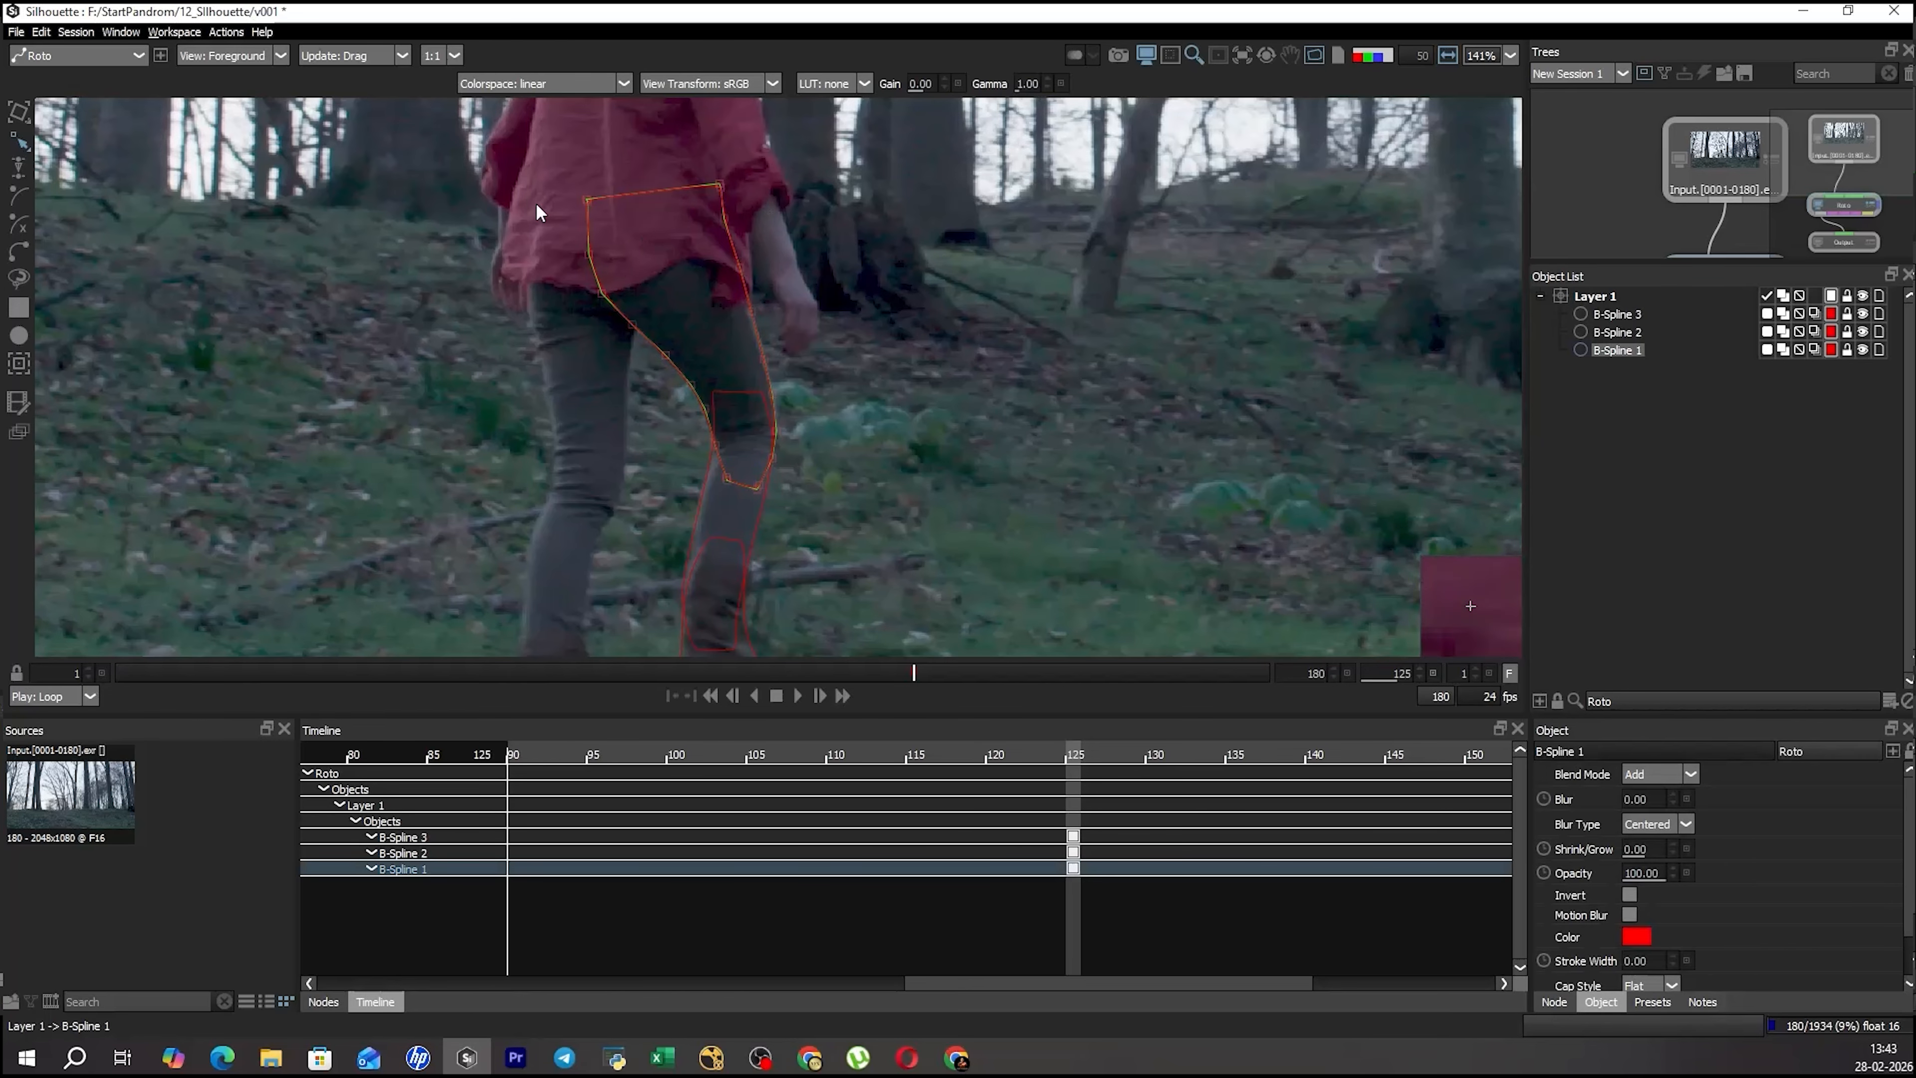
pyautogui.moveTo(753, 297); pyautogui.dragTo(770, 296)
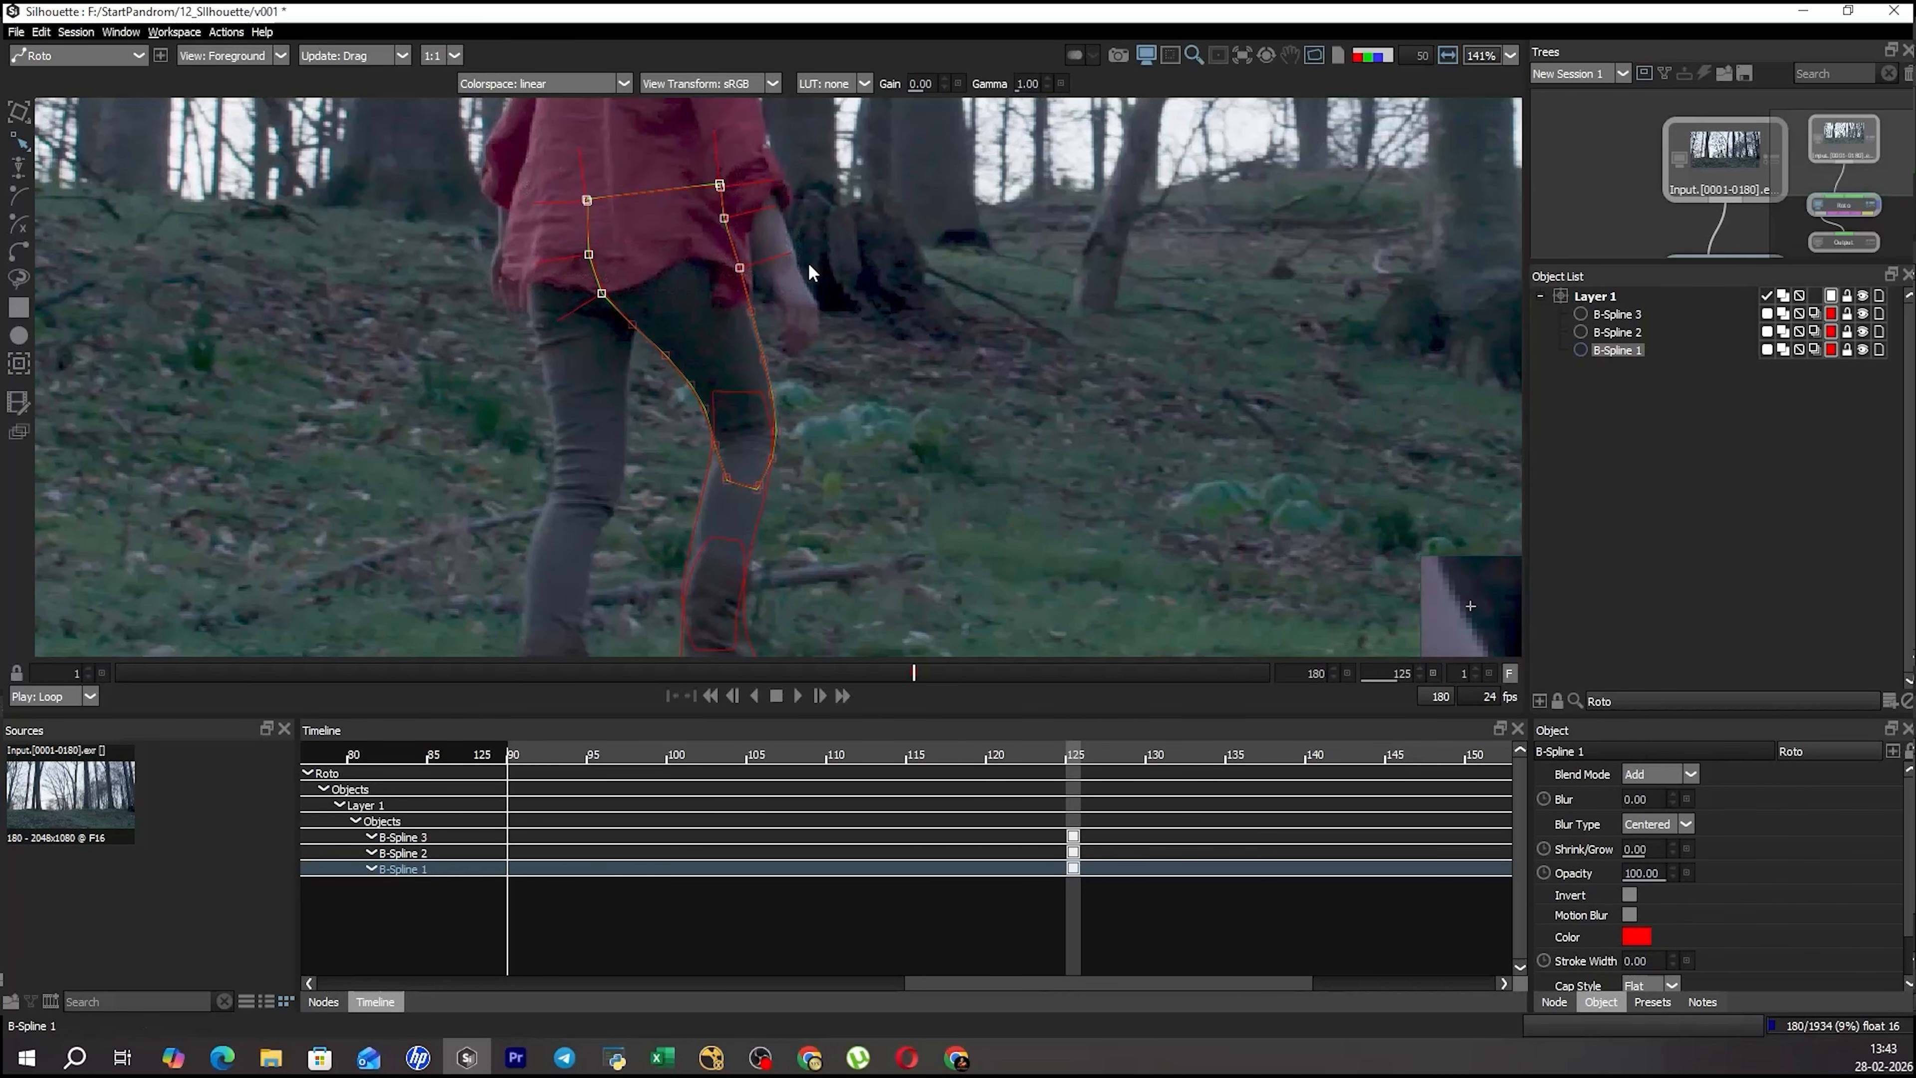
pyautogui.moveTo(736, 294); pyautogui.dragTo(785, 297)
pyautogui.scroll(-2, 784, 322)
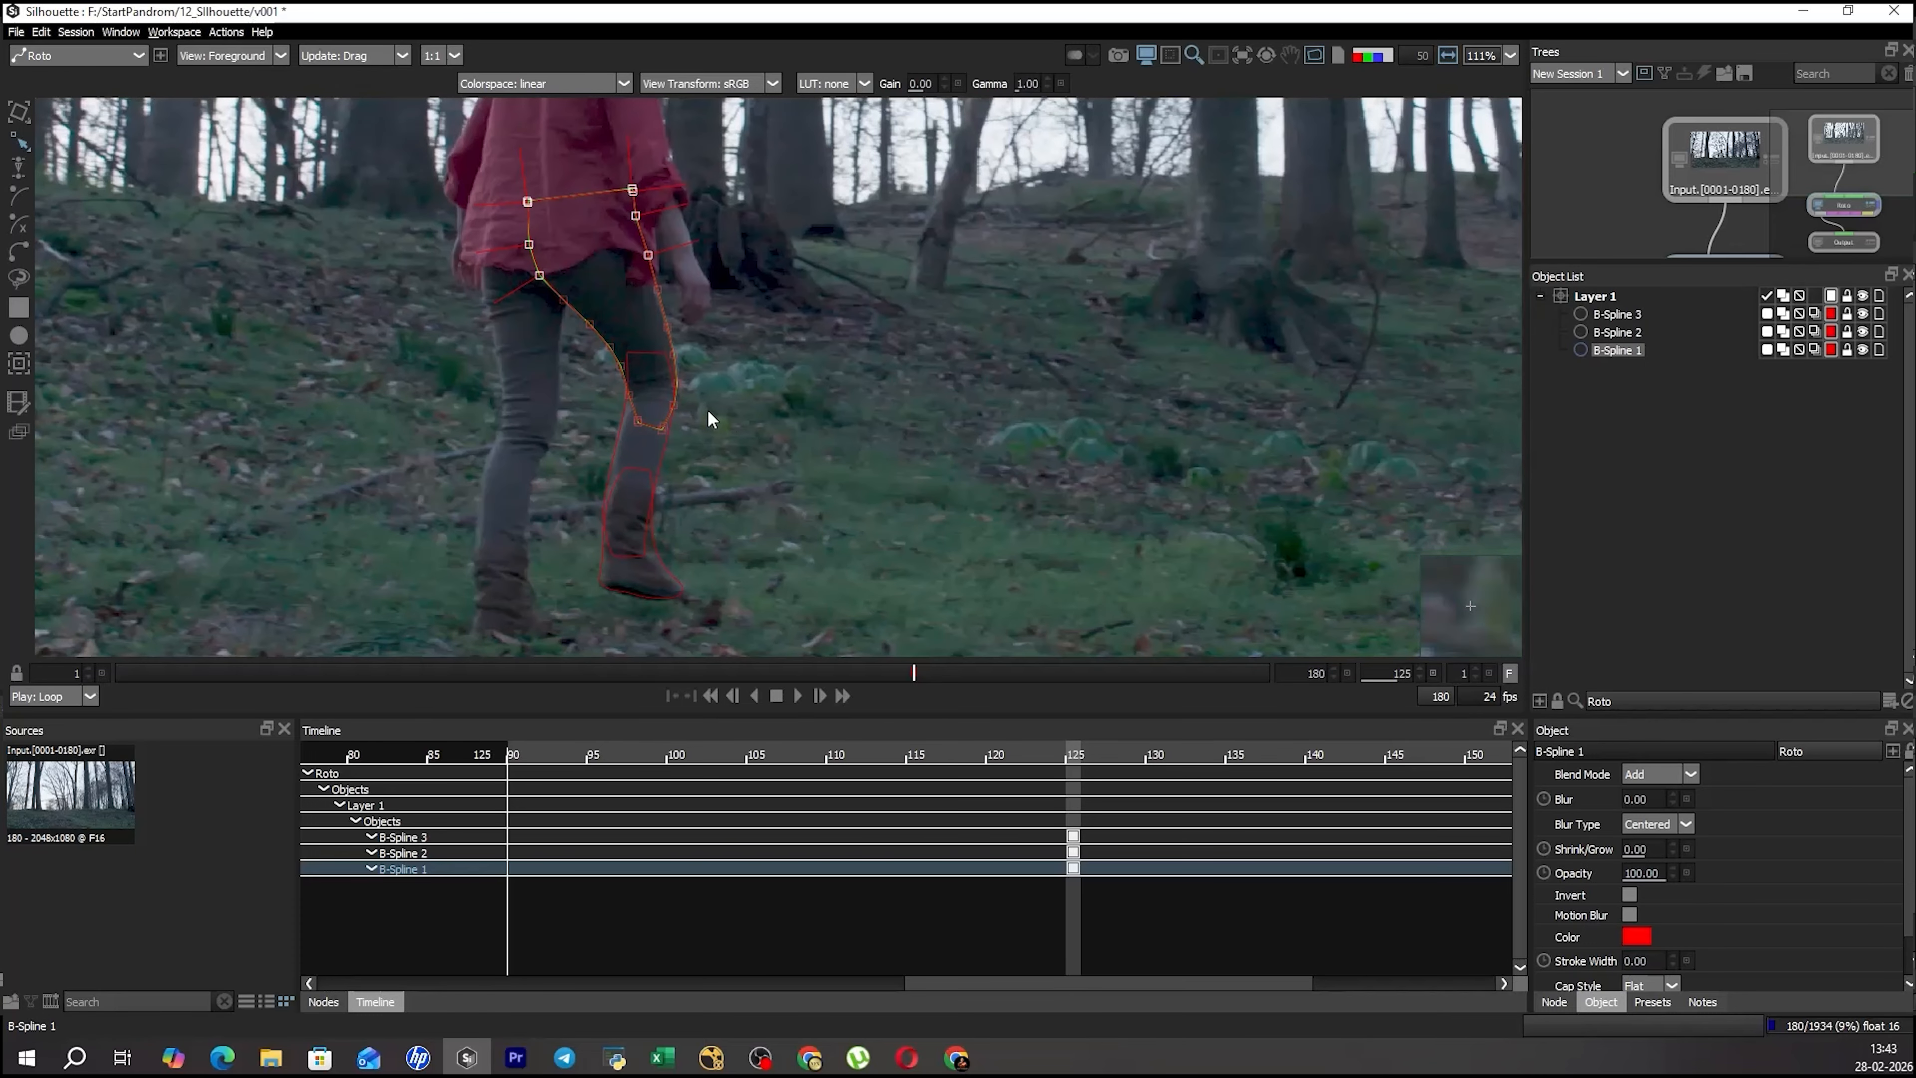
# Go to frame 133, select all three leg shapes and move them down and right to keyframe them there.
pyautogui.press('x')
pyautogui.press('x')
pyautogui.press('x')
pyautogui.press('x')
pyautogui.press('x')
pyautogui.press('x')
pyautogui.press('x')
pyautogui.press('x')
pyautogui.press('x')
pyautogui.press('z')
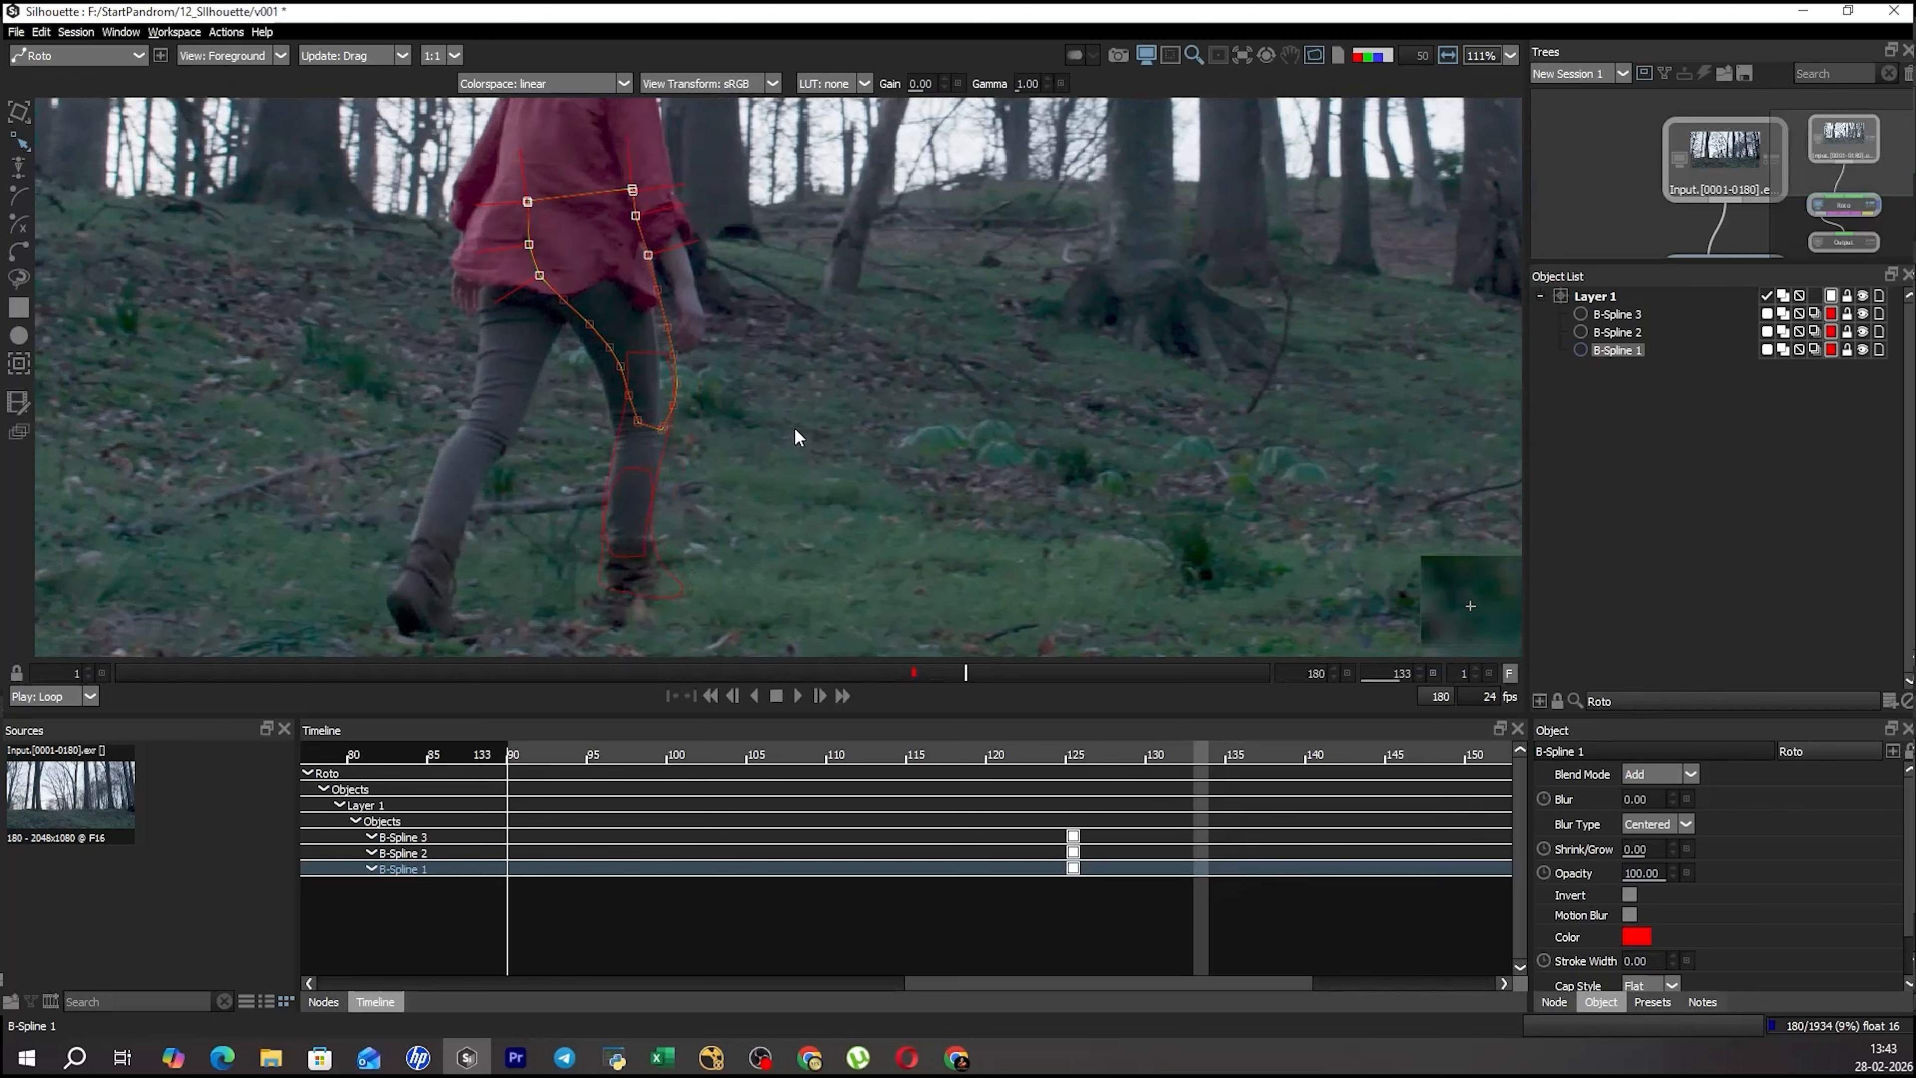
pyautogui.moveTo(901, 269); pyautogui.dragTo(452, 634)
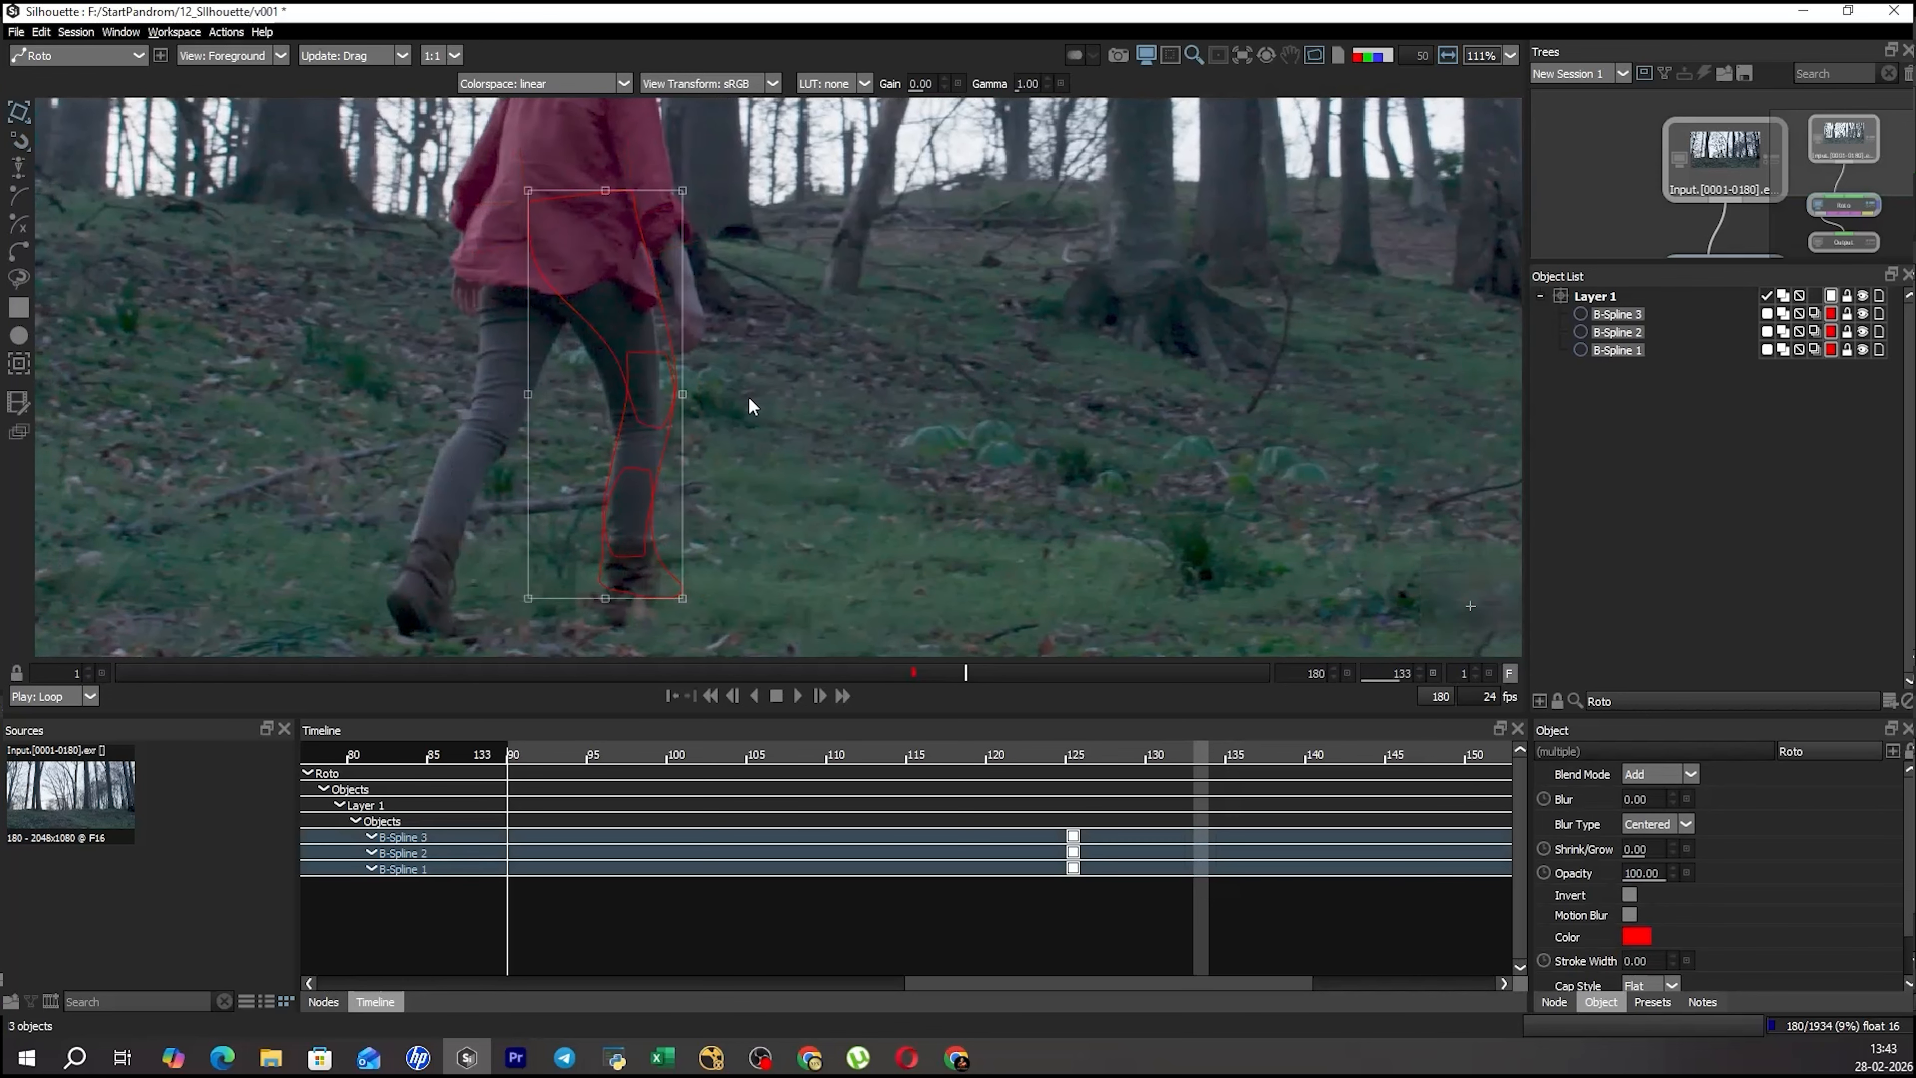
pyautogui.moveTo(696, 328); pyautogui.dragTo(747, 325)
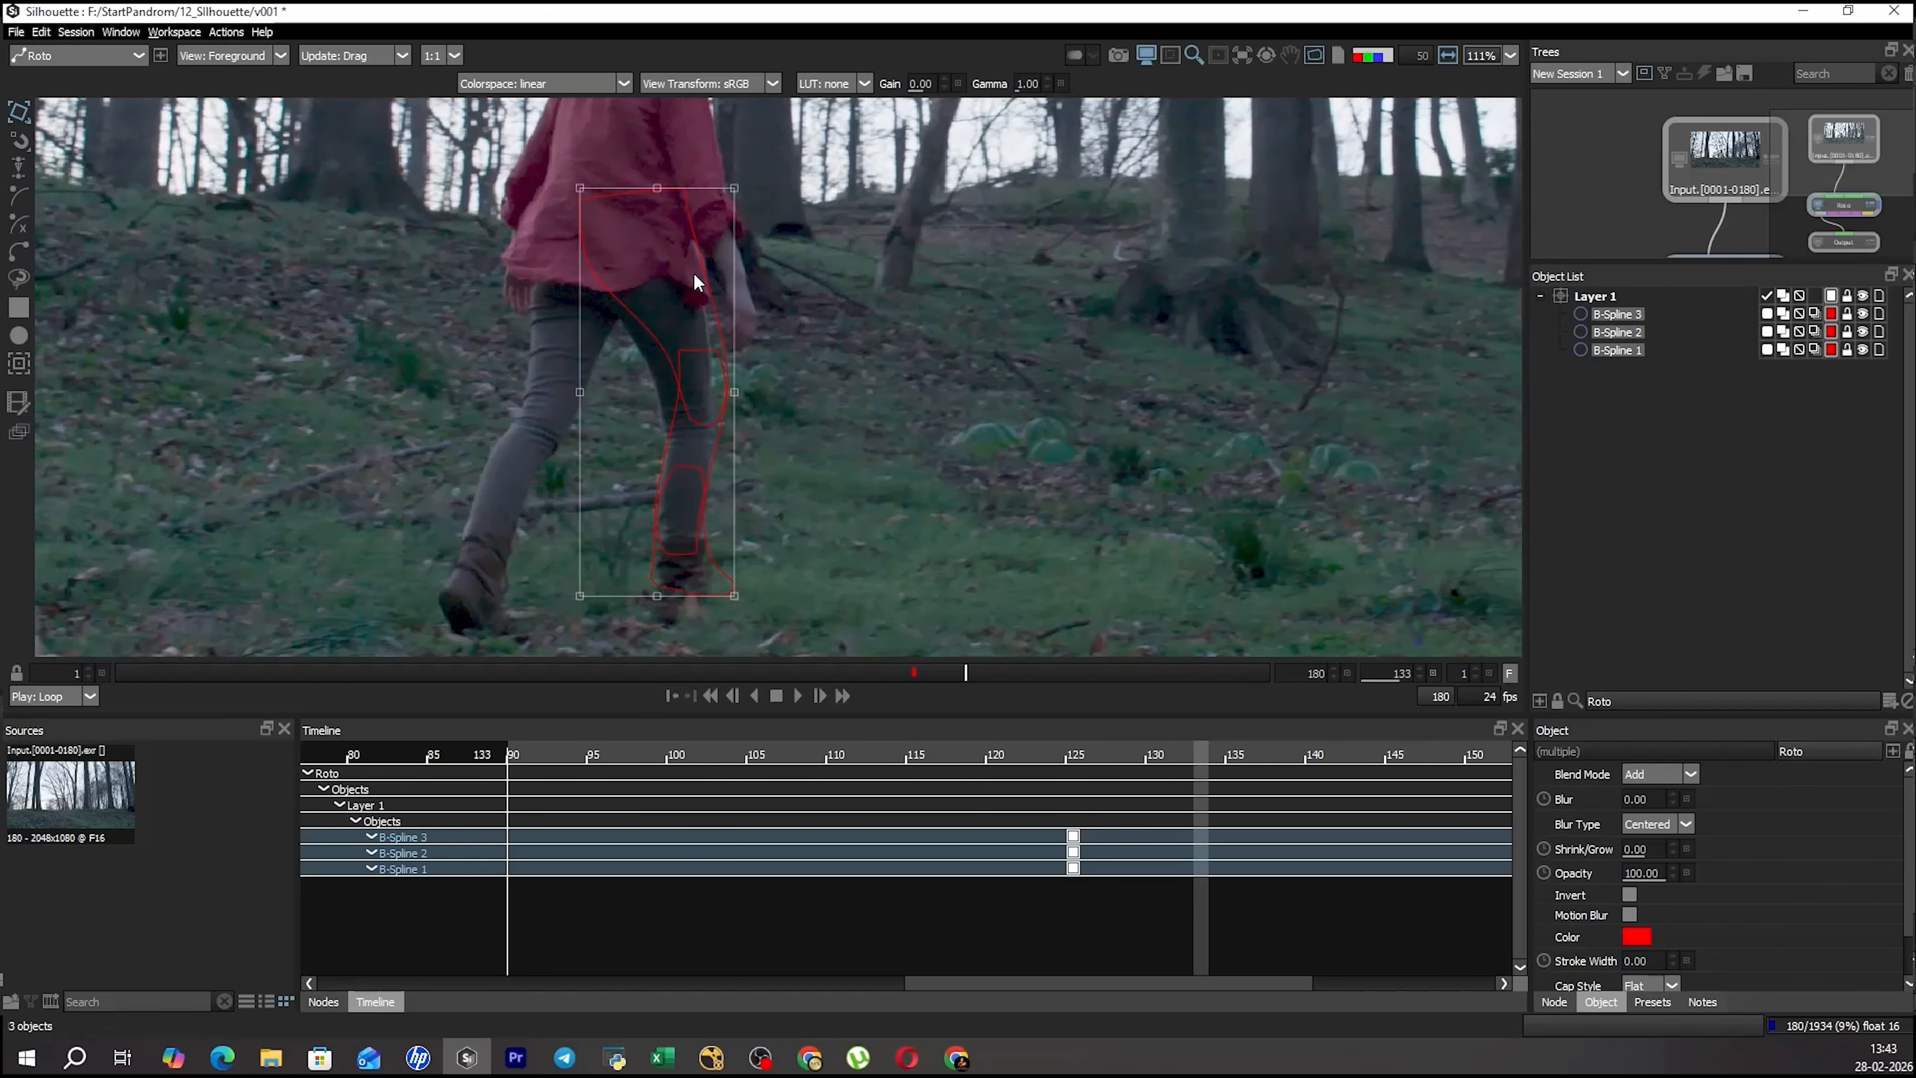
pyautogui.press('q')
pyautogui.moveTo(615, 249); pyautogui.dragTo(651, 290)
pyautogui.press('r')
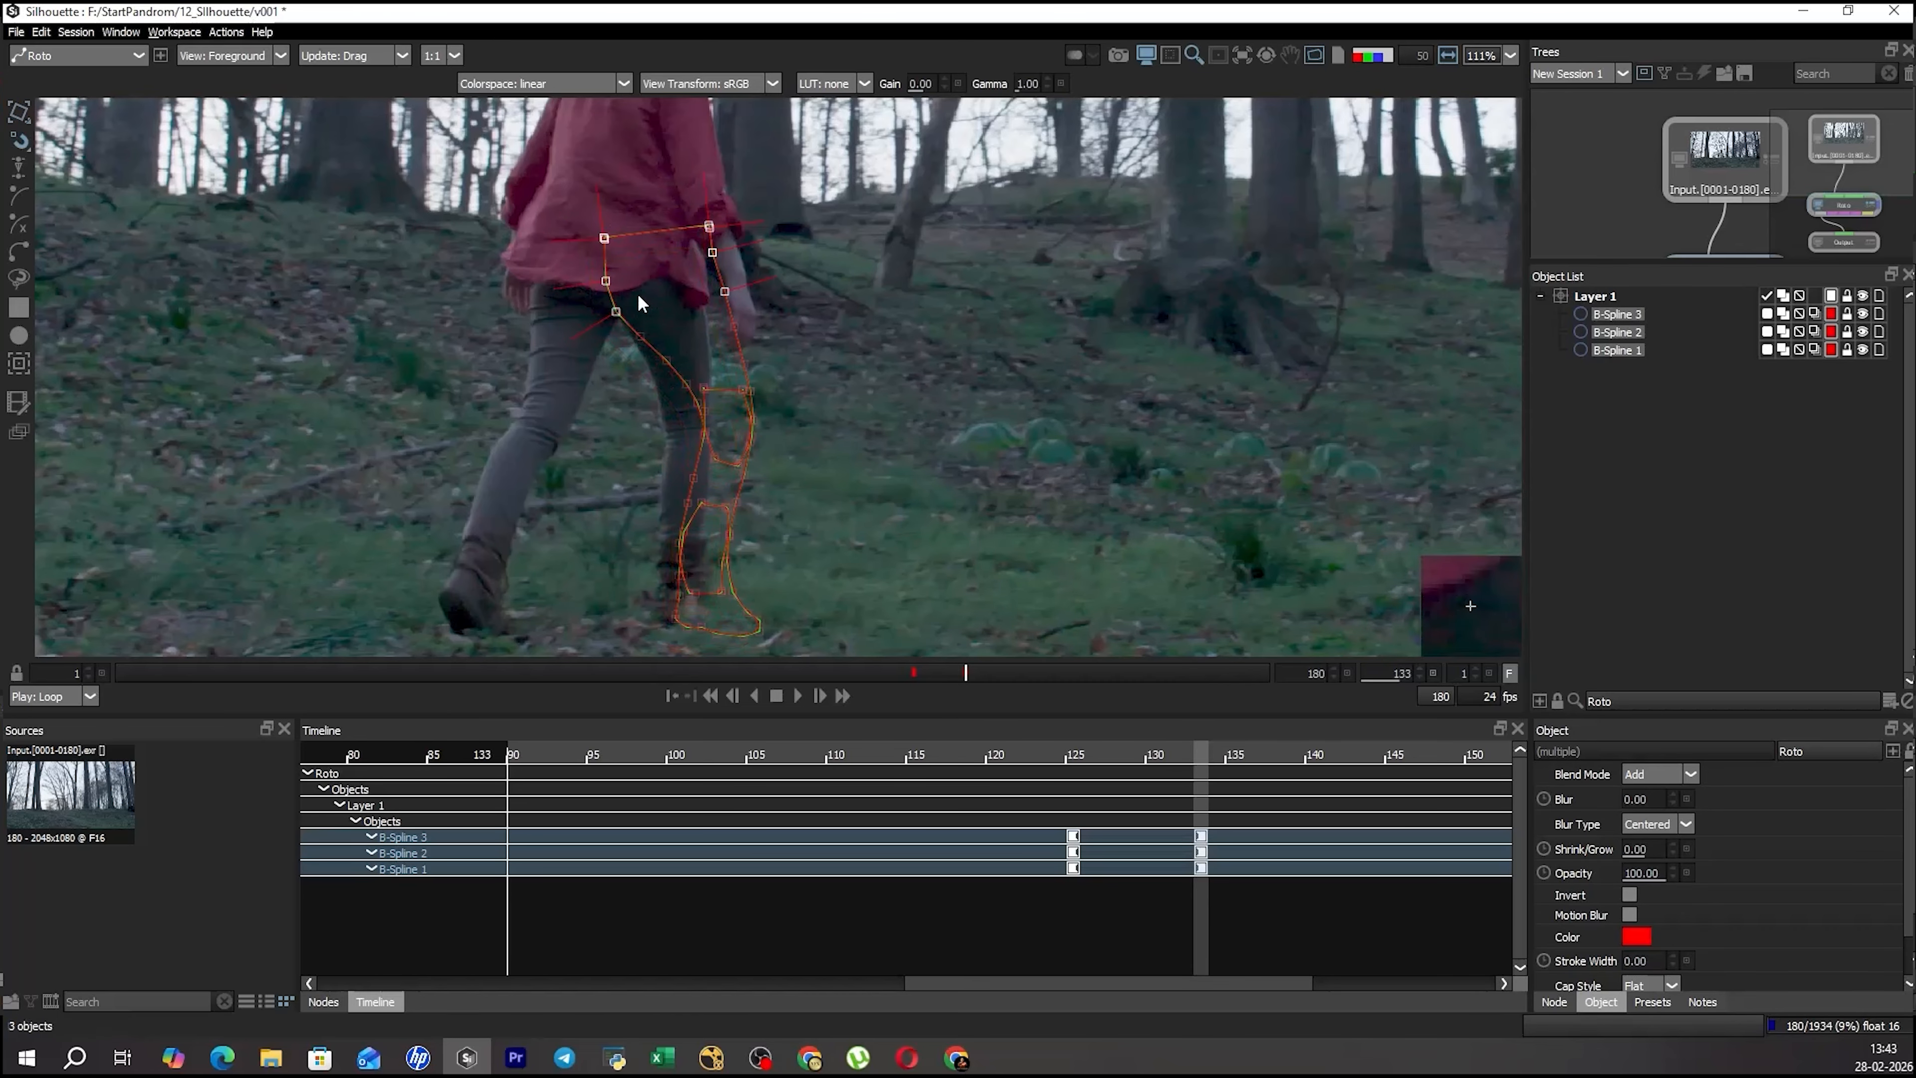
# Compare the leg shapes with the neighbouring keyframe and nudge all three up and left at frame 133.
pyautogui.hotkey('shift', 'z')
pyautogui.hotkey('shift', 'x')
pyautogui.press('t')
pyautogui.press('q')
pyautogui.moveTo(658, 290); pyautogui.dragTo(657, 283)
pyautogui.press('r')
pyautogui.hotkey('shift', 'z')
pyautogui.hotkey('shift', 'x')
# Select the thigh shape's inner hip points and compare their position with the neighbouring keyframe.
pyautogui.press('r')
pyautogui.click(602, 279)
pyautogui.click(603, 281)
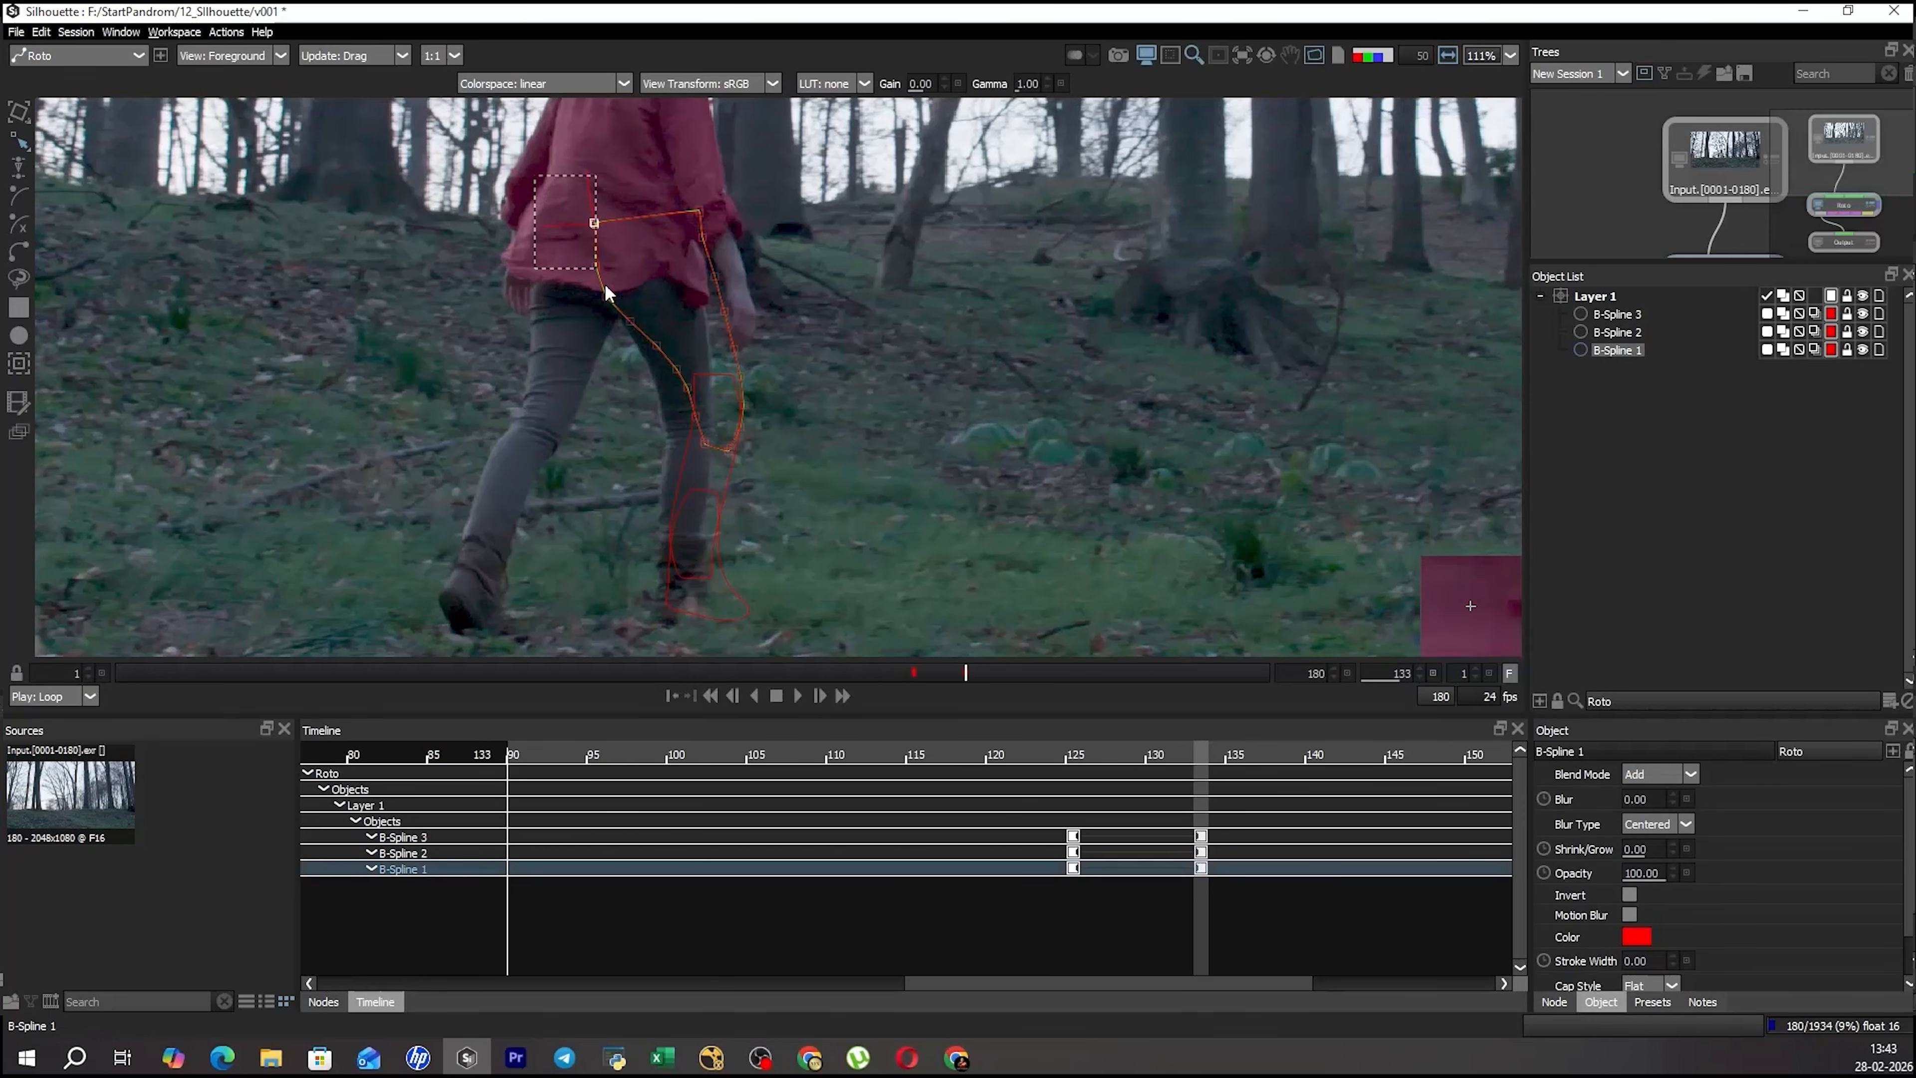
pyautogui.hotkey('shift', 'z')
pyautogui.hotkey('shift', 'x')
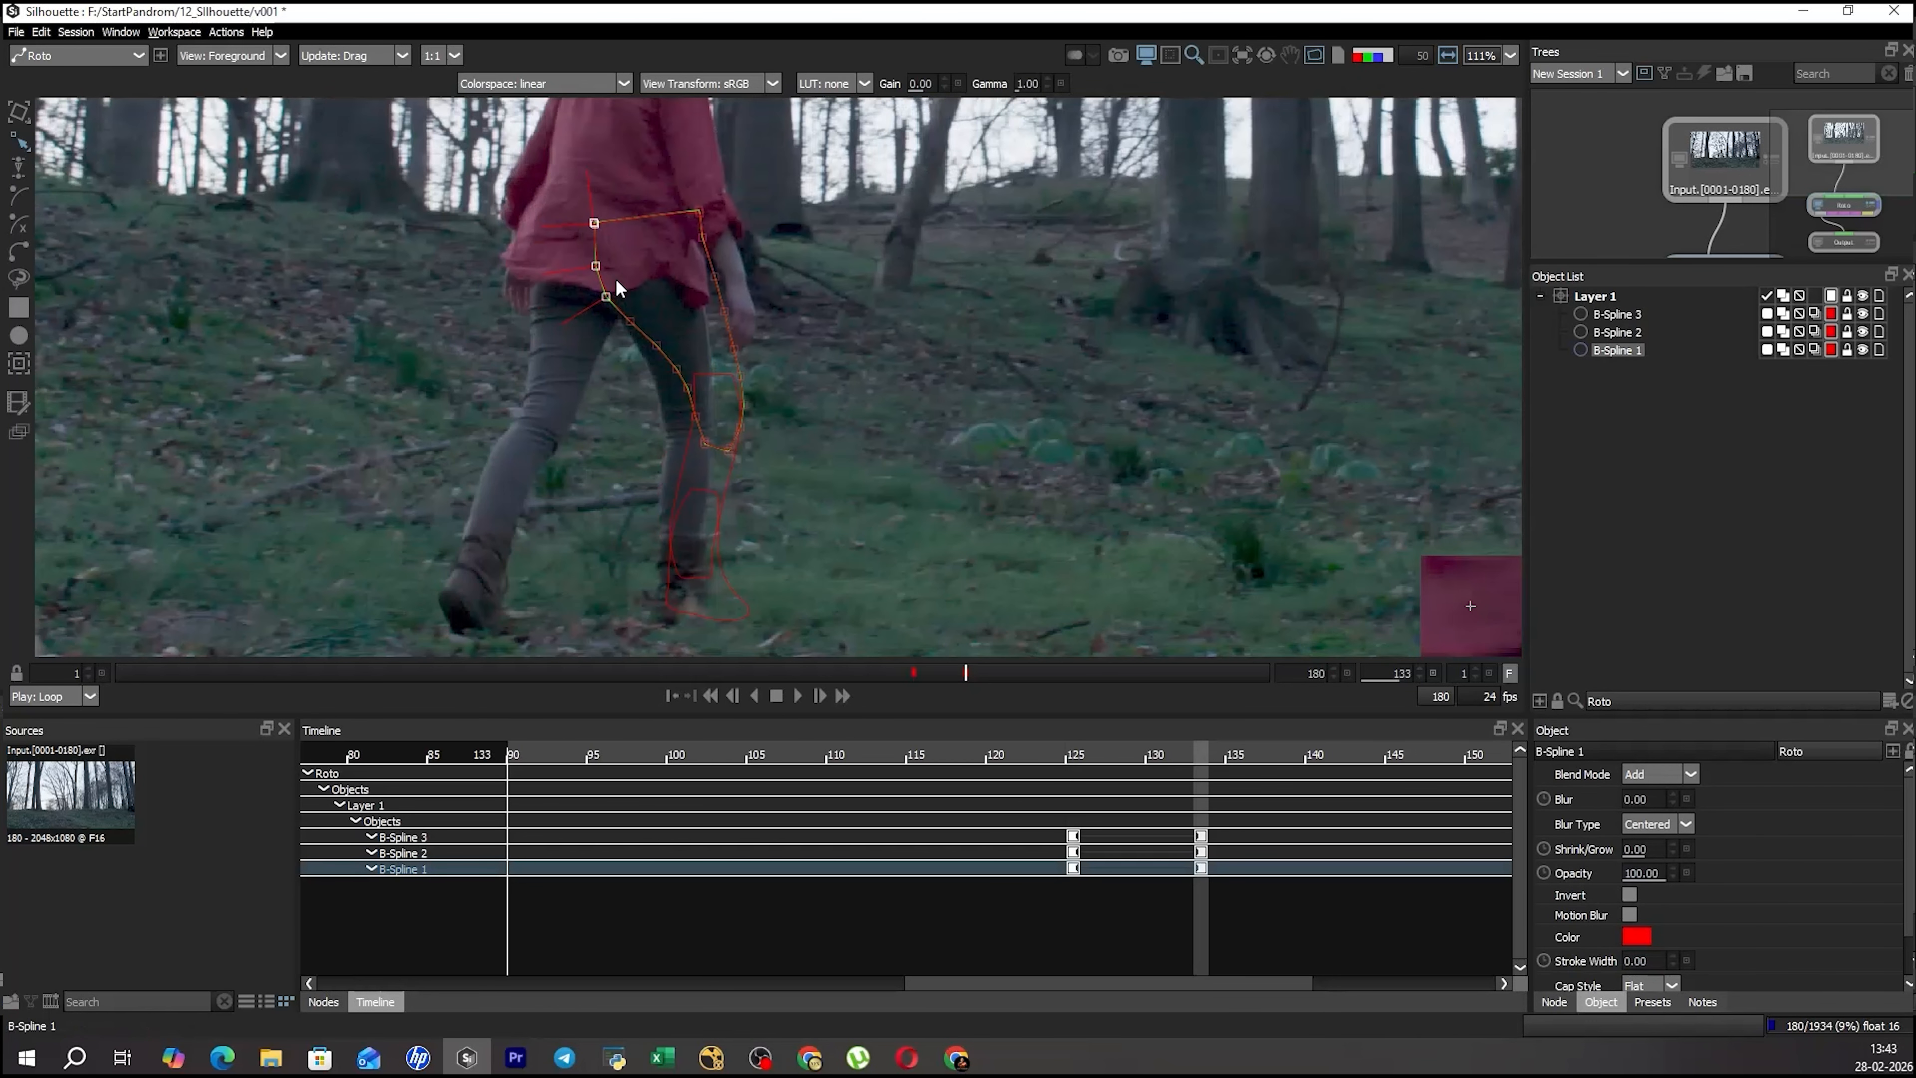
# Stretch all three leg shapes slightly downward at frame 133 to reach the boot, and compare with the neighbouring keyframe.
pyautogui.moveTo(925, 340); pyautogui.dragTo(657, 581)
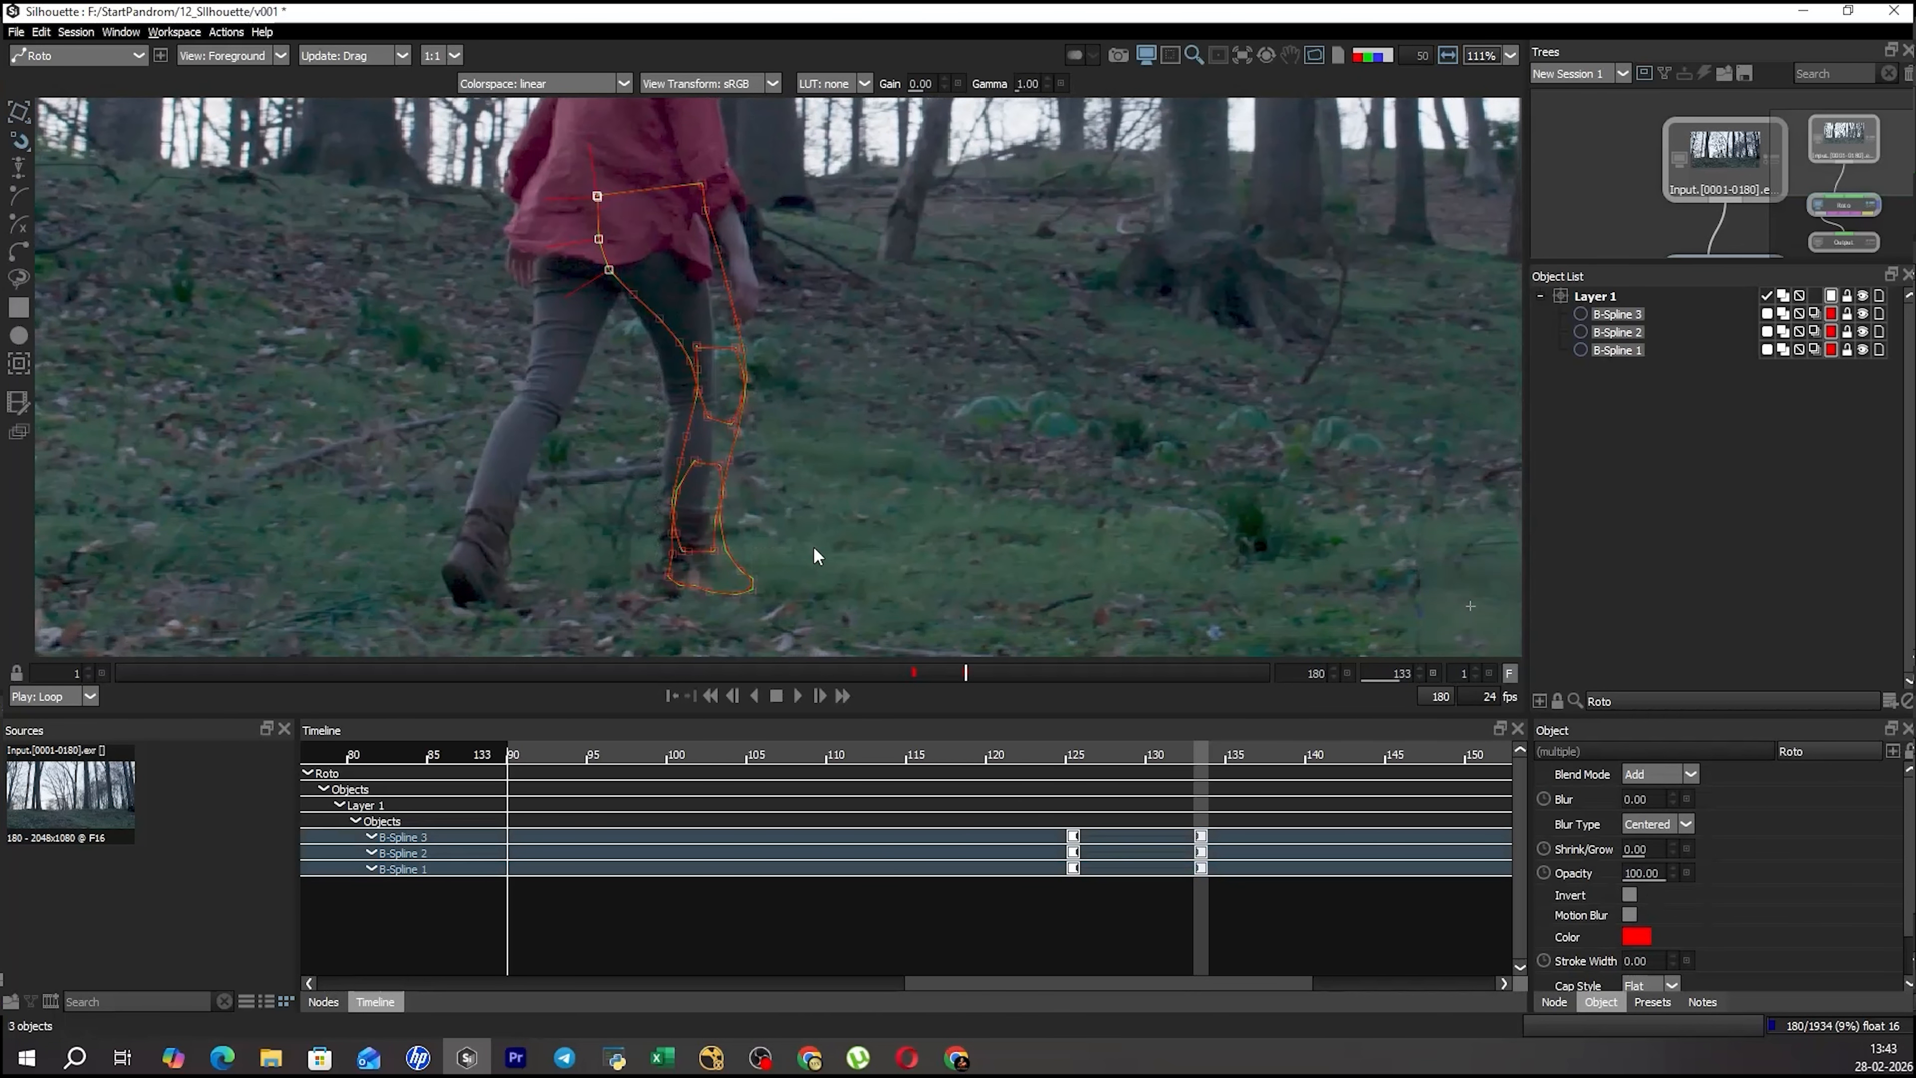
pyautogui.hotkey('shift', 'z')
pyautogui.hotkey('shift', 'x')
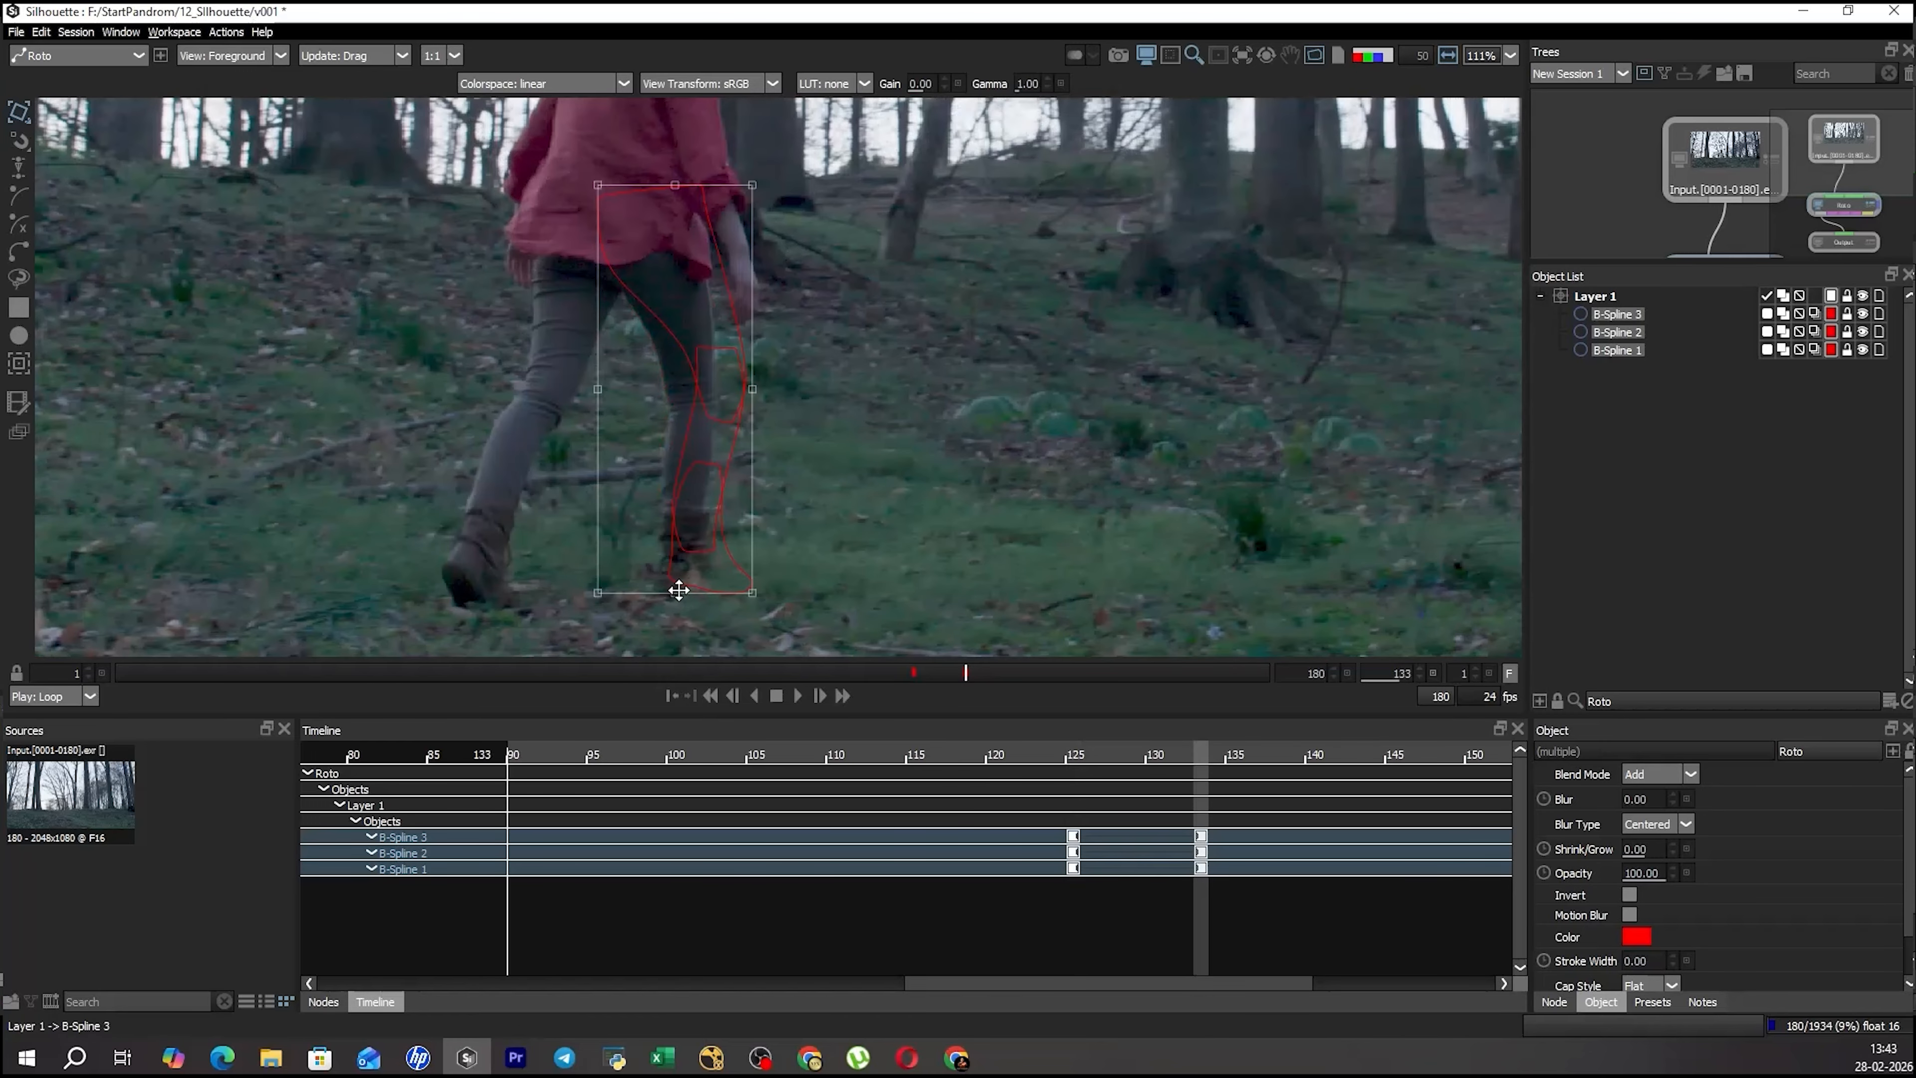
pyautogui.moveTo(675, 595); pyautogui.dragTo(669, 609)
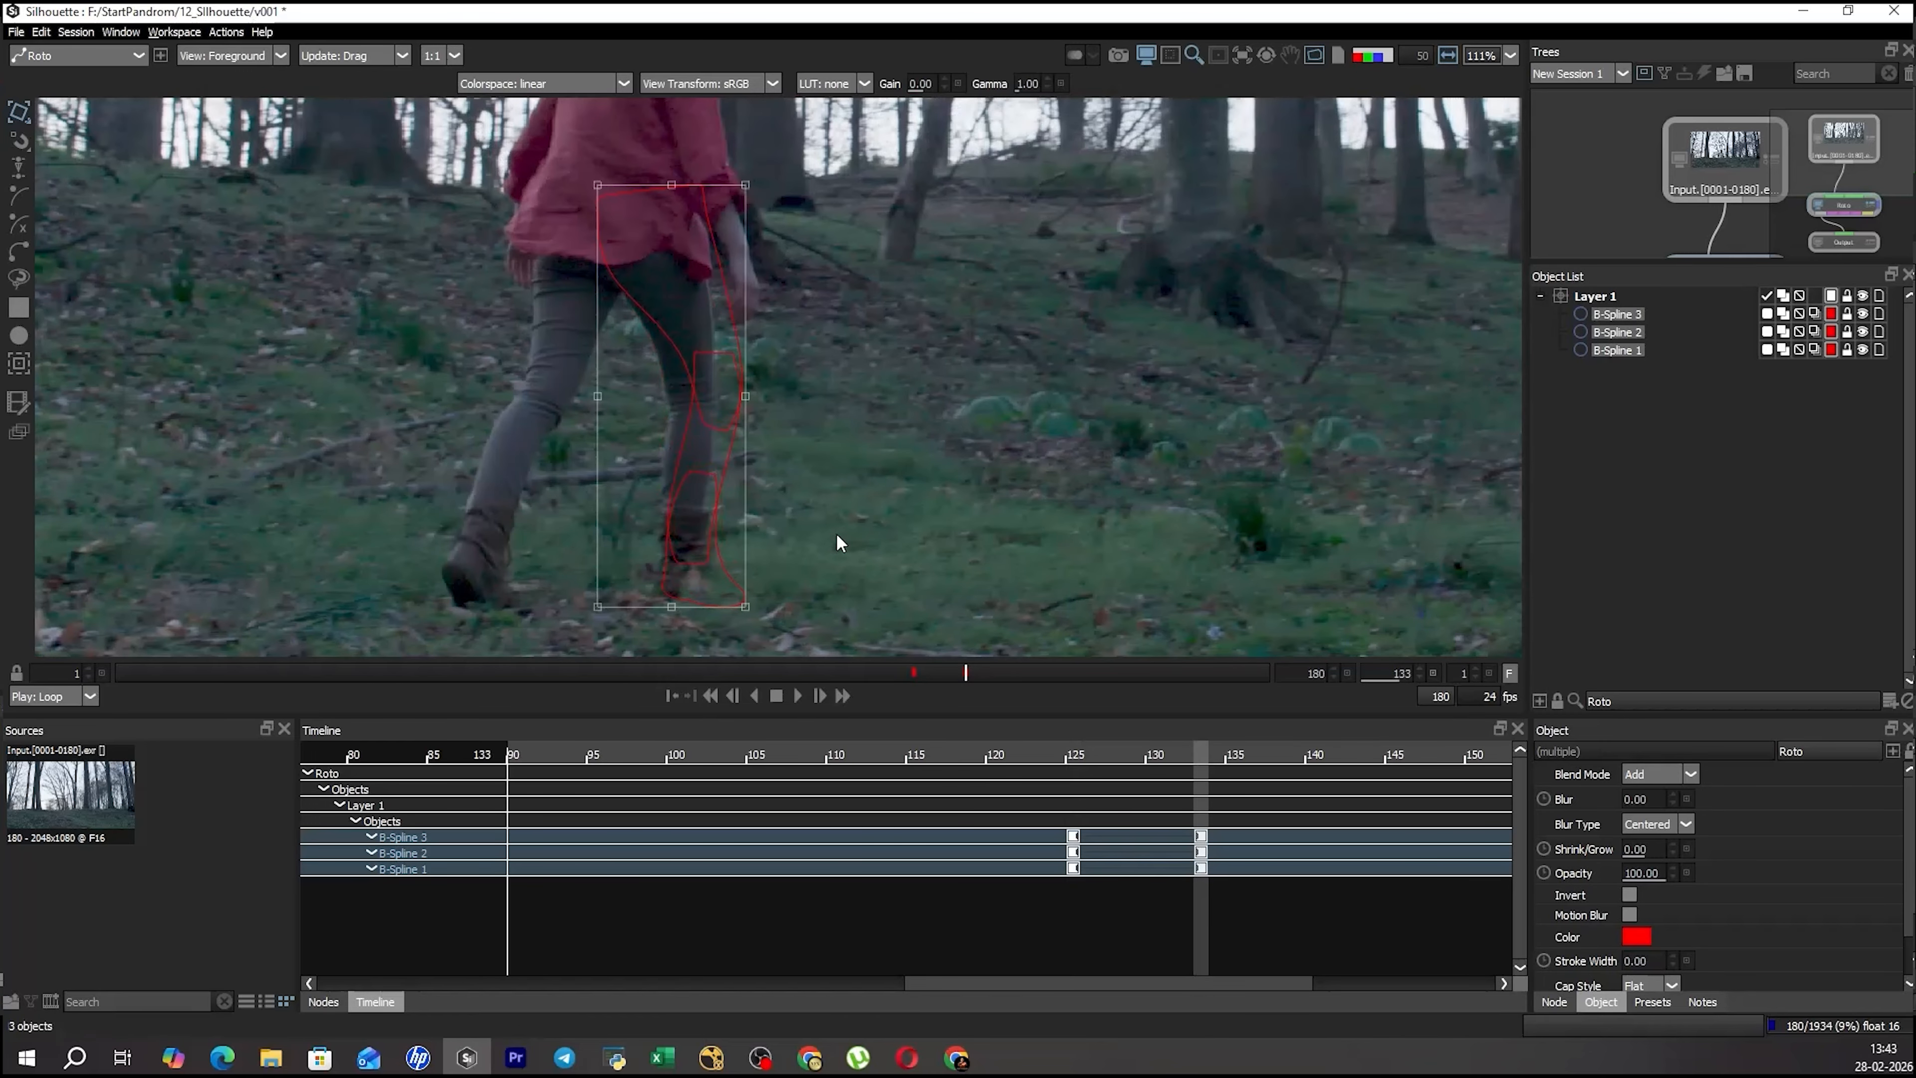
pyautogui.press('r')
pyautogui.hotkey('shift', 'z')
pyautogui.hotkey('shift', 'x')
pyautogui.press('r')
# Rotate only the thigh shape about a pivot at its upper edge so it follows the leg at frame 133.
pyautogui.click(857, 370)
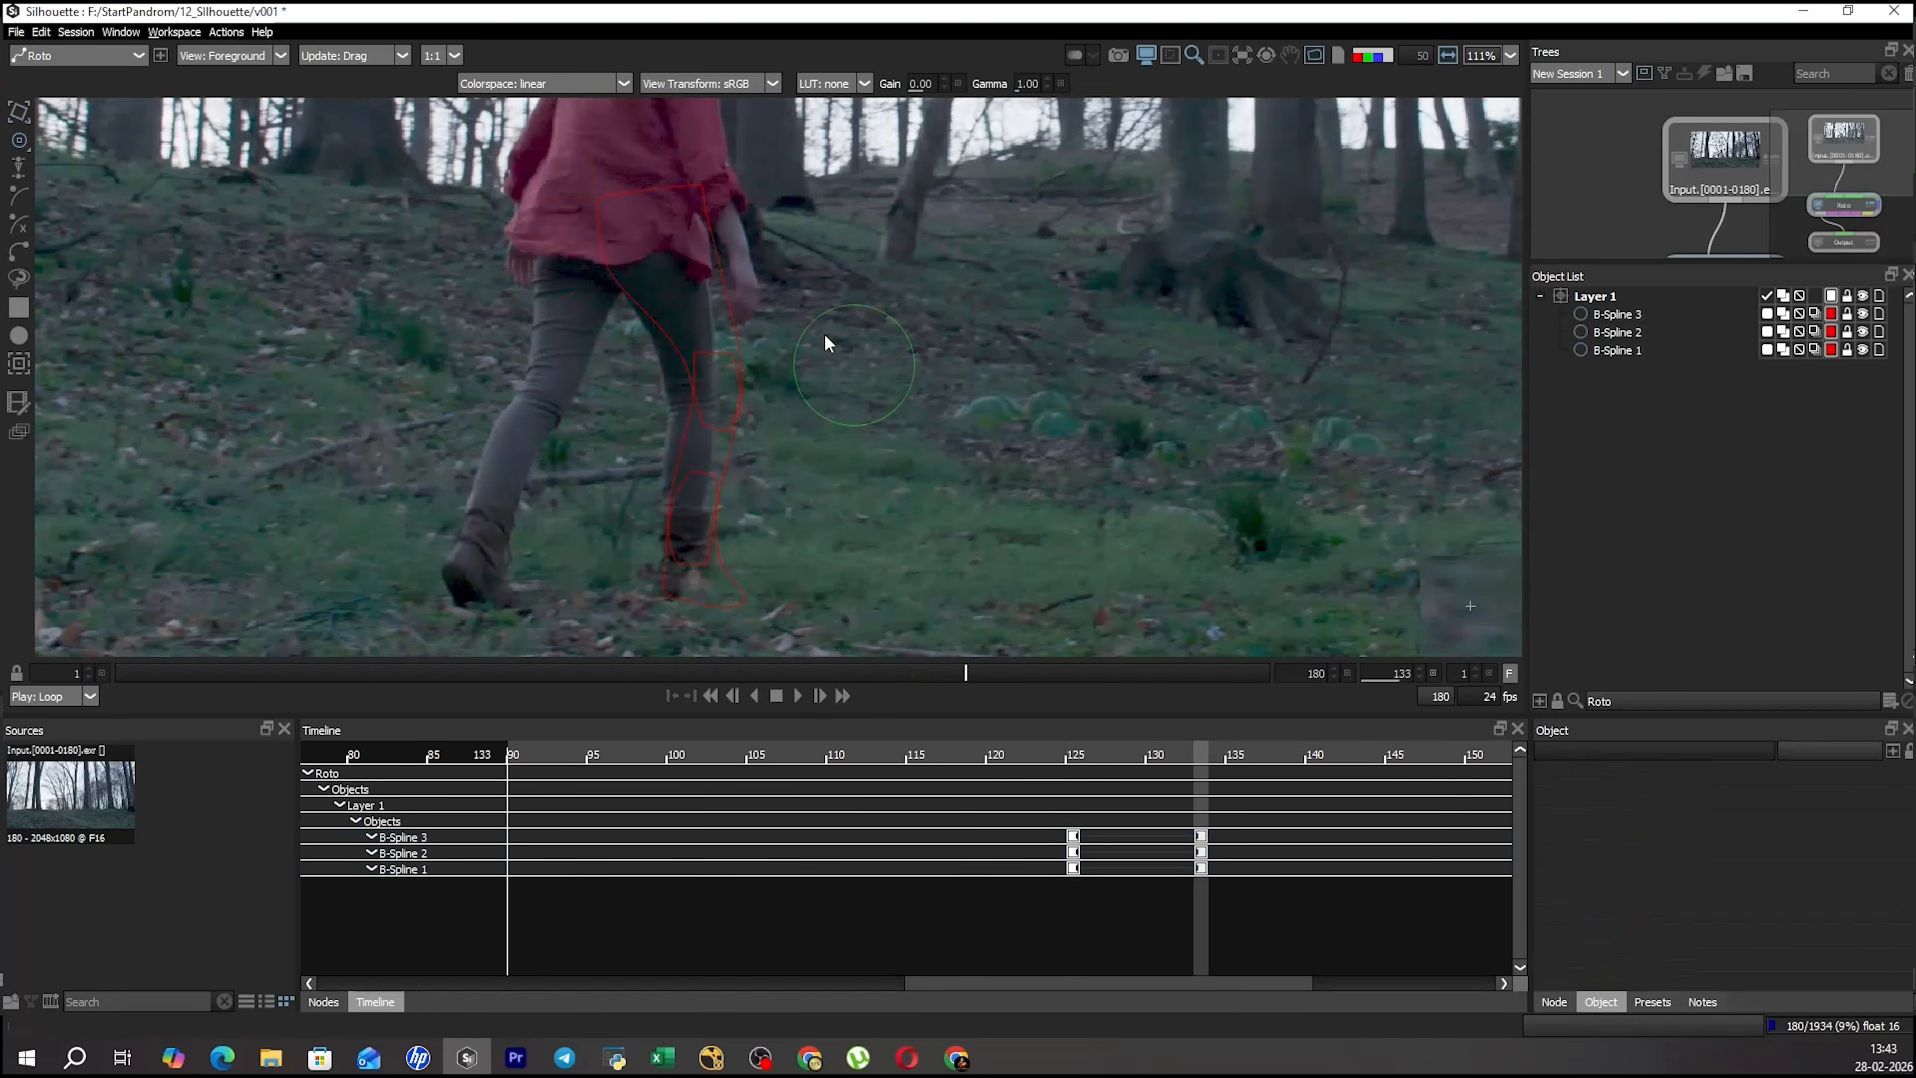
pyautogui.click(726, 282)
pyautogui.press('t')
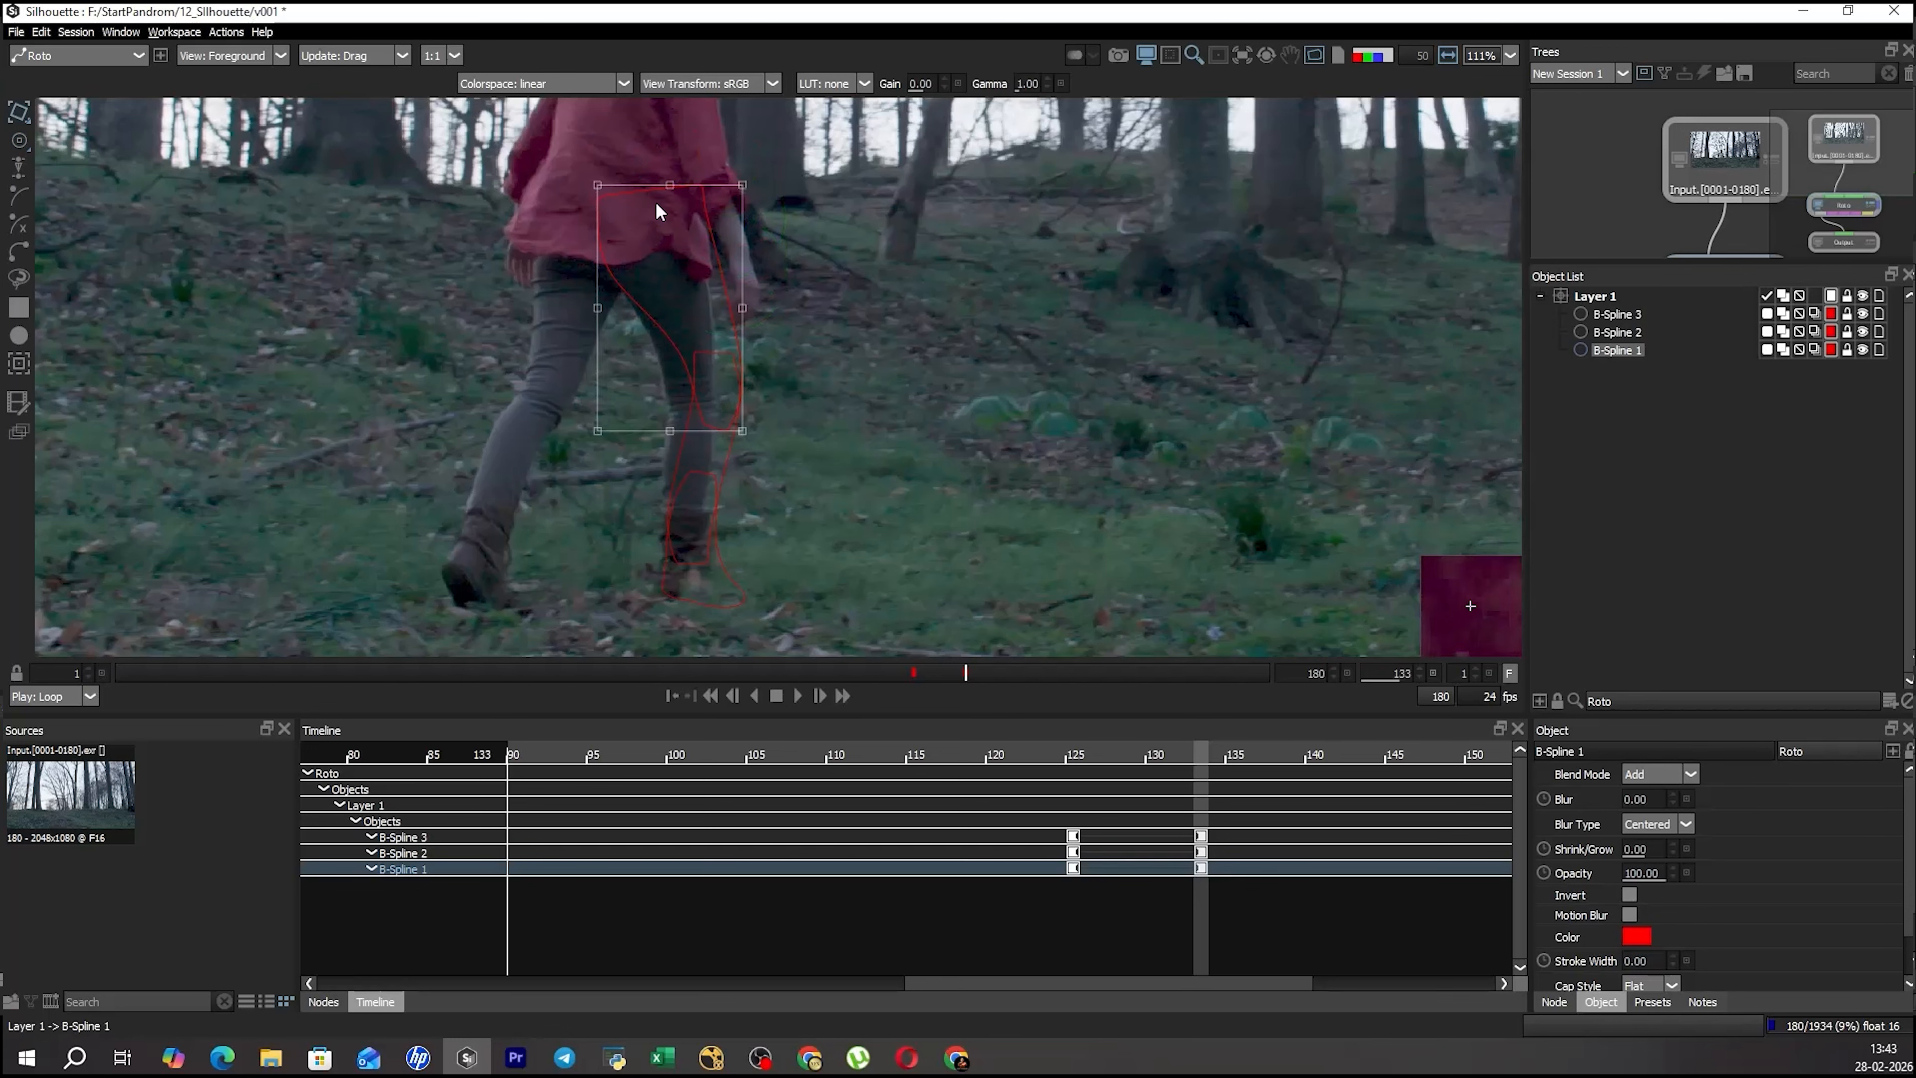
pyautogui.moveTo(906, 376); pyautogui.dragTo(880, 386)
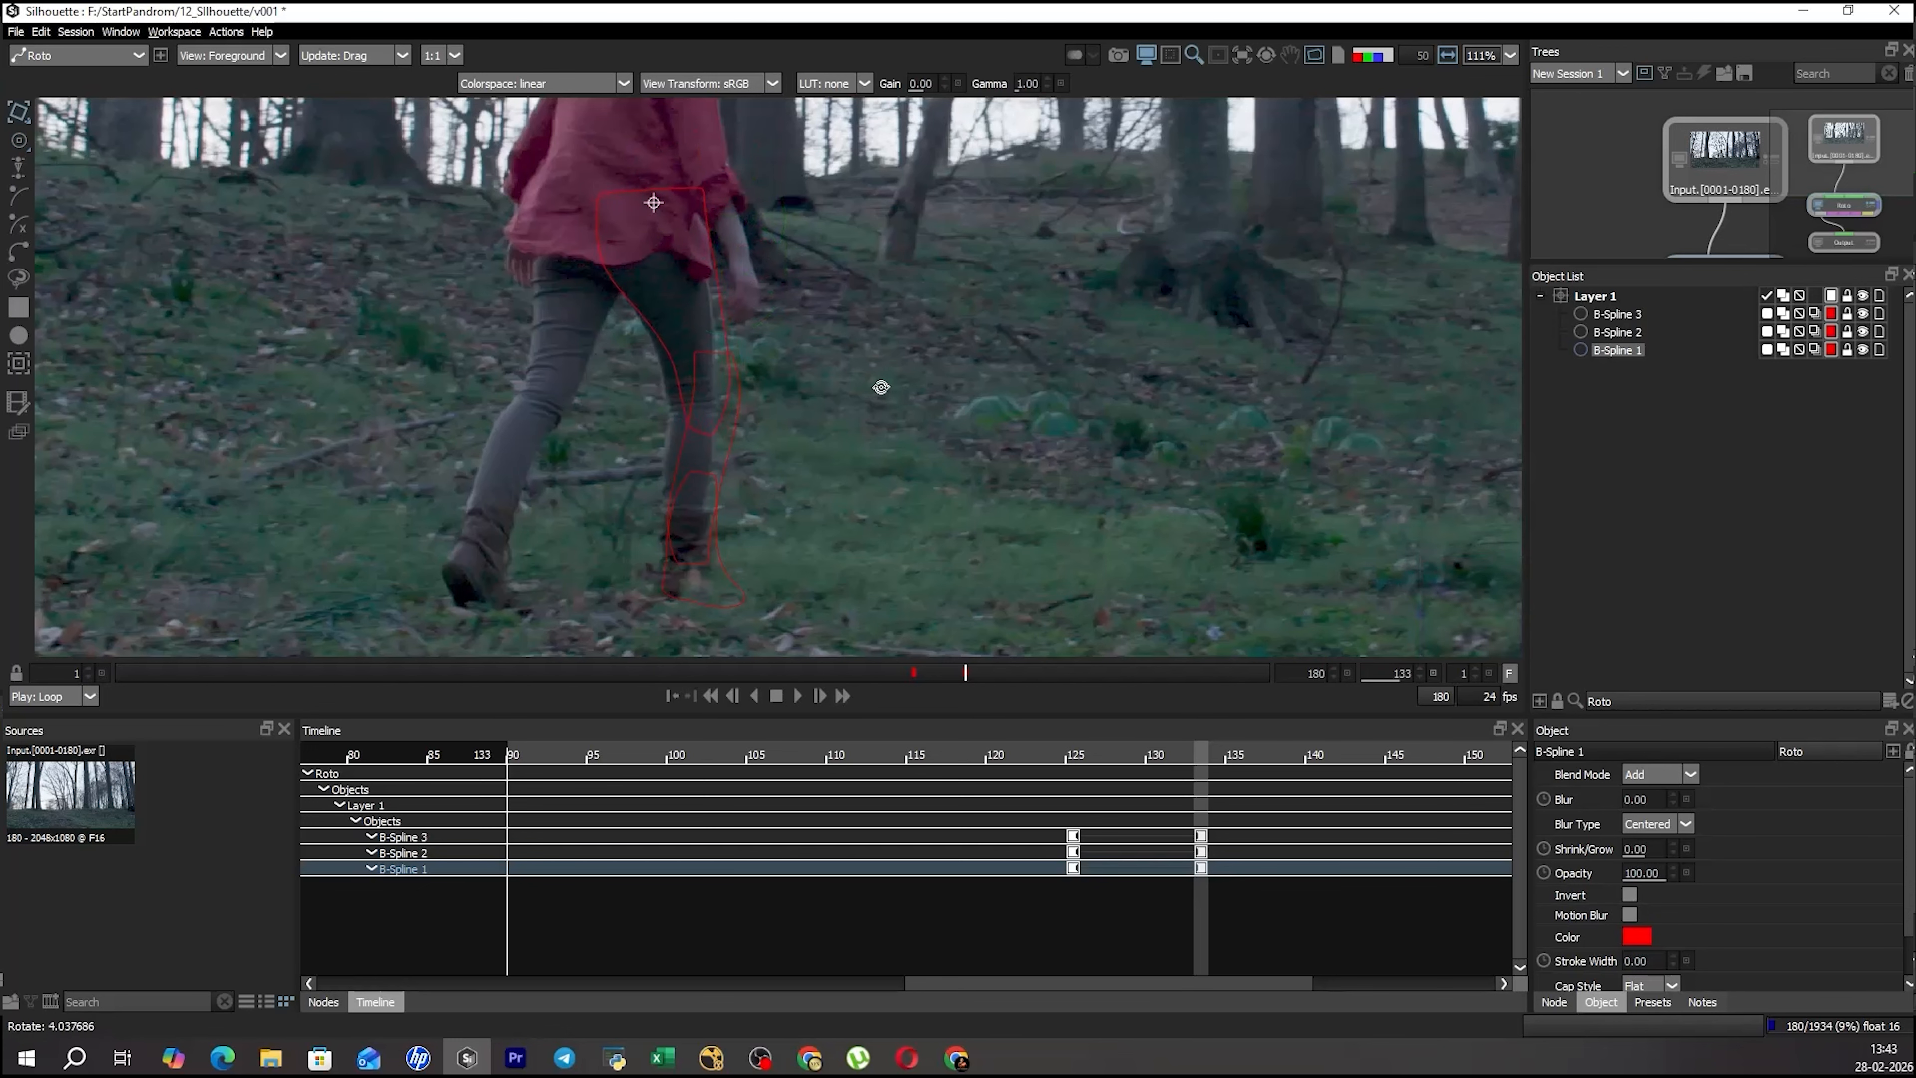
# Select the thigh shape's outer-edge points and switch the transform between the selected points and the whole shape.
pyautogui.press('r')
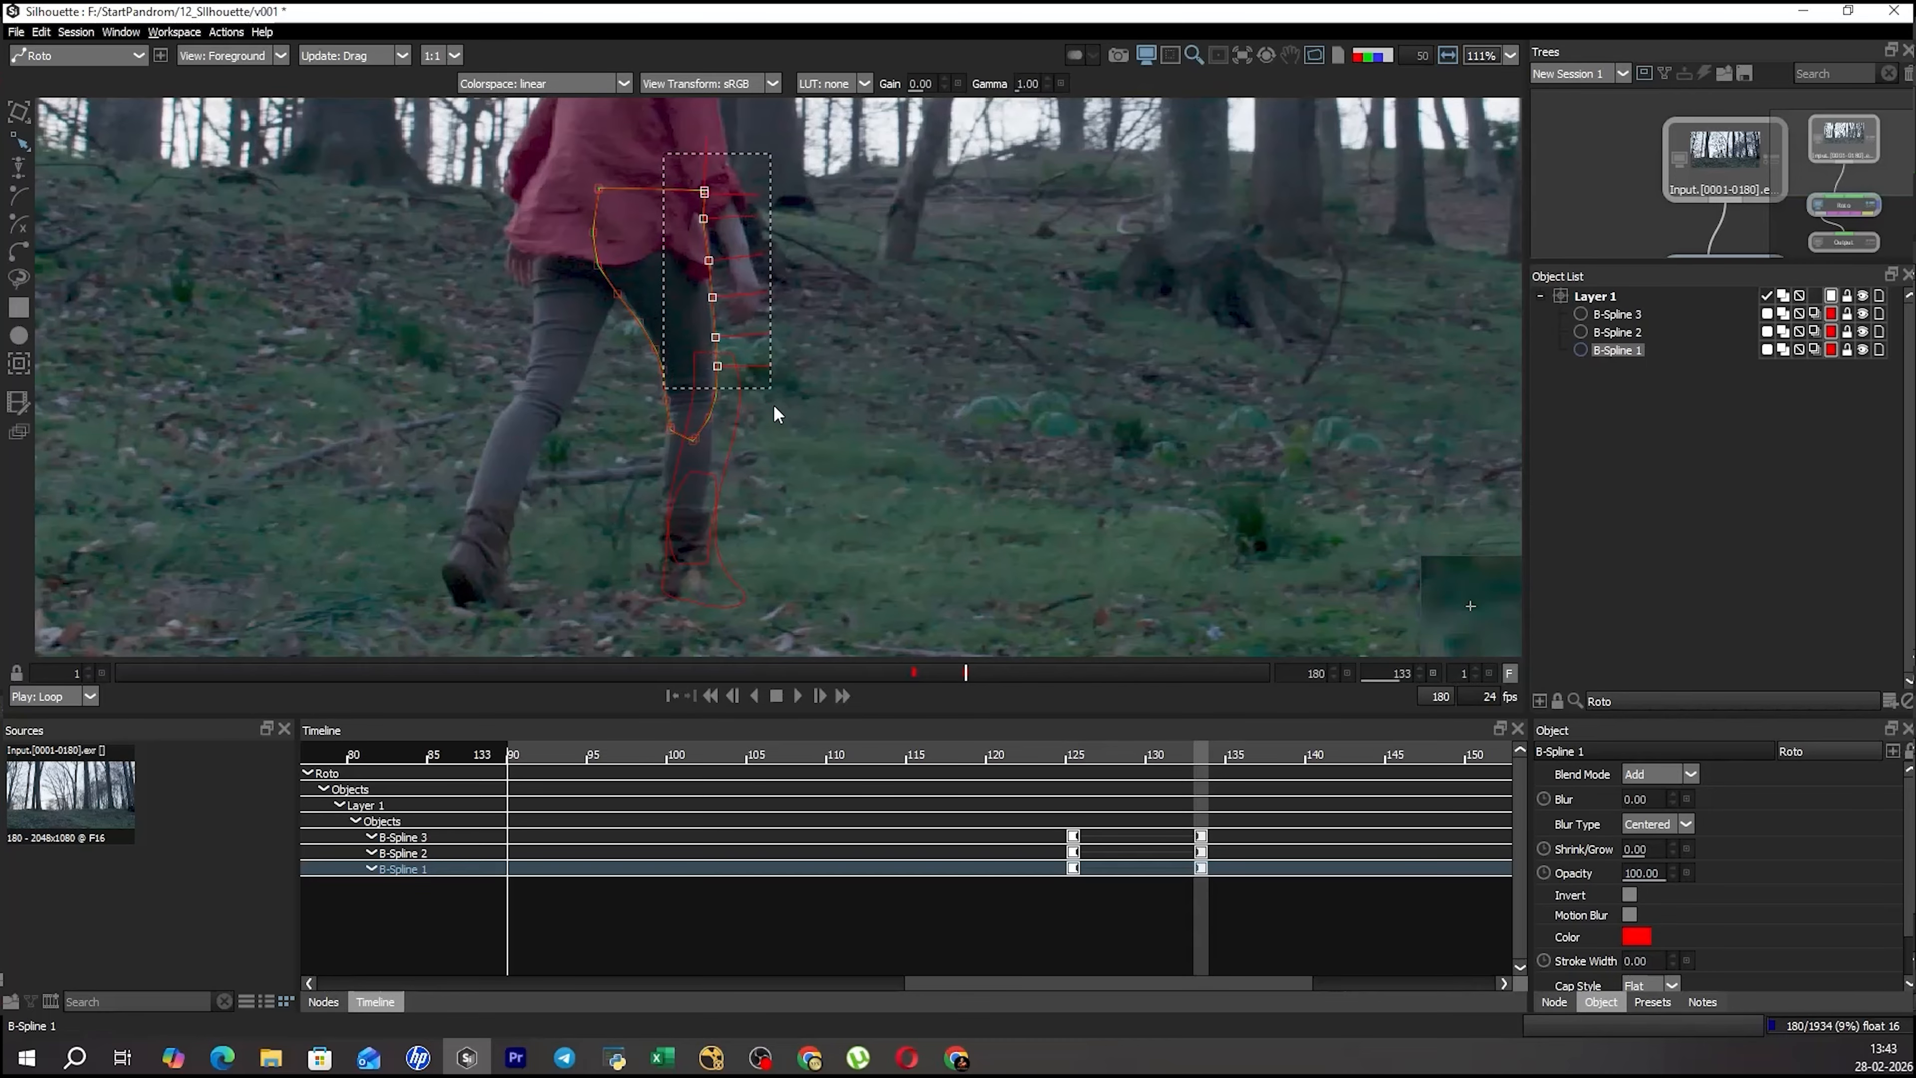
pyautogui.moveTo(656, 411); pyautogui.dragTo(691, 386)
pyautogui.moveTo(688, 149); pyautogui.dragTo(790, 382)
pyautogui.press('t')
pyautogui.press('t')
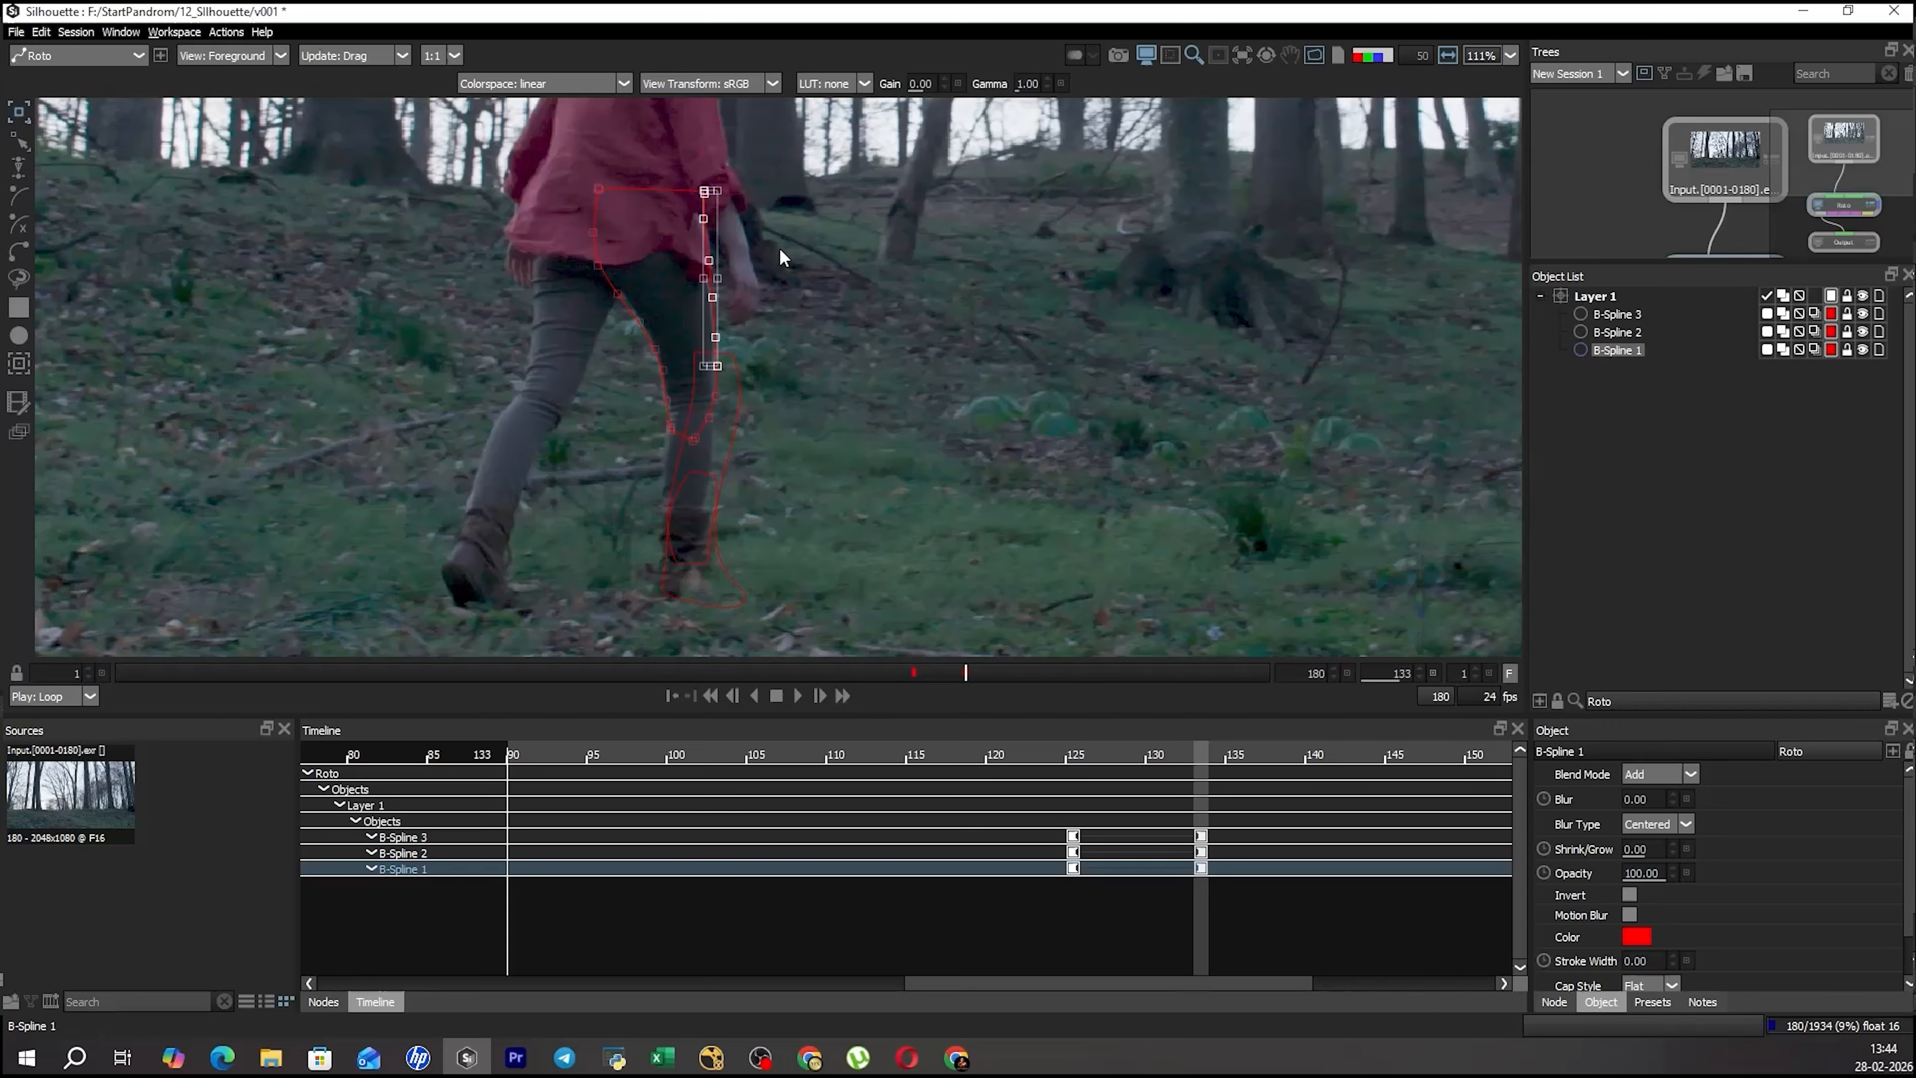
pyautogui.press('t')
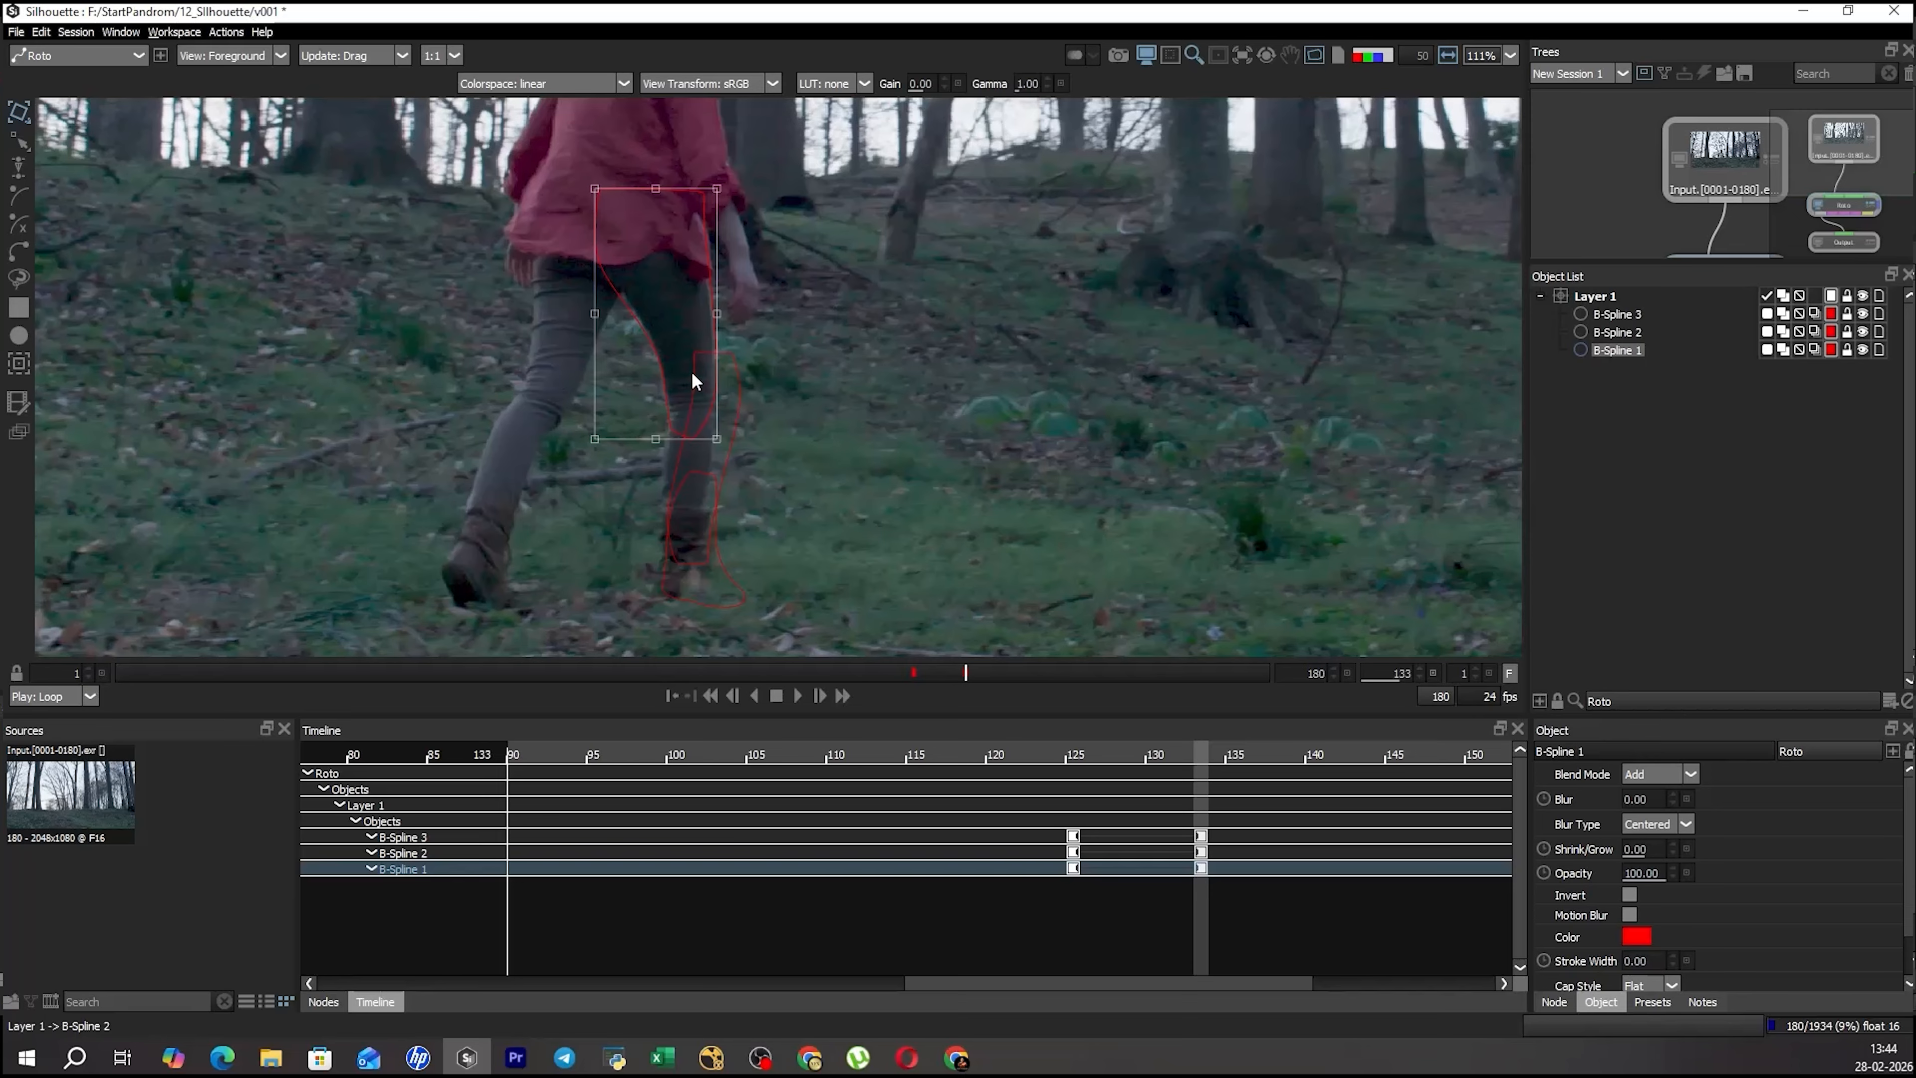
# Tilt the thigh shape's selected outer-edge points inward at the hip to follow the leg at frame 133.
pyautogui.press('r')
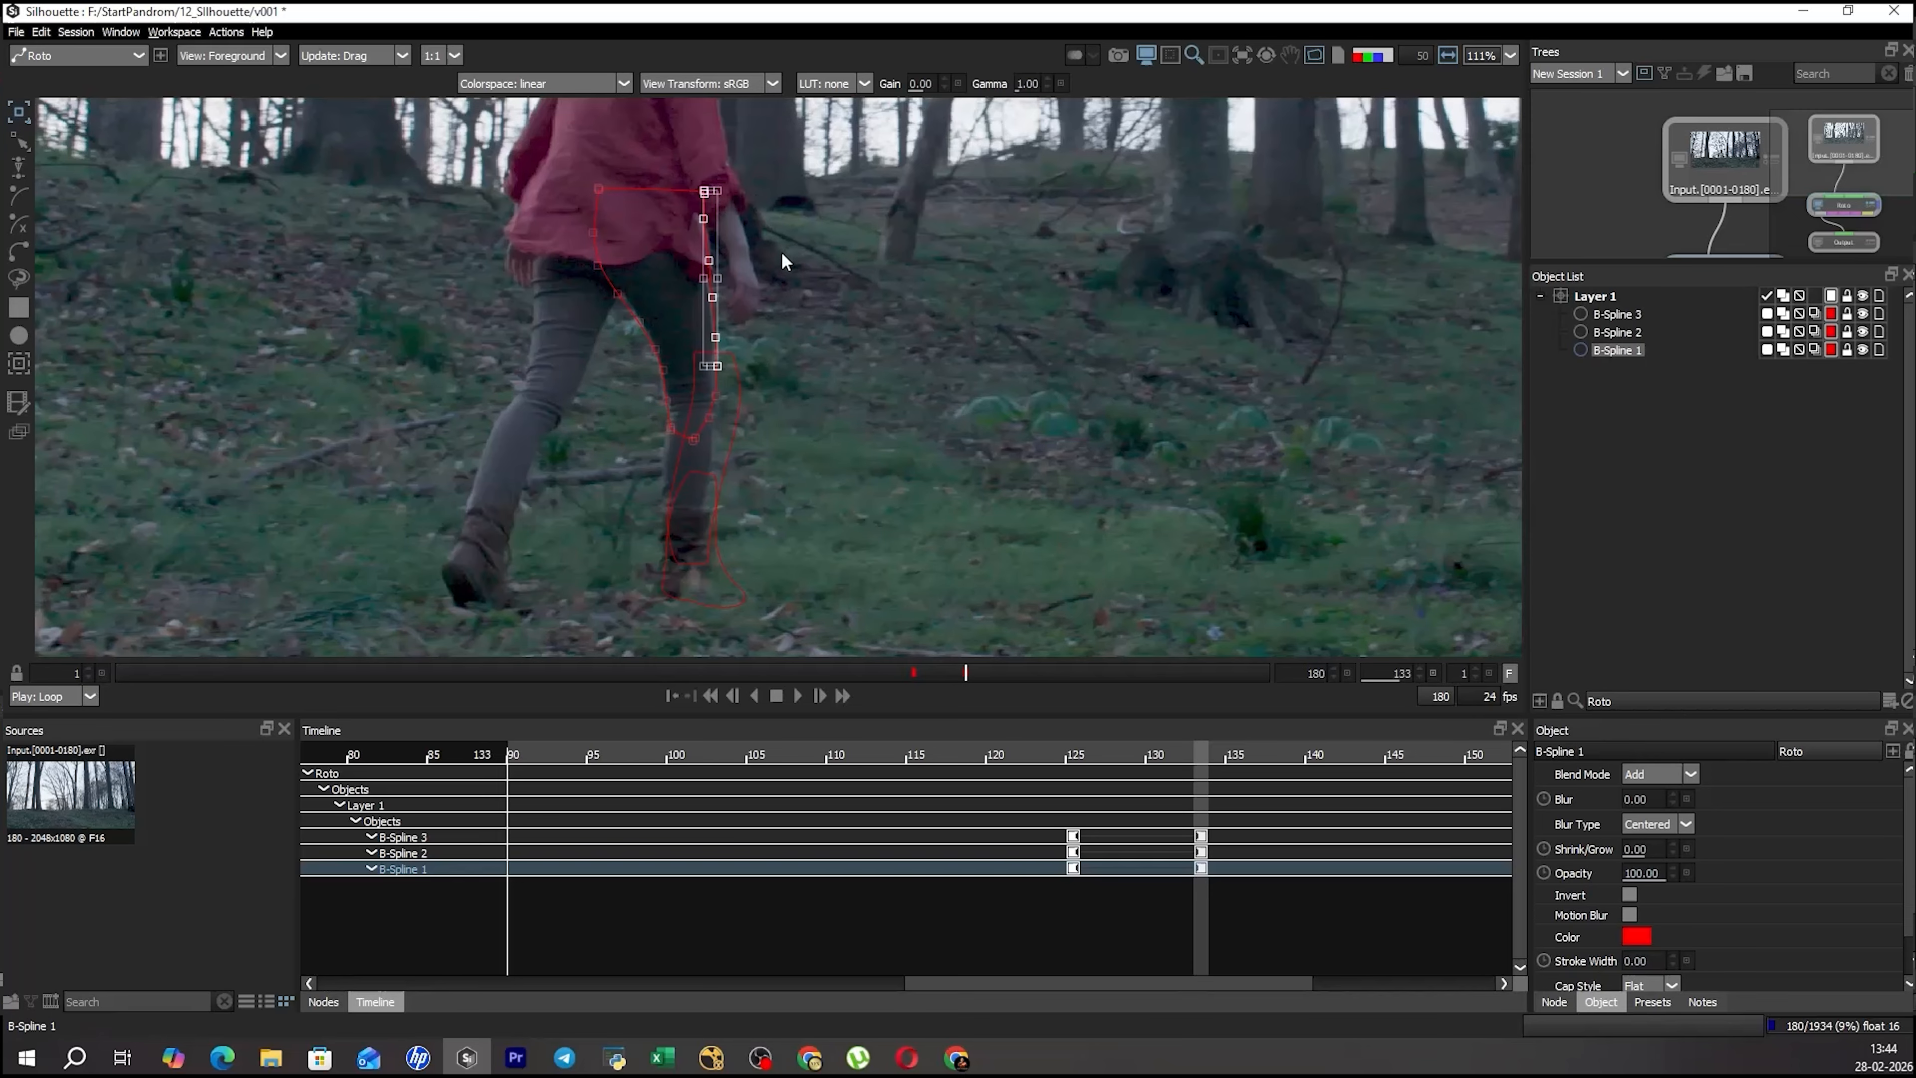
pyautogui.keyDown('ctrl'); pyautogui.click(720, 390); pyautogui.keyUp('ctrl')
pyautogui.moveTo(770, 192)
pyautogui.mouseDown()
pyautogui.moveTo(735, 197)
pyautogui.moveTo(756, 193)
pyautogui.mouseUp()
pyautogui.press('r')
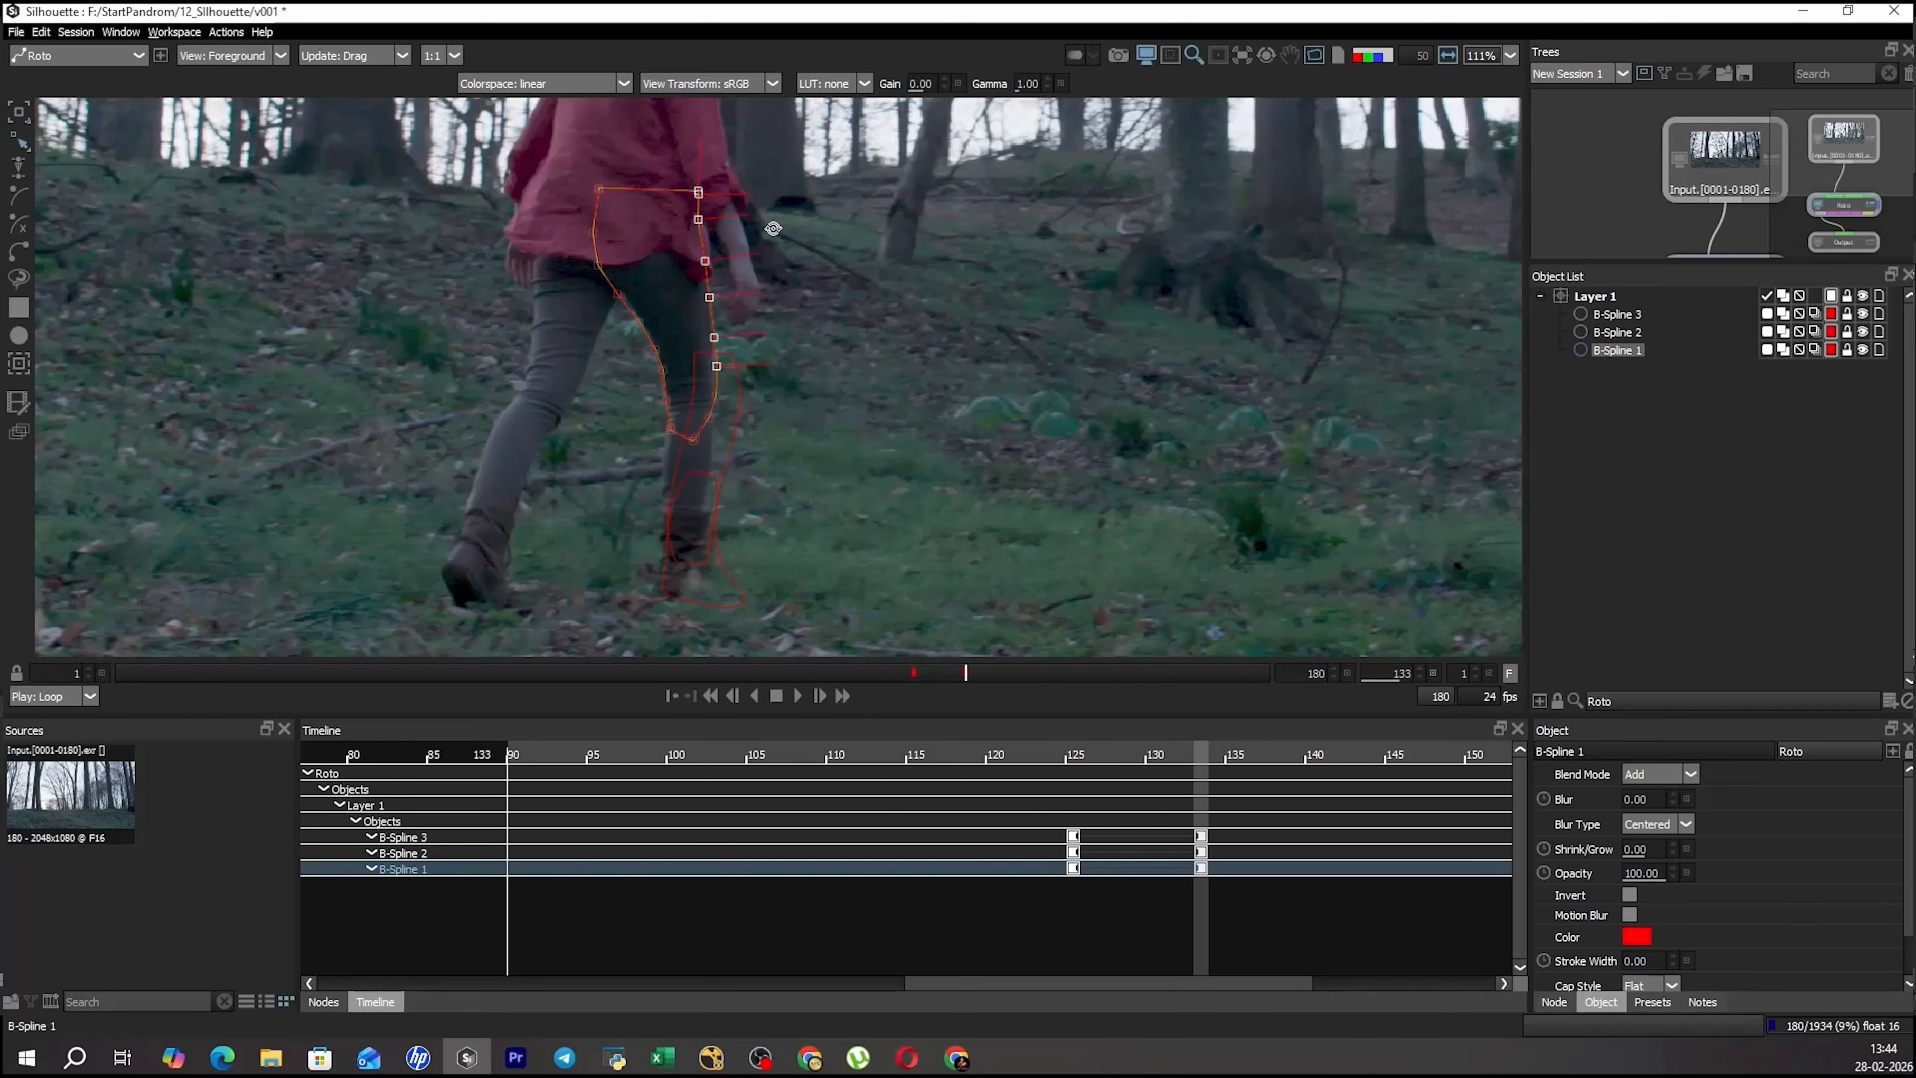
# Select the thigh shape's inner-edge points and tilt them inward at the hip at frame 133.
pyautogui.click(733, 246)
pyautogui.click(631, 314)
pyautogui.moveTo(526, 136); pyautogui.dragTo(656, 369)
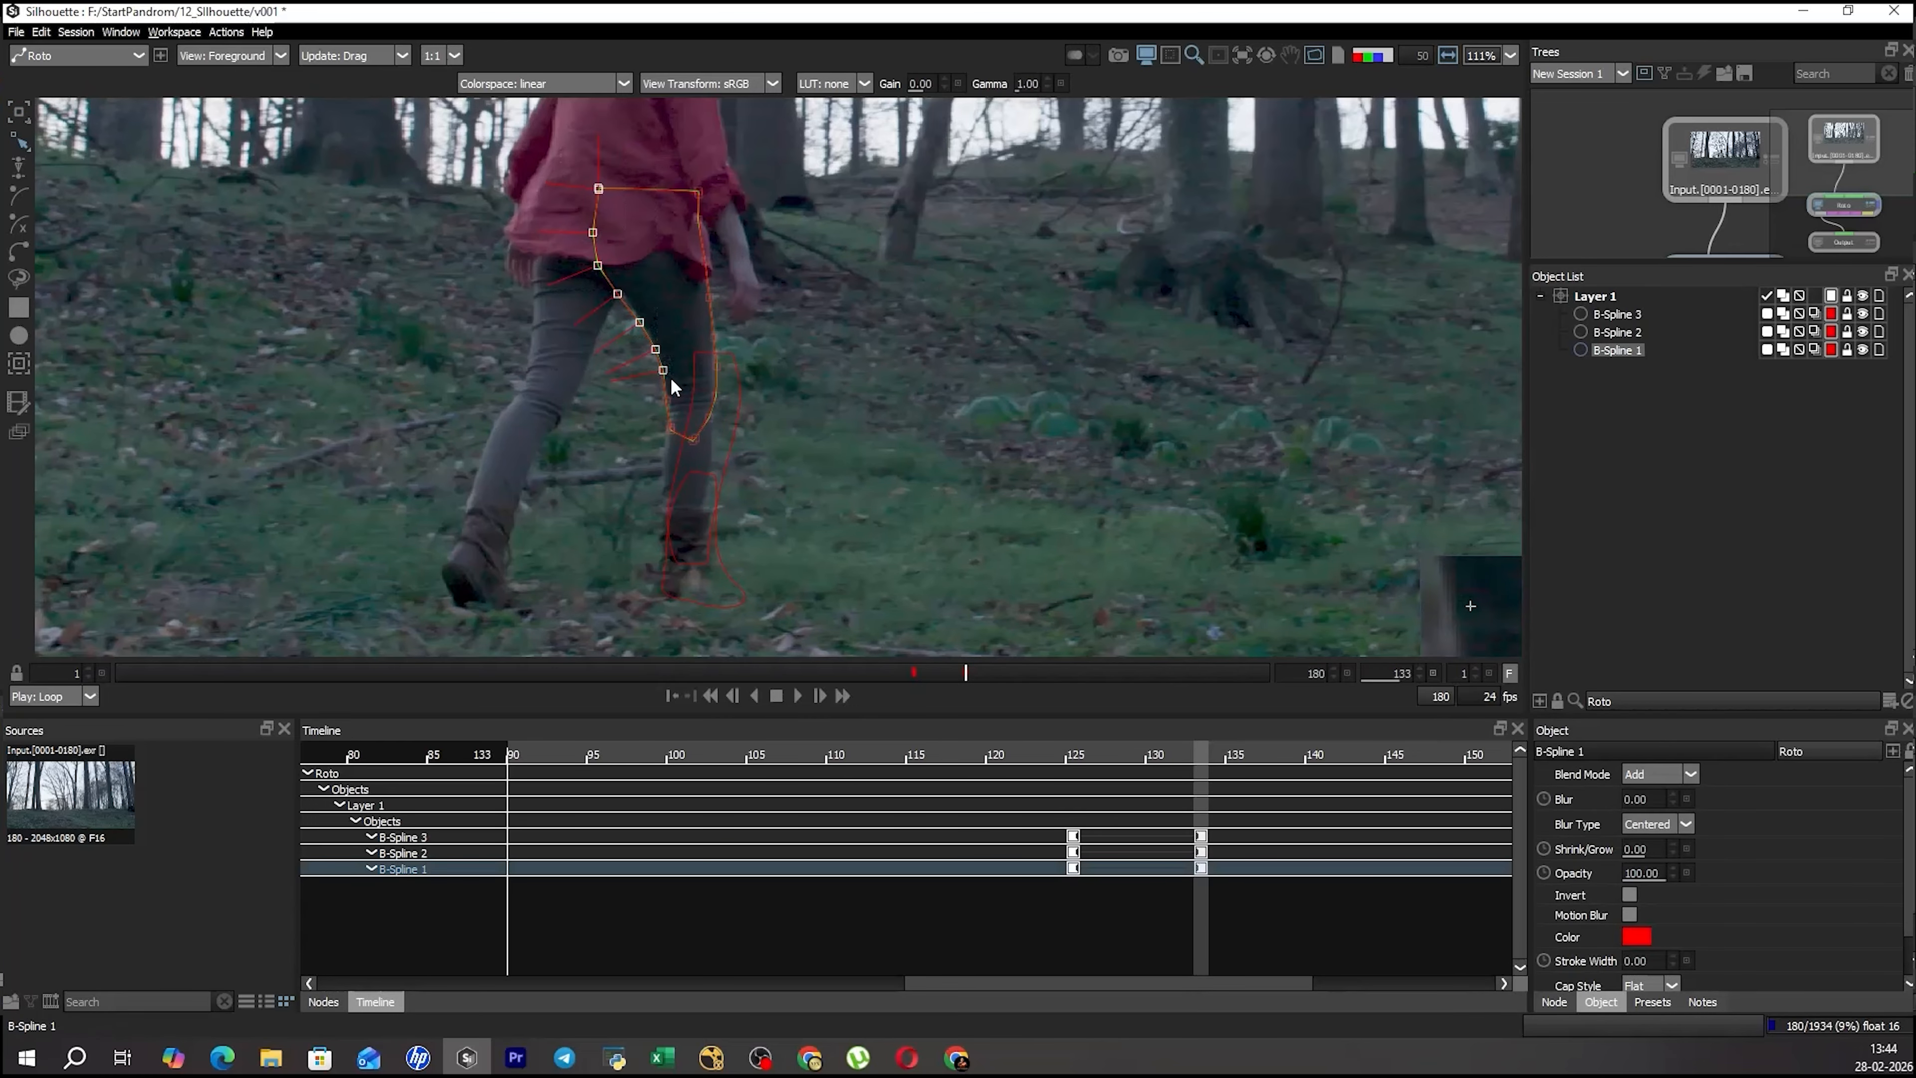
pyautogui.keyDown('ctrl'); pyautogui.click(663, 386); pyautogui.keyUp('ctrl')
pyautogui.moveTo(632, 197)
pyautogui.mouseDown()
pyautogui.moveTo(603, 205)
pyautogui.moveTo(646, 199)
pyautogui.mouseUp()
pyautogui.press('r')
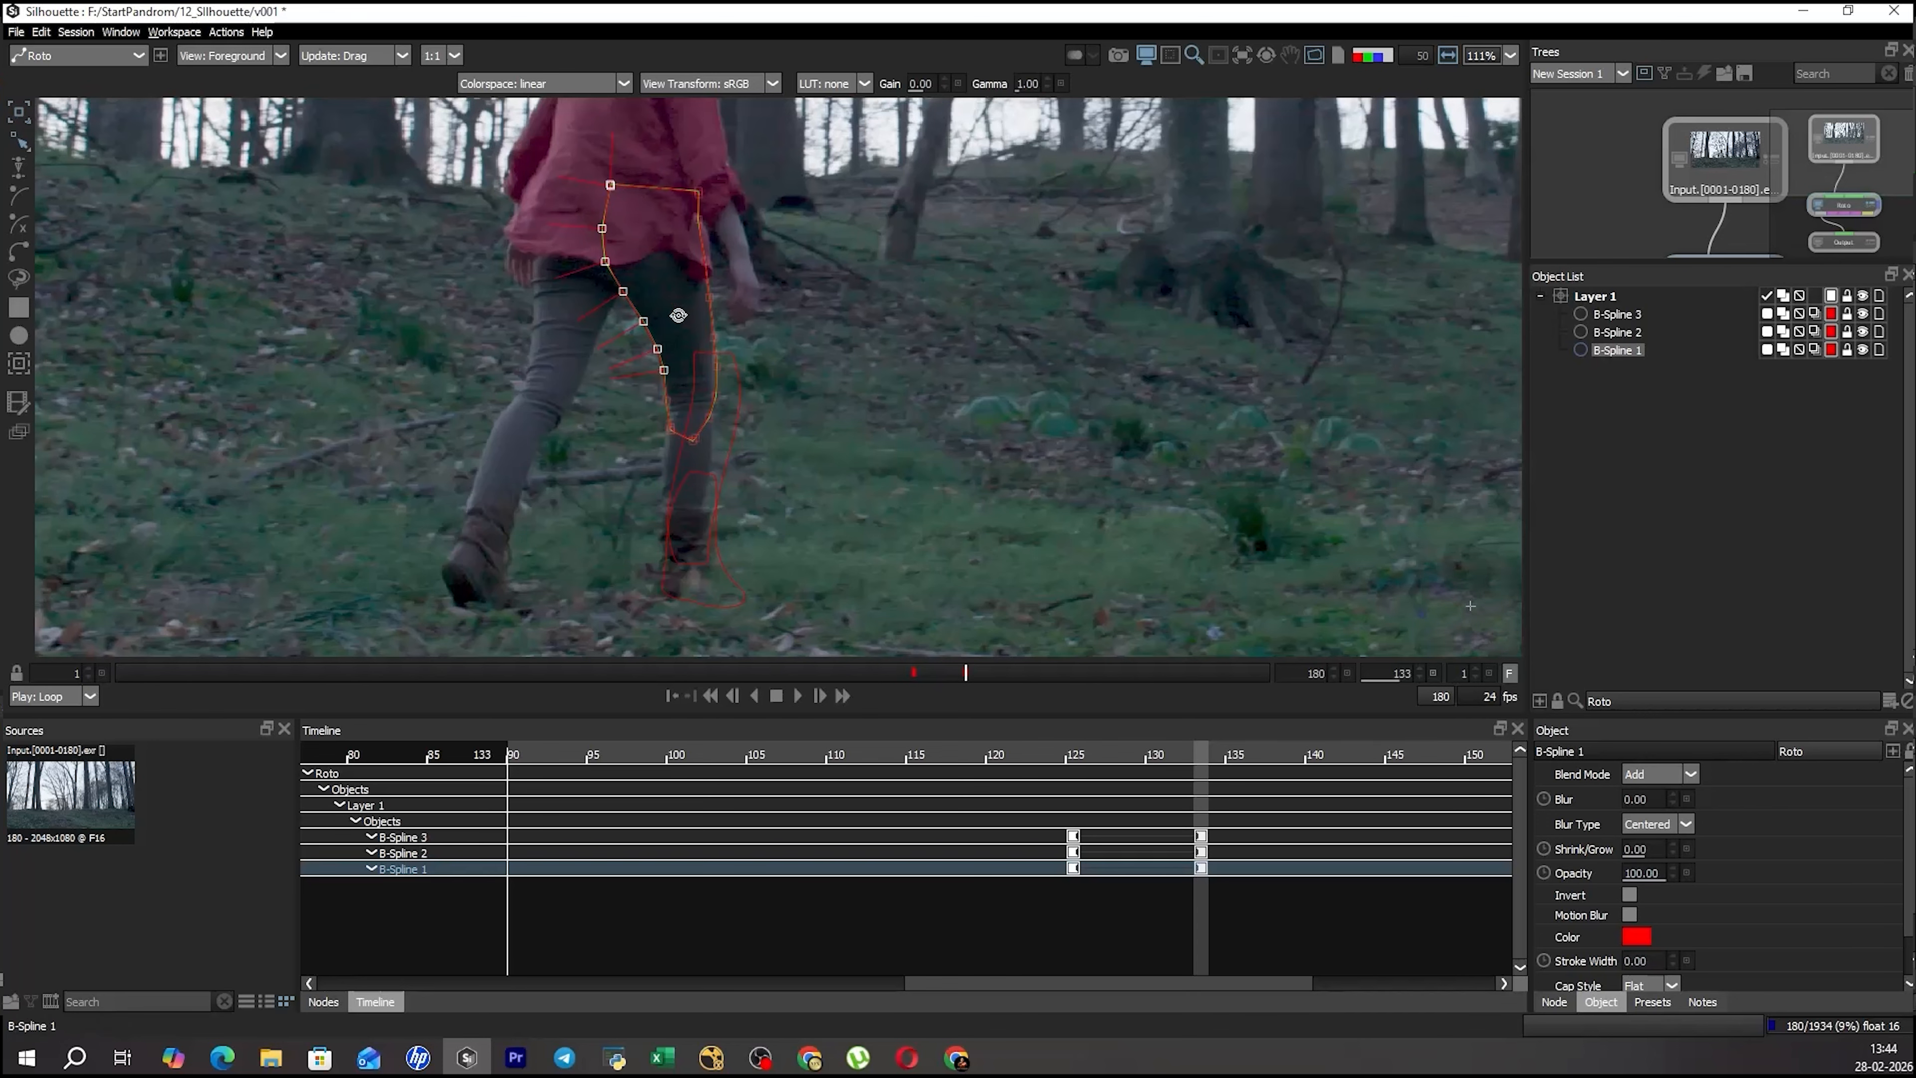
# Align the shin shape with the lower leg at frame 133 and select the thigh shape's inner knee point.
pyautogui.moveTo(863, 365); pyautogui.dragTo(864, 325)
pyautogui.click(864, 325)
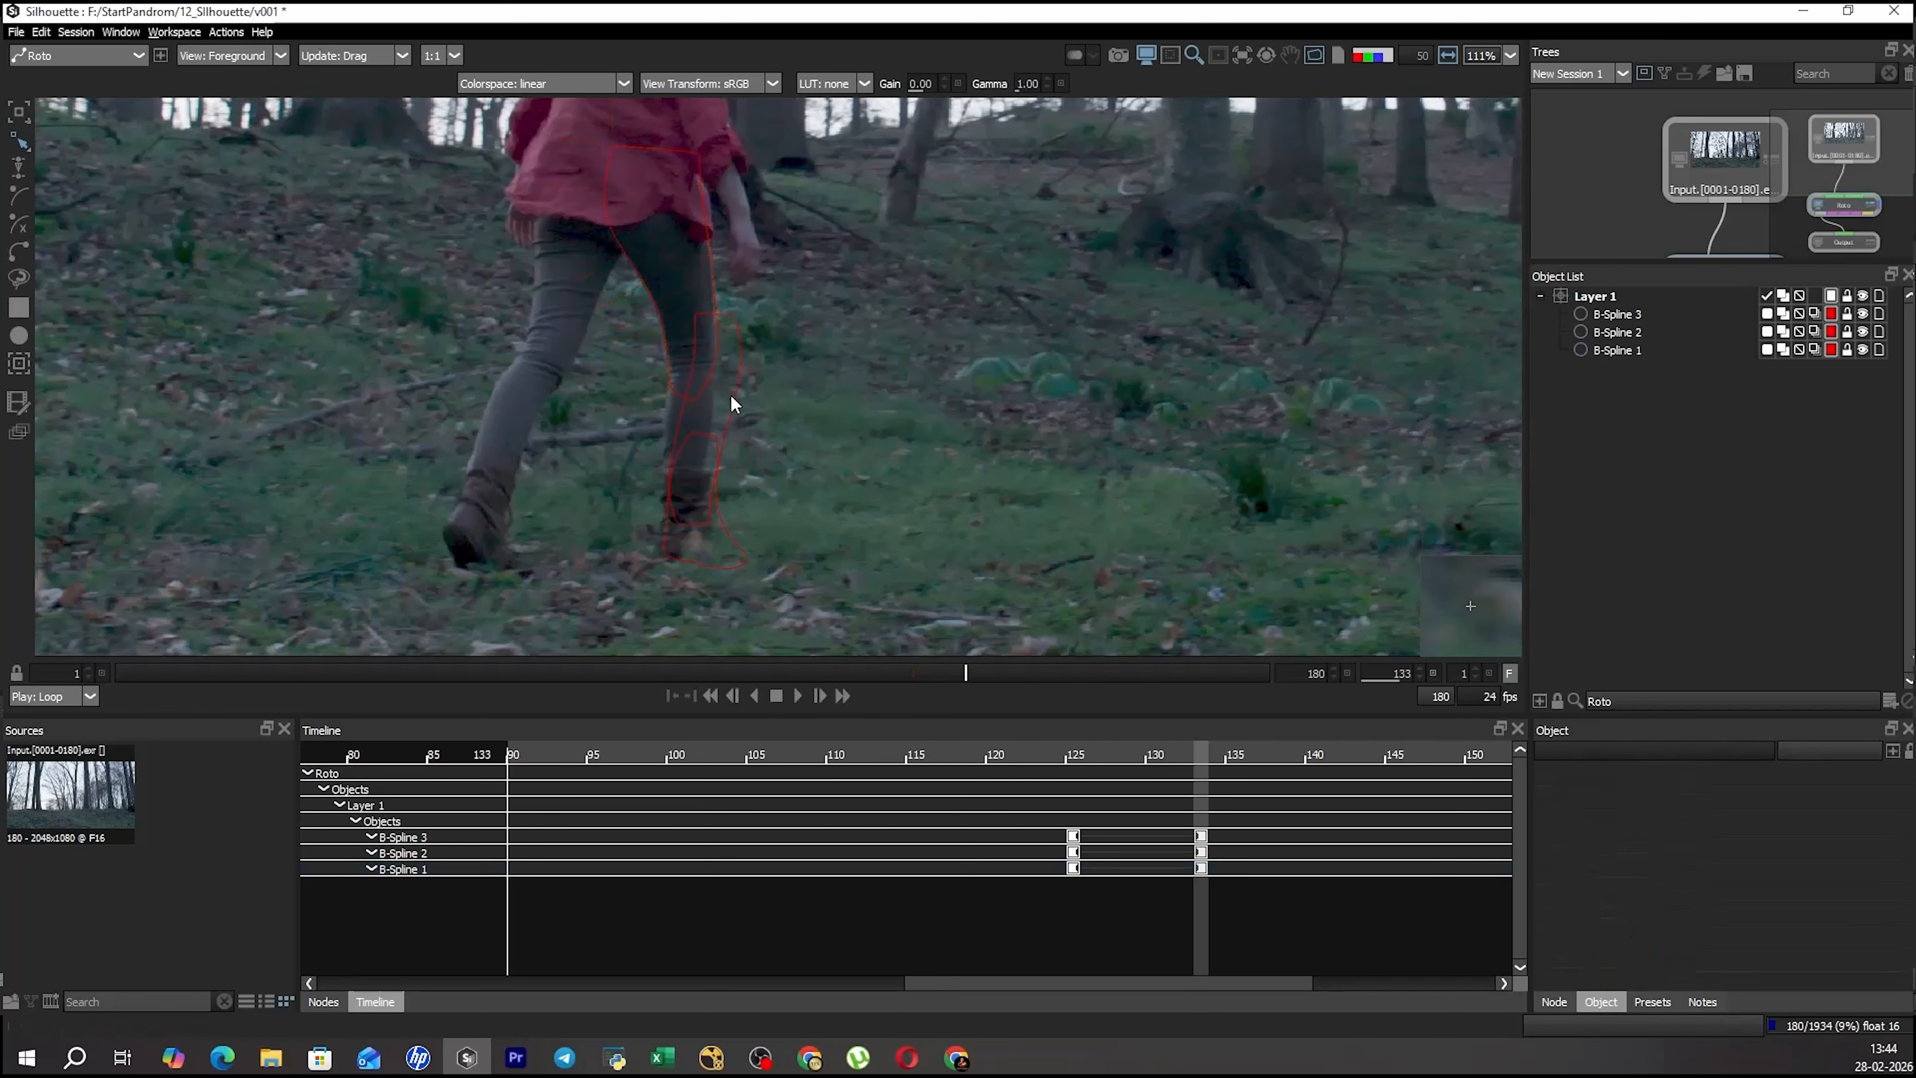
pyautogui.click(732, 403)
pyautogui.moveTo(793, 427); pyautogui.dragTo(793, 452)
pyautogui.press('t')
pyautogui.press('t')
pyautogui.moveTo(871, 314); pyautogui.dragTo(826, 305)
pyautogui.press('r')
pyautogui.click(703, 364)
pyautogui.scroll(1, 702, 359)
pyautogui.click(704, 359)
pyautogui.scroll(2, 704, 359)
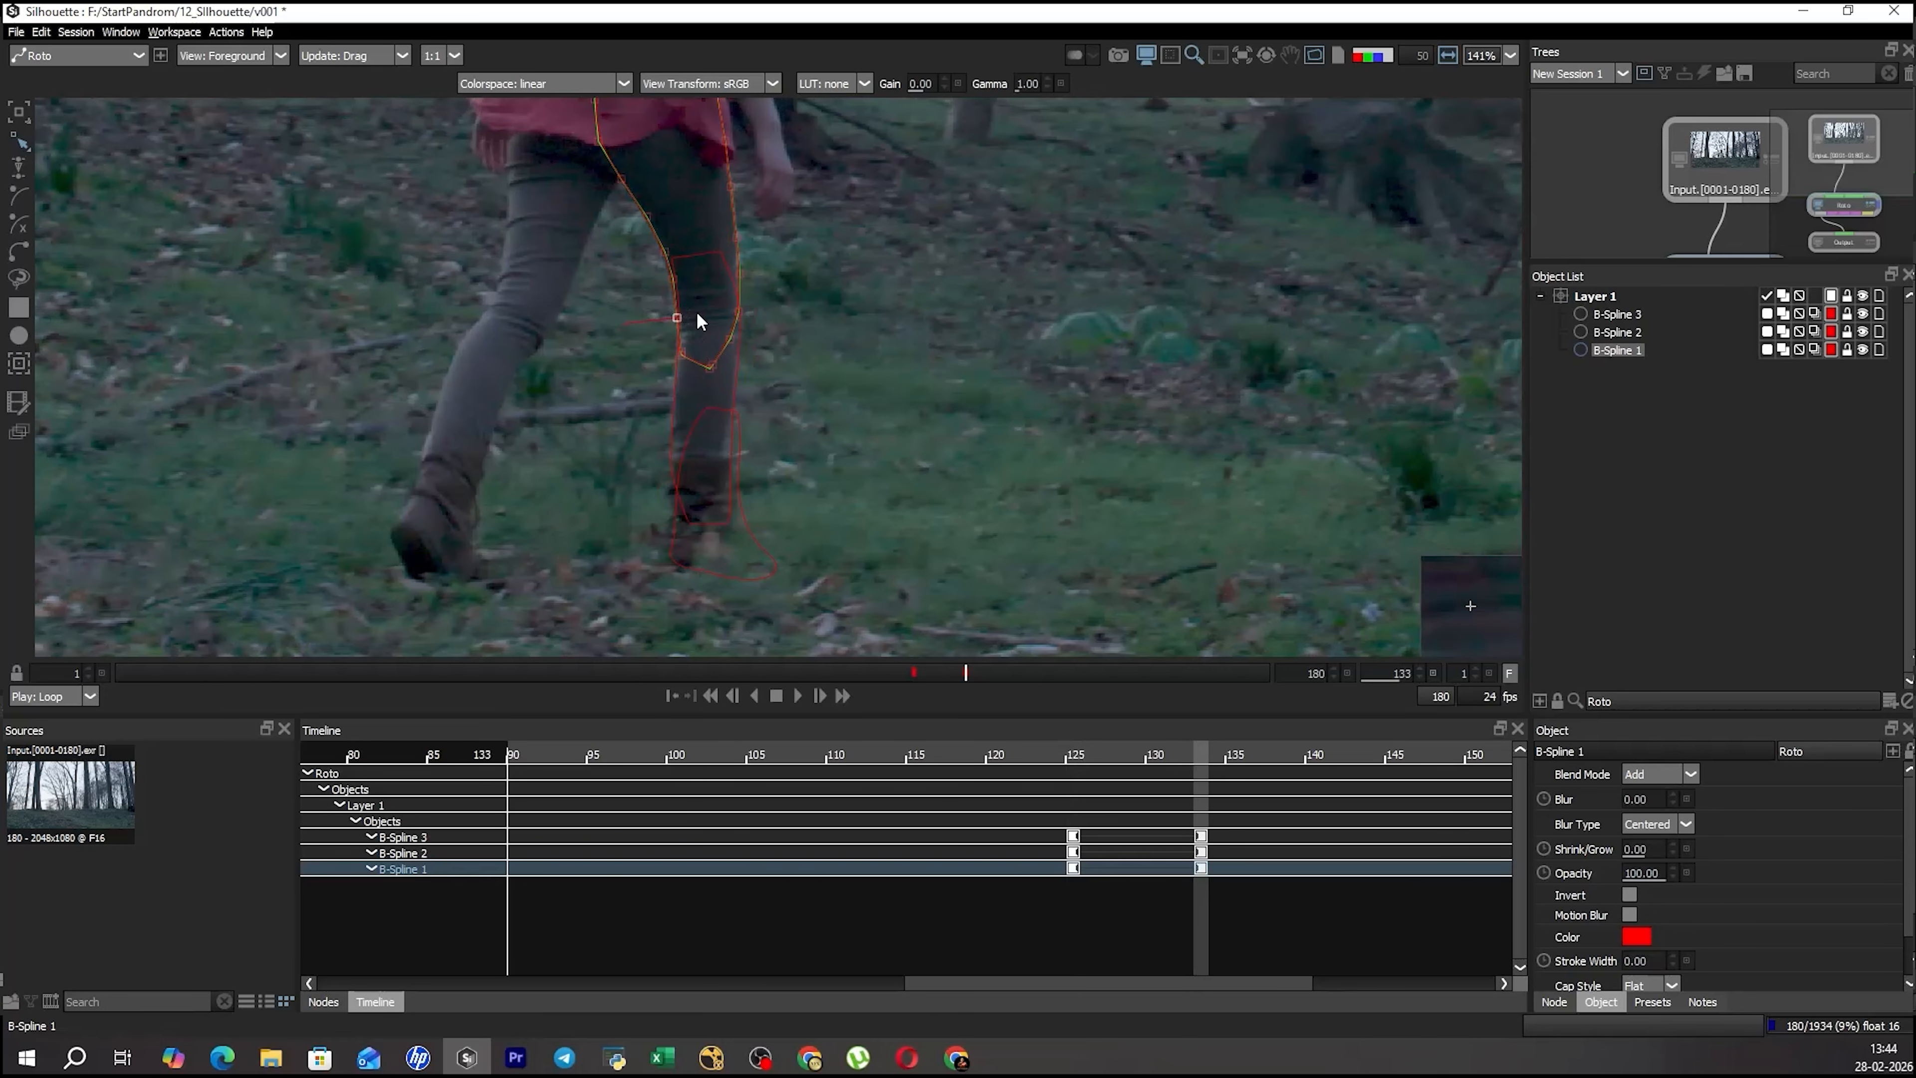
pyautogui.moveTo(718, 235); pyautogui.dragTo(738, 189)
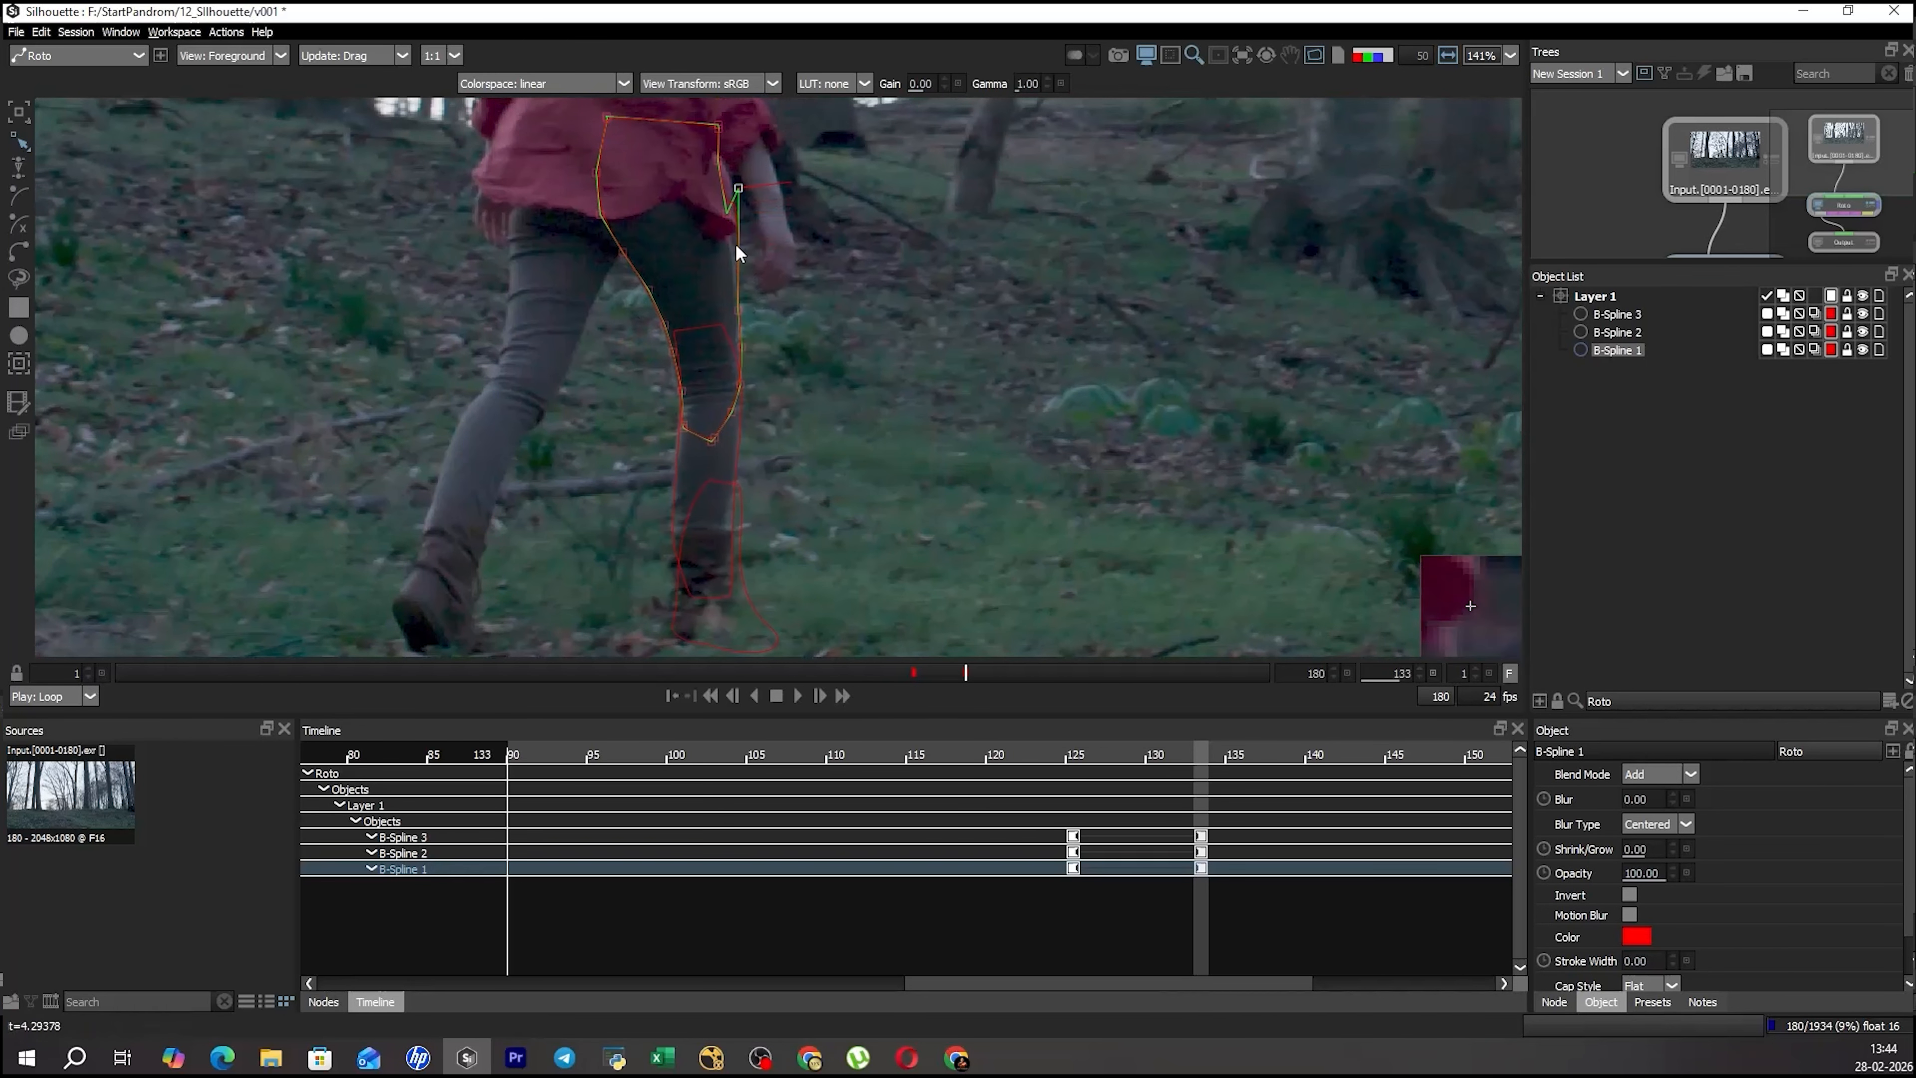
pyautogui.click(739, 310)
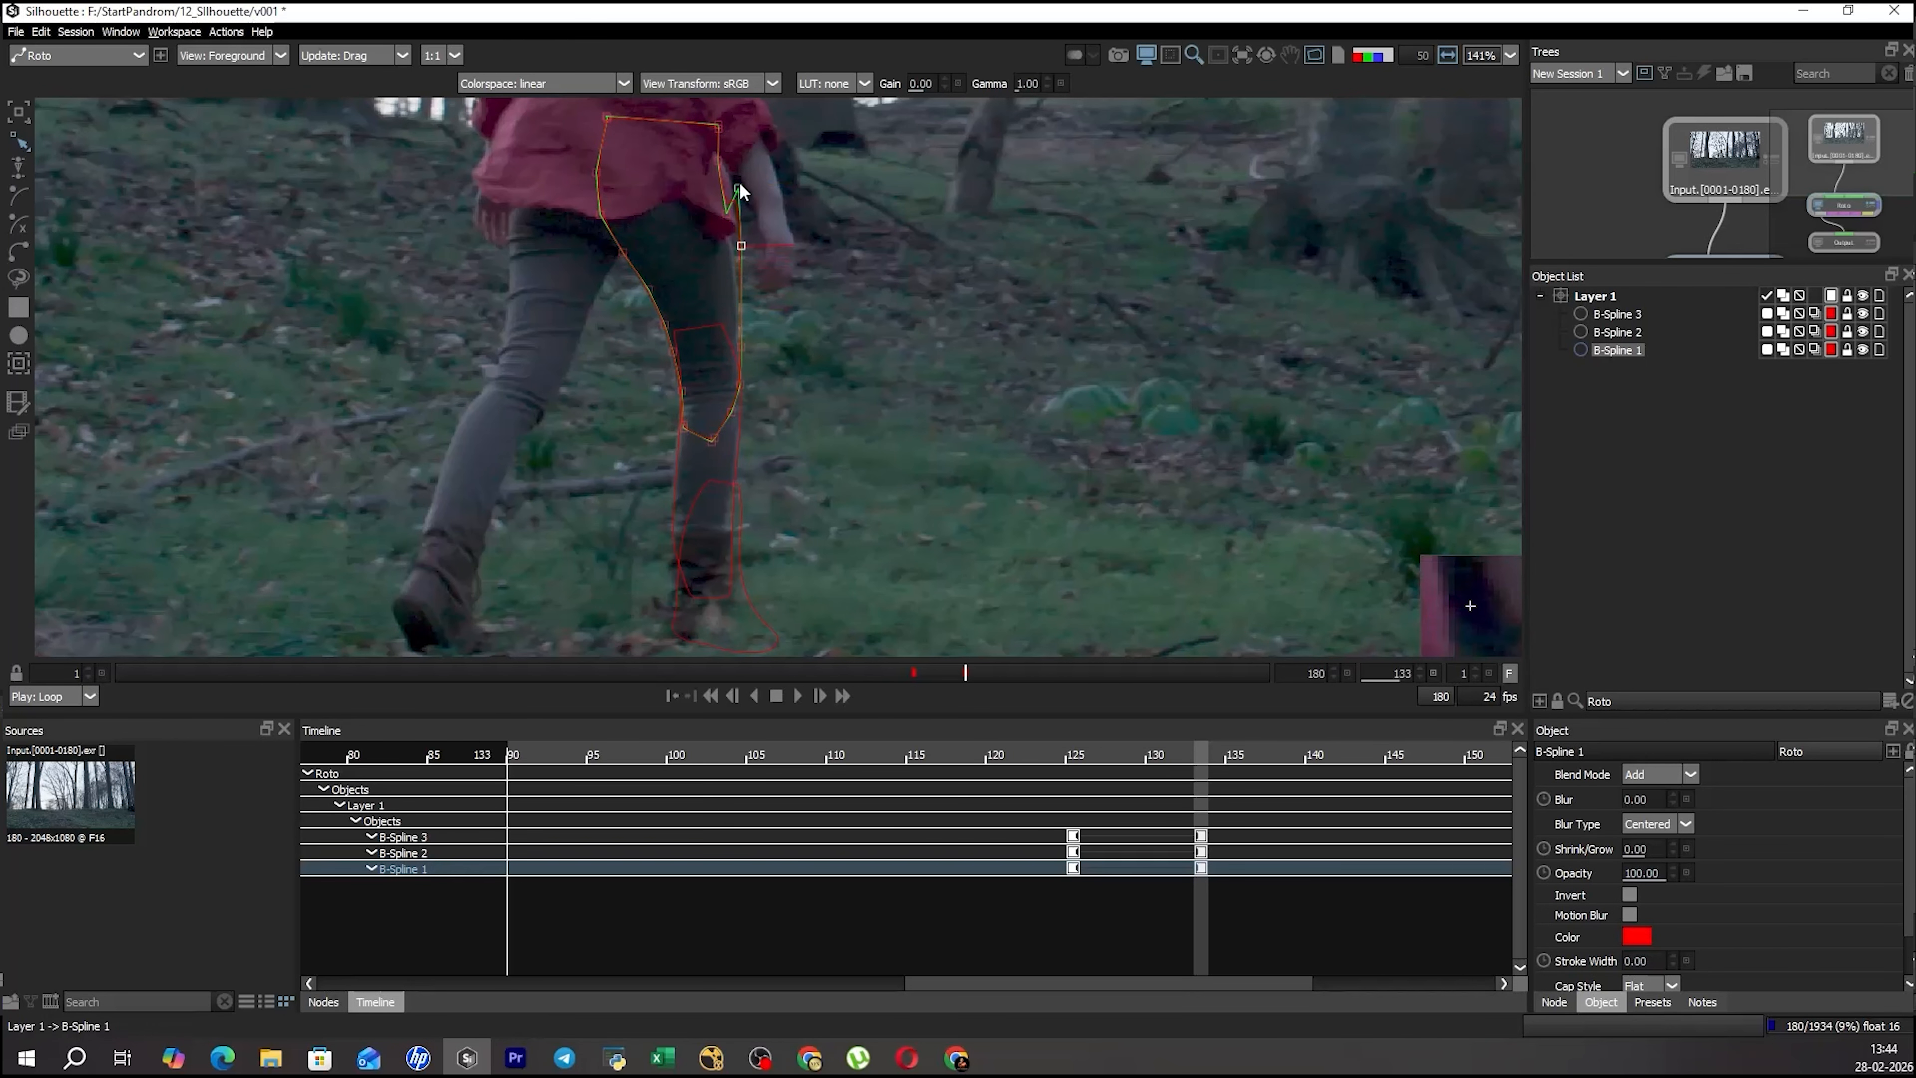
pyautogui.hotkey('ctrl', 'z')
pyautogui.hotkey('ctrl', 'z')
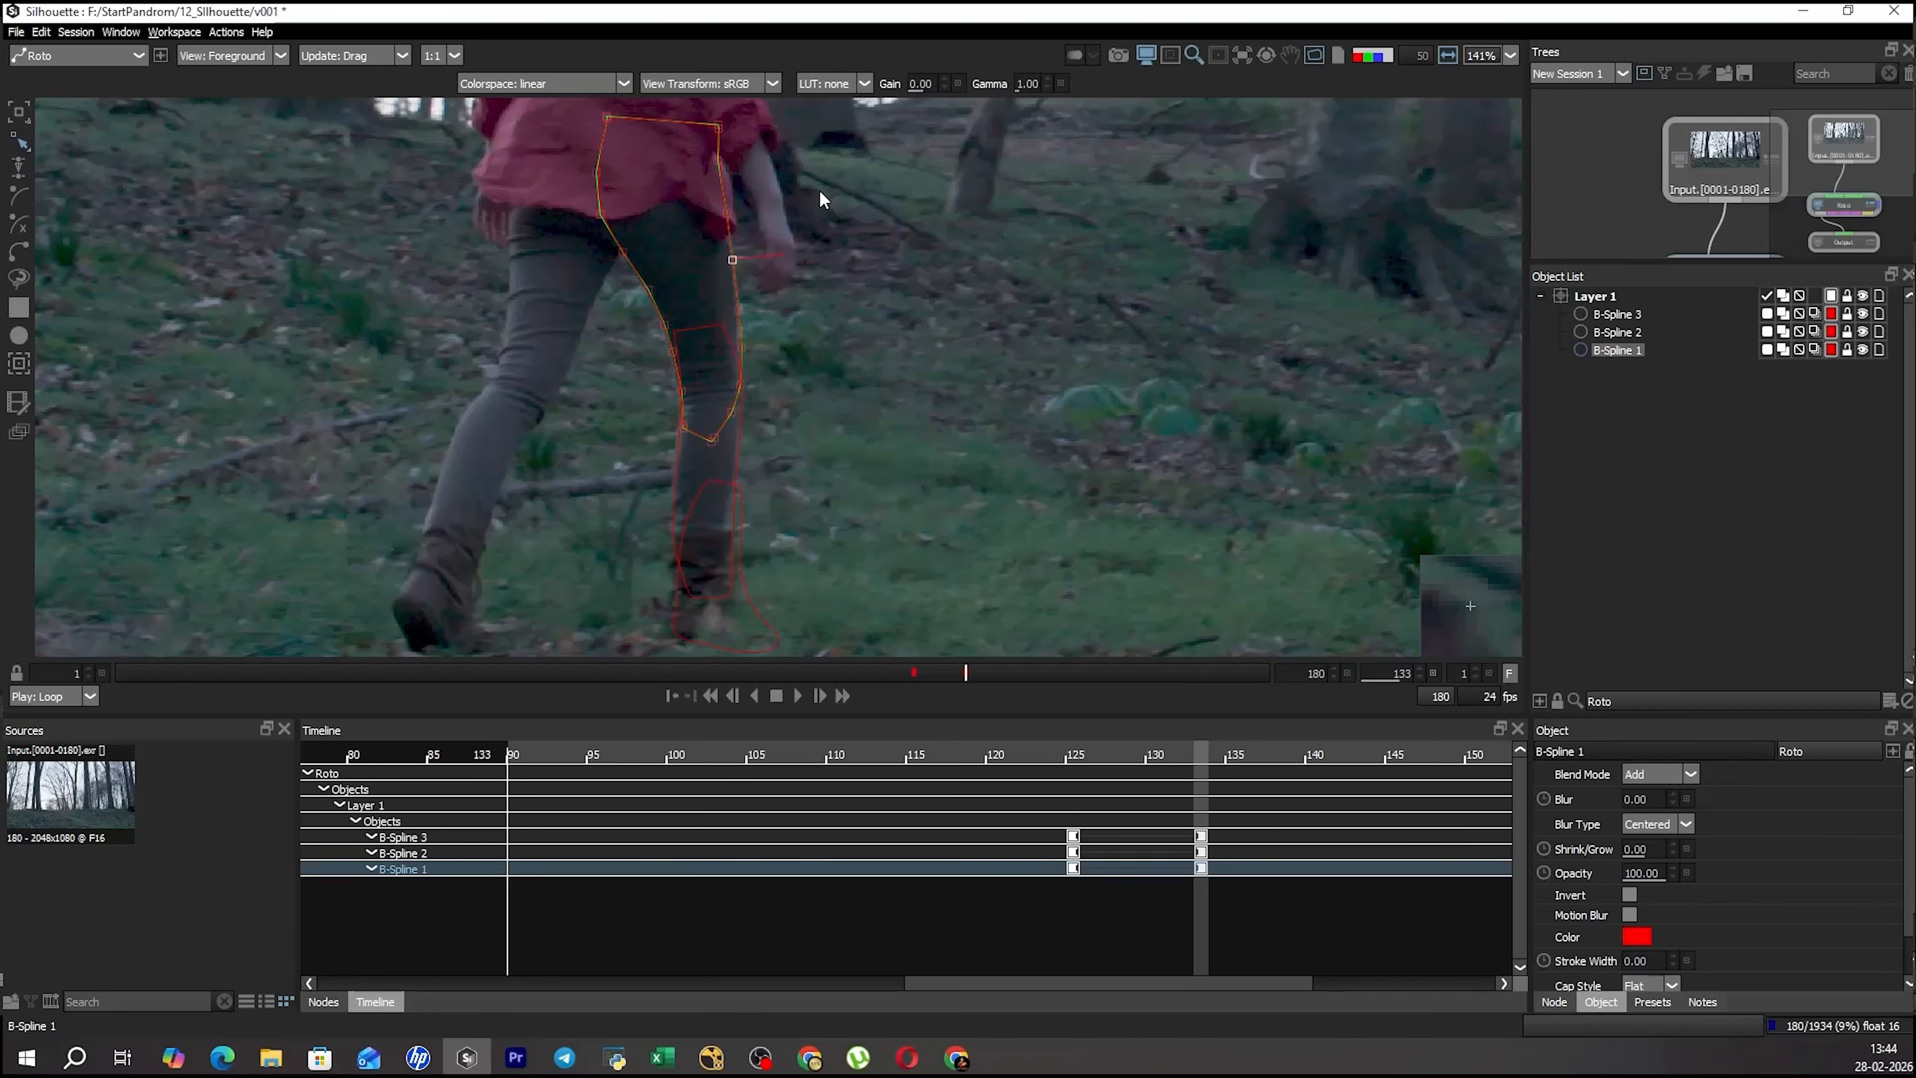
# Select the boot shape and step from the keyframe at 125 through to frame 133 to examine its motion.
pyautogui.click(803, 240)
pyautogui.moveTo(775, 386); pyautogui.dragTo(781, 357)
pyautogui.click(750, 302)
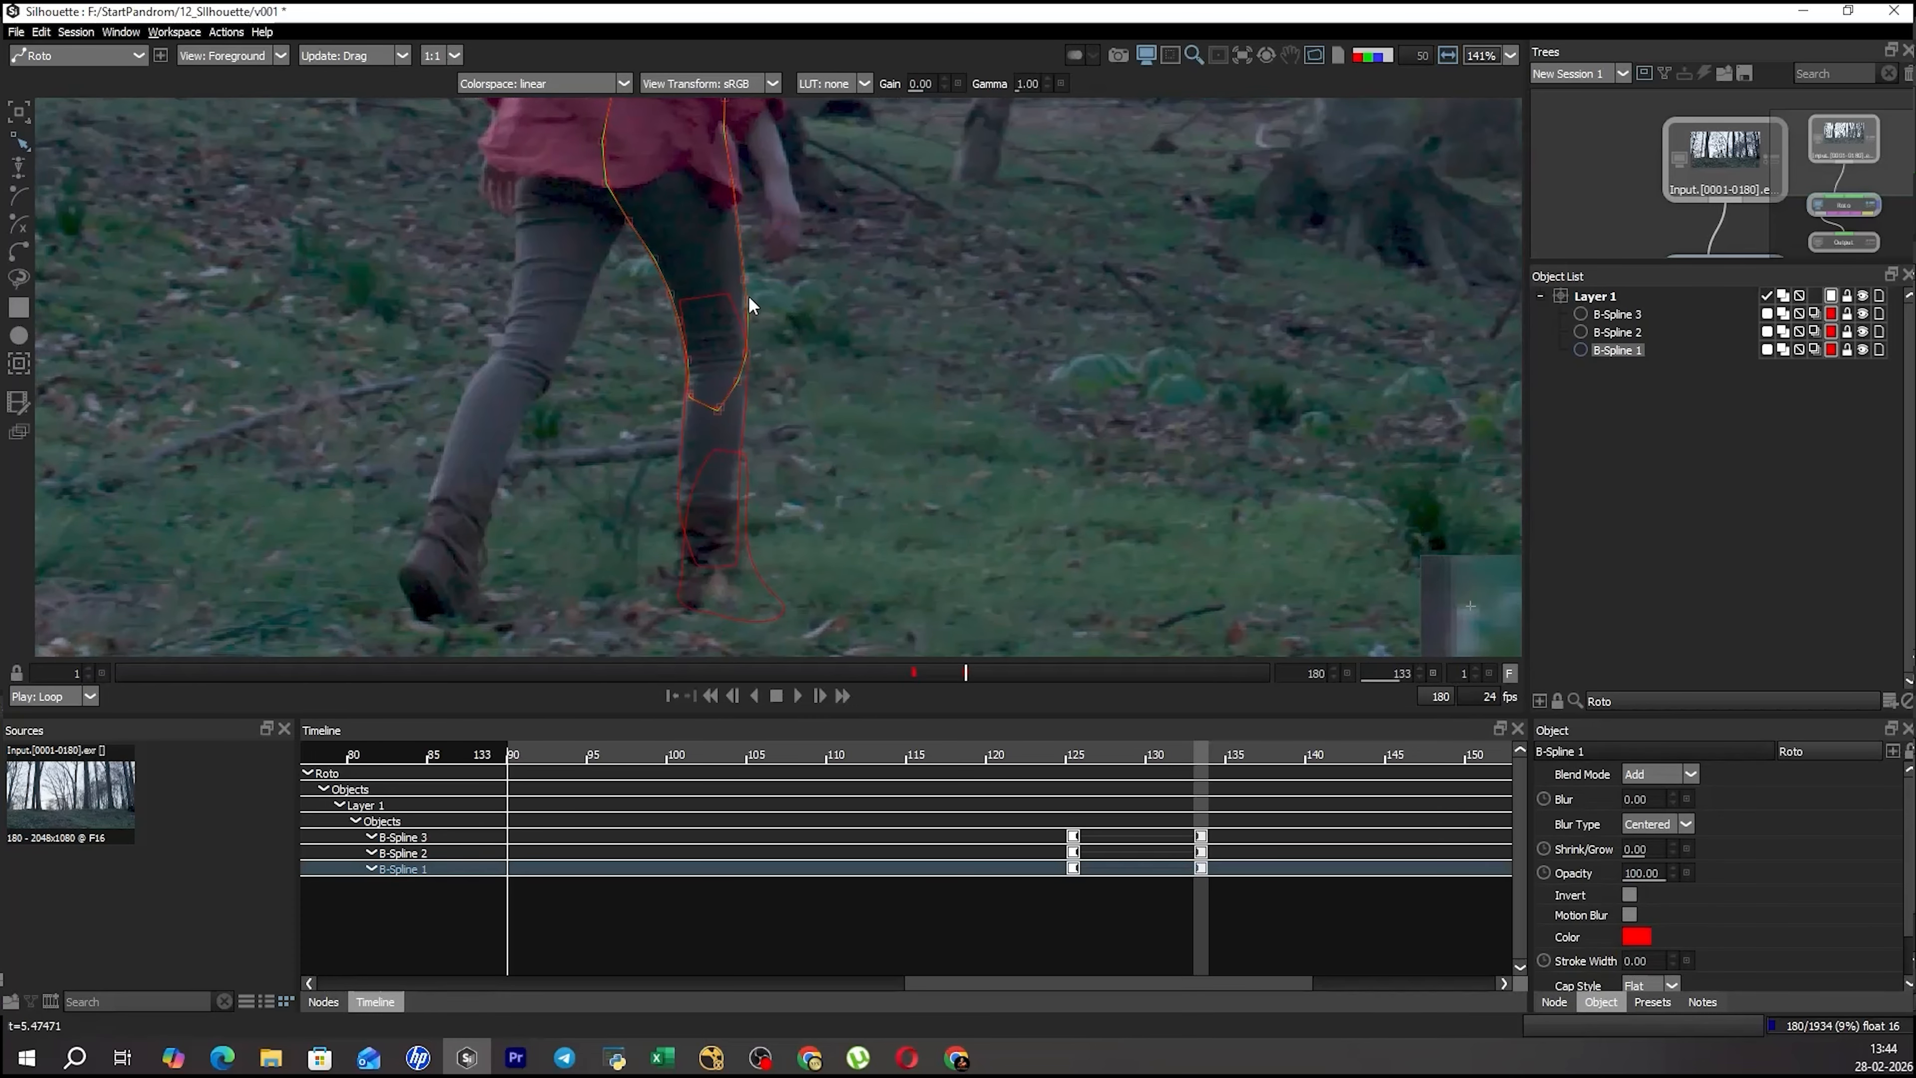
pyautogui.moveTo(753, 492); pyautogui.dragTo(767, 407)
pyautogui.click(770, 494)
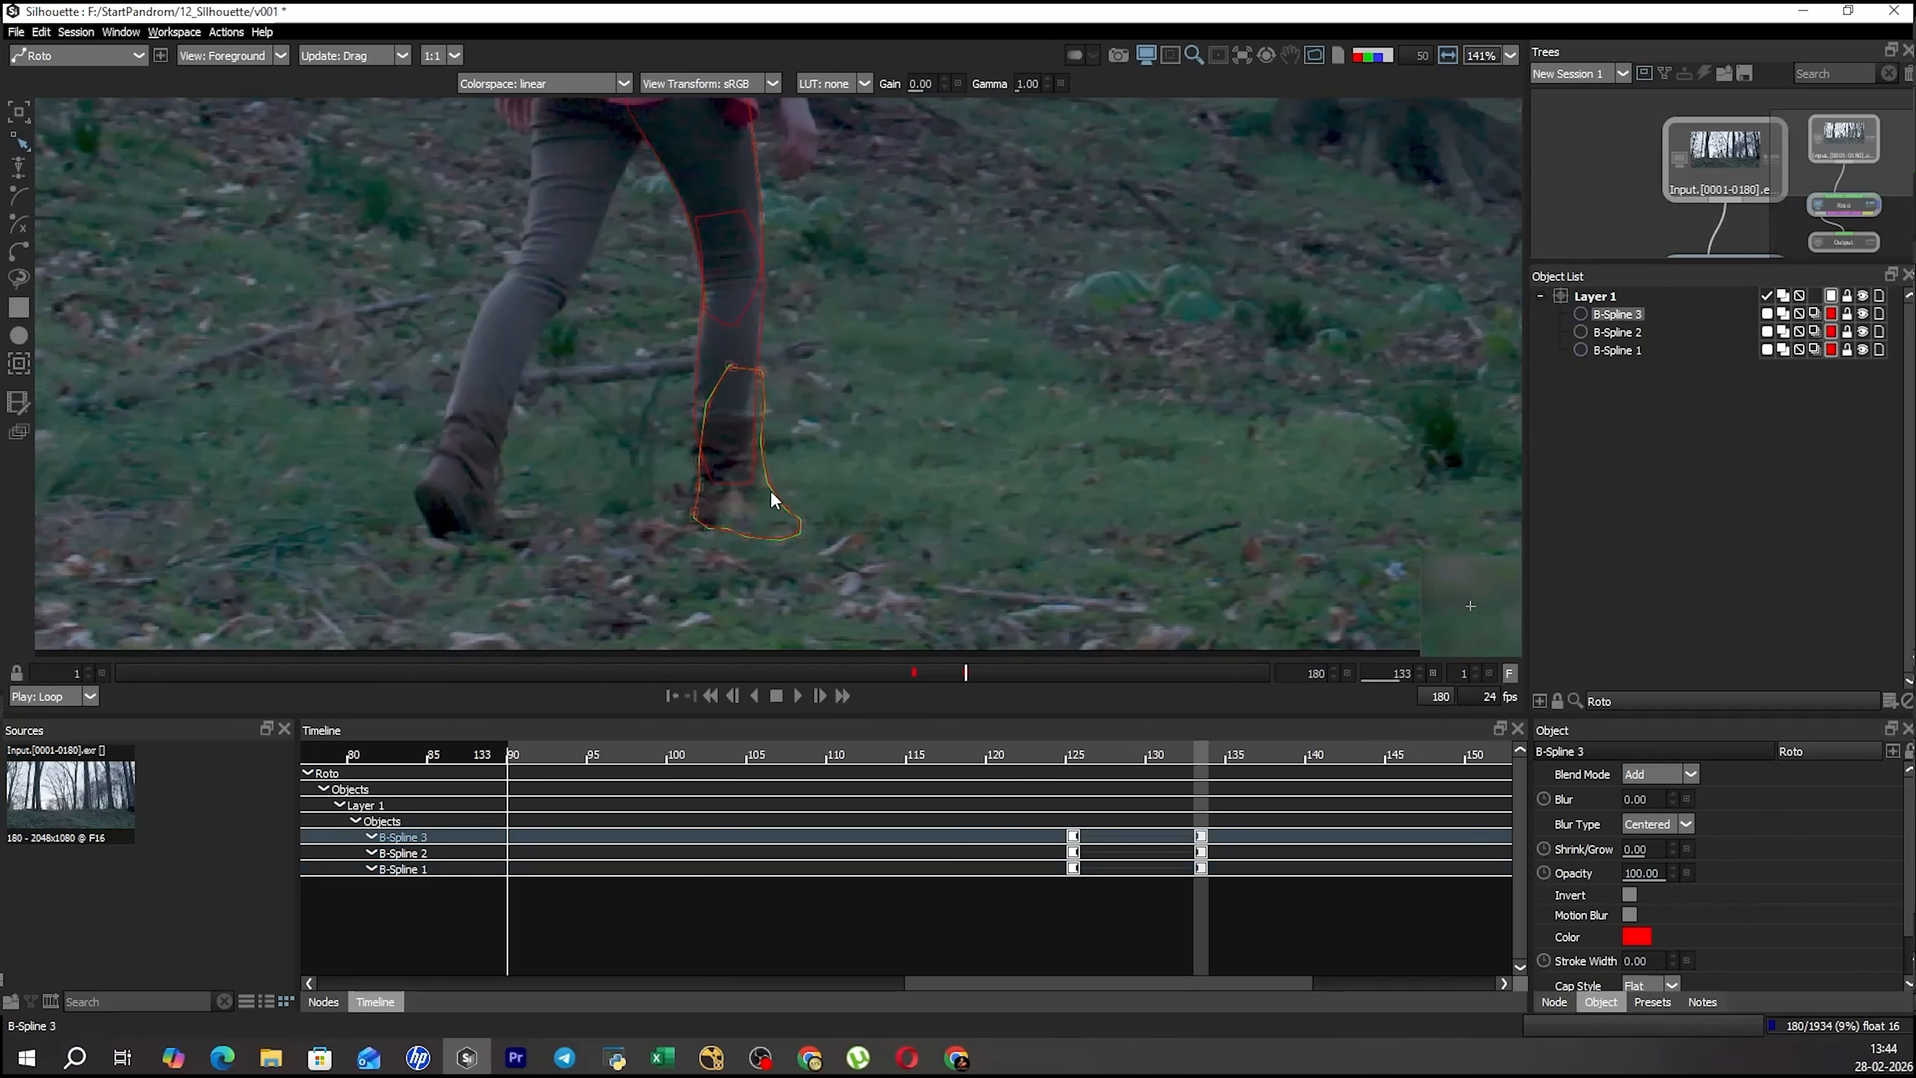
pyautogui.hotkey('shift', 'z')
pyautogui.press('x')
pyautogui.press('x')
pyautogui.press('x')
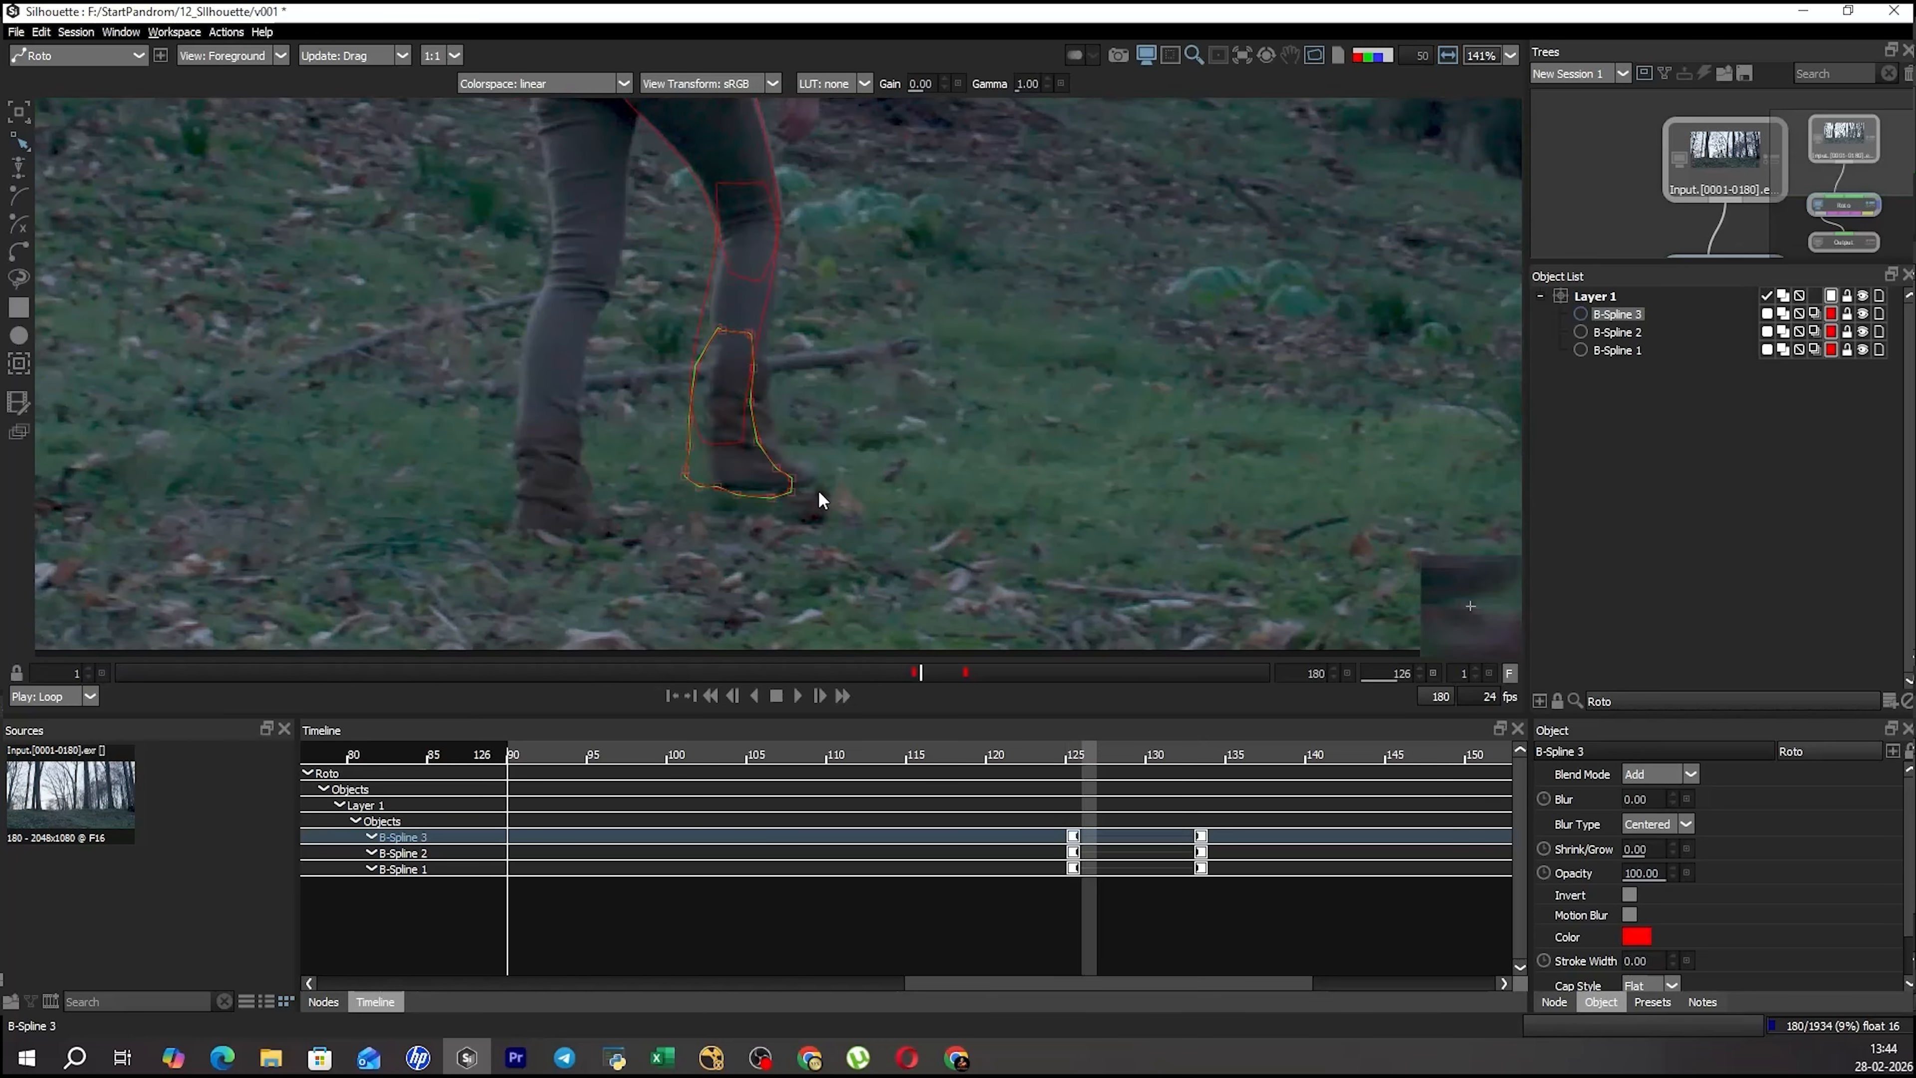
pyautogui.press('x')
pyautogui.press('x')
pyautogui.press('x')
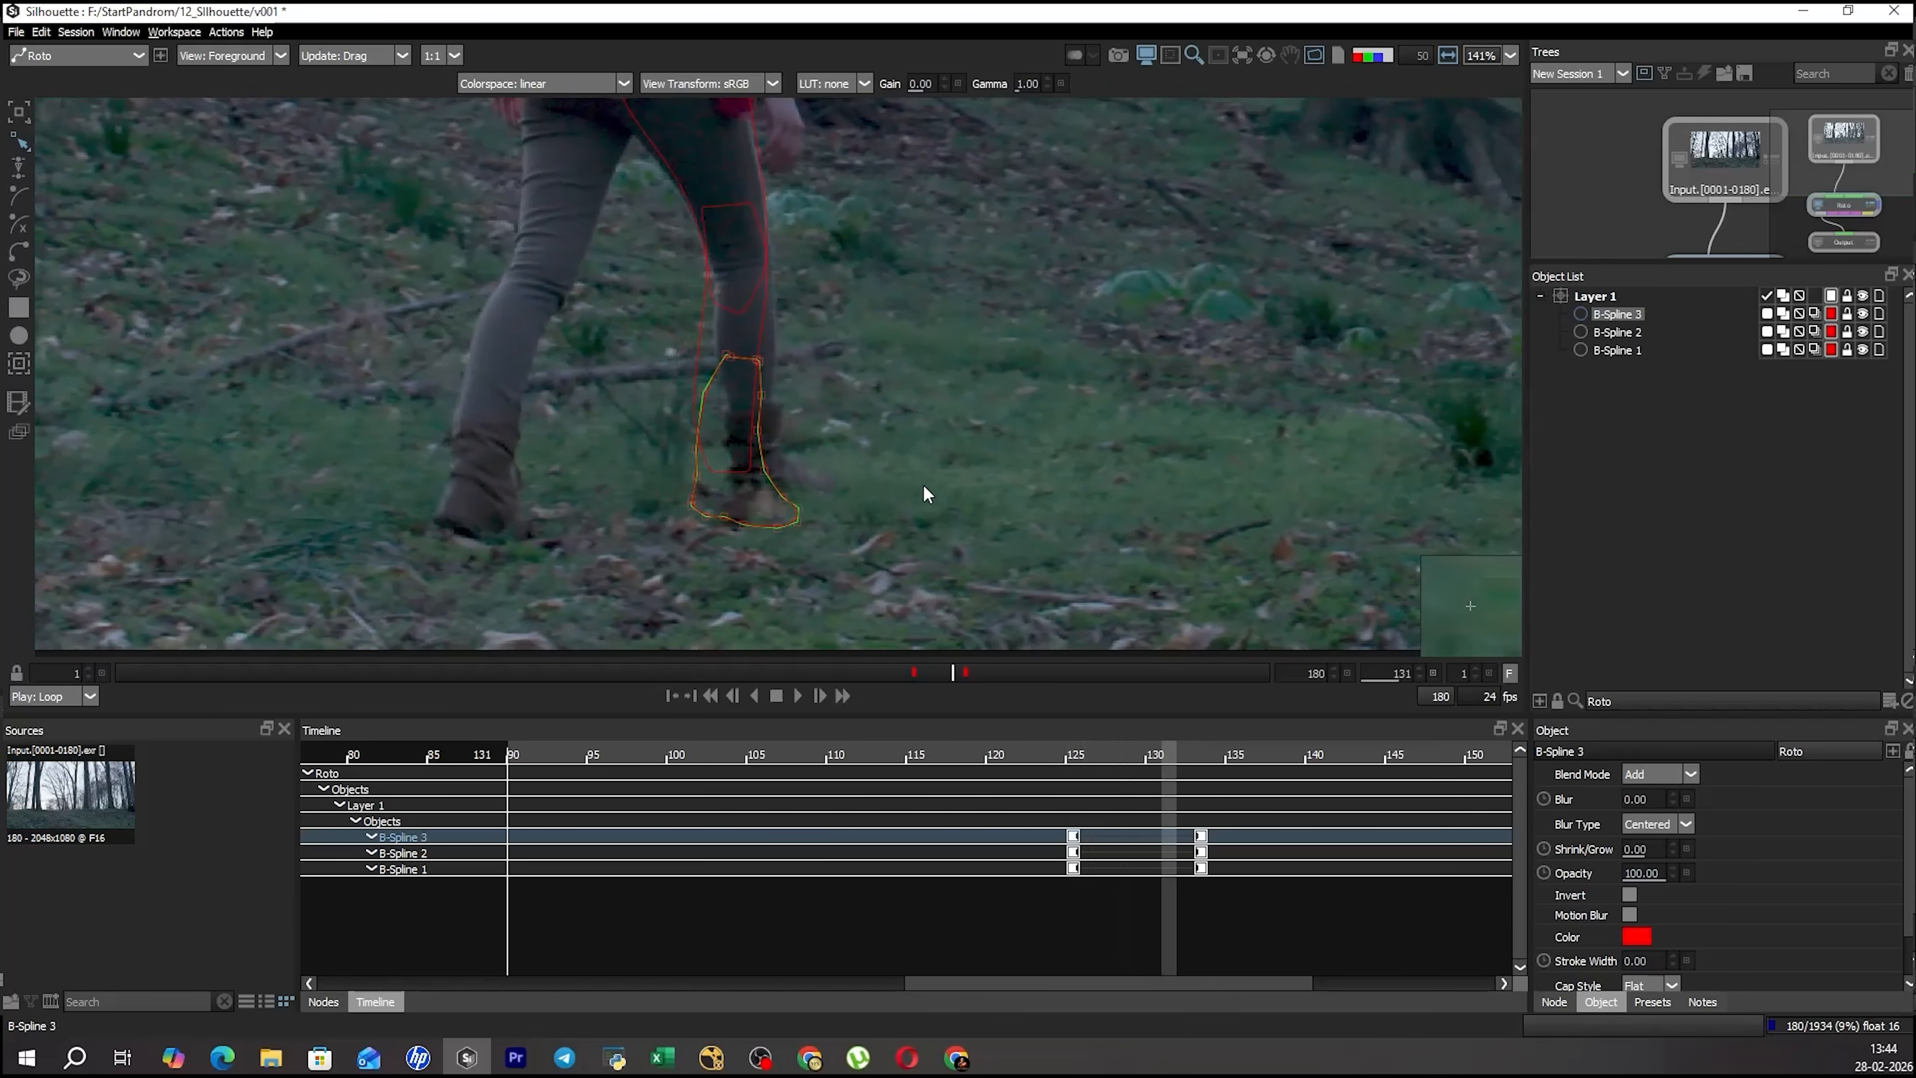
pyautogui.press('x')
pyautogui.press('x')
# Reposition and slightly scale down the boot shape at frame 133 to fit the boot, and deselect it.
pyautogui.press('t')
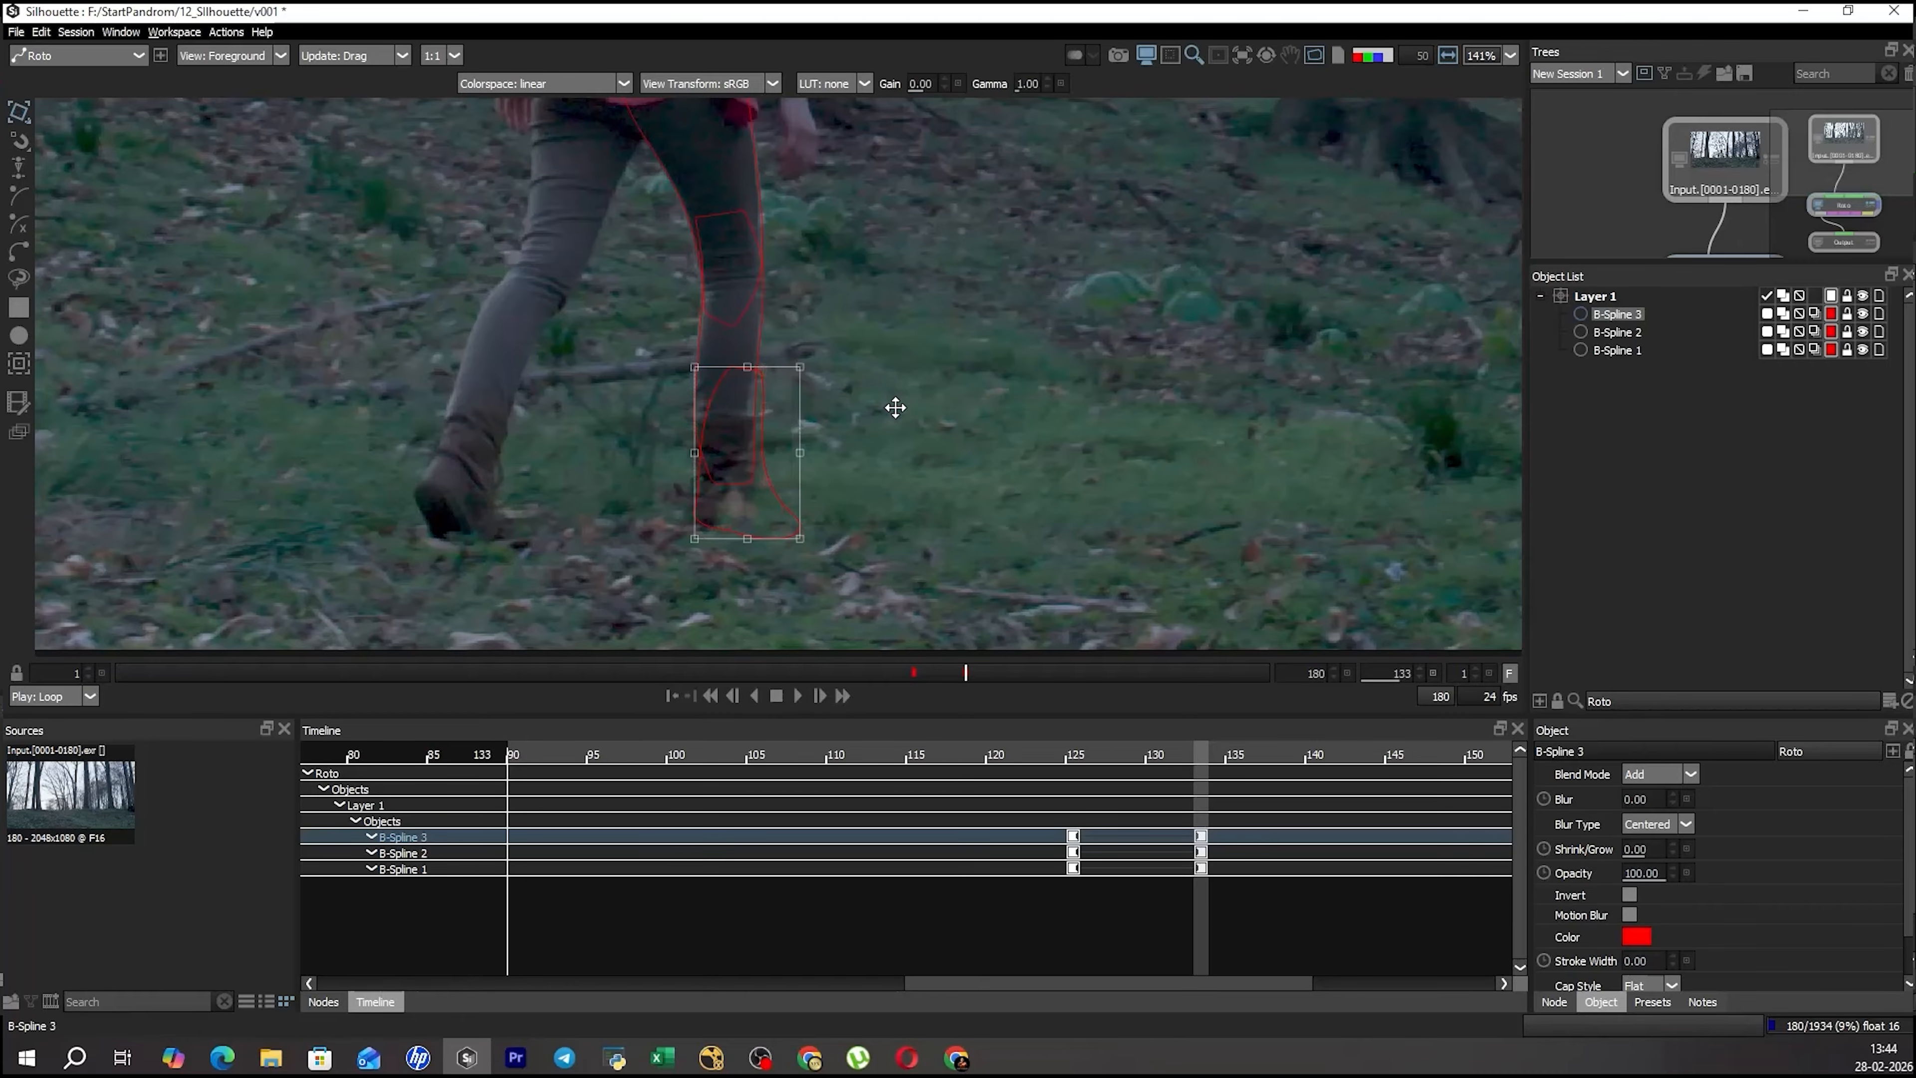
pyautogui.moveTo(860, 359); pyautogui.dragTo(841, 374)
pyautogui.press('r')
pyautogui.press('t')
pyautogui.moveTo(793, 540); pyautogui.dragTo(789, 526)
pyautogui.click(789, 364)
pyautogui.click(756, 370)
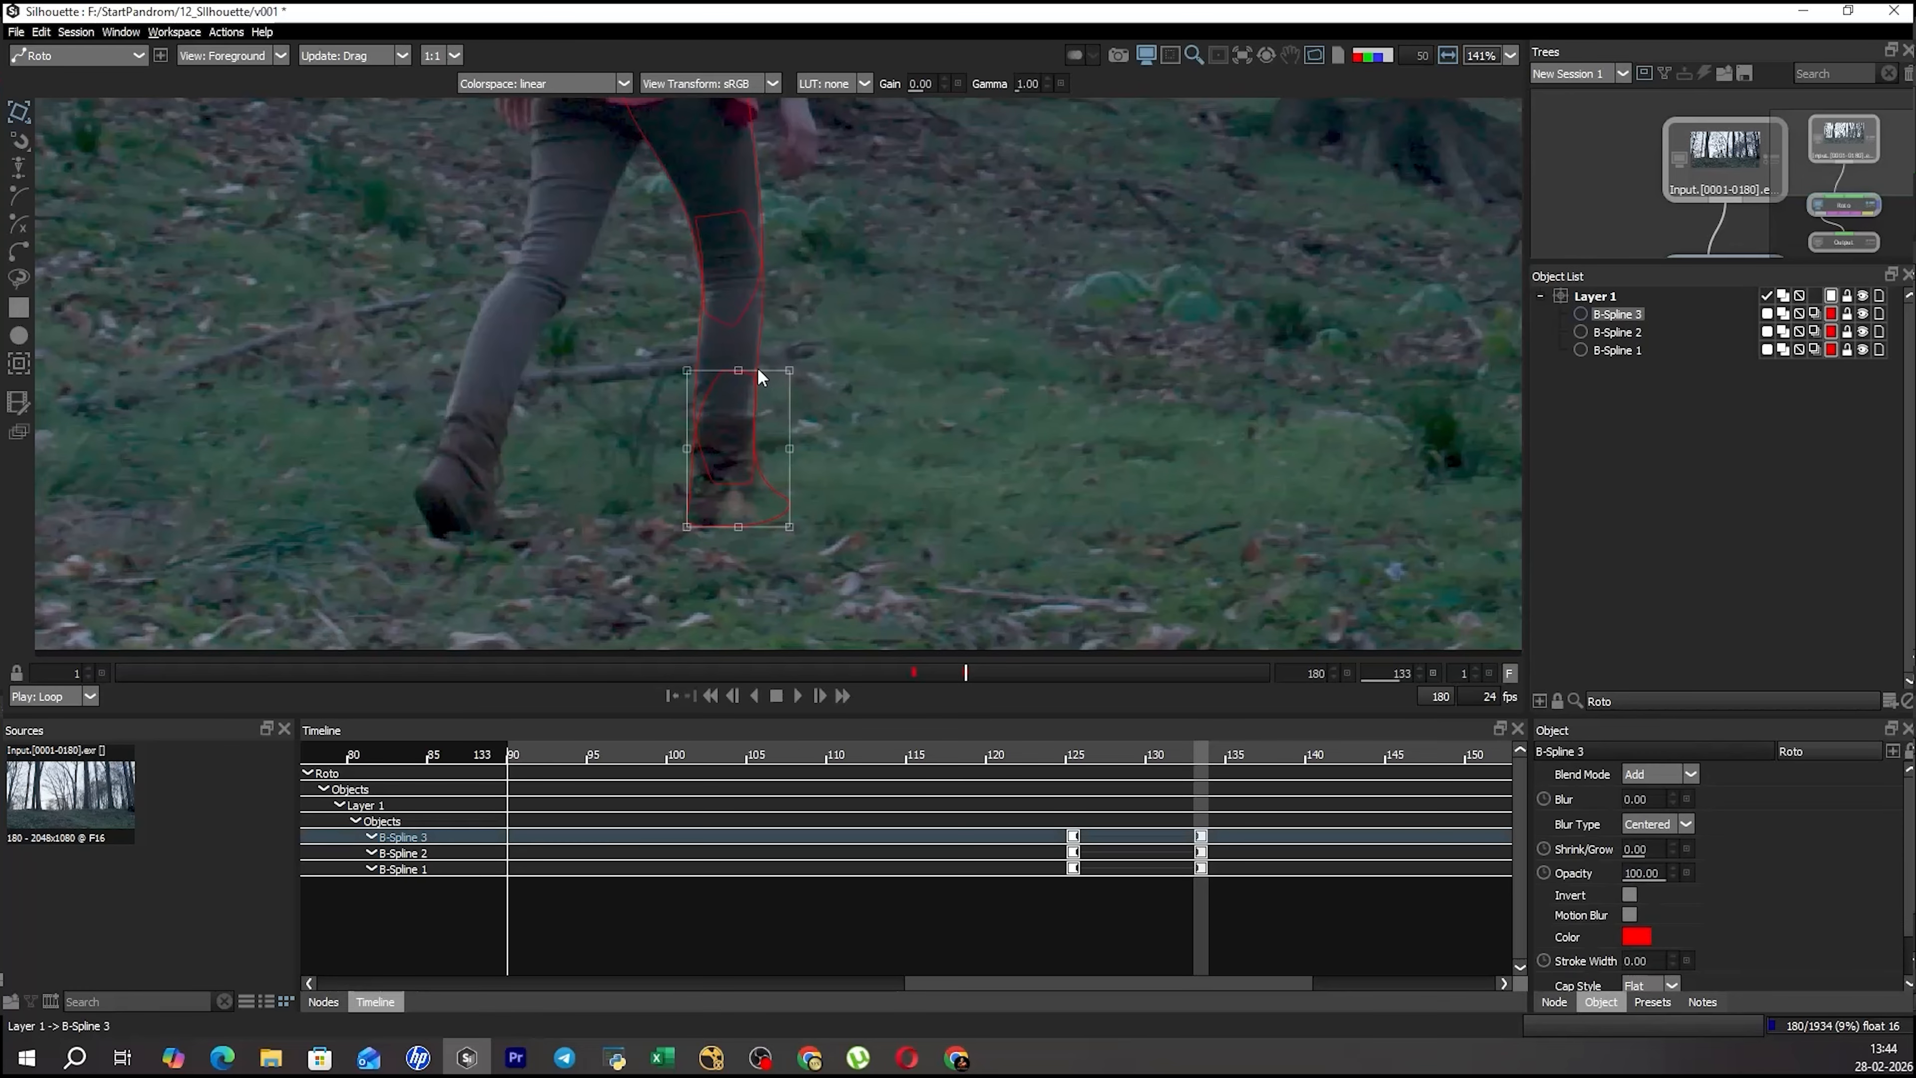
pyautogui.moveTo(789, 370); pyautogui.dragTo(777, 370)
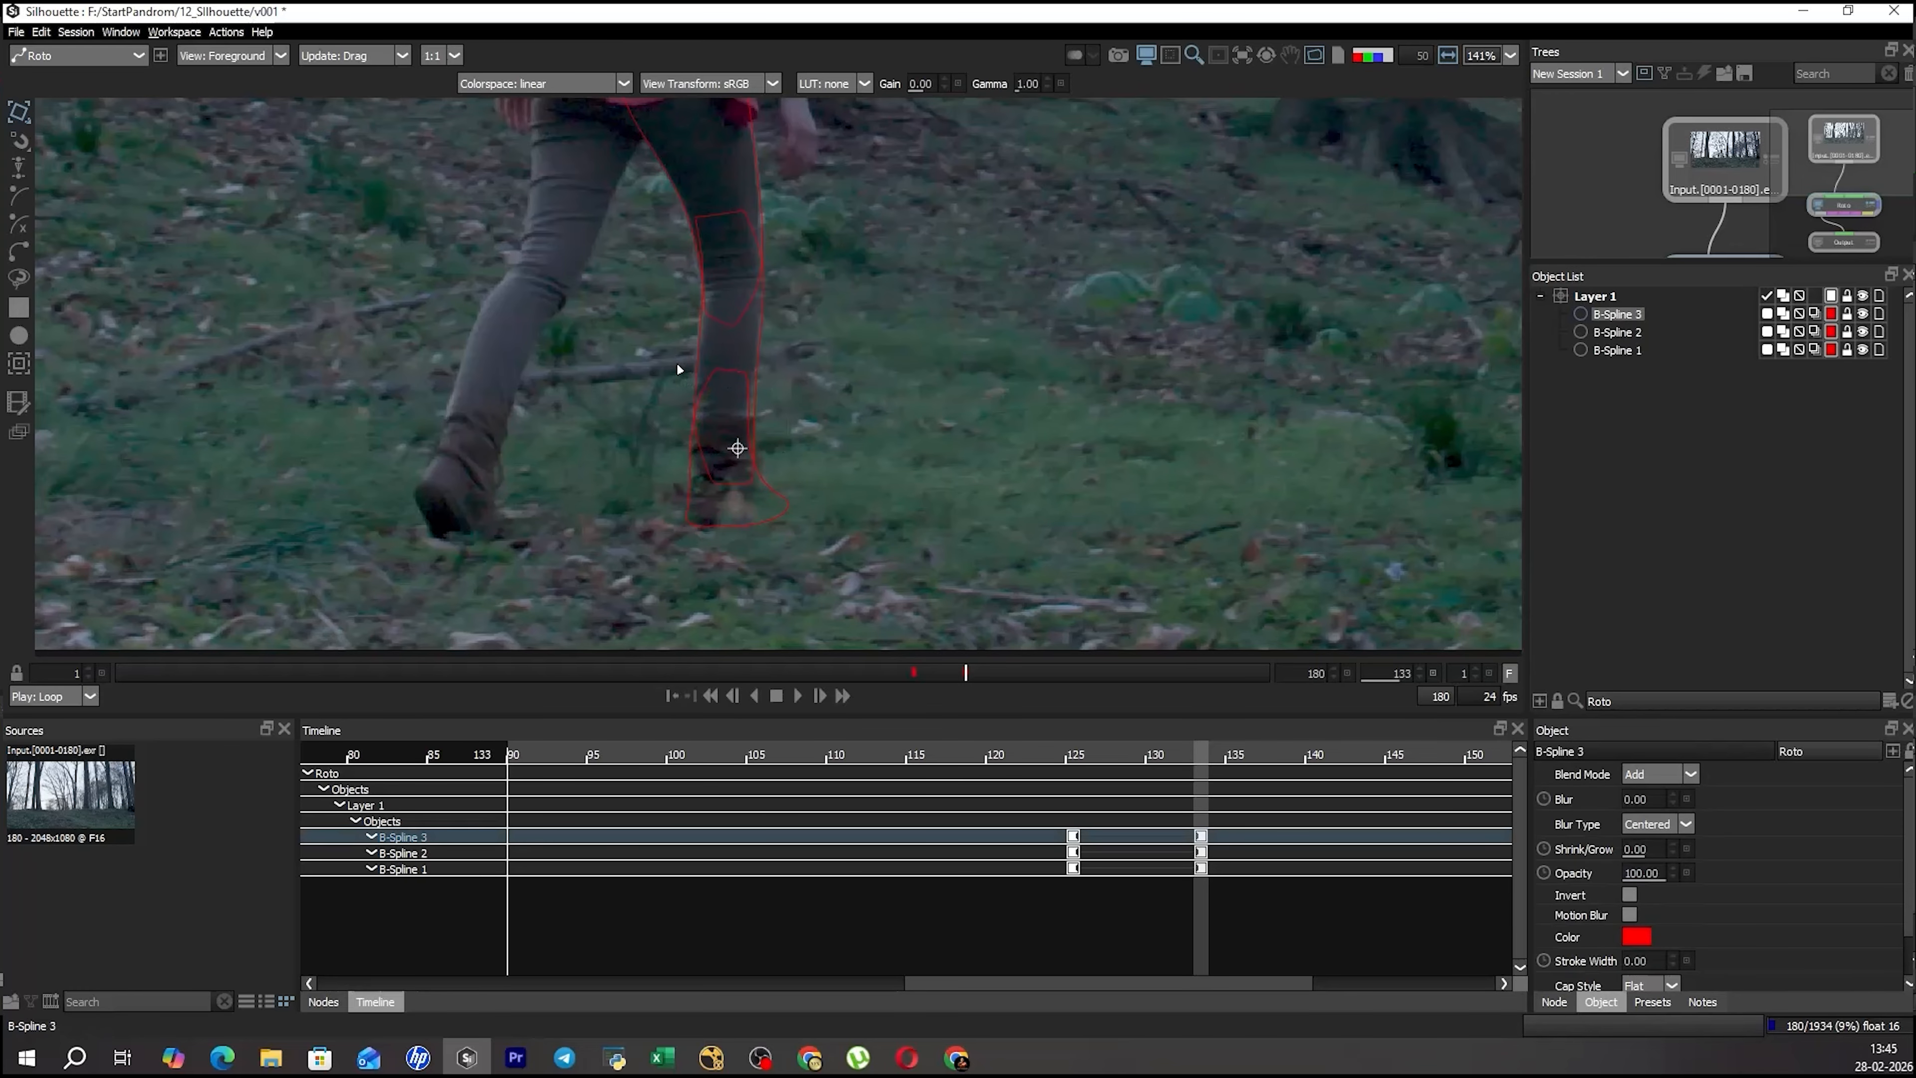
pyautogui.click(950, 483)
# Preview the leg shapes as a filled matte overlay and return to the foreground view.
pyautogui.scroll(-3, 905, 468)
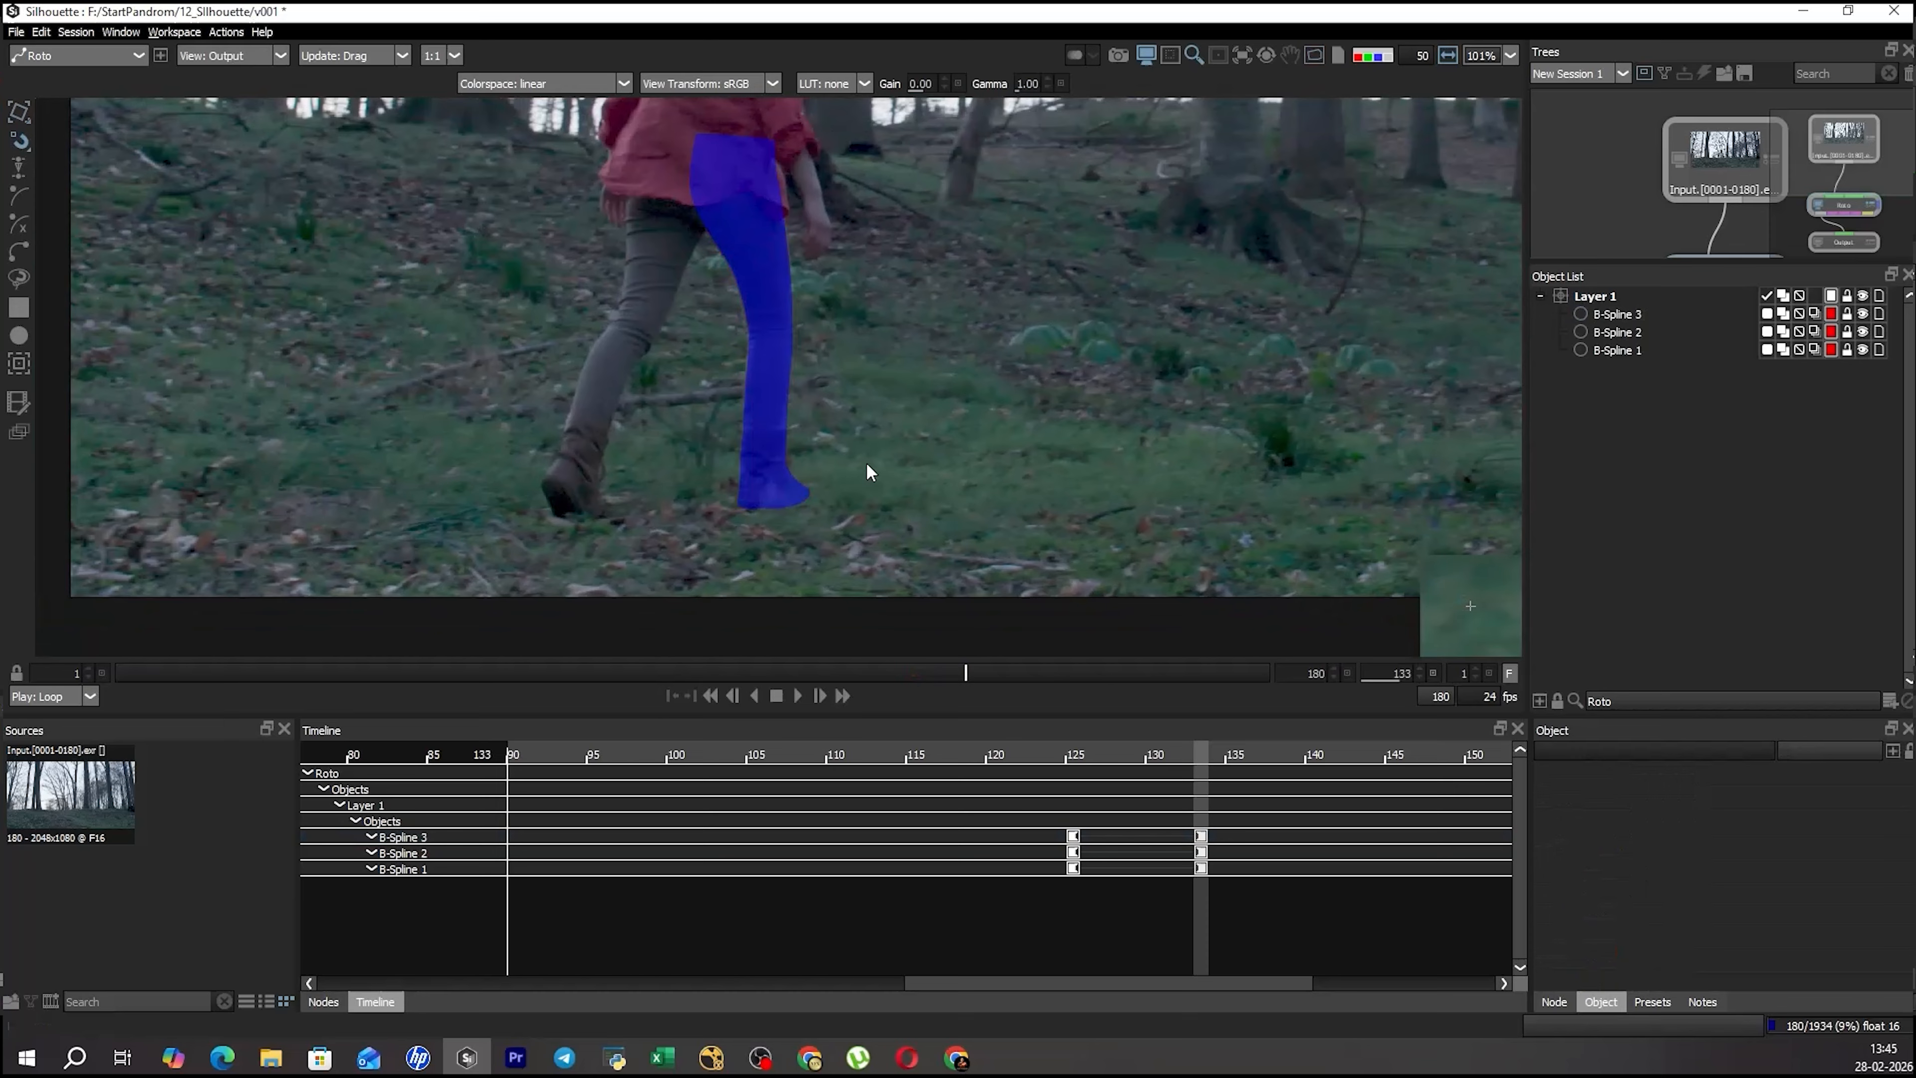
pyautogui.click(789, 392)
pyautogui.click(934, 318)
# Select all three leg shapes at frame 129 and transform them together to line up with the thigh.
pyautogui.hotkey('ctrl', 'a')
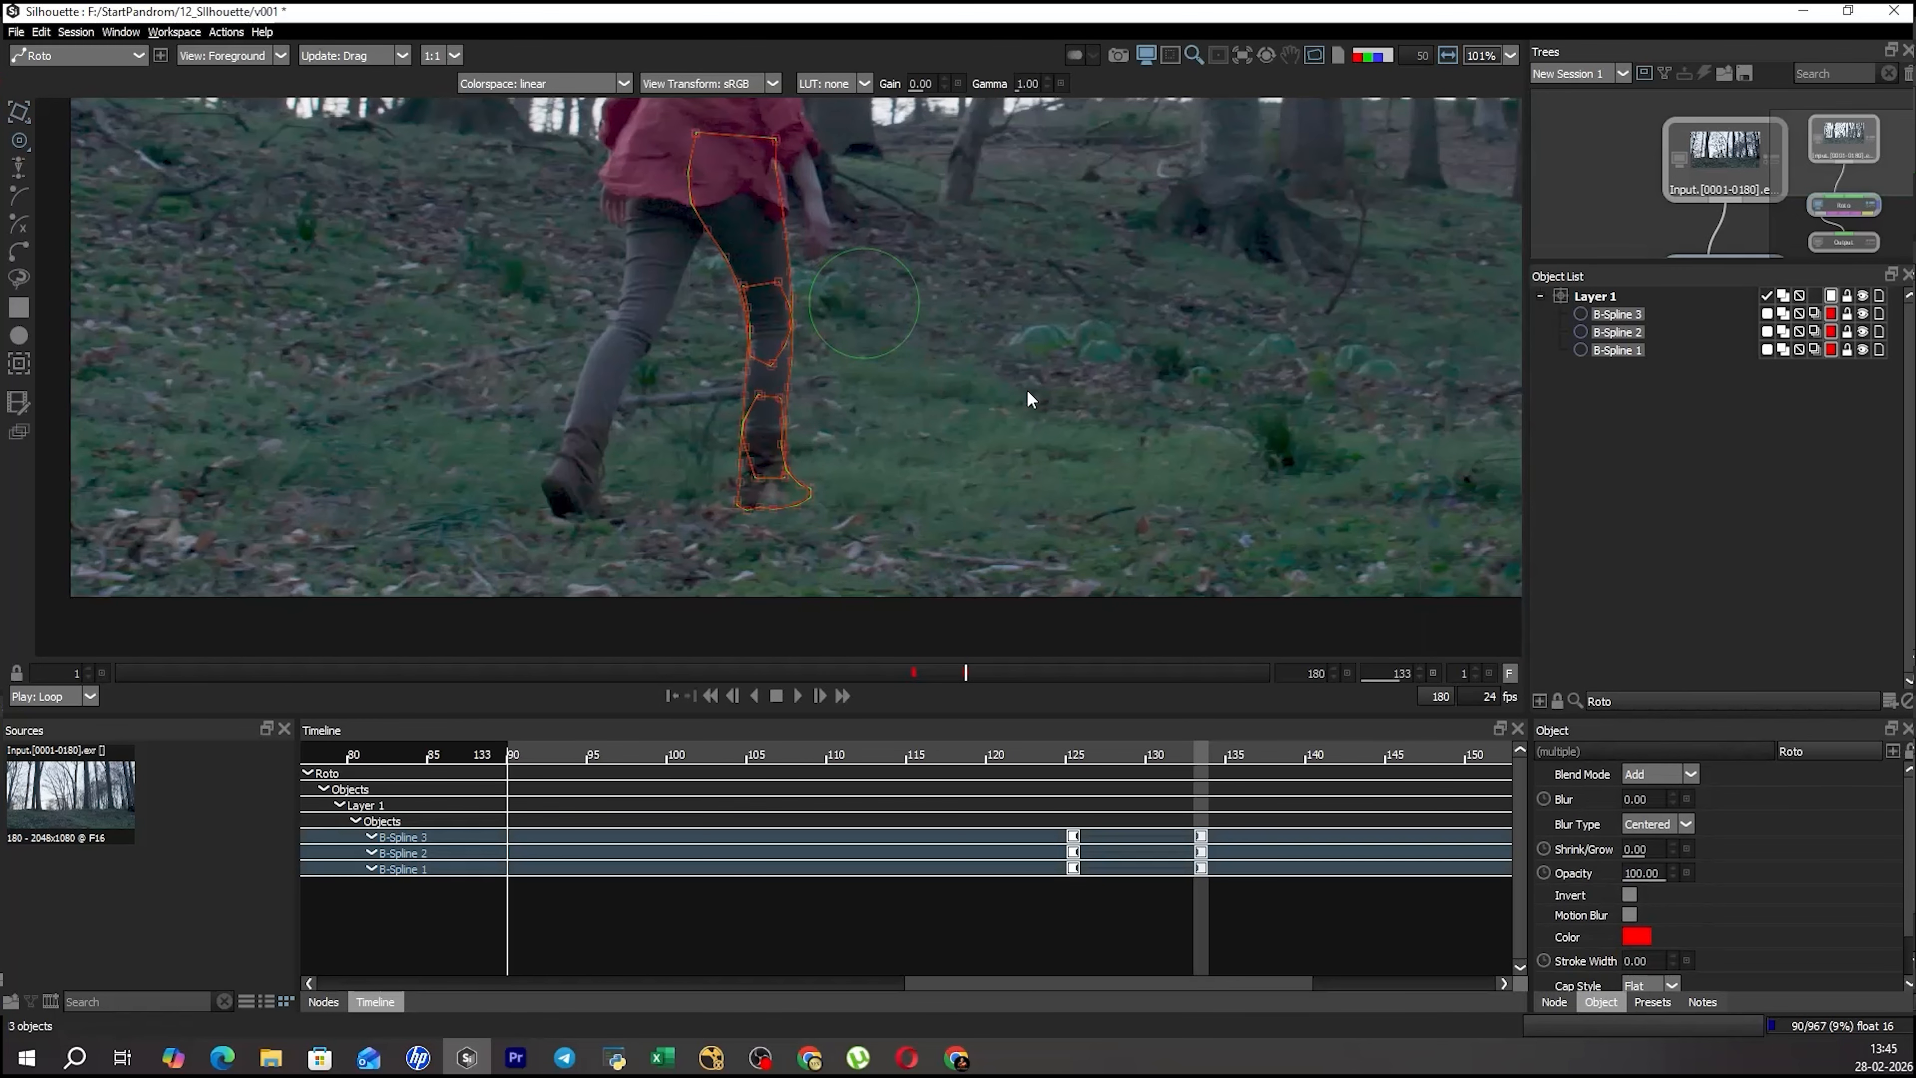
pyautogui.click(1180, 754)
pyautogui.moveTo(1180, 756); pyautogui.dragTo(1134, 776)
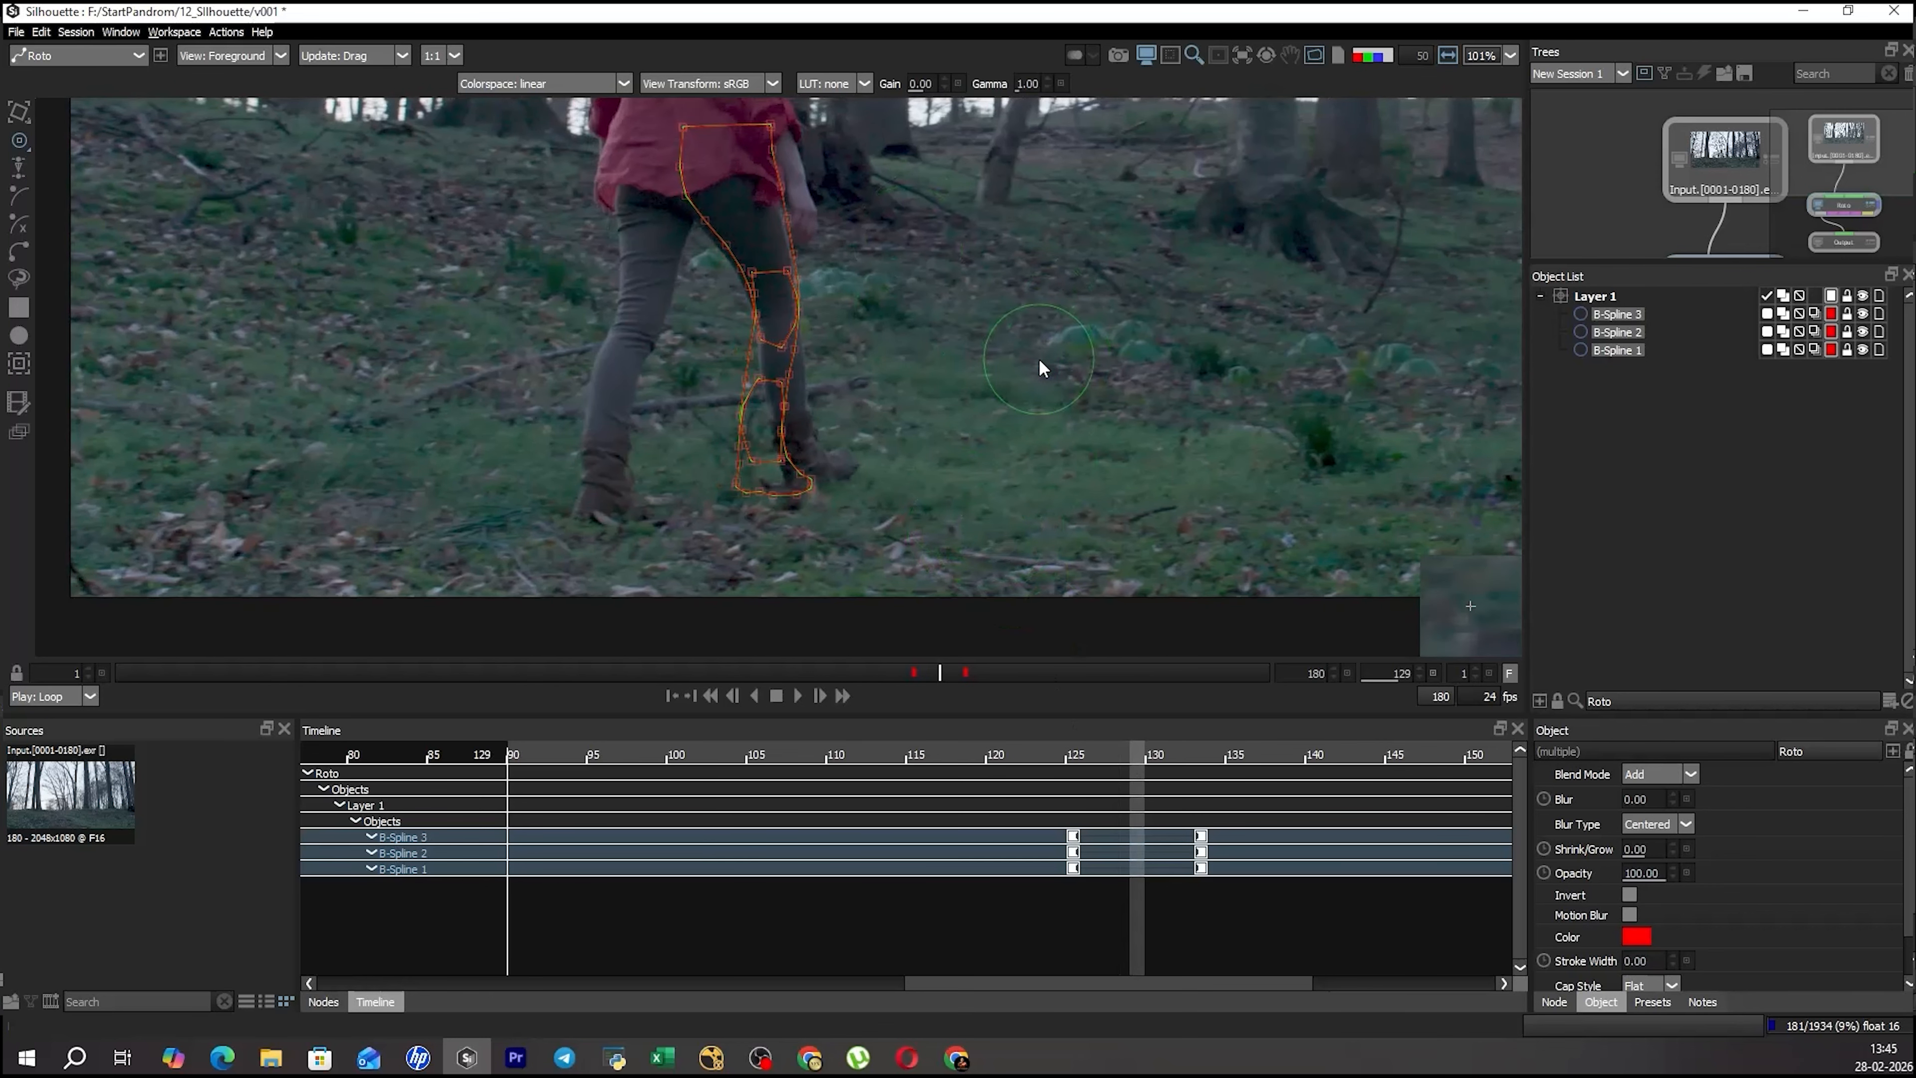
pyautogui.press('t')
pyautogui.scroll(3, 857, 280)
pyautogui.press('q')
pyautogui.moveTo(925, 213); pyautogui.dragTo(872, 282)
pyautogui.click(886, 397)
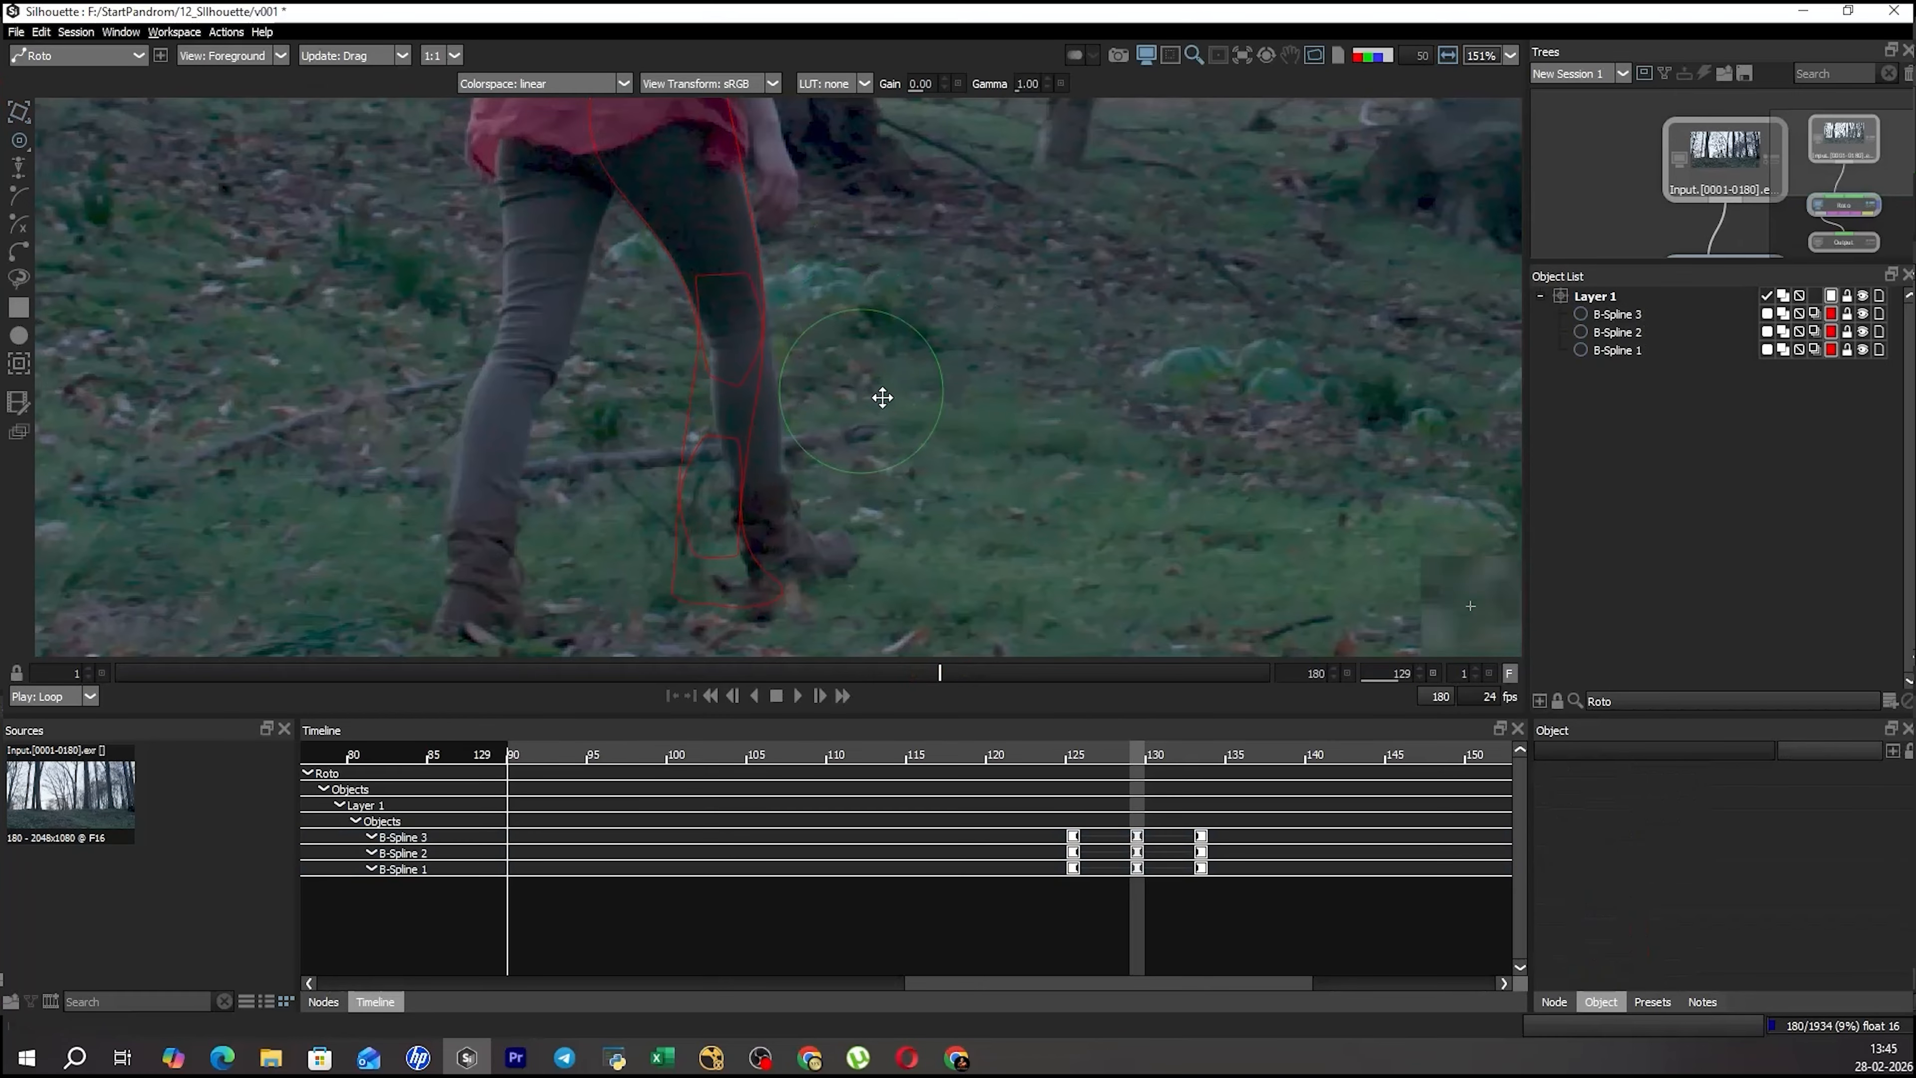
# Select the shin and boot shapes and rotate them about the knee to follow the lower leg at frame 129.
pyautogui.moveTo(885, 398); pyautogui.dragTo(904, 338)
pyautogui.press('r')
pyautogui.moveTo(991, 408); pyautogui.dragTo(726, 304)
pyautogui.press('t')
pyautogui.moveTo(743, 555); pyautogui.dragTo(820, 540)
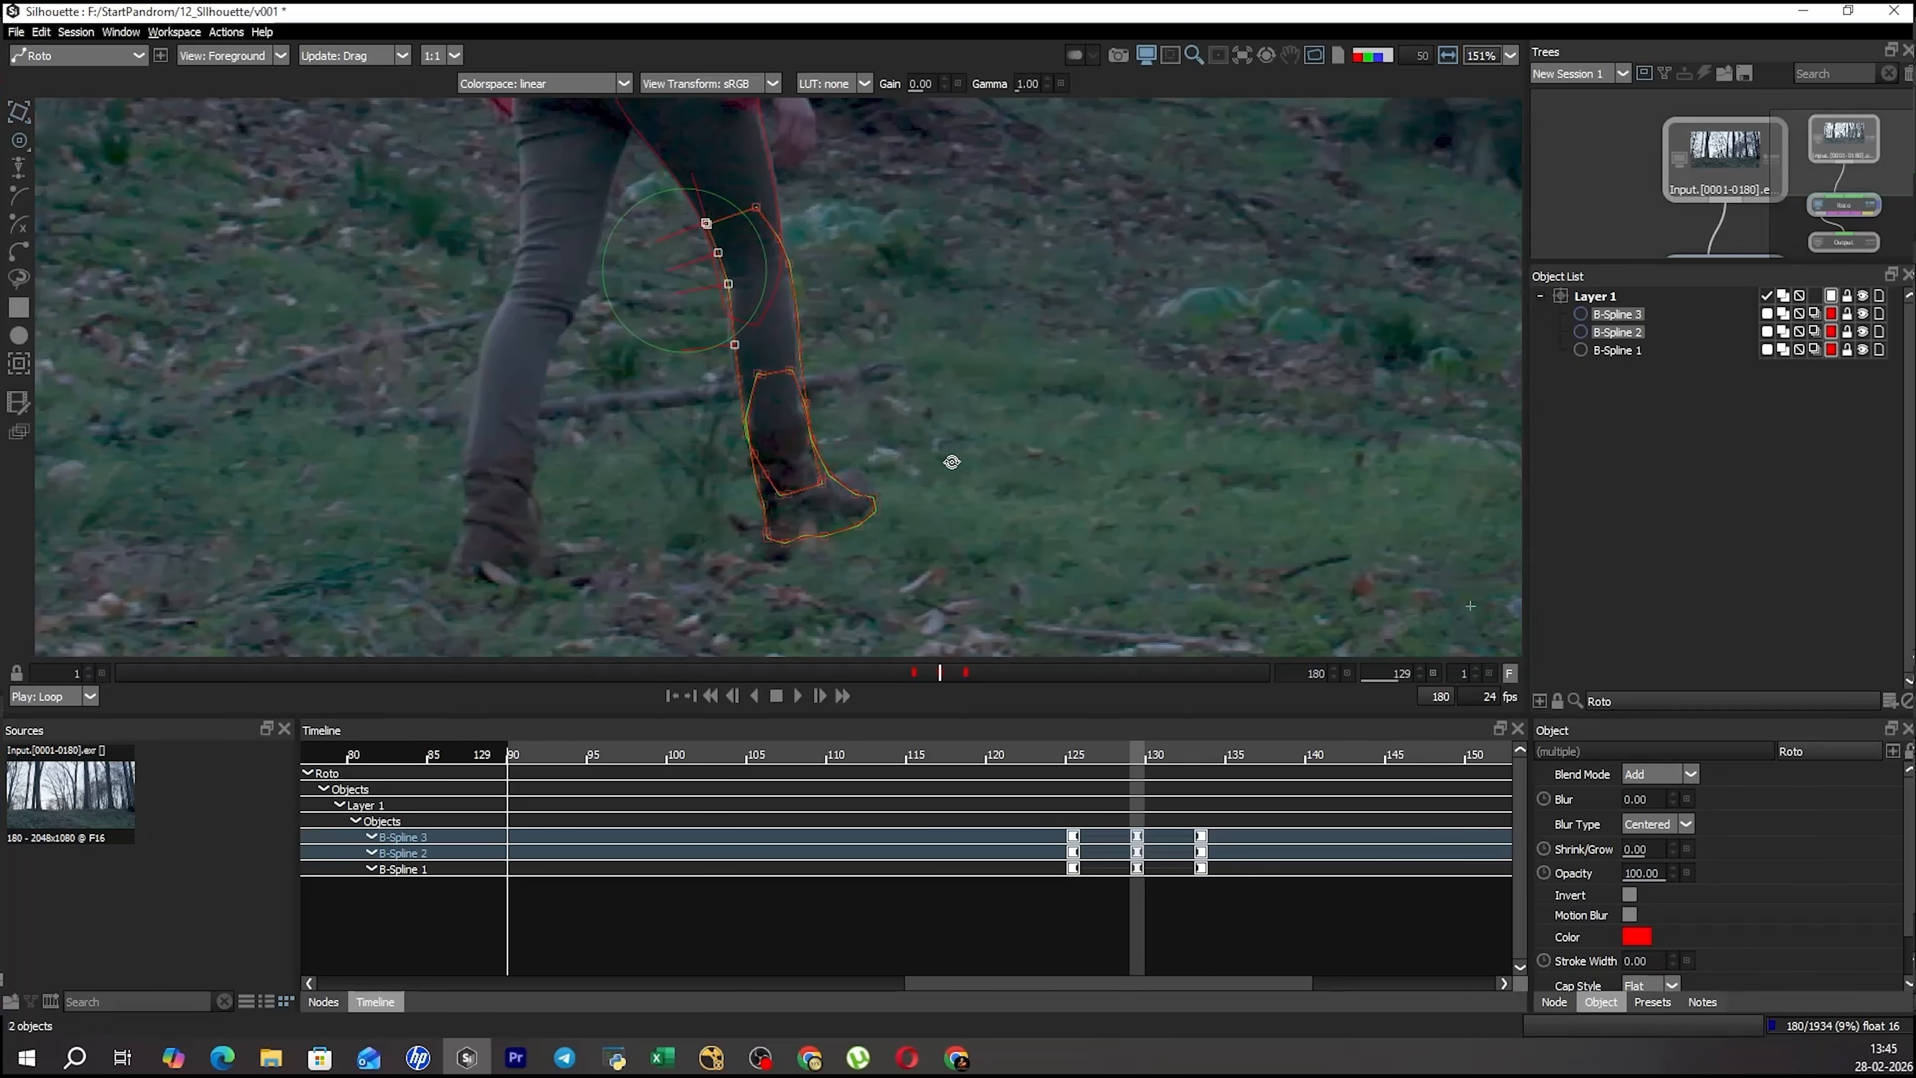
pyautogui.click(932, 481)
# Reshape the boot shape's toe points to fit the tip of the boot at frame 129.
pyautogui.click(863, 497)
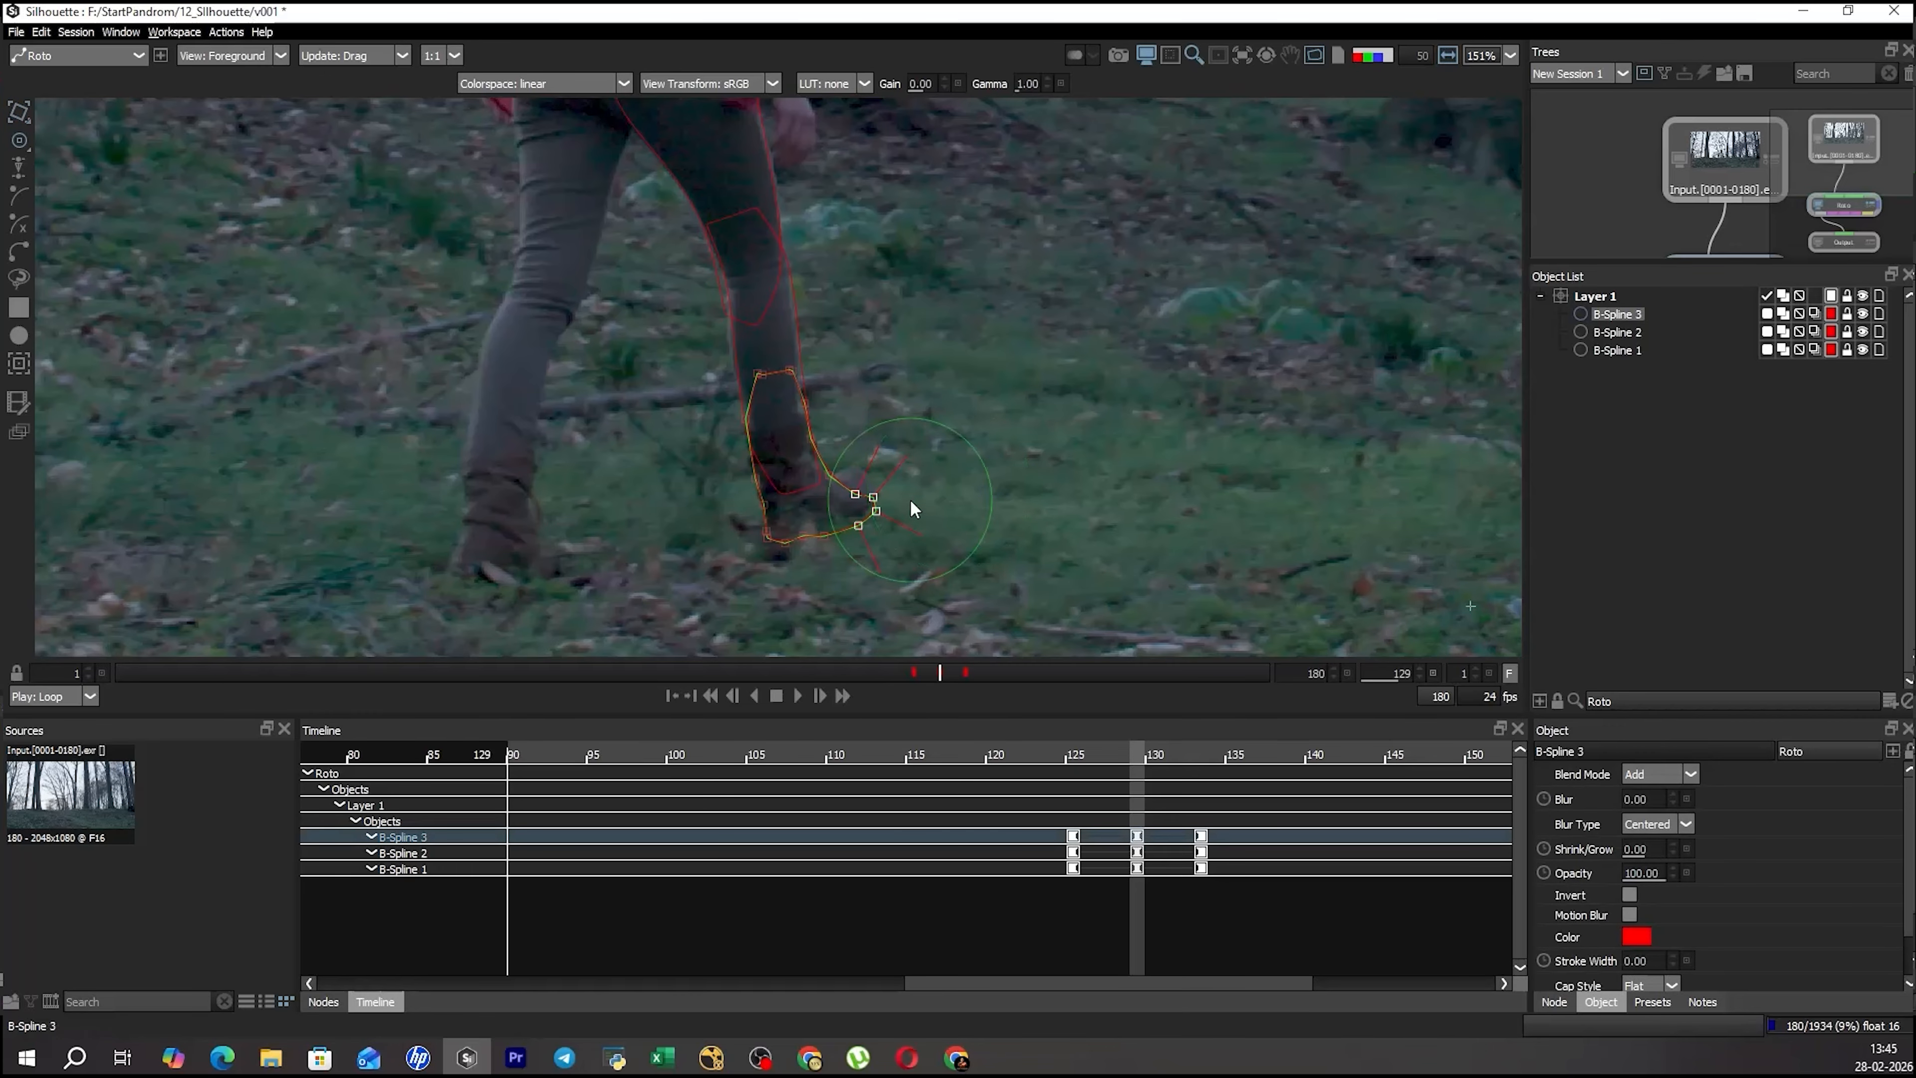
pyautogui.moveTo(875, 458); pyautogui.dragTo(873, 438)
pyautogui.moveTo(872, 537); pyautogui.dragTo(881, 538)
pyautogui.click(918, 493)
# Move the boot shape's front ankle points inward onto the edge of the boot at frame 129.
pyautogui.press('r')
pyautogui.click(856, 472)
pyautogui.click(827, 458)
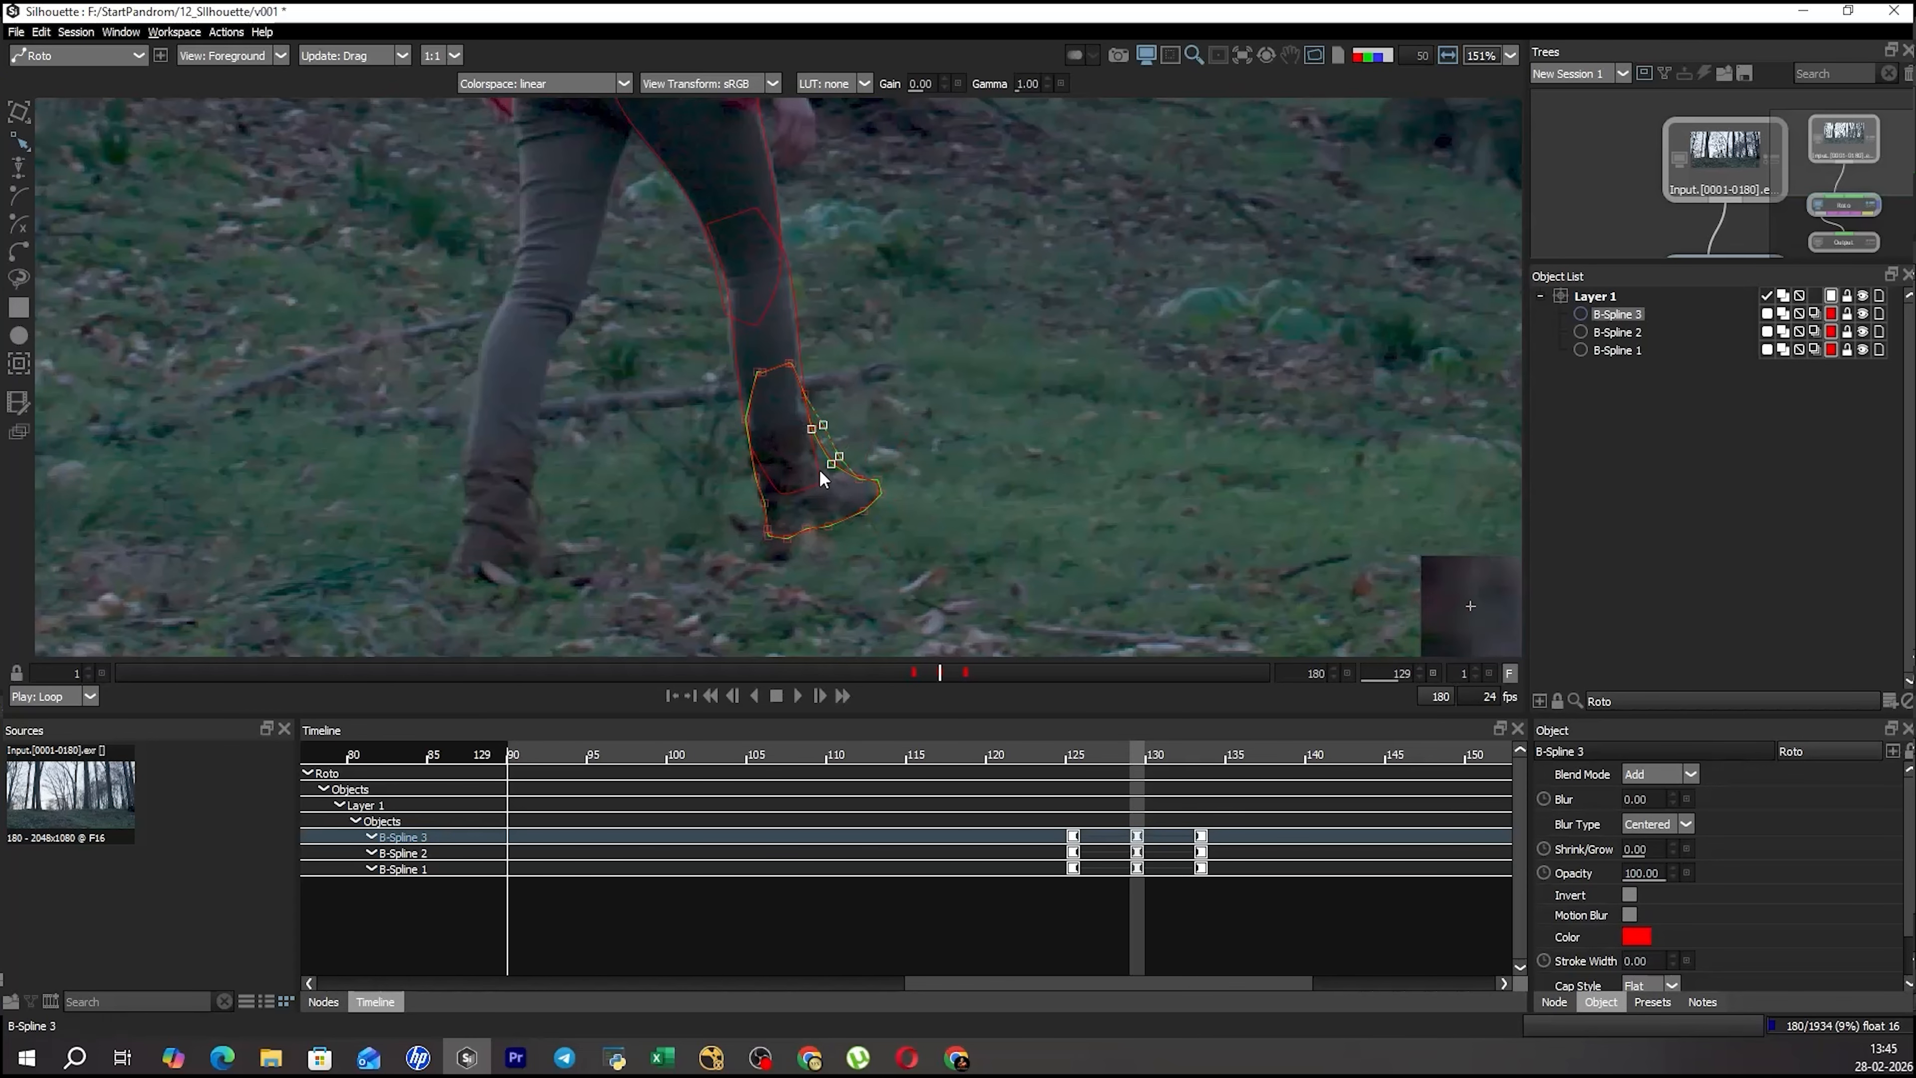
pyautogui.click(883, 445)
pyautogui.moveTo(816, 433); pyautogui.dragTo(790, 481)
pyautogui.moveTo(831, 462); pyautogui.dragTo(821, 462)
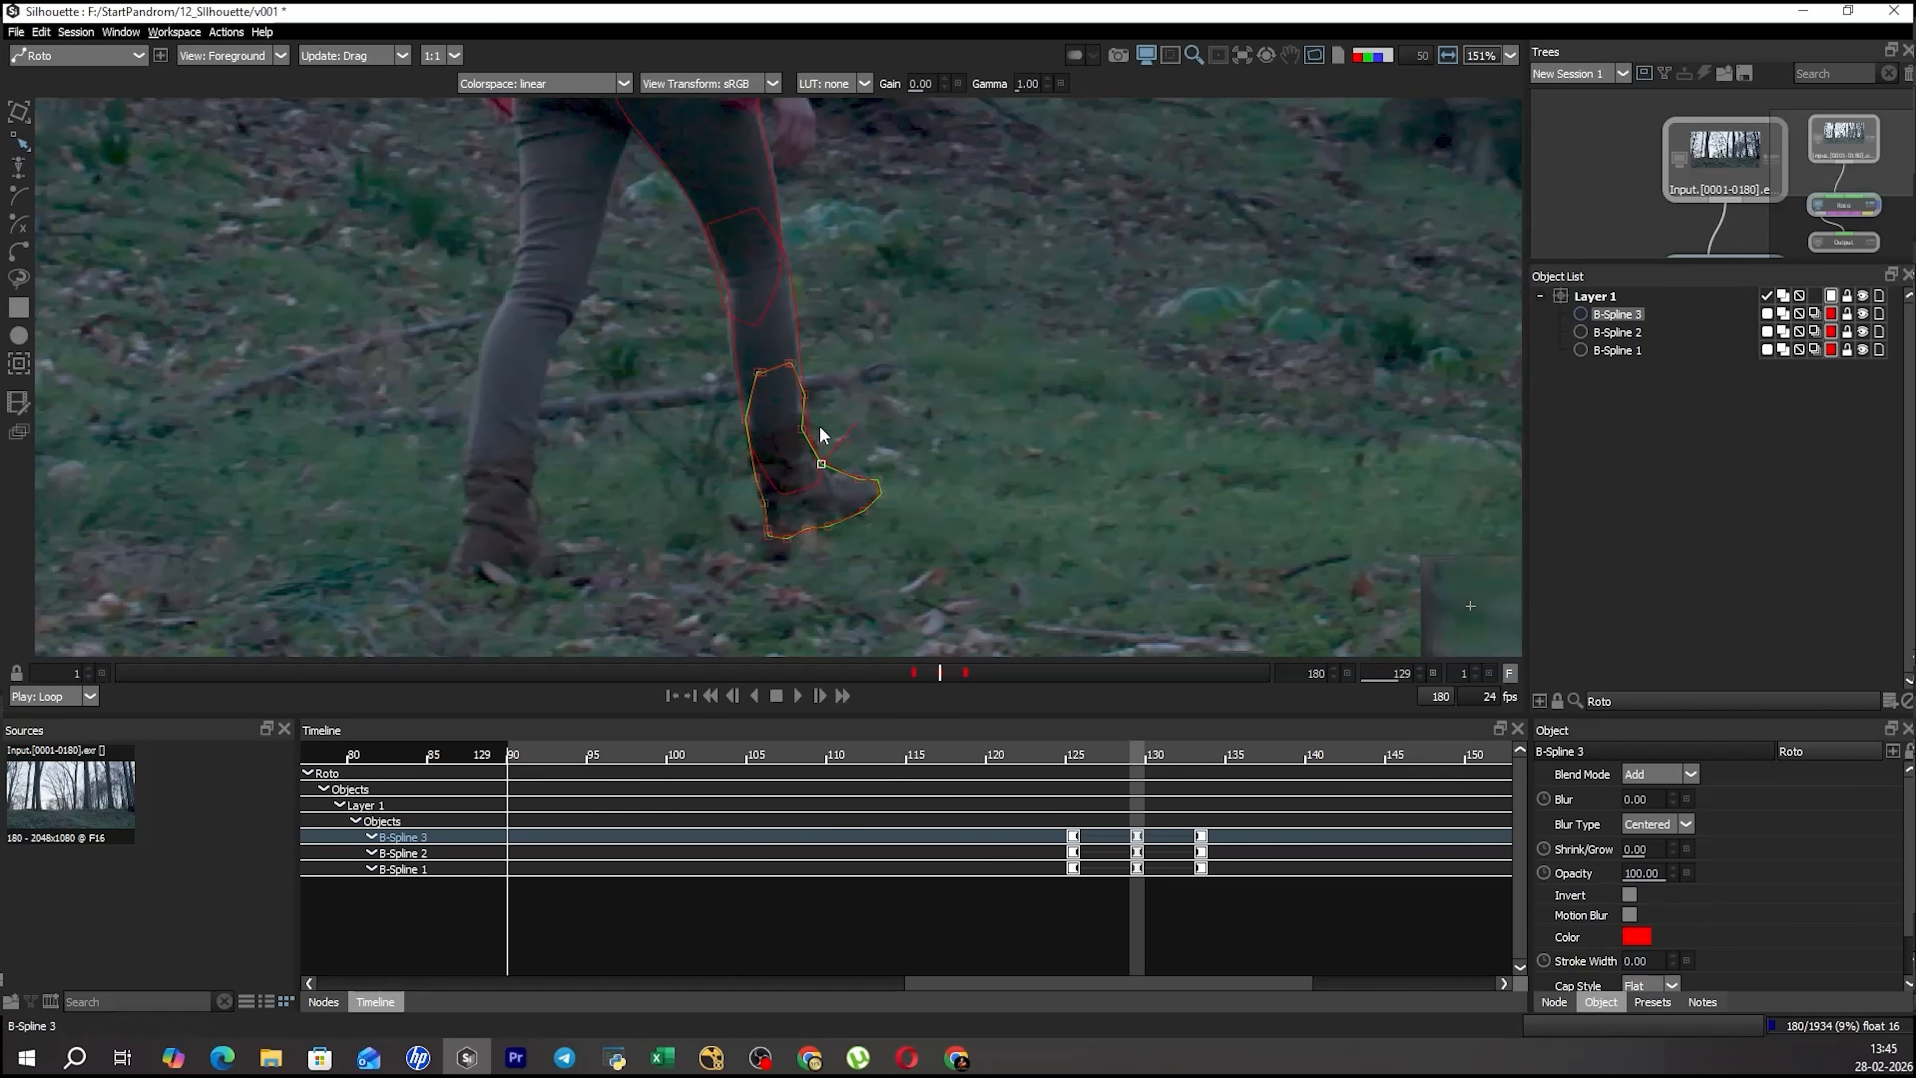
# Turn off Show feather handles in the Shape preferences and apply the change.
pyautogui.click(16, 31)
pyautogui.click(105, 285)
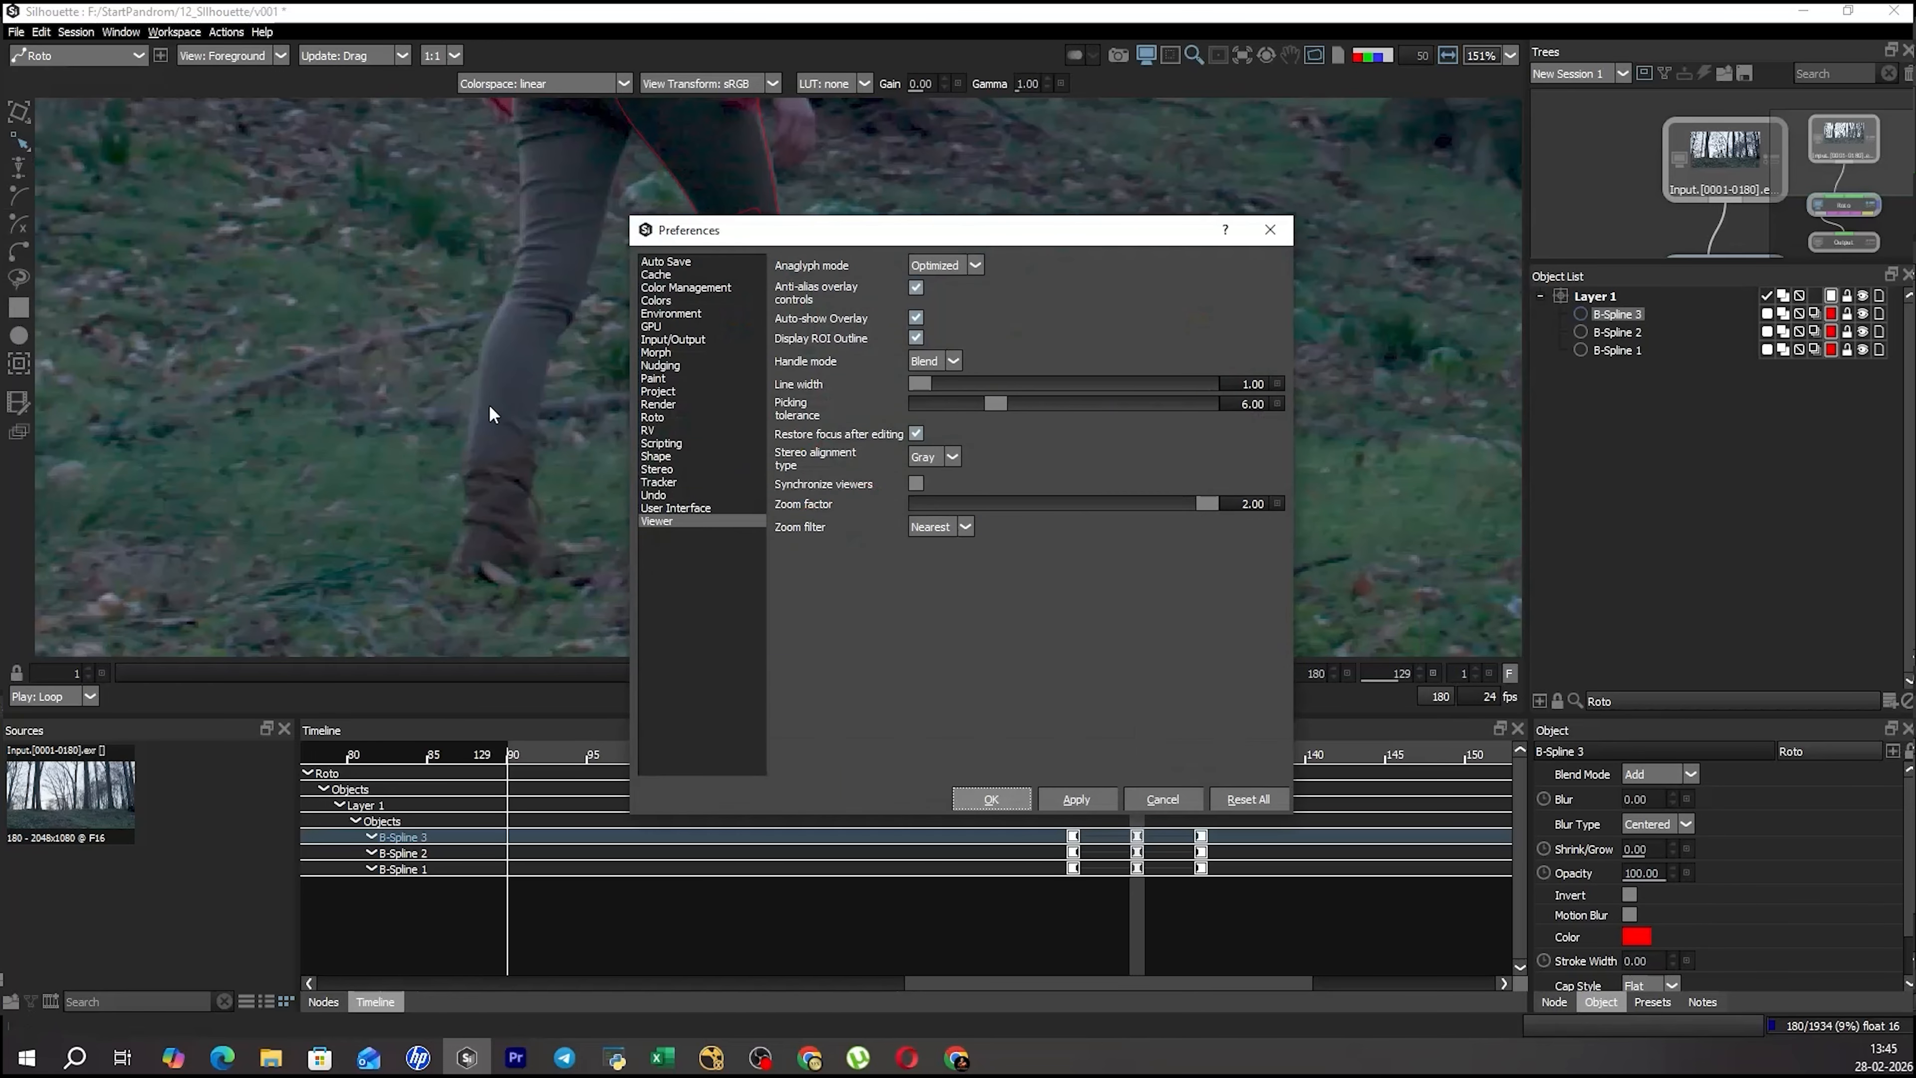
pyautogui.click(673, 455)
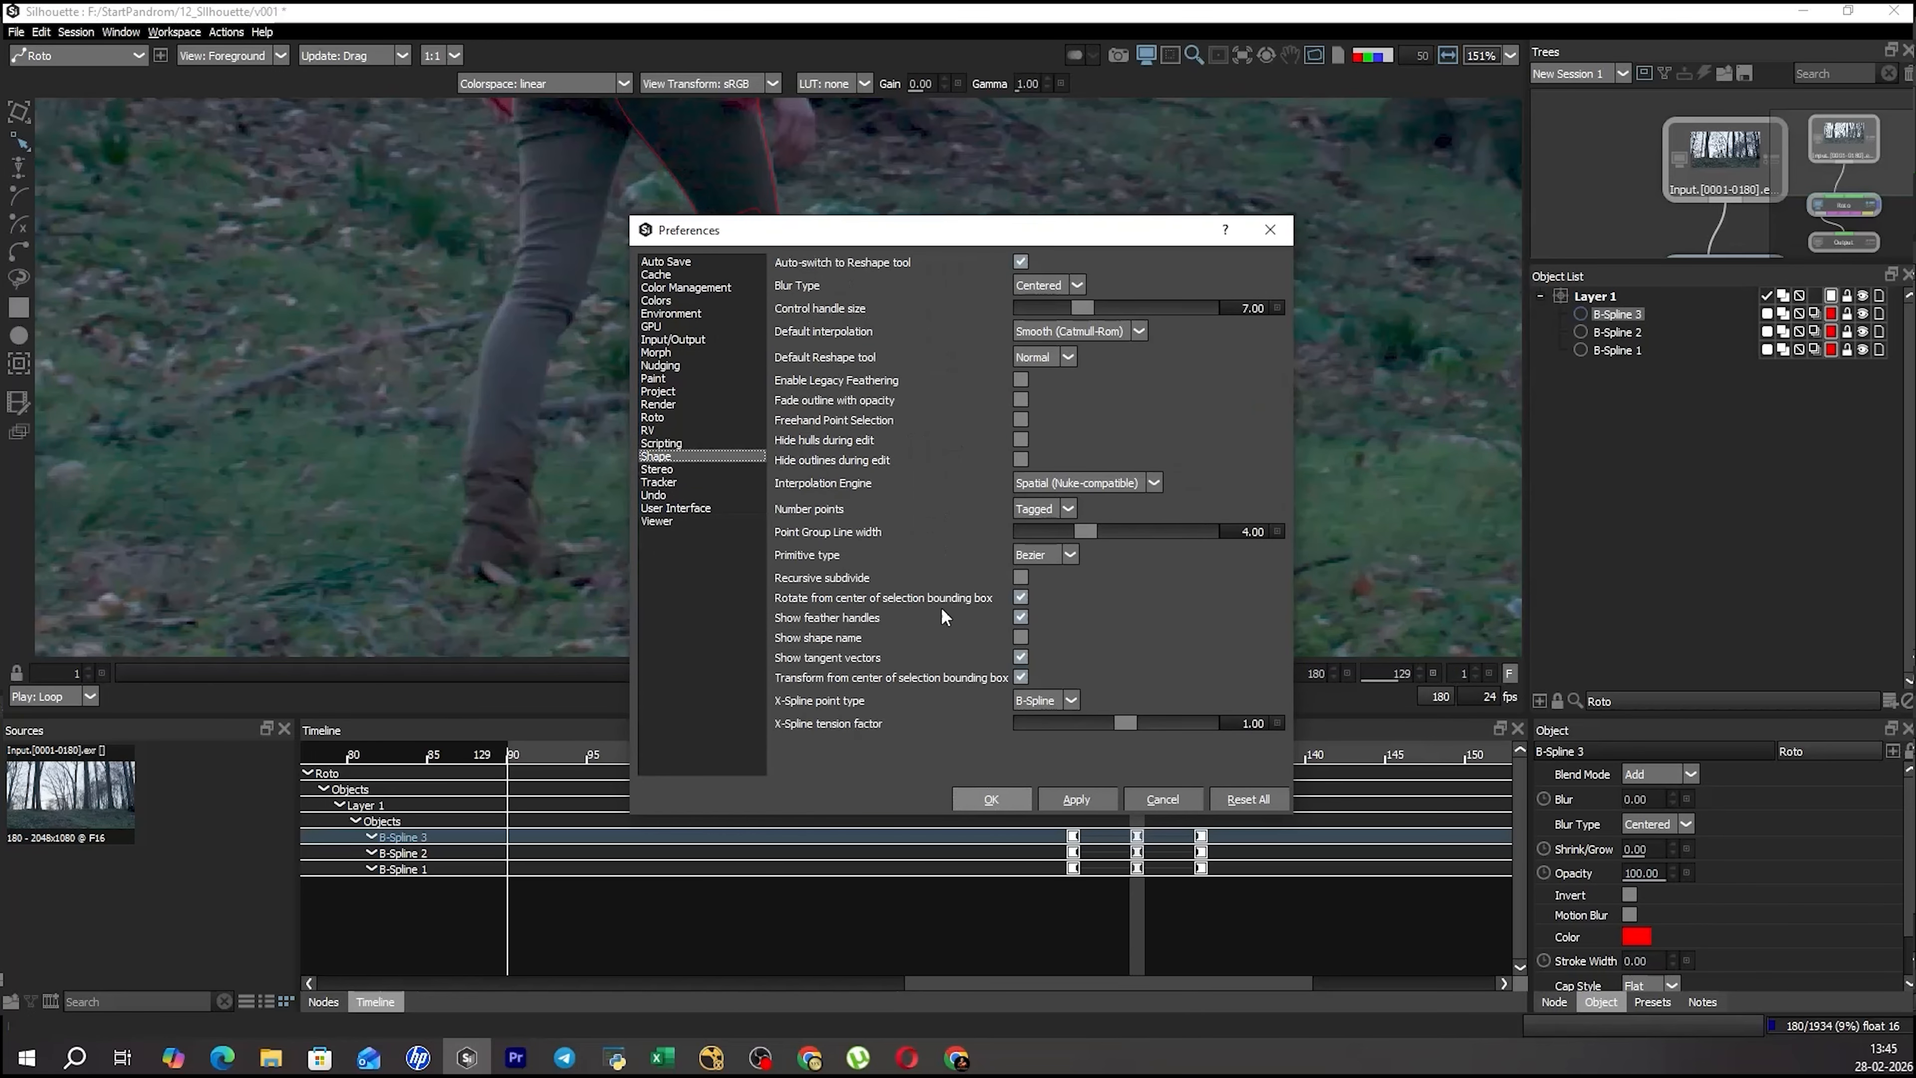
pyautogui.click(1019, 617)
pyautogui.click(995, 796)
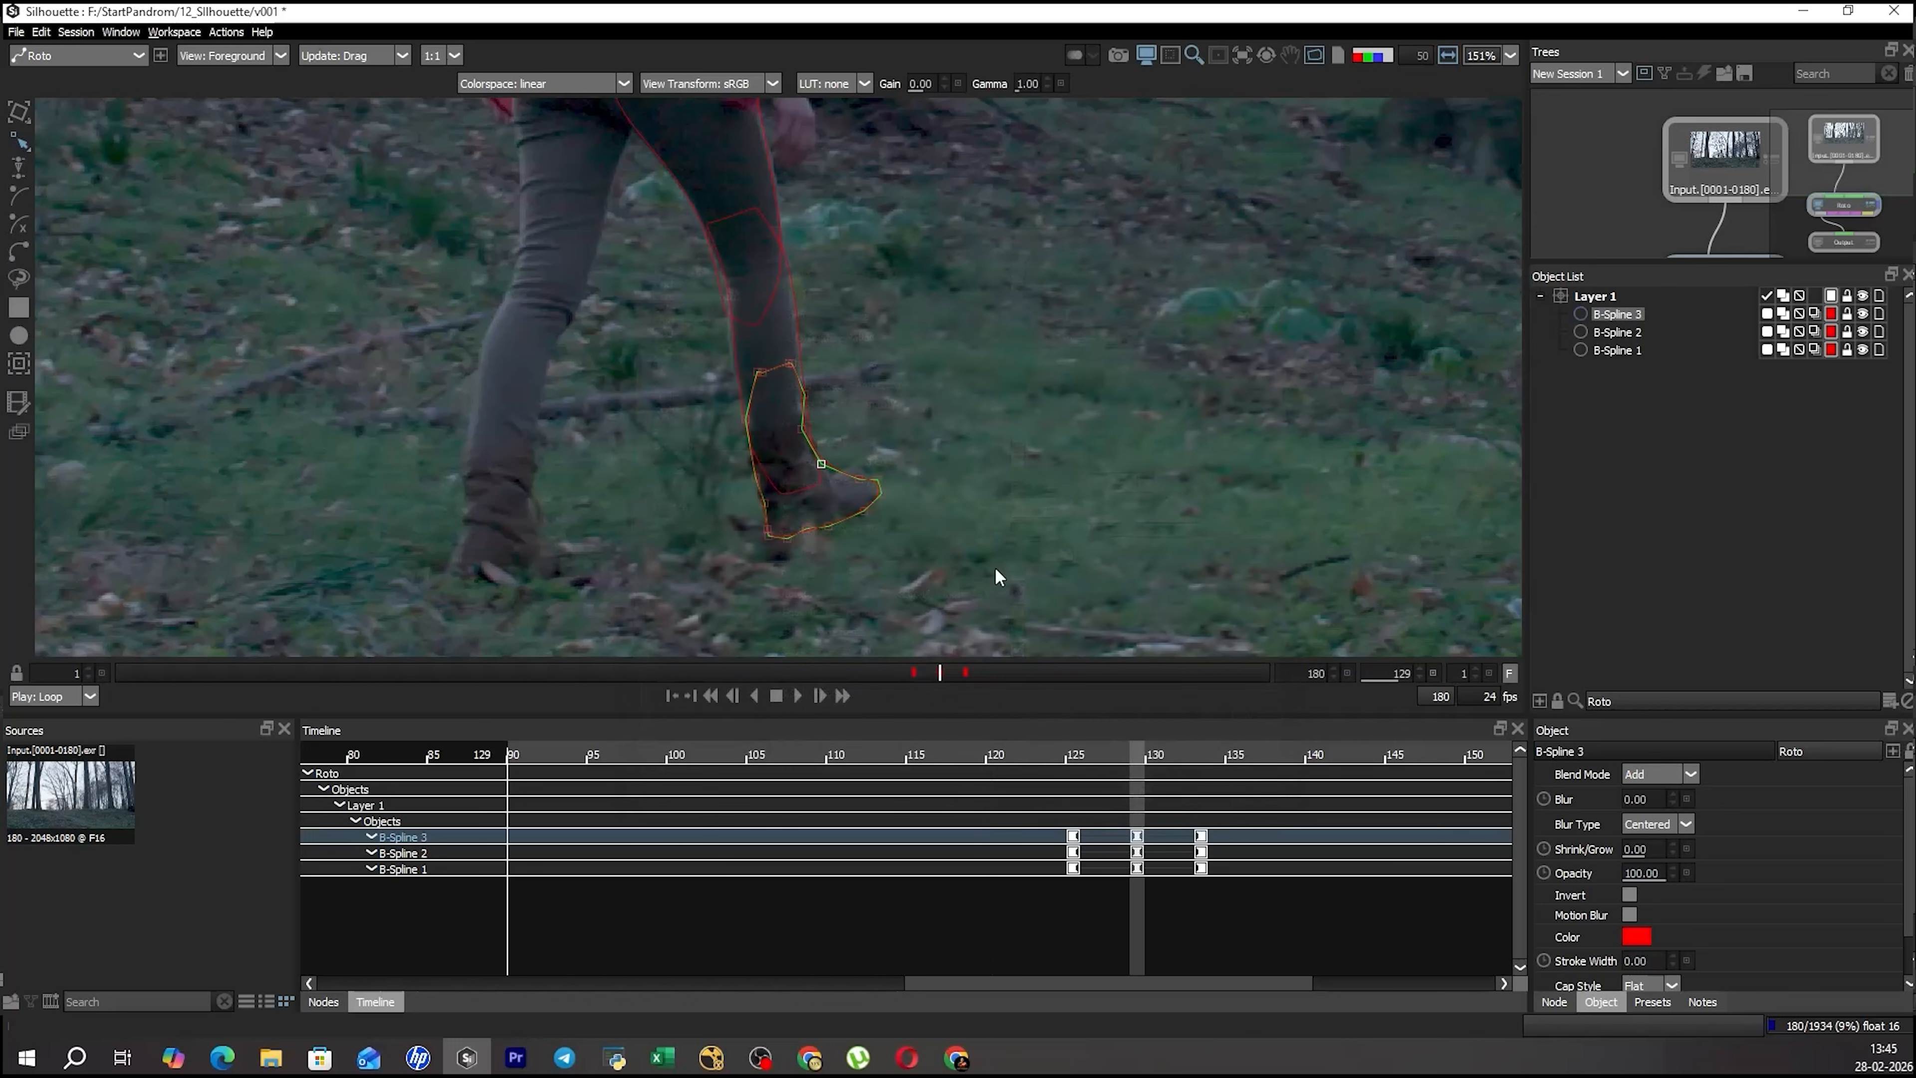
# Adjust the boot shape's upper front ankle point to follow the boot's edge at frame 129.
pyautogui.click(995, 578)
pyautogui.click(833, 472)
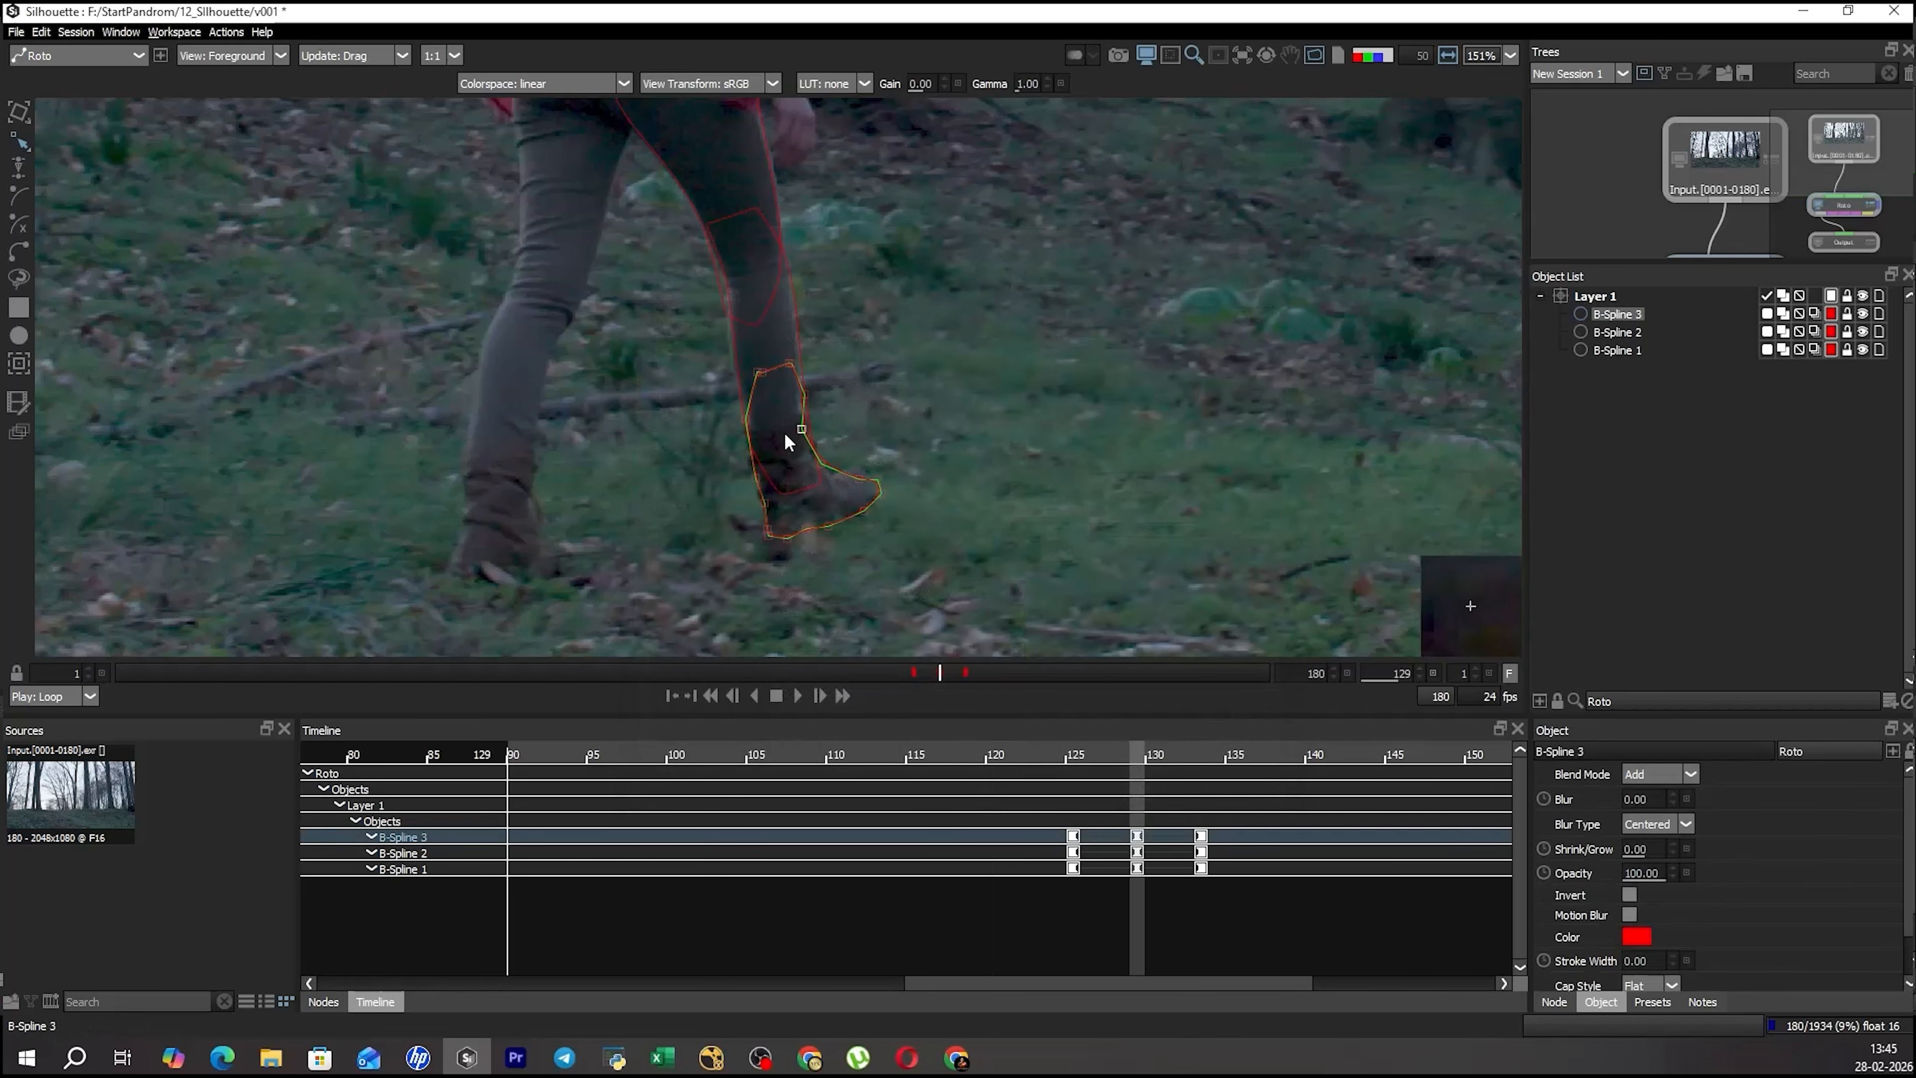
pyautogui.moveTo(802, 374); pyautogui.dragTo(838, 407)
pyautogui.press('Left')
pyautogui.press('Left')
# Select the boot shape's toe-side points and transform them to fit the front of the boot at frame 129.
pyautogui.moveTo(677, 365); pyautogui.dragTo(769, 489)
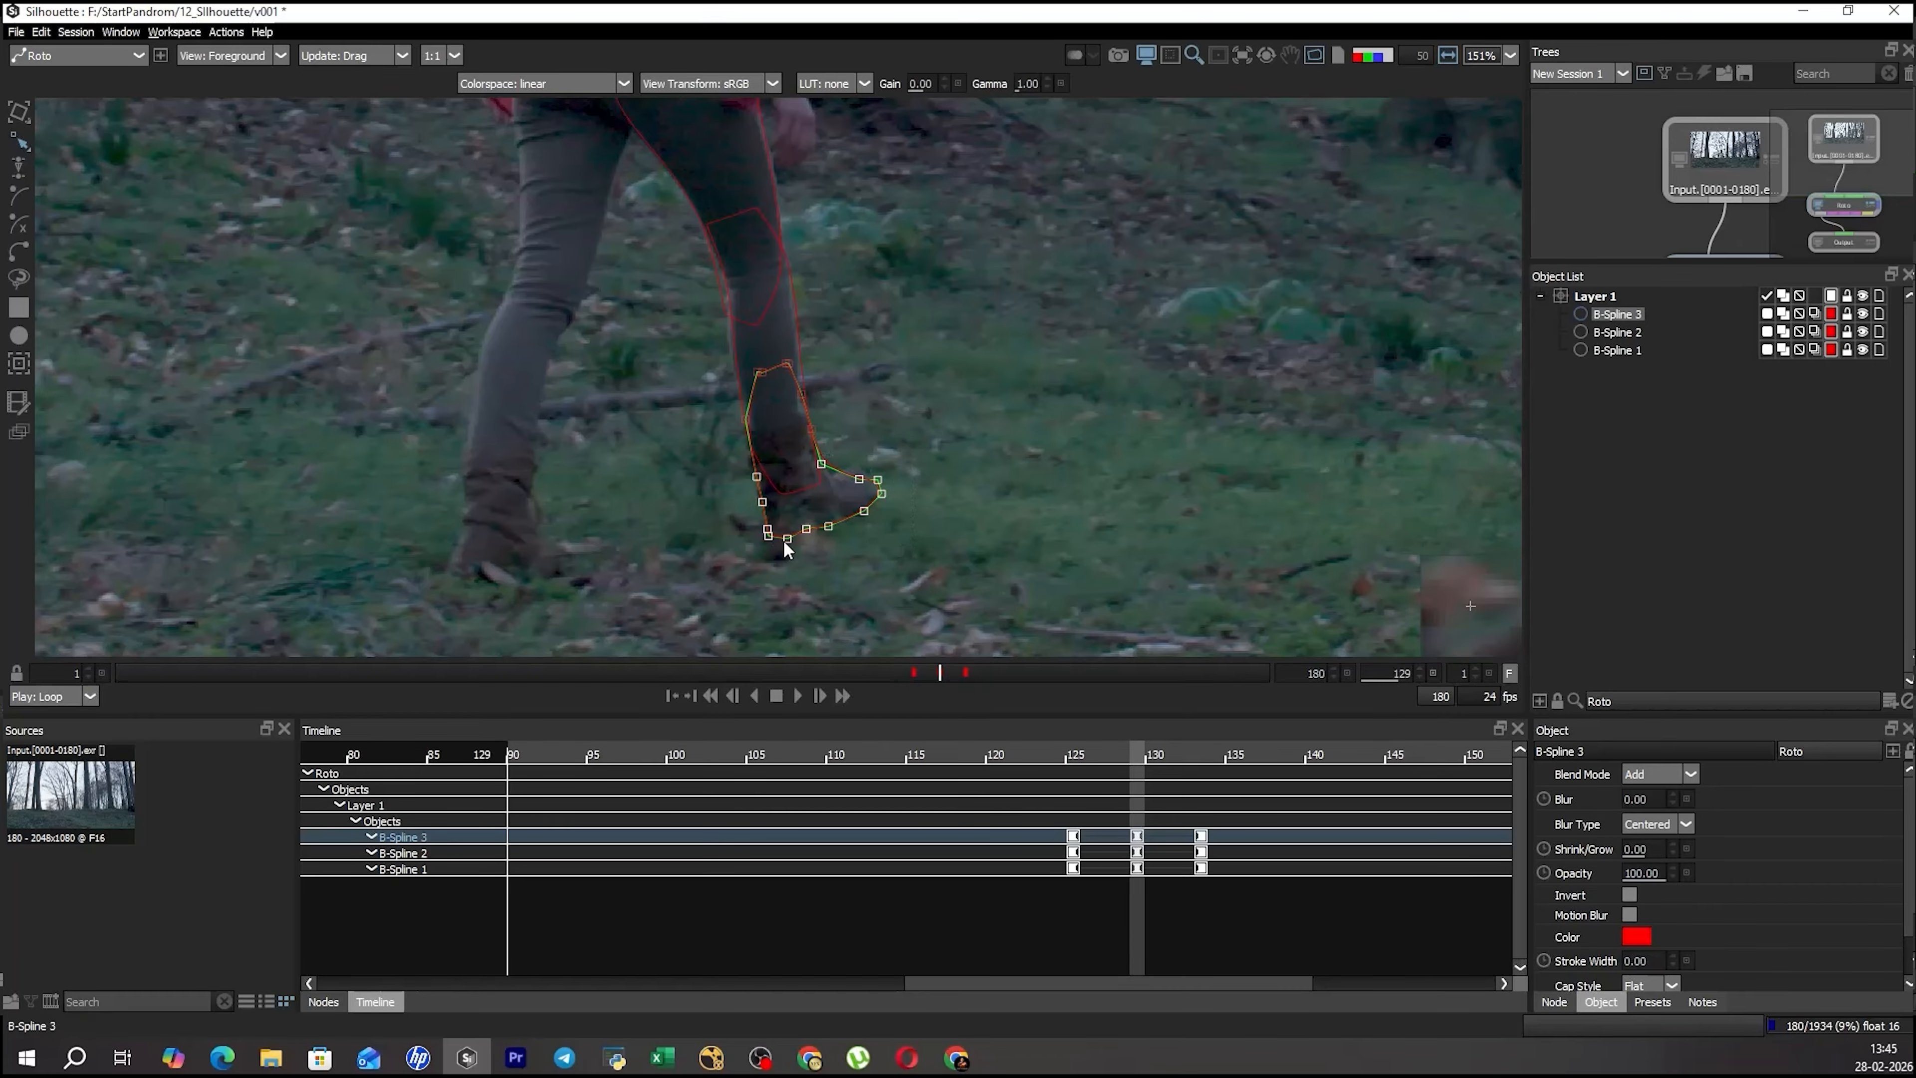
pyautogui.moveTo(934, 421); pyautogui.dragTo(802, 530)
pyautogui.press('t')
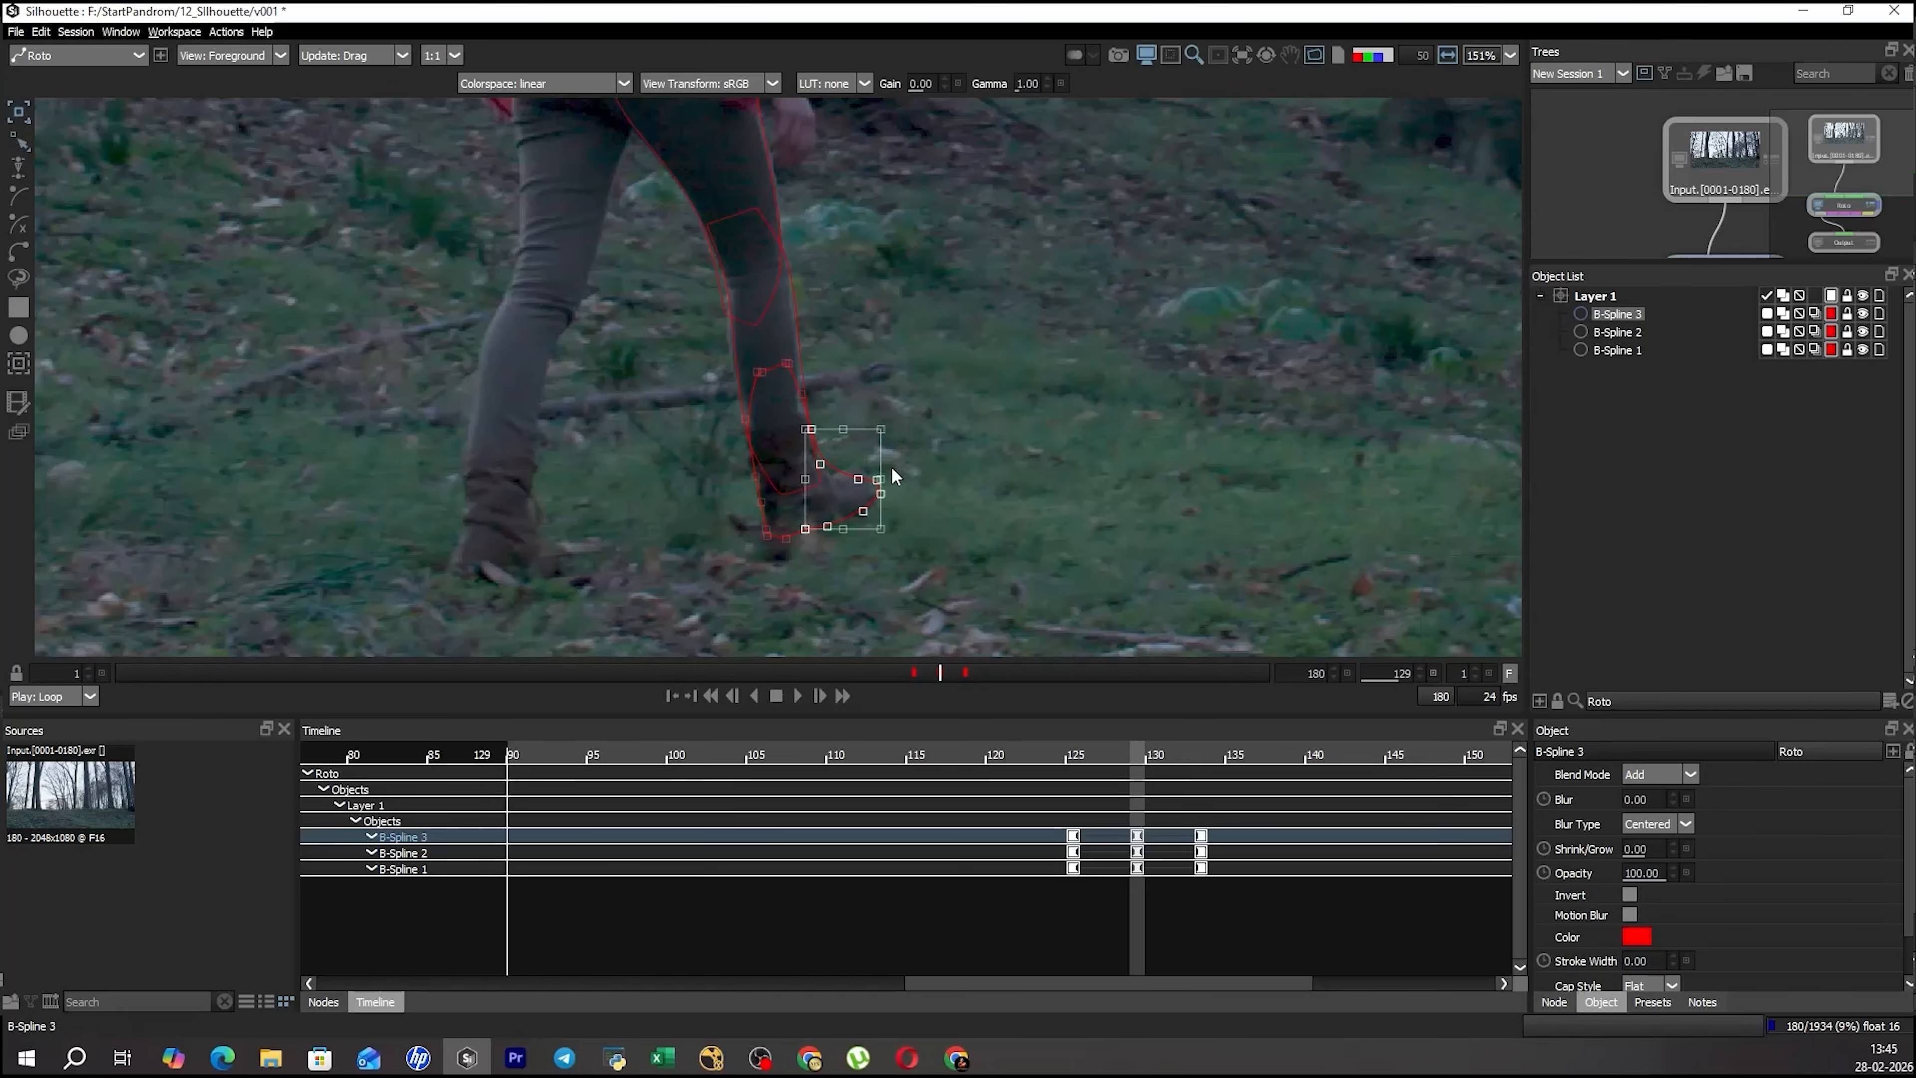
pyautogui.moveTo(883, 474); pyautogui.dragTo(884, 477)
pyautogui.press('r')
pyautogui.click(937, 444)
pyautogui.click(877, 480)
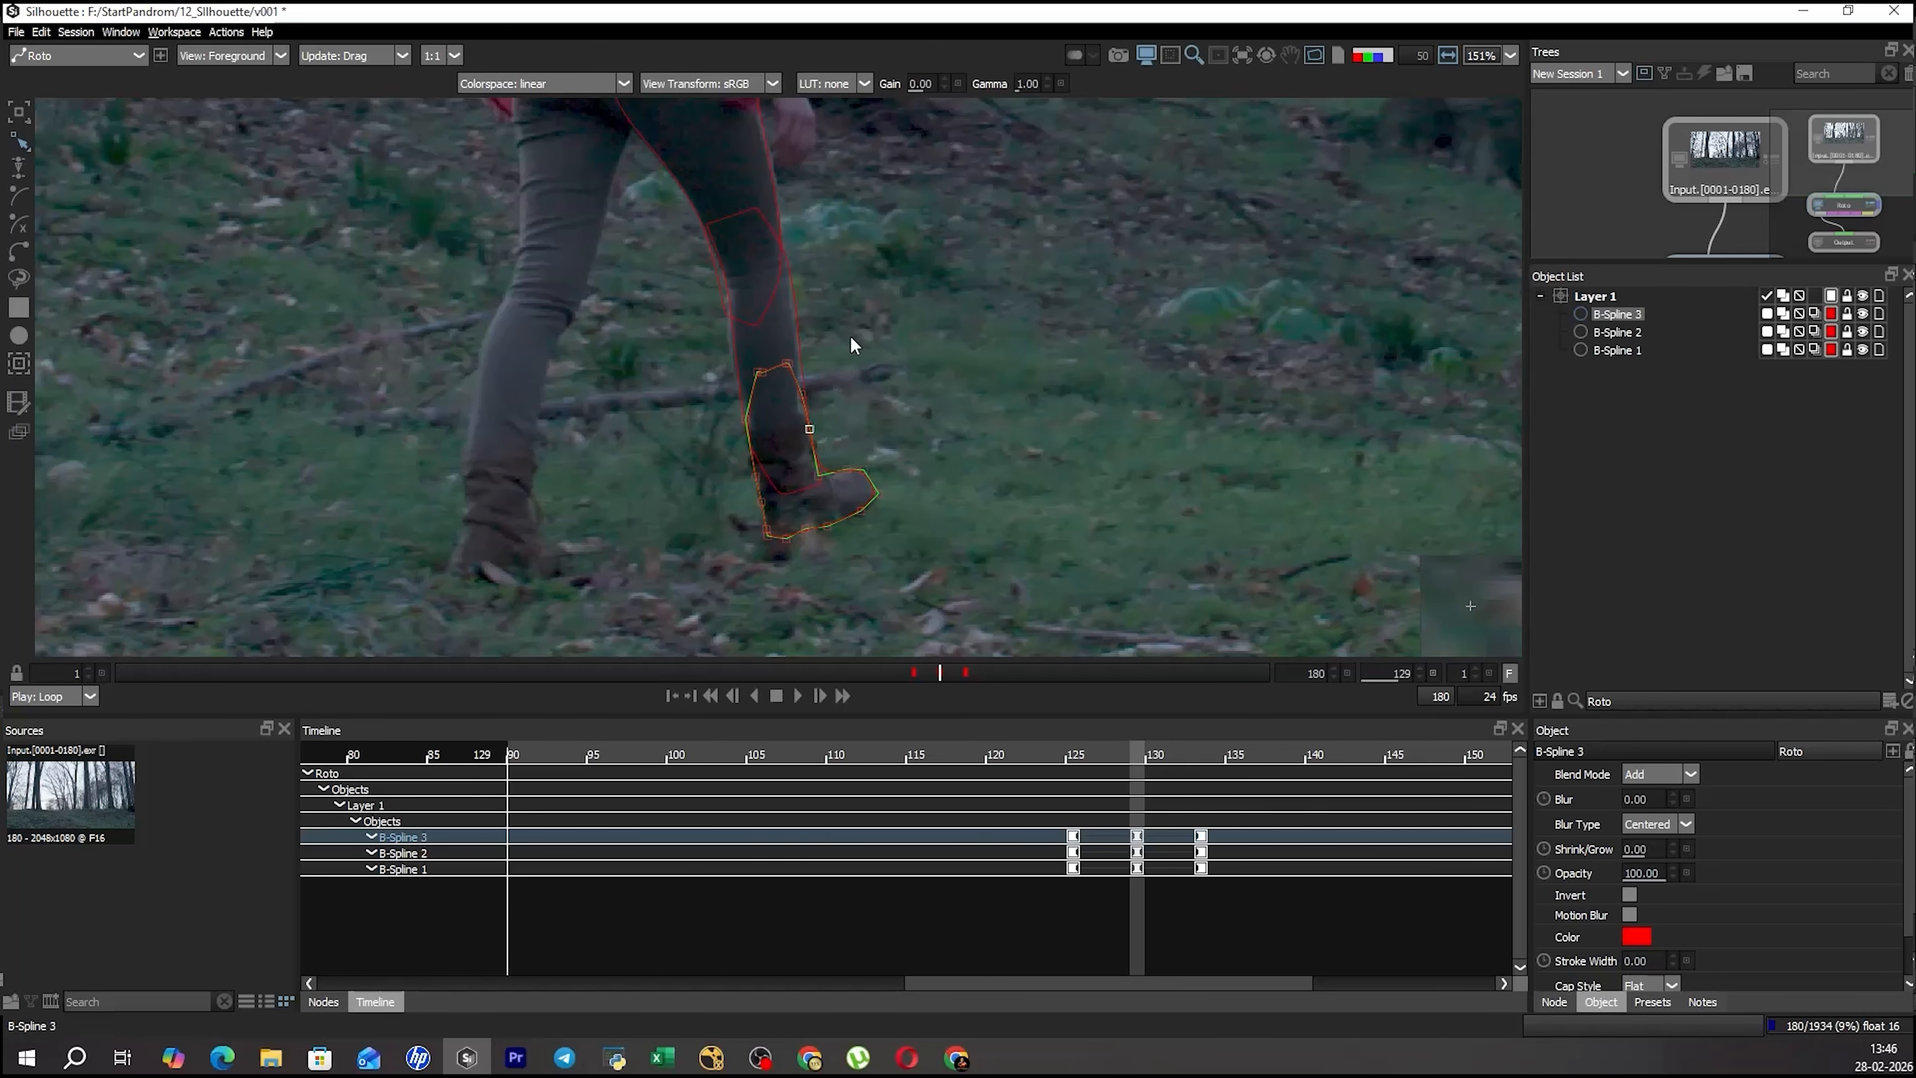
# Adjust the inner knee points of the shin and thigh shapes to match the leg's edge at frame 129.
pyautogui.click(790, 453)
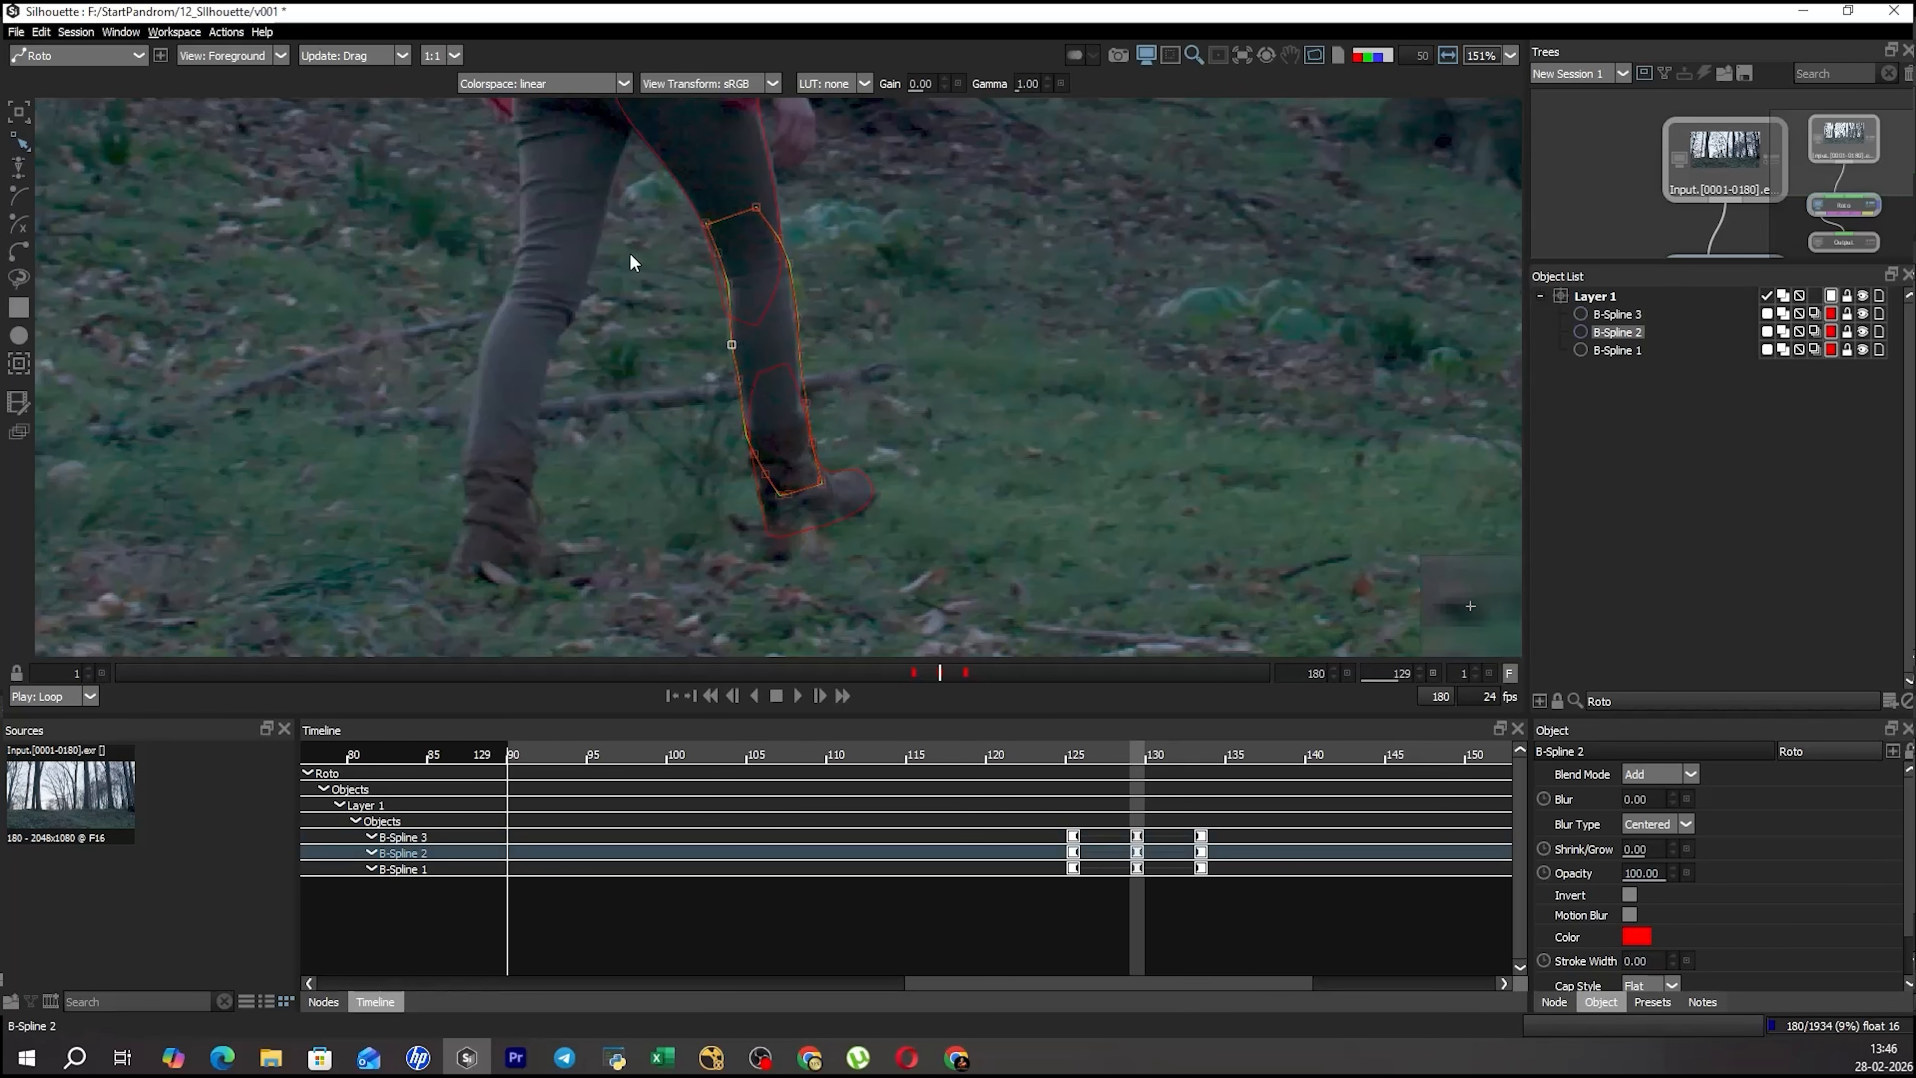
pyautogui.moveTo(824, 344); pyautogui.dragTo(799, 538)
pyautogui.click(721, 448)
pyautogui.moveTo(734, 469); pyautogui.dragTo(746, 509)
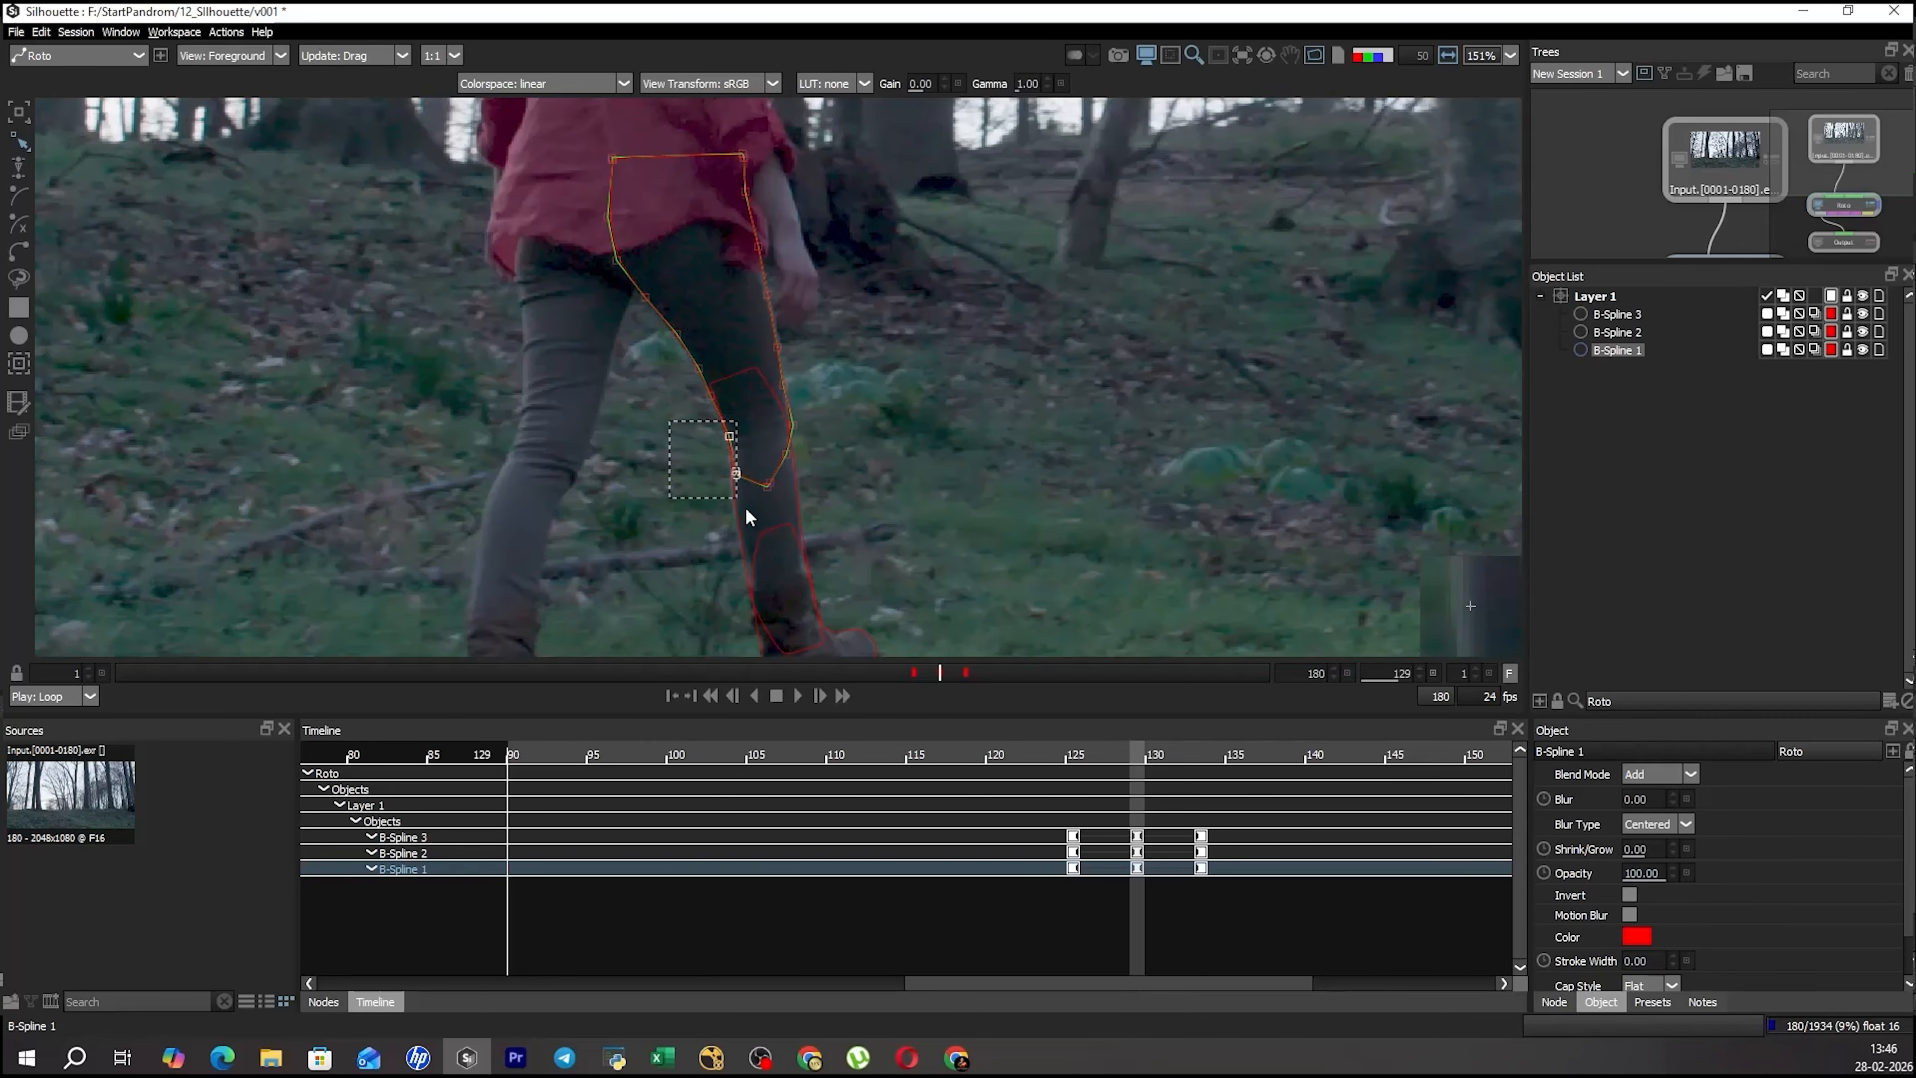
pyautogui.click(722, 375)
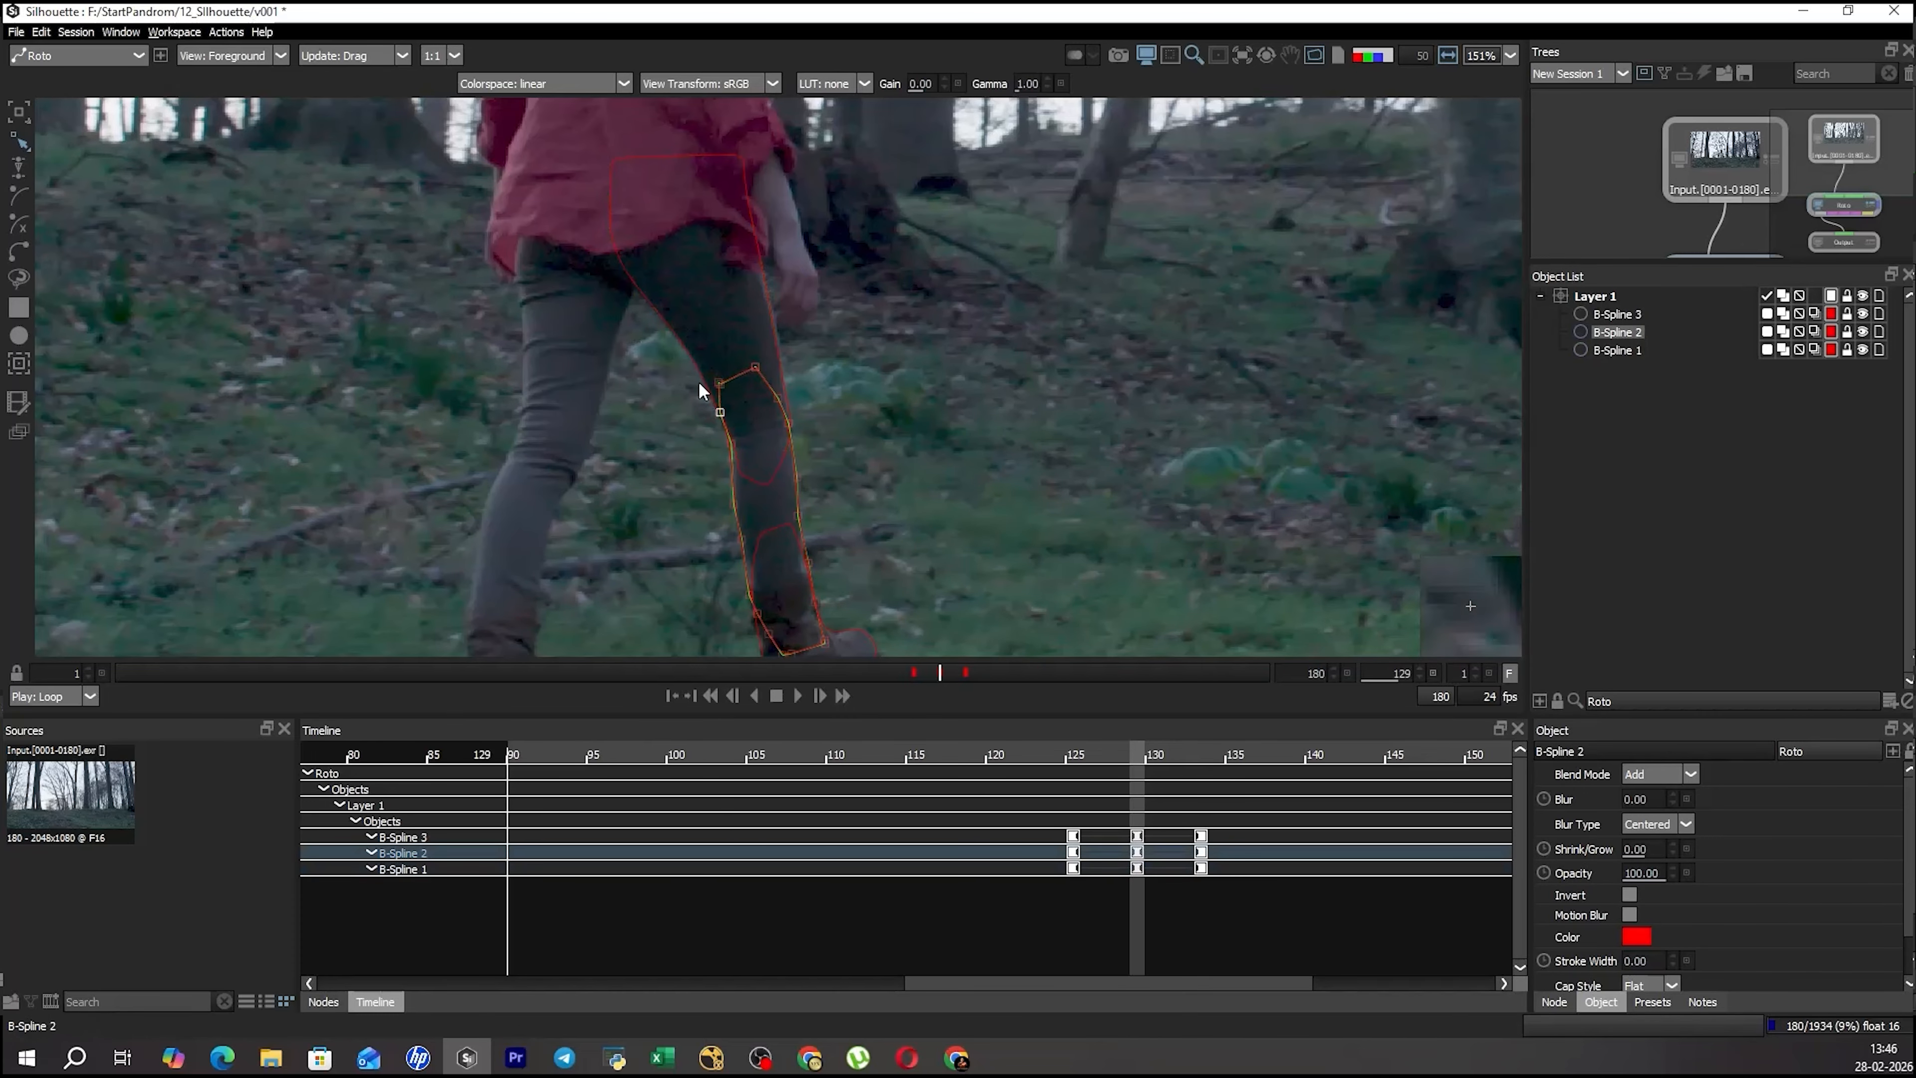
pyautogui.click(634, 301)
pyautogui.moveTo(663, 415); pyautogui.dragTo(773, 451)
pyautogui.scroll(-3, 762, 362)
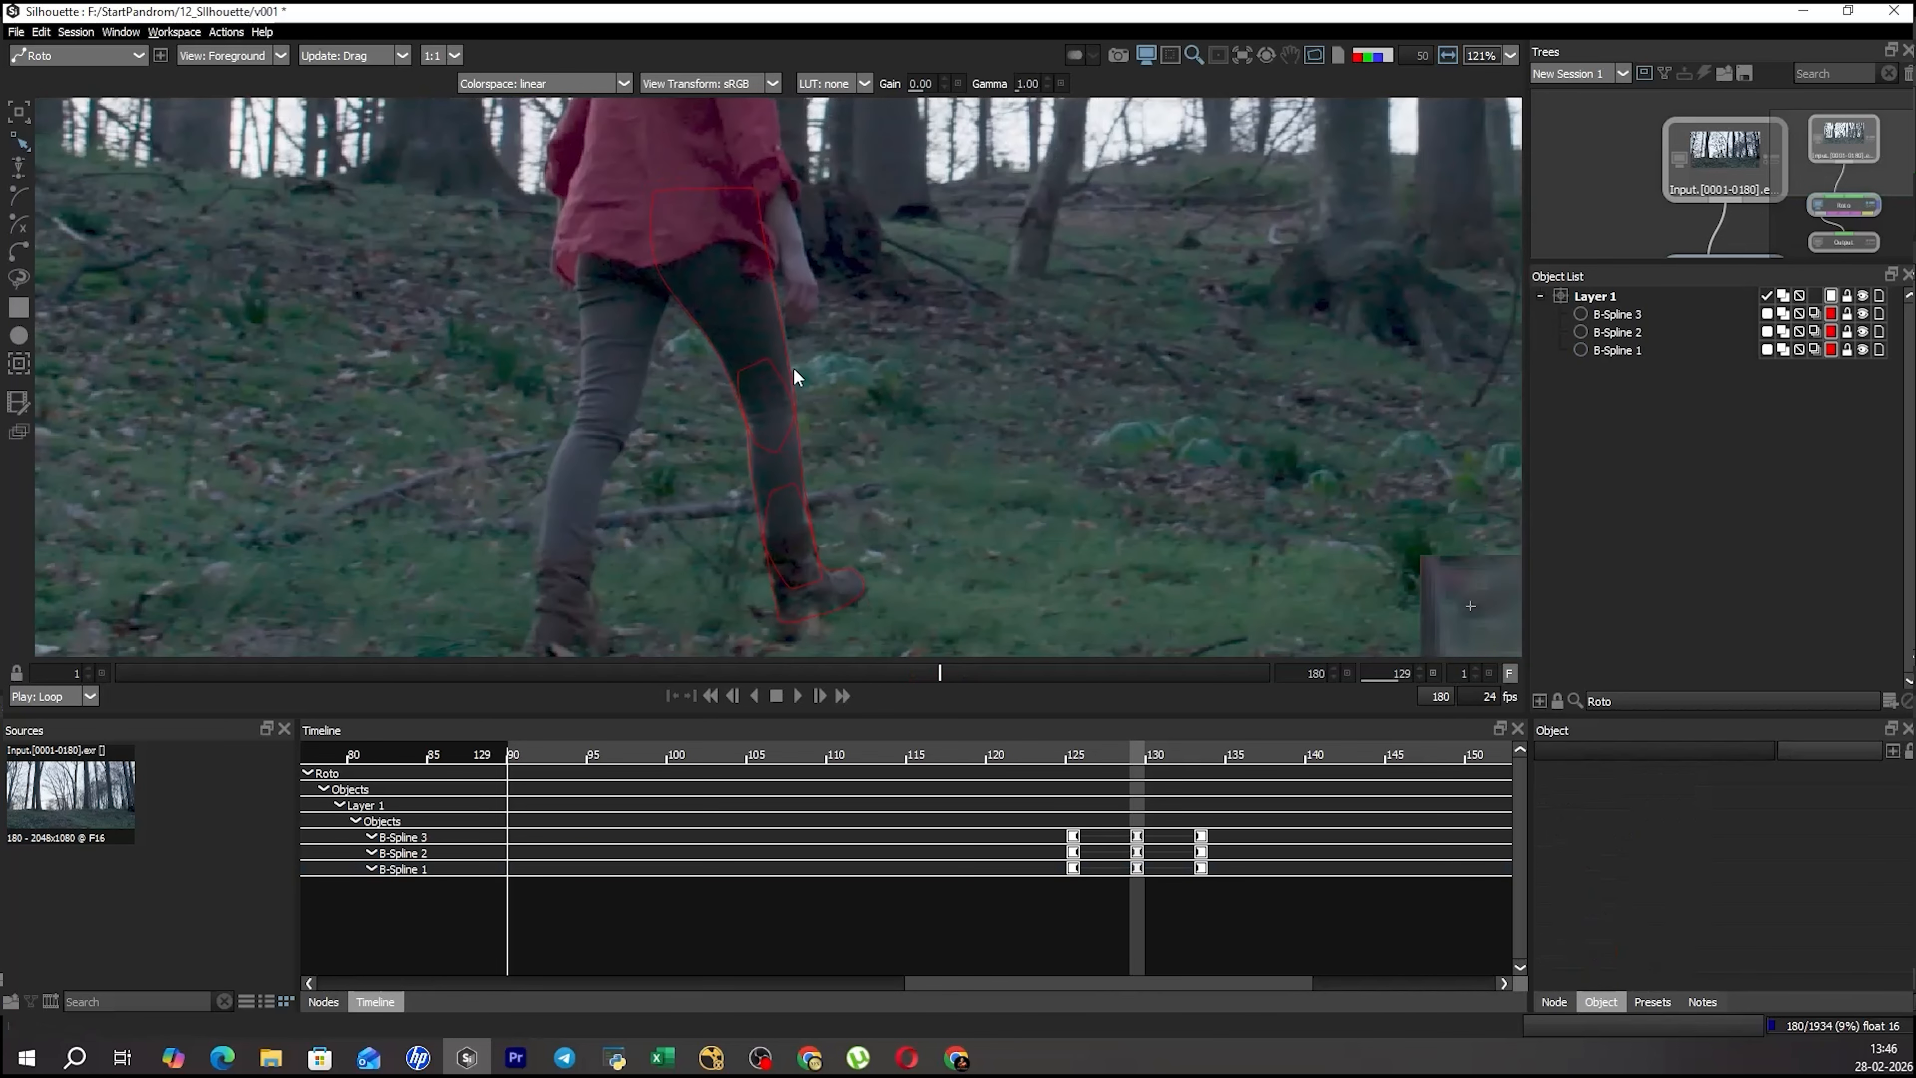
# Select all three leg shapes and go to frame 127, midway between the keyframes at 125 and 129.
pyautogui.click(925, 465)
pyautogui.moveTo(722, 607); pyautogui.dragTo(935, 393)
pyautogui.press('t')
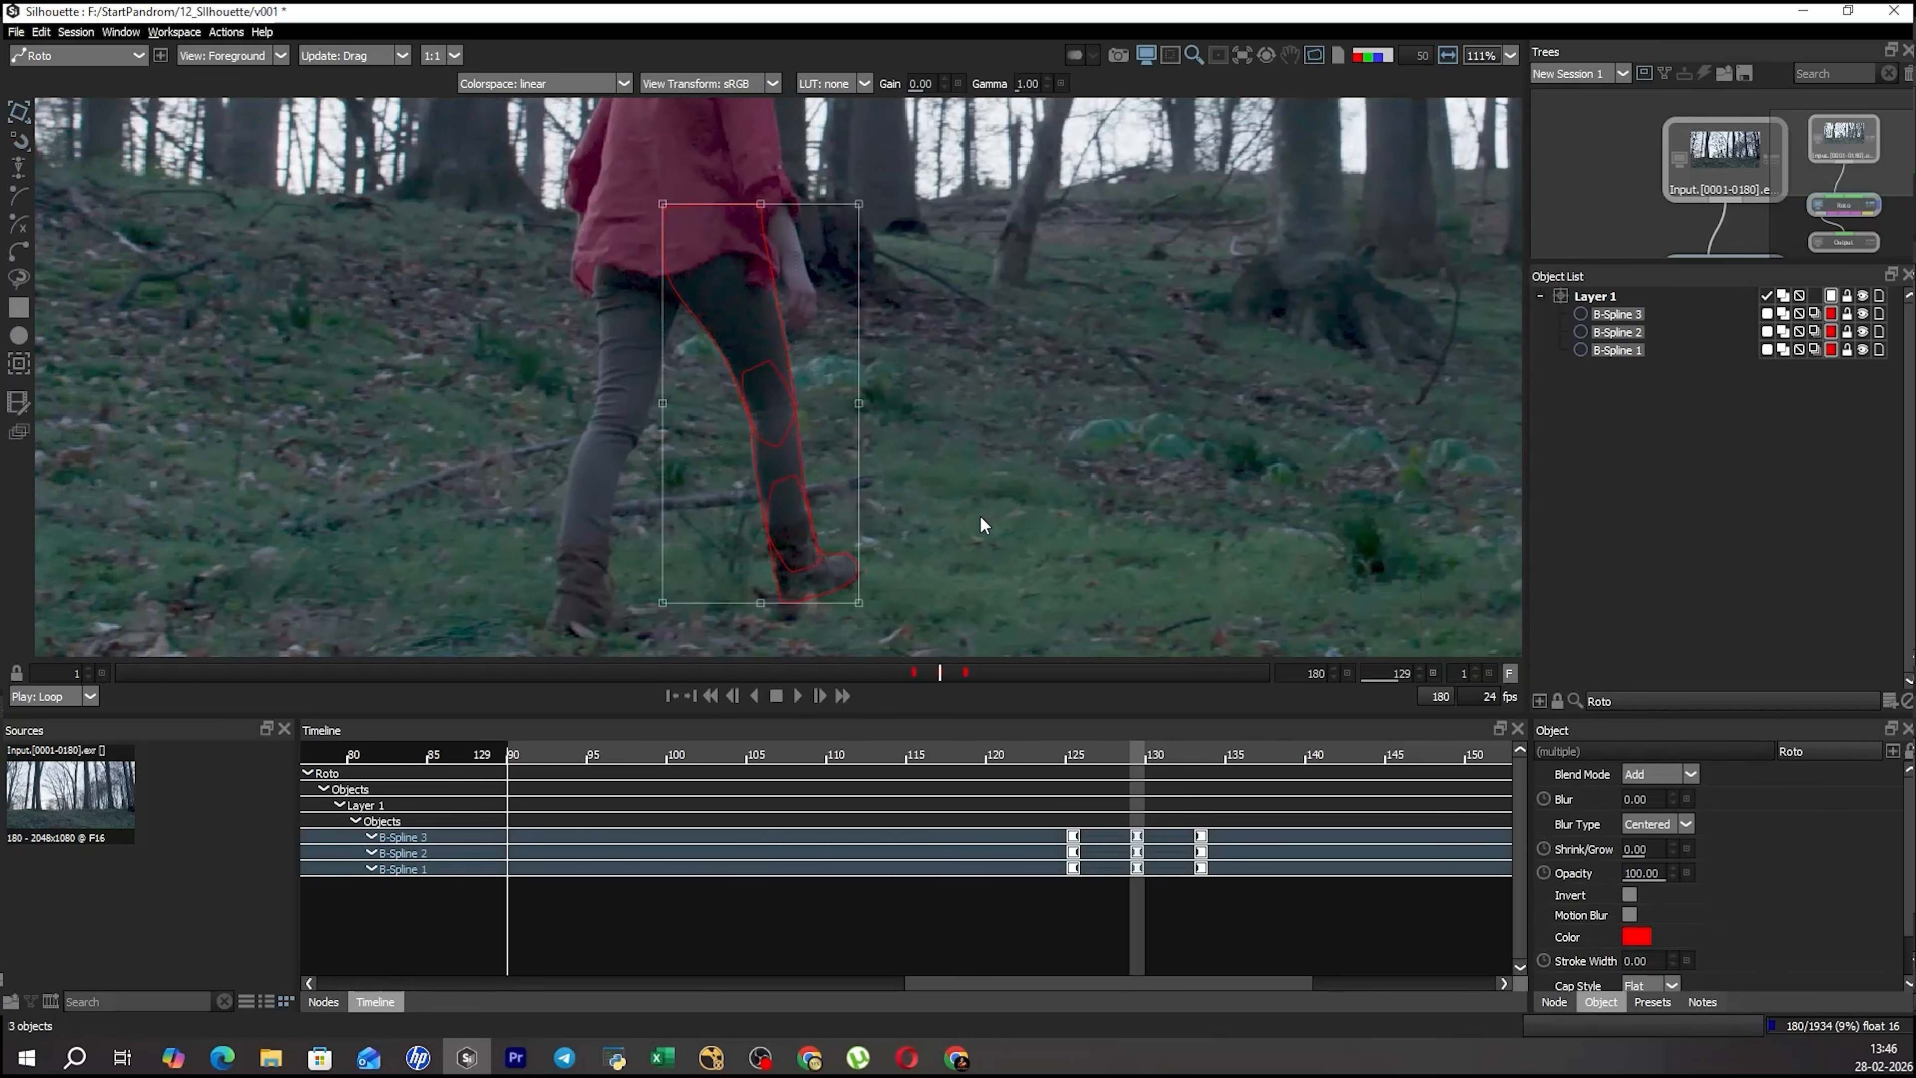
pyautogui.moveTo(977, 533); pyautogui.dragTo(978, 488)
pyautogui.press('z')
pyautogui.press('z')
pyautogui.press('z')
pyautogui.press('z')
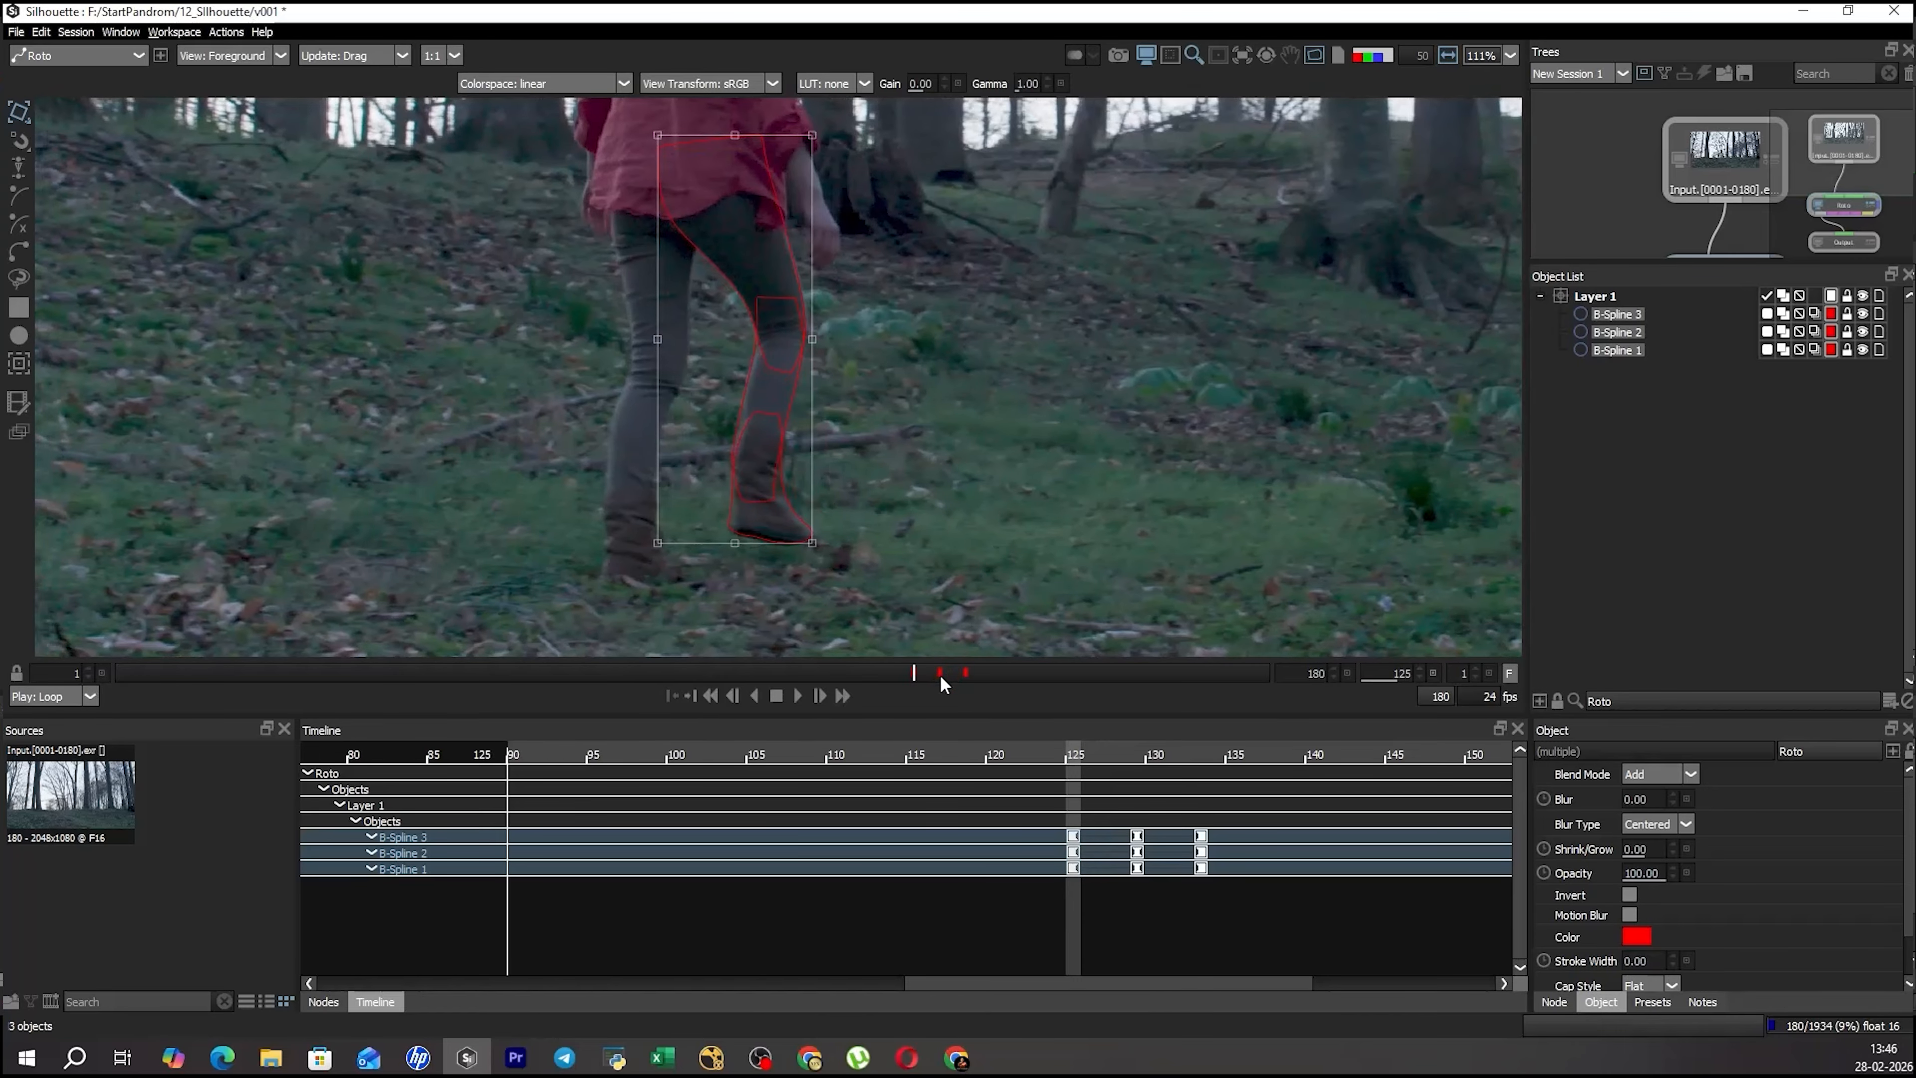
pyautogui.moveTo(915, 667)
pyautogui.mouseDown()
pyautogui.moveTo(931, 671)
pyautogui.moveTo(913, 673)
pyautogui.mouseUp()
pyautogui.press('x')
pyautogui.press('x')
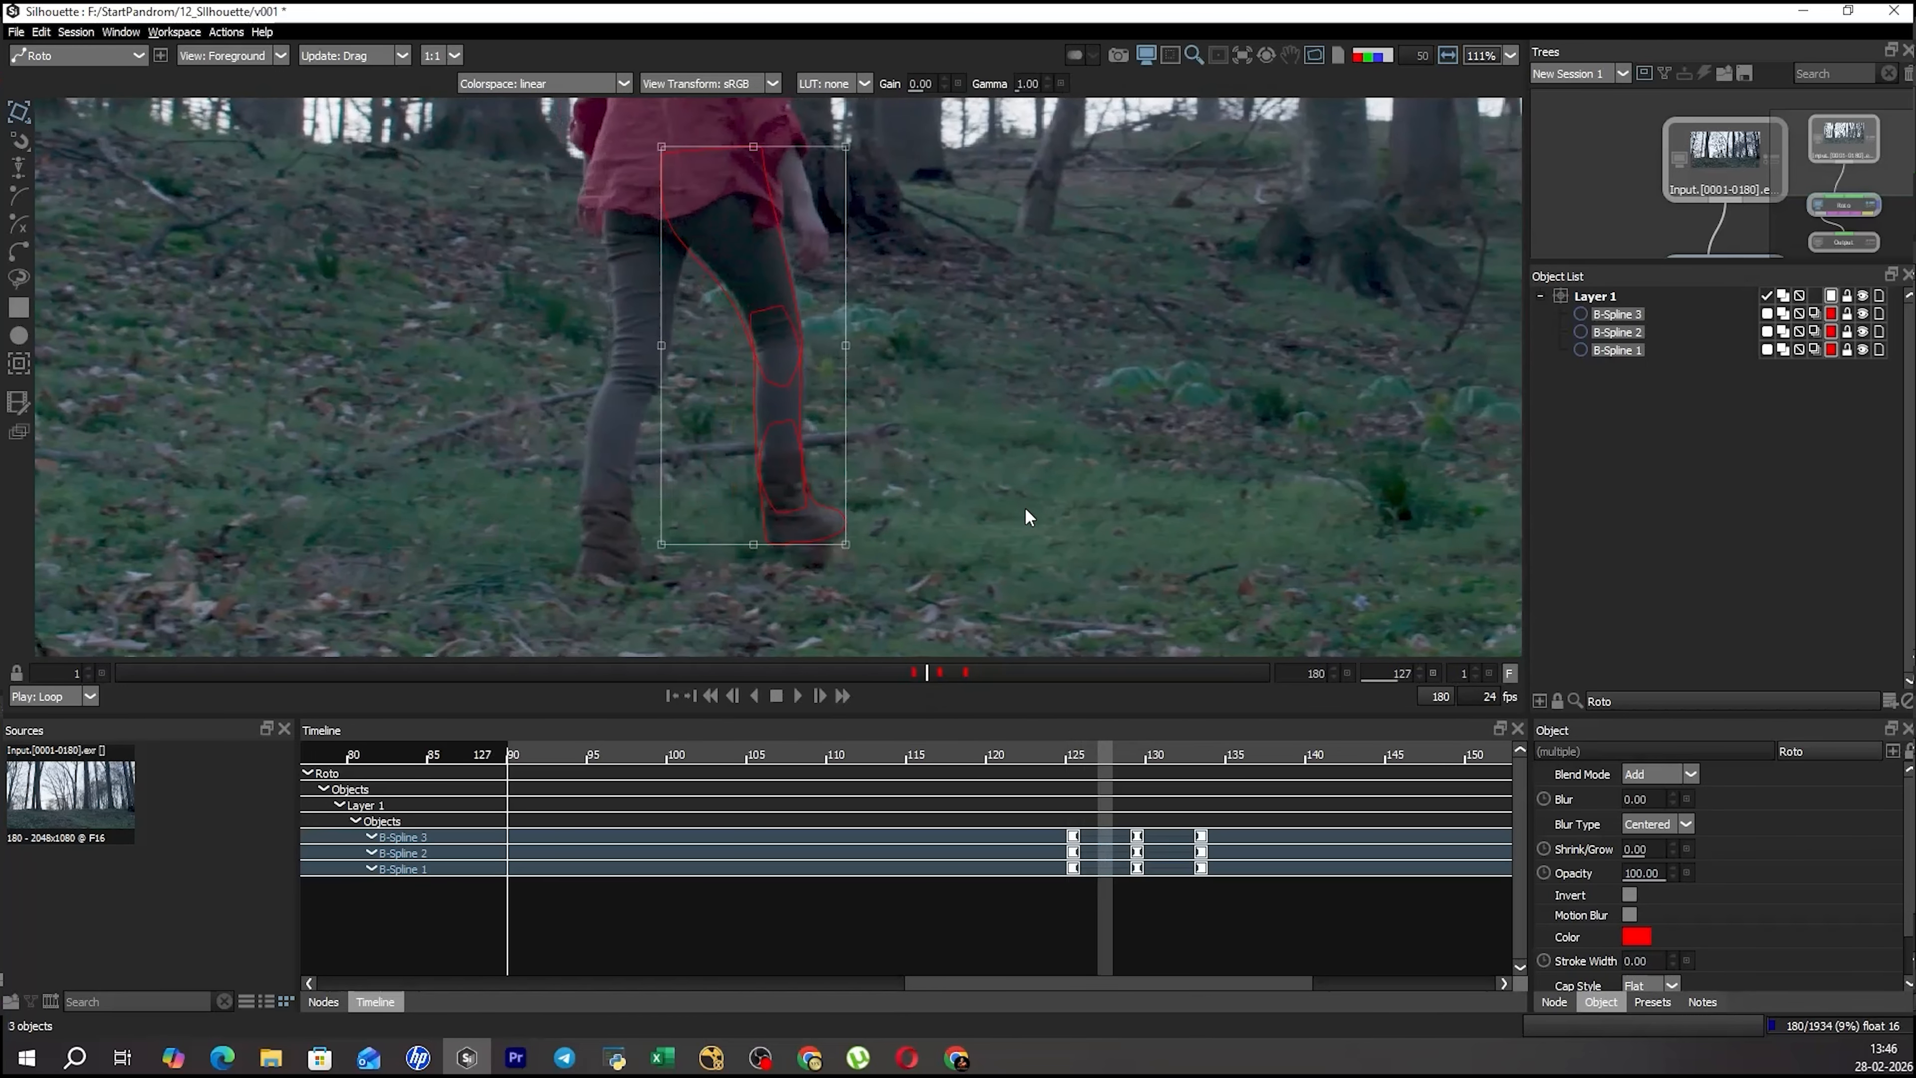
# Move the three selected leg shapes to match the leg's position at frame 127.
pyautogui.scroll(3, 867, 423)
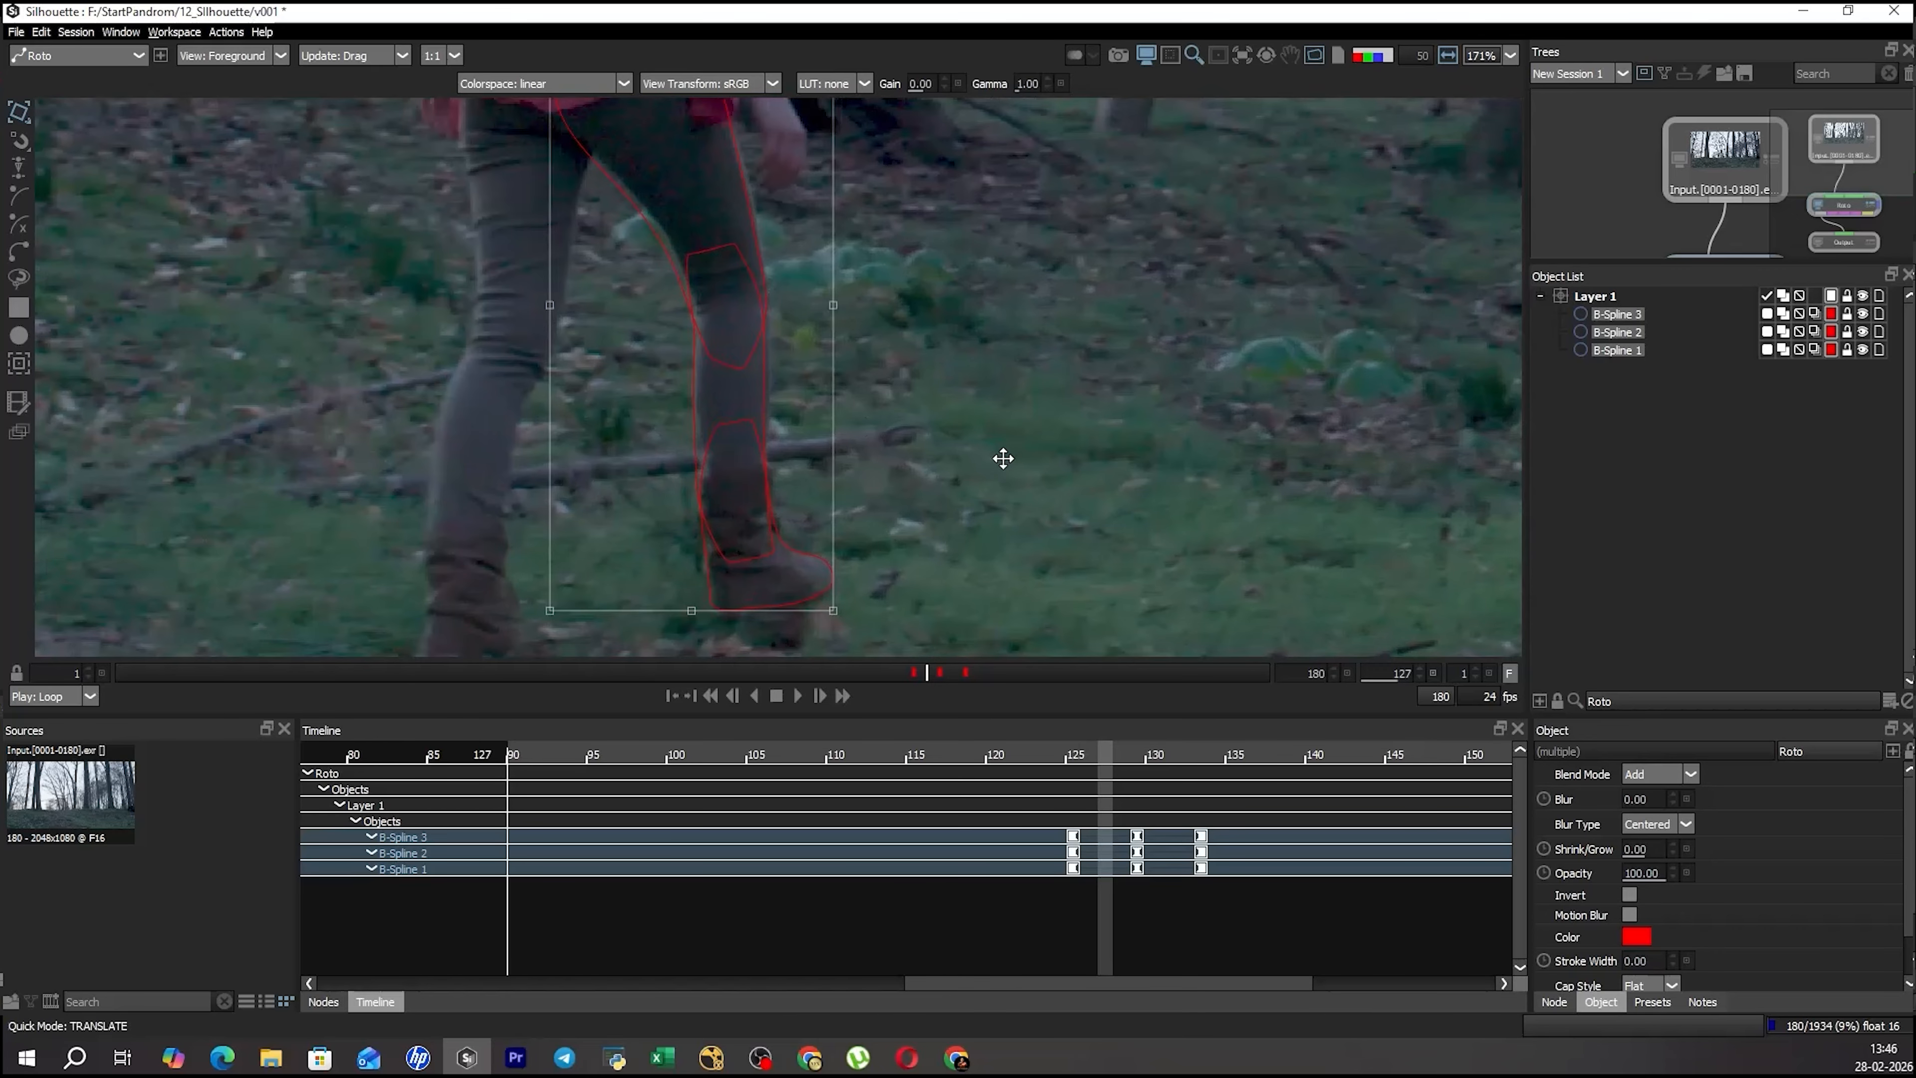
pyautogui.moveTo(1037, 458); pyautogui.dragTo(1035, 459)
pyautogui.moveTo(873, 411); pyautogui.dragTo(909, 438)
pyautogui.press('r')
# Transform the thigh shape, B-Spline 1, to fit the upper leg at frame 127.
pyautogui.click(1004, 344)
pyautogui.click(766, 157)
pyautogui.moveTo(788, 147); pyautogui.dragTo(822, 280)
pyautogui.press('t')
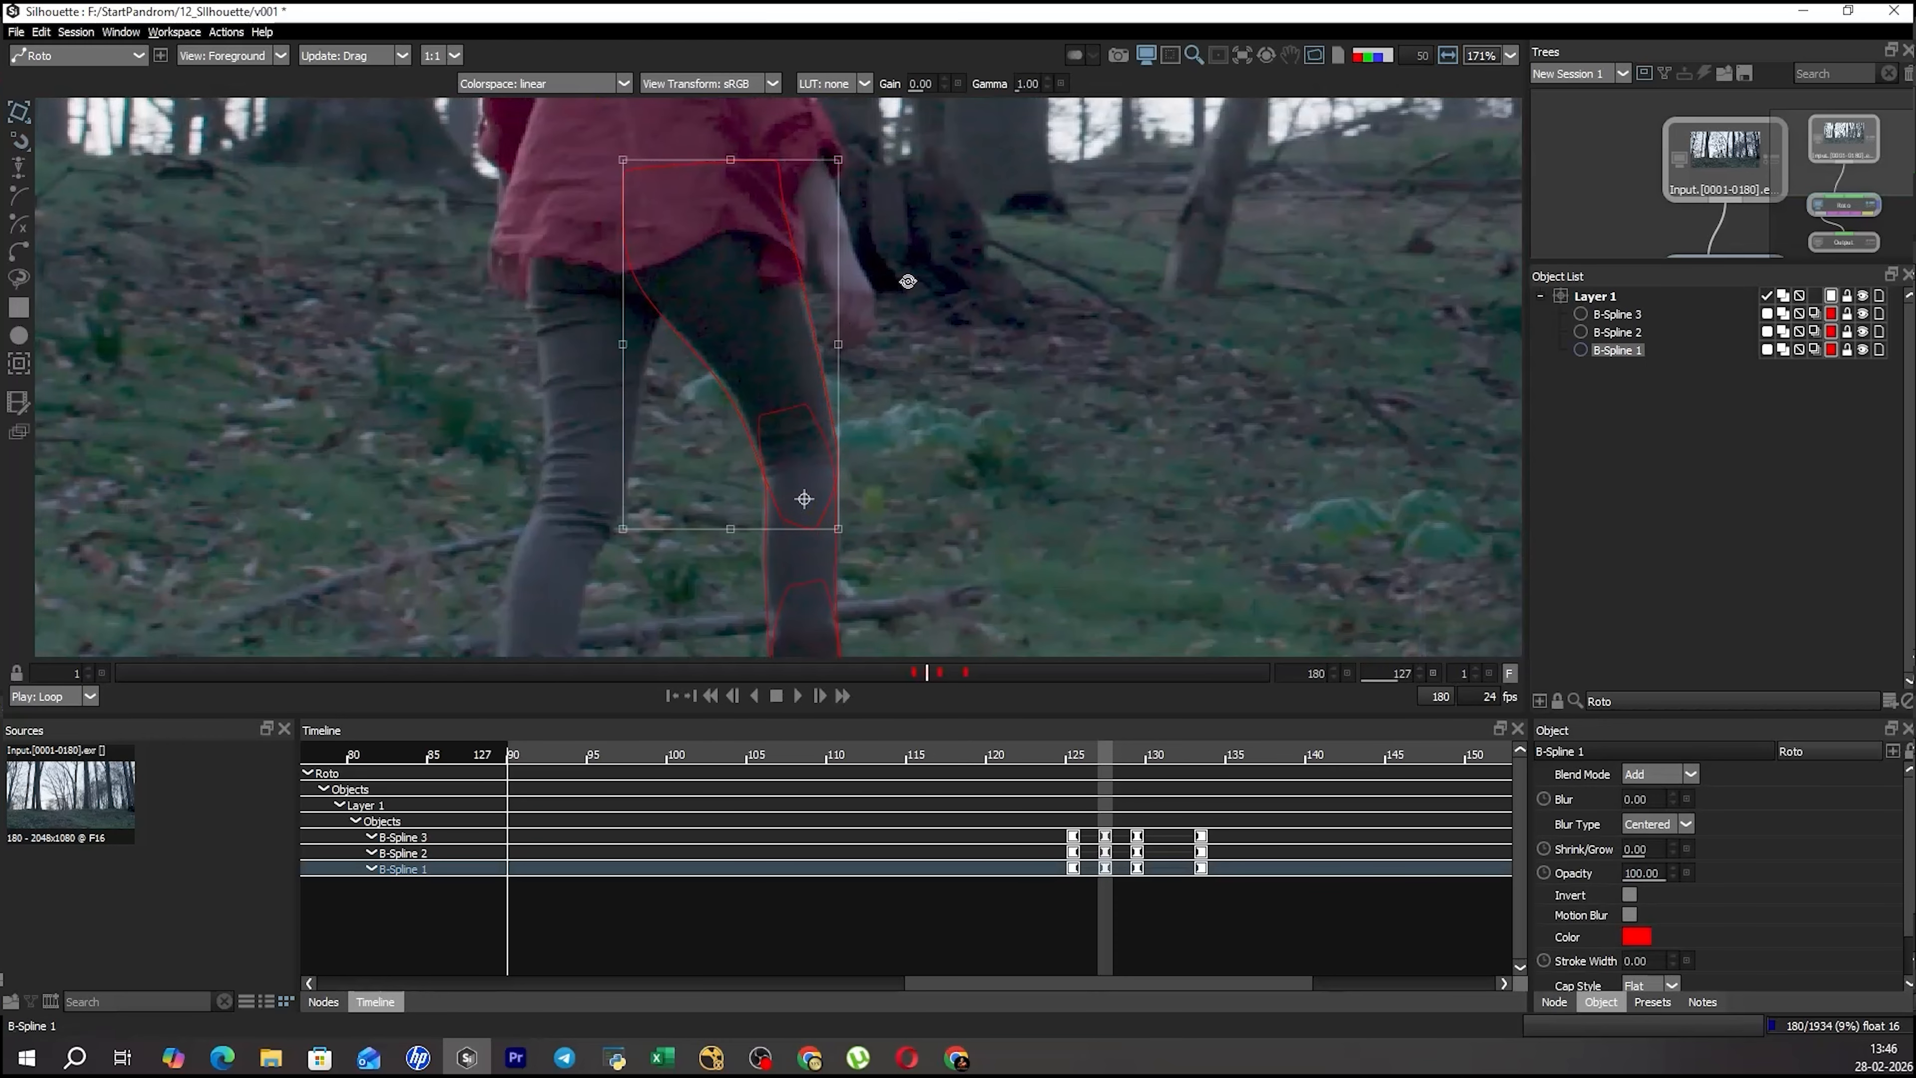
pyautogui.press('r')
# Adjust the thigh shape's inner-edge points to follow the inner thigh at frame 127.
pyautogui.moveTo(558, 269); pyautogui.dragTo(643, 467)
pyautogui.press('t')
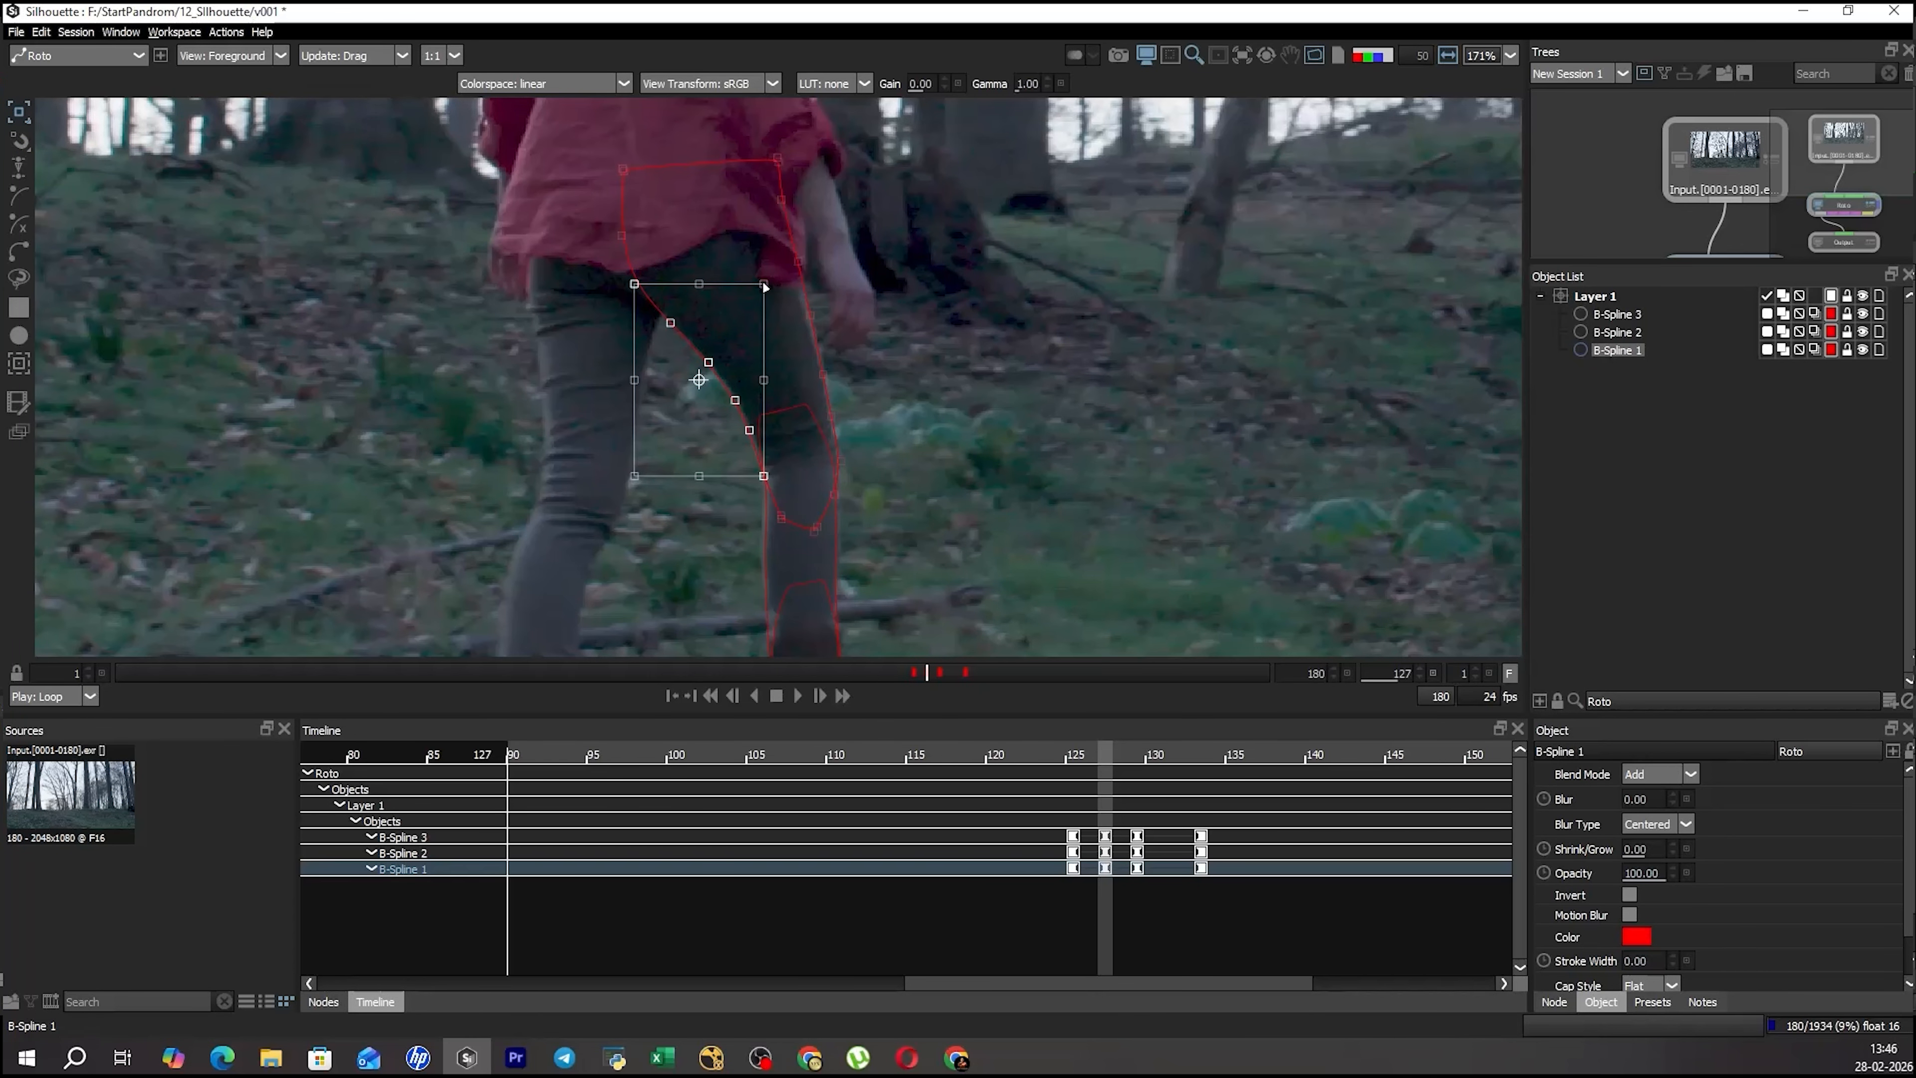
pyautogui.click(950, 332)
pyautogui.click(713, 366)
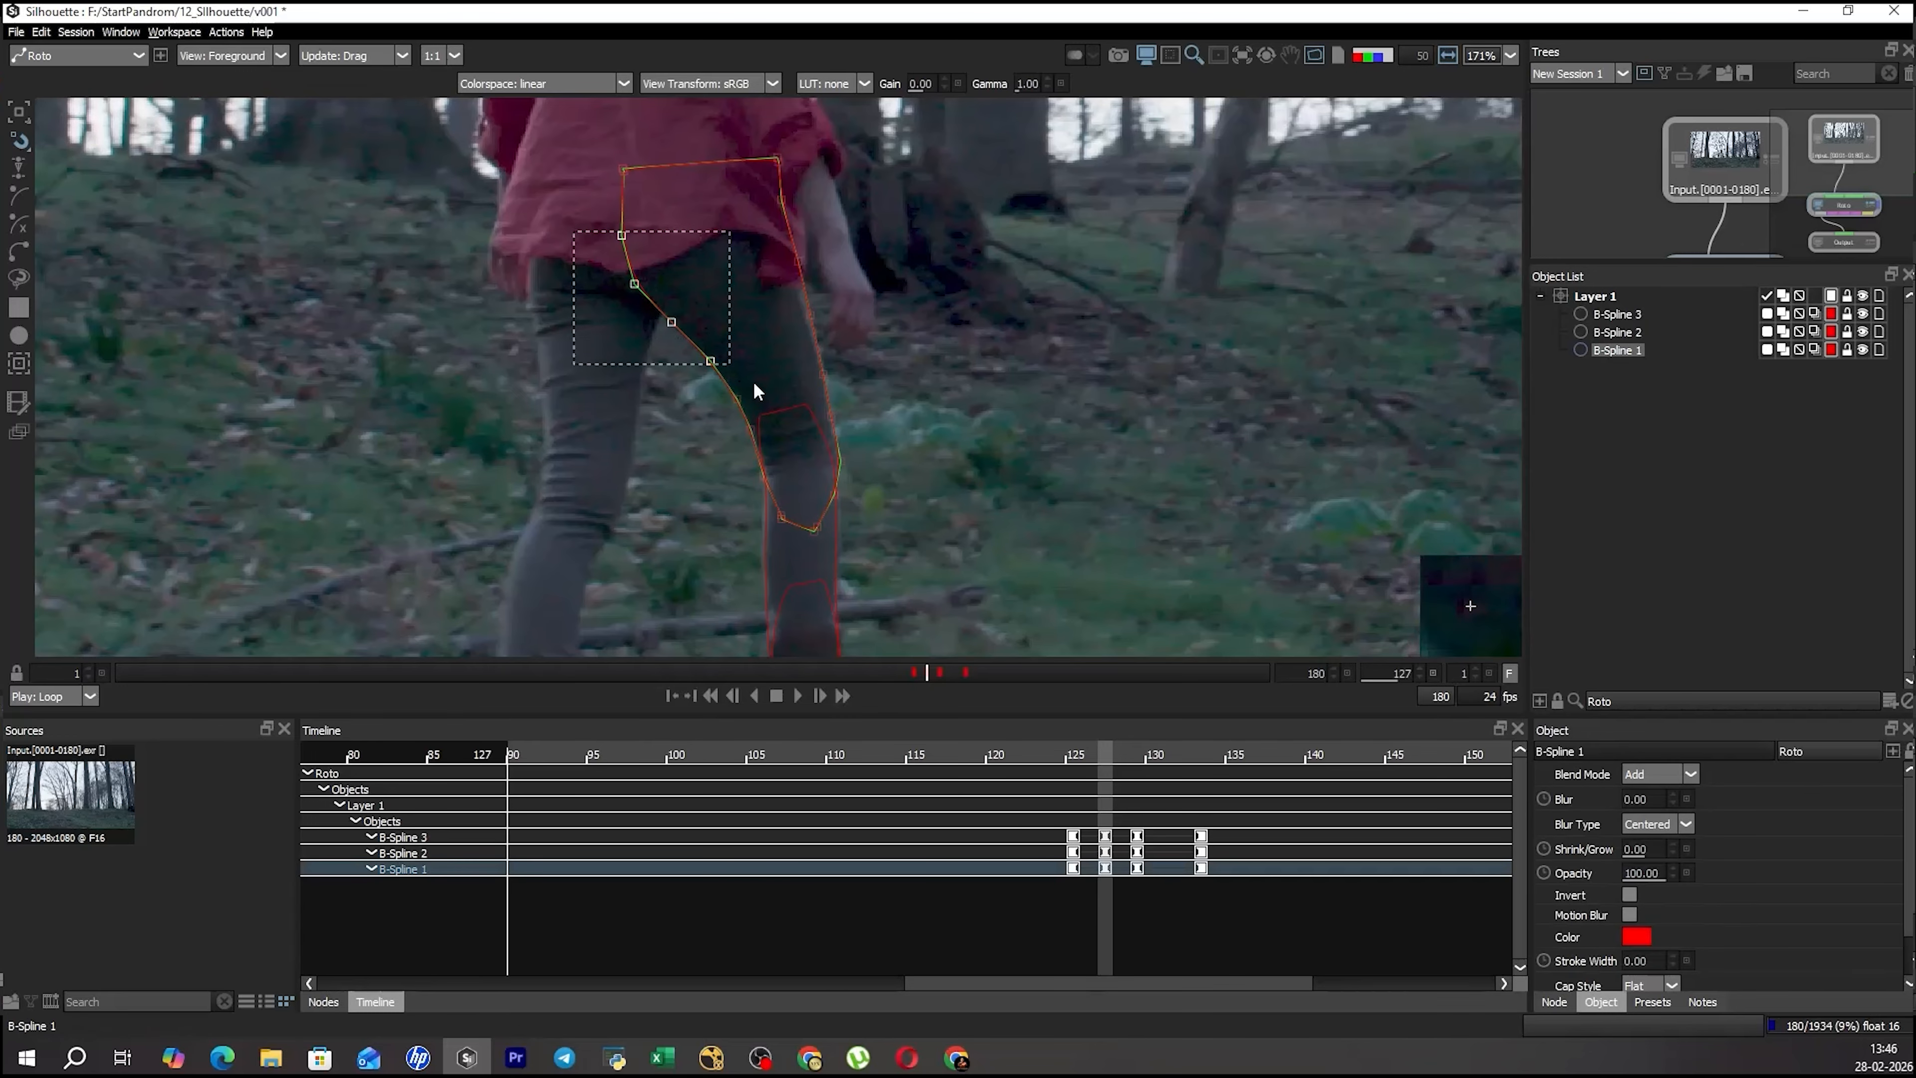
pyautogui.click(892, 424)
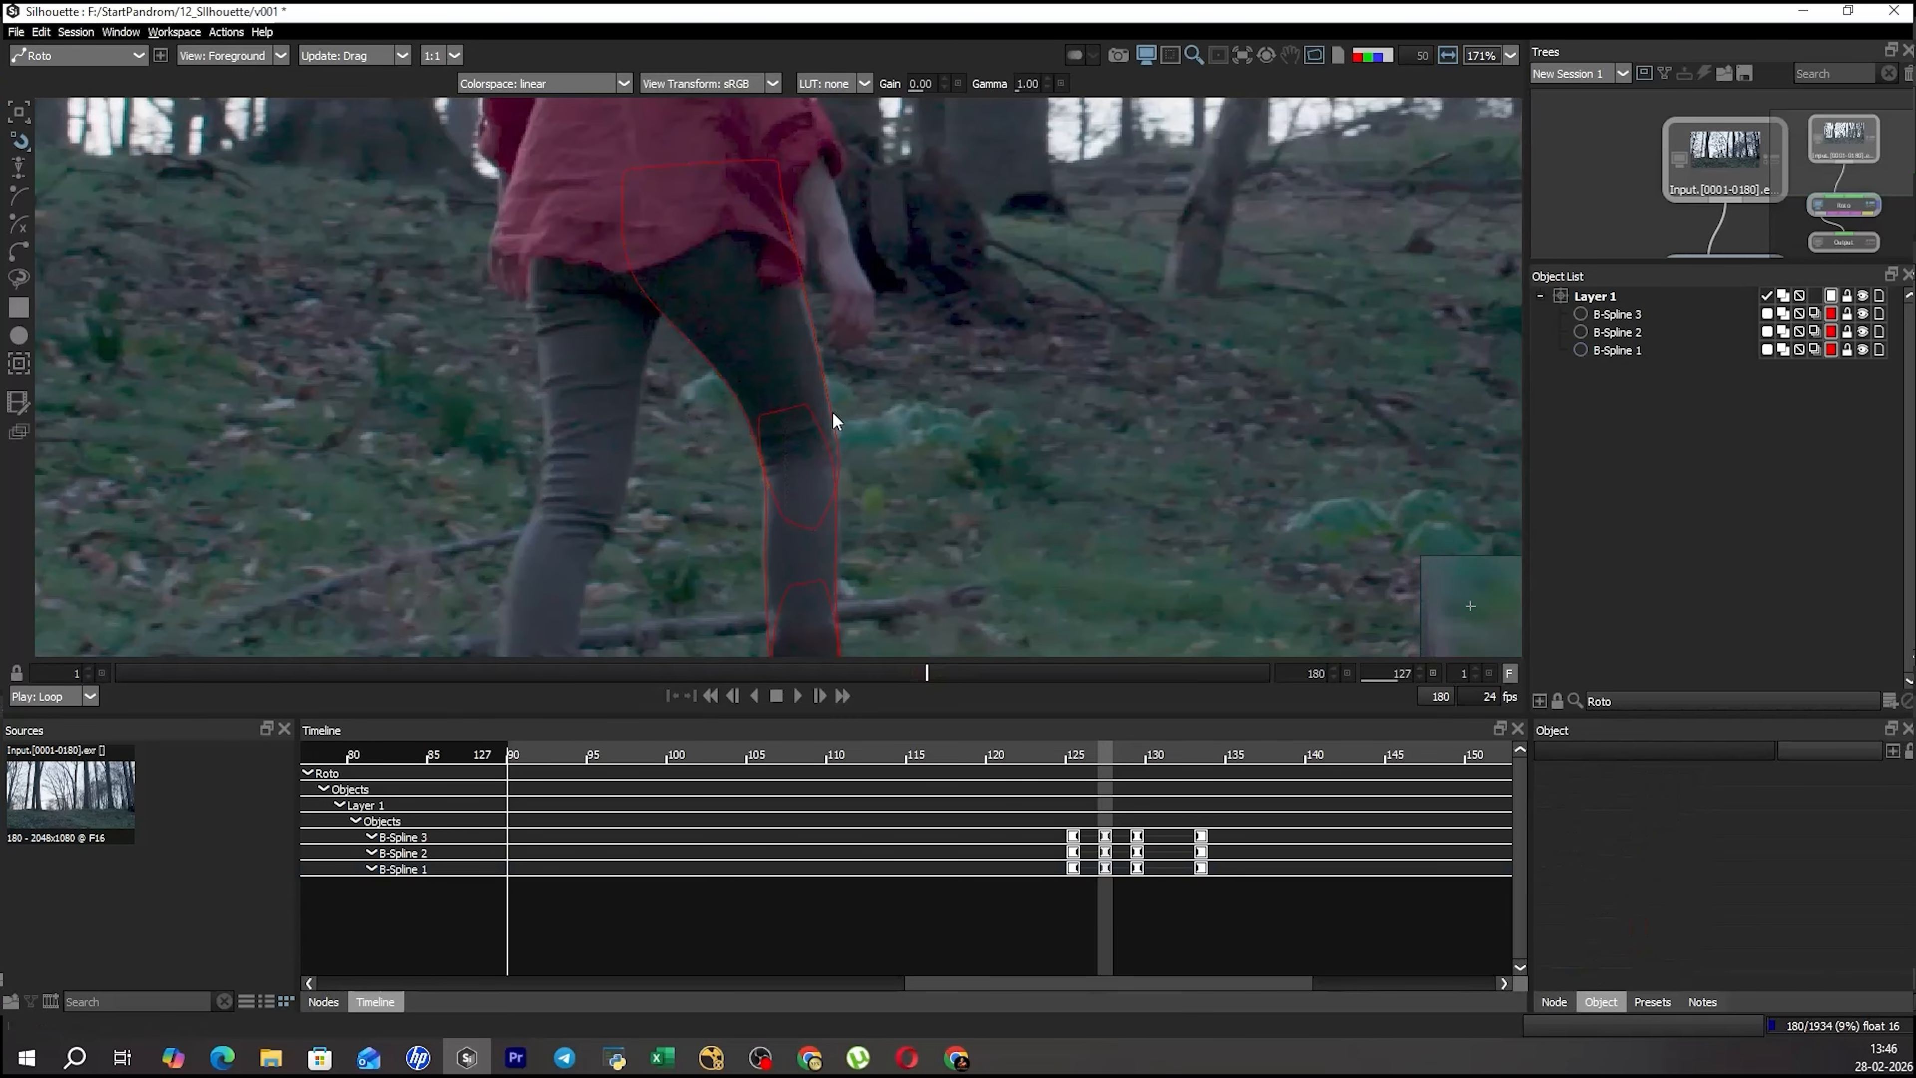
pyautogui.click(832, 414)
pyautogui.click(892, 421)
# Preview the roto overlay on the leg at frame 127 and review the three shapes' fit forward to frame 133.
pyautogui.scroll(-2, 850, 274)
pyautogui.press('s')
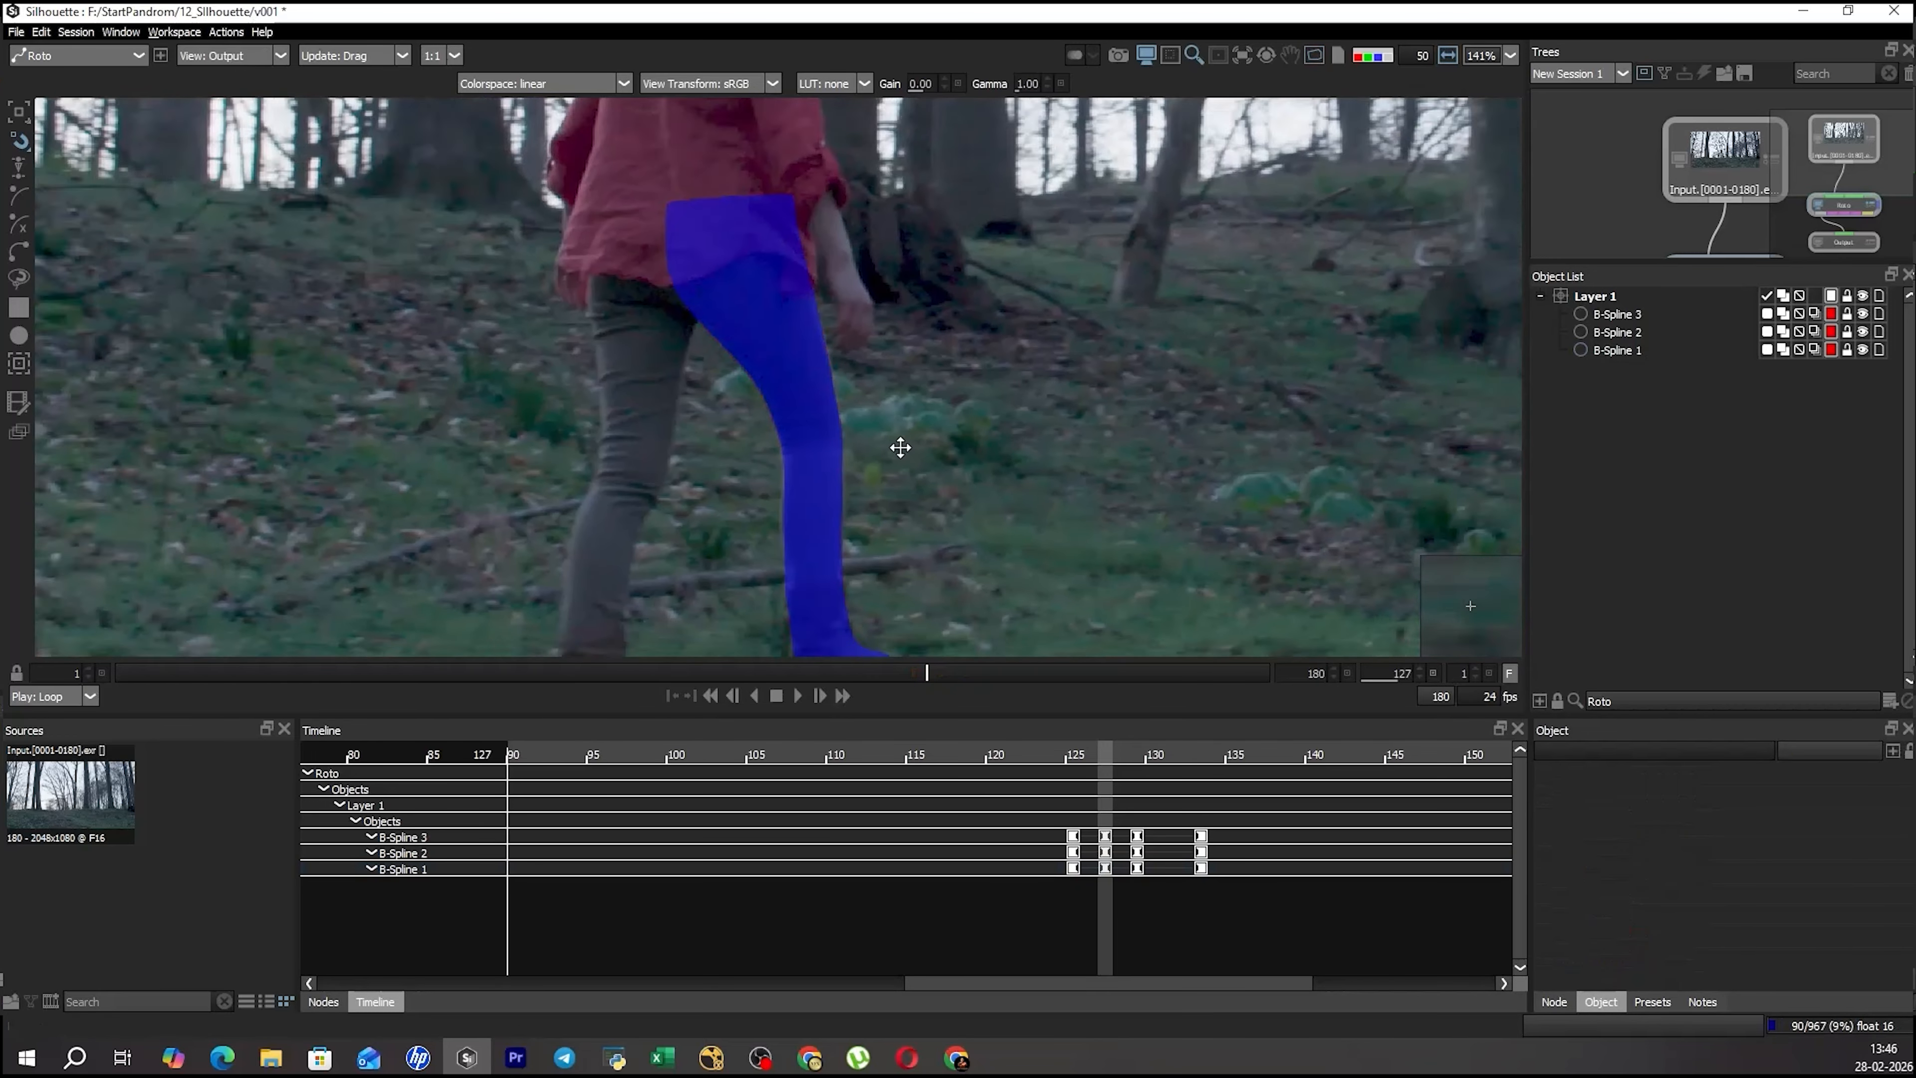
pyautogui.moveTo(900, 447); pyautogui.dragTo(887, 264)
pyautogui.press('s')
pyautogui.moveTo(897, 376); pyautogui.dragTo(868, 459)
pyautogui.scroll(-4, 867, 462)
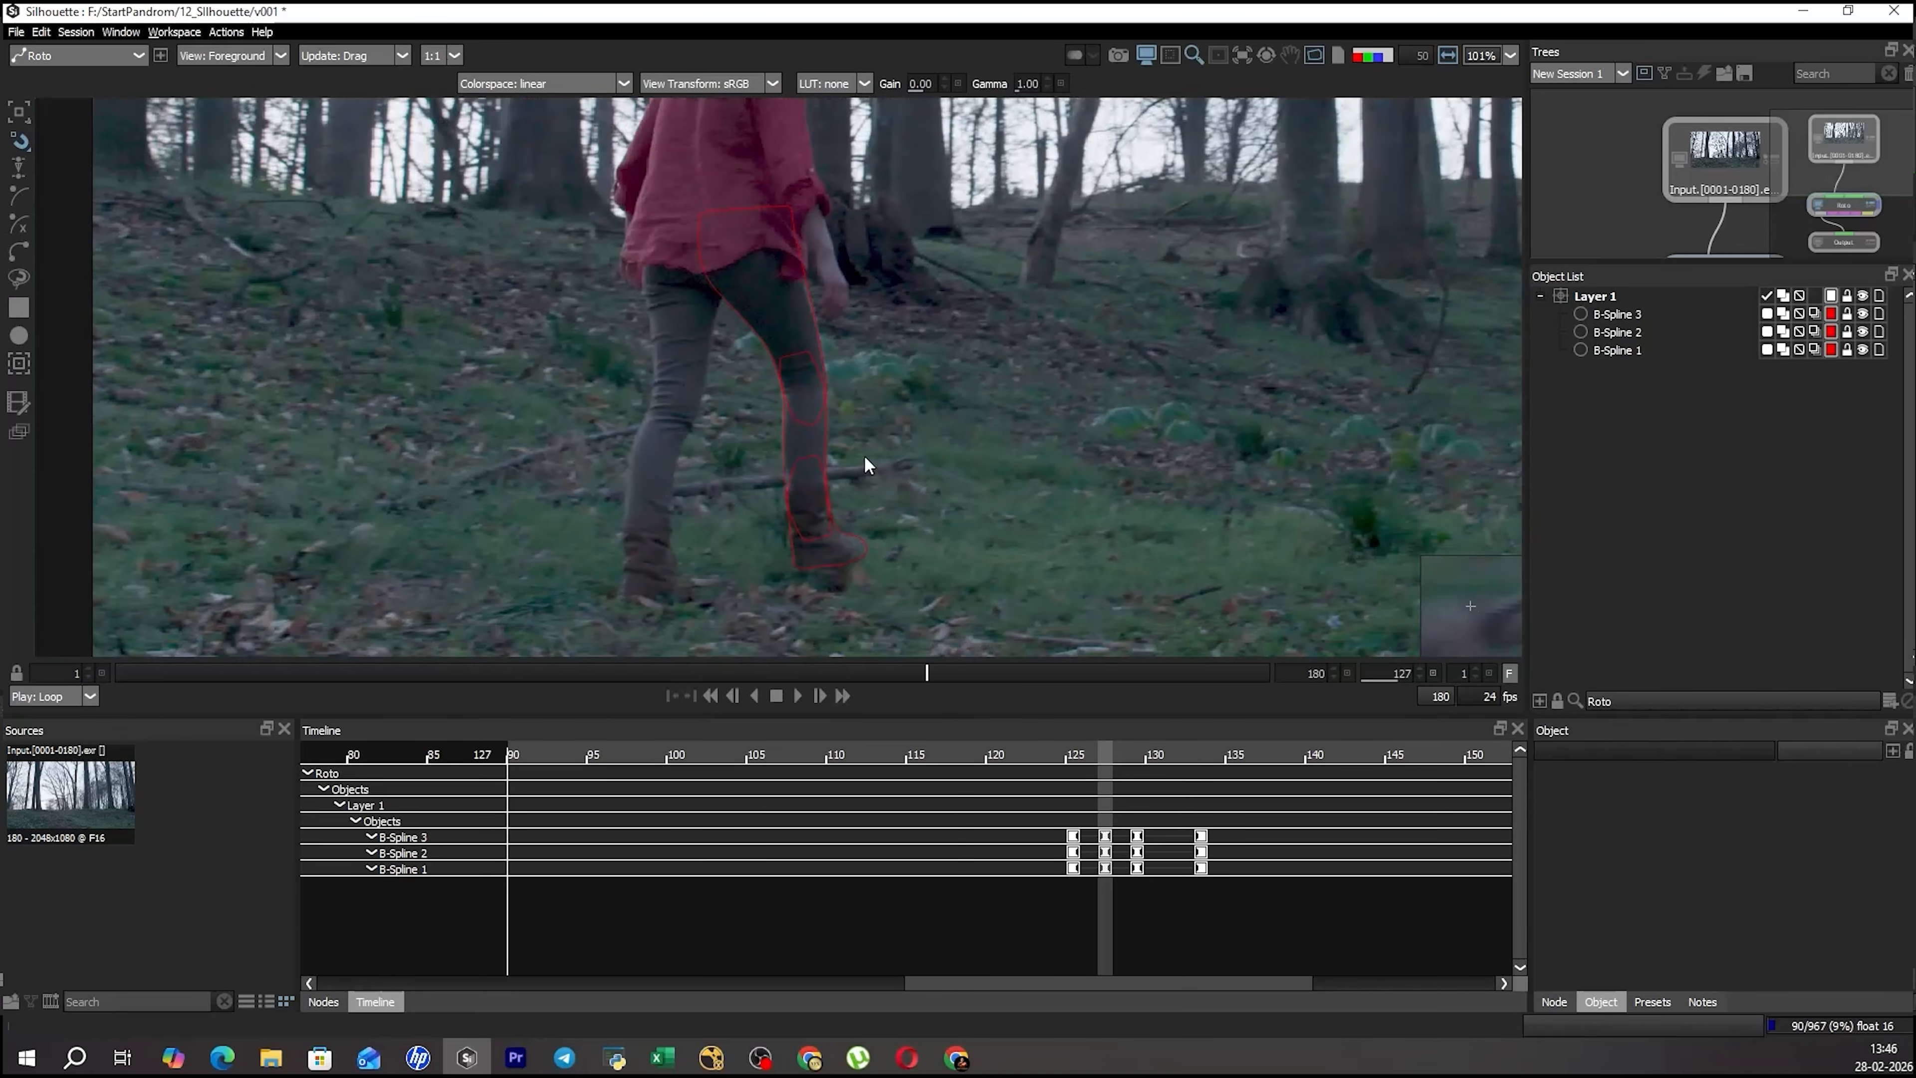
pyautogui.hotkey('ctrl', 'a')
pyautogui.scroll(3, 1008, 502)
pyautogui.press('space')
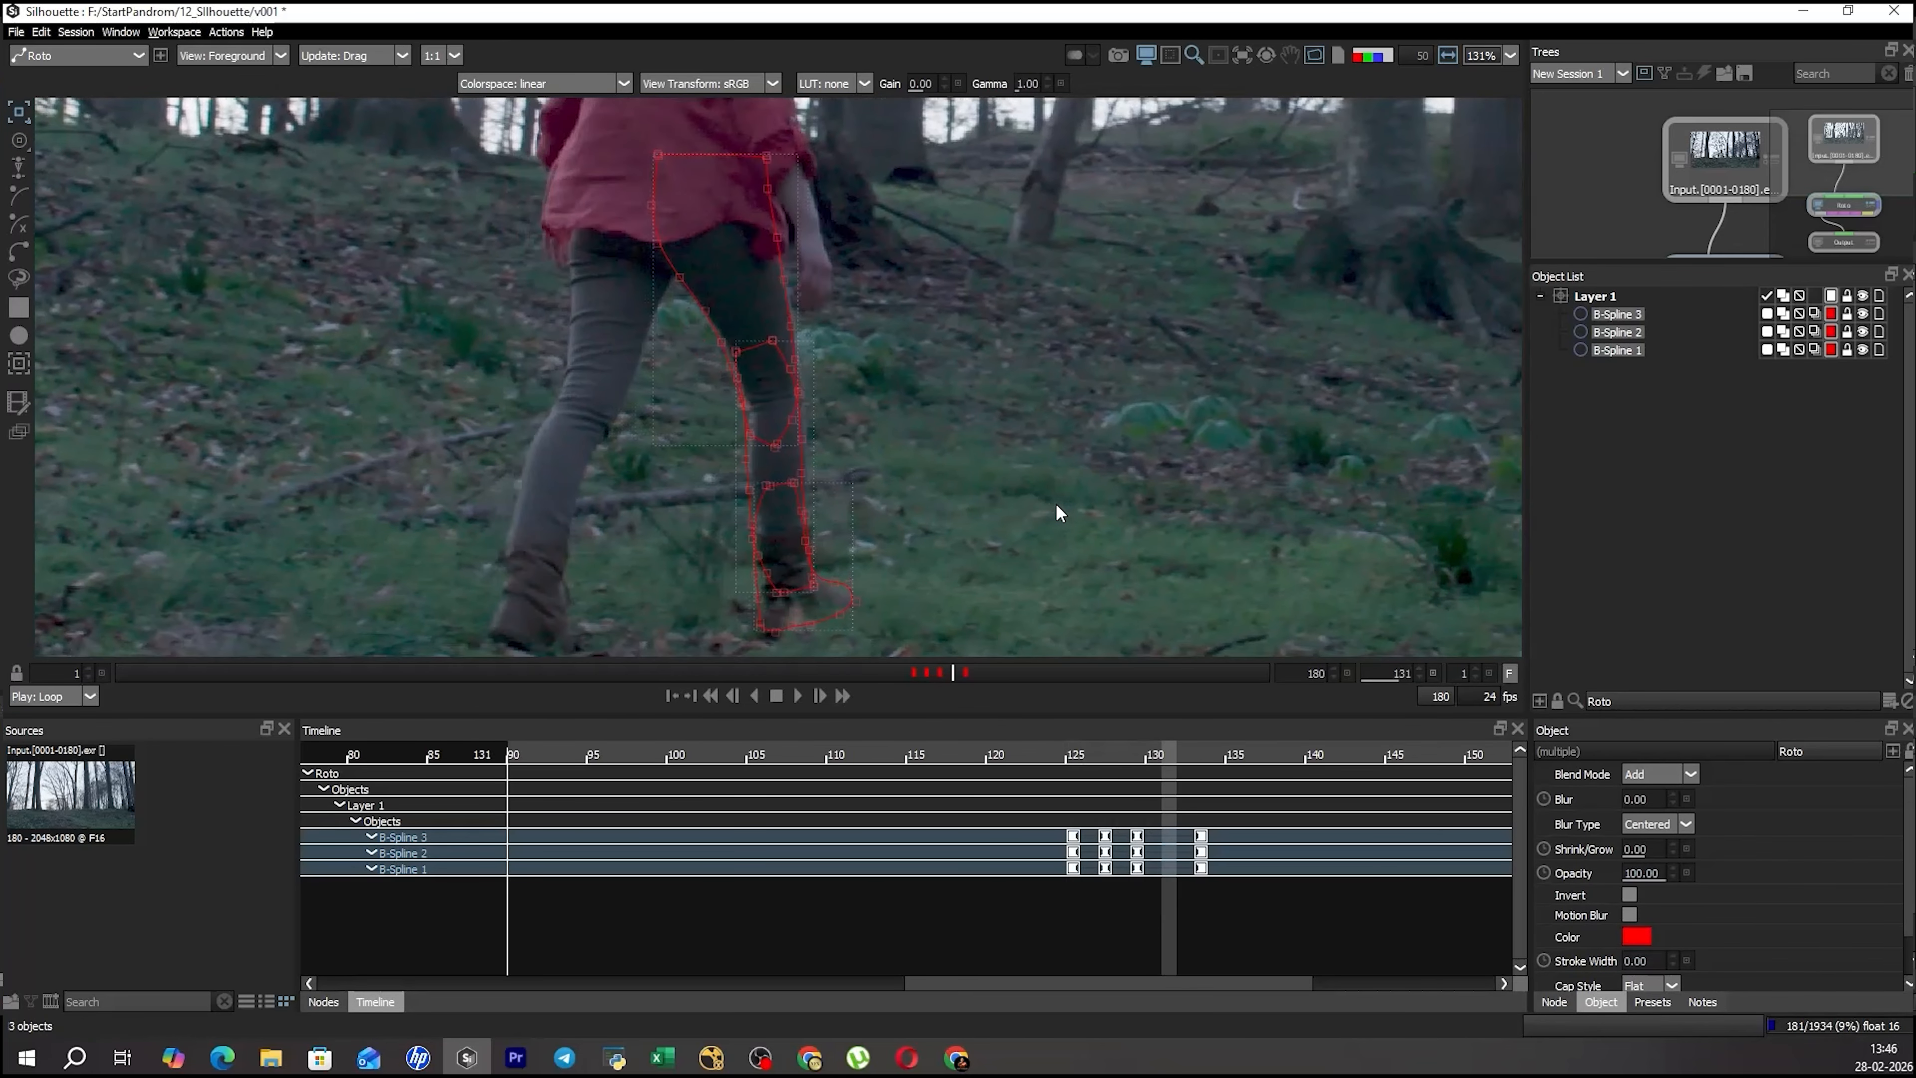
pyautogui.click(1074, 510)
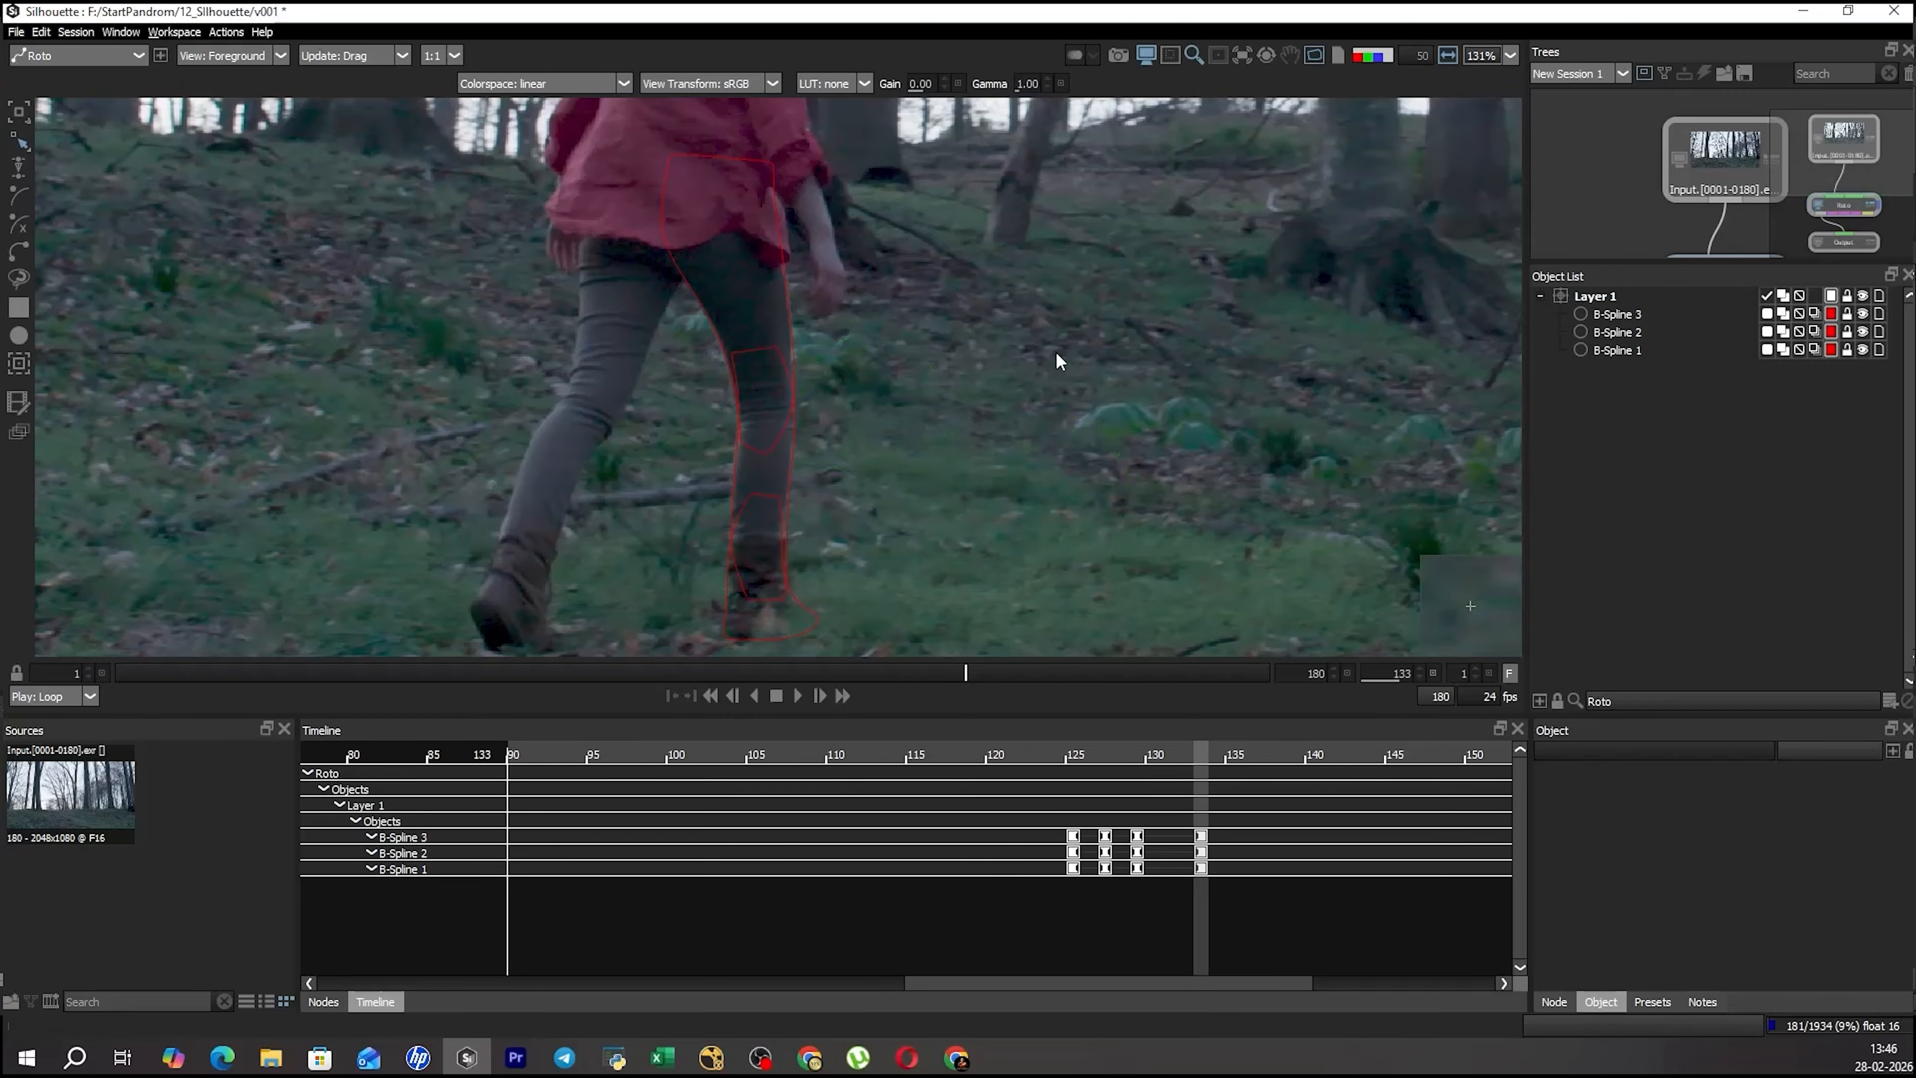
pyautogui.hotkey('ctrl', 'a')
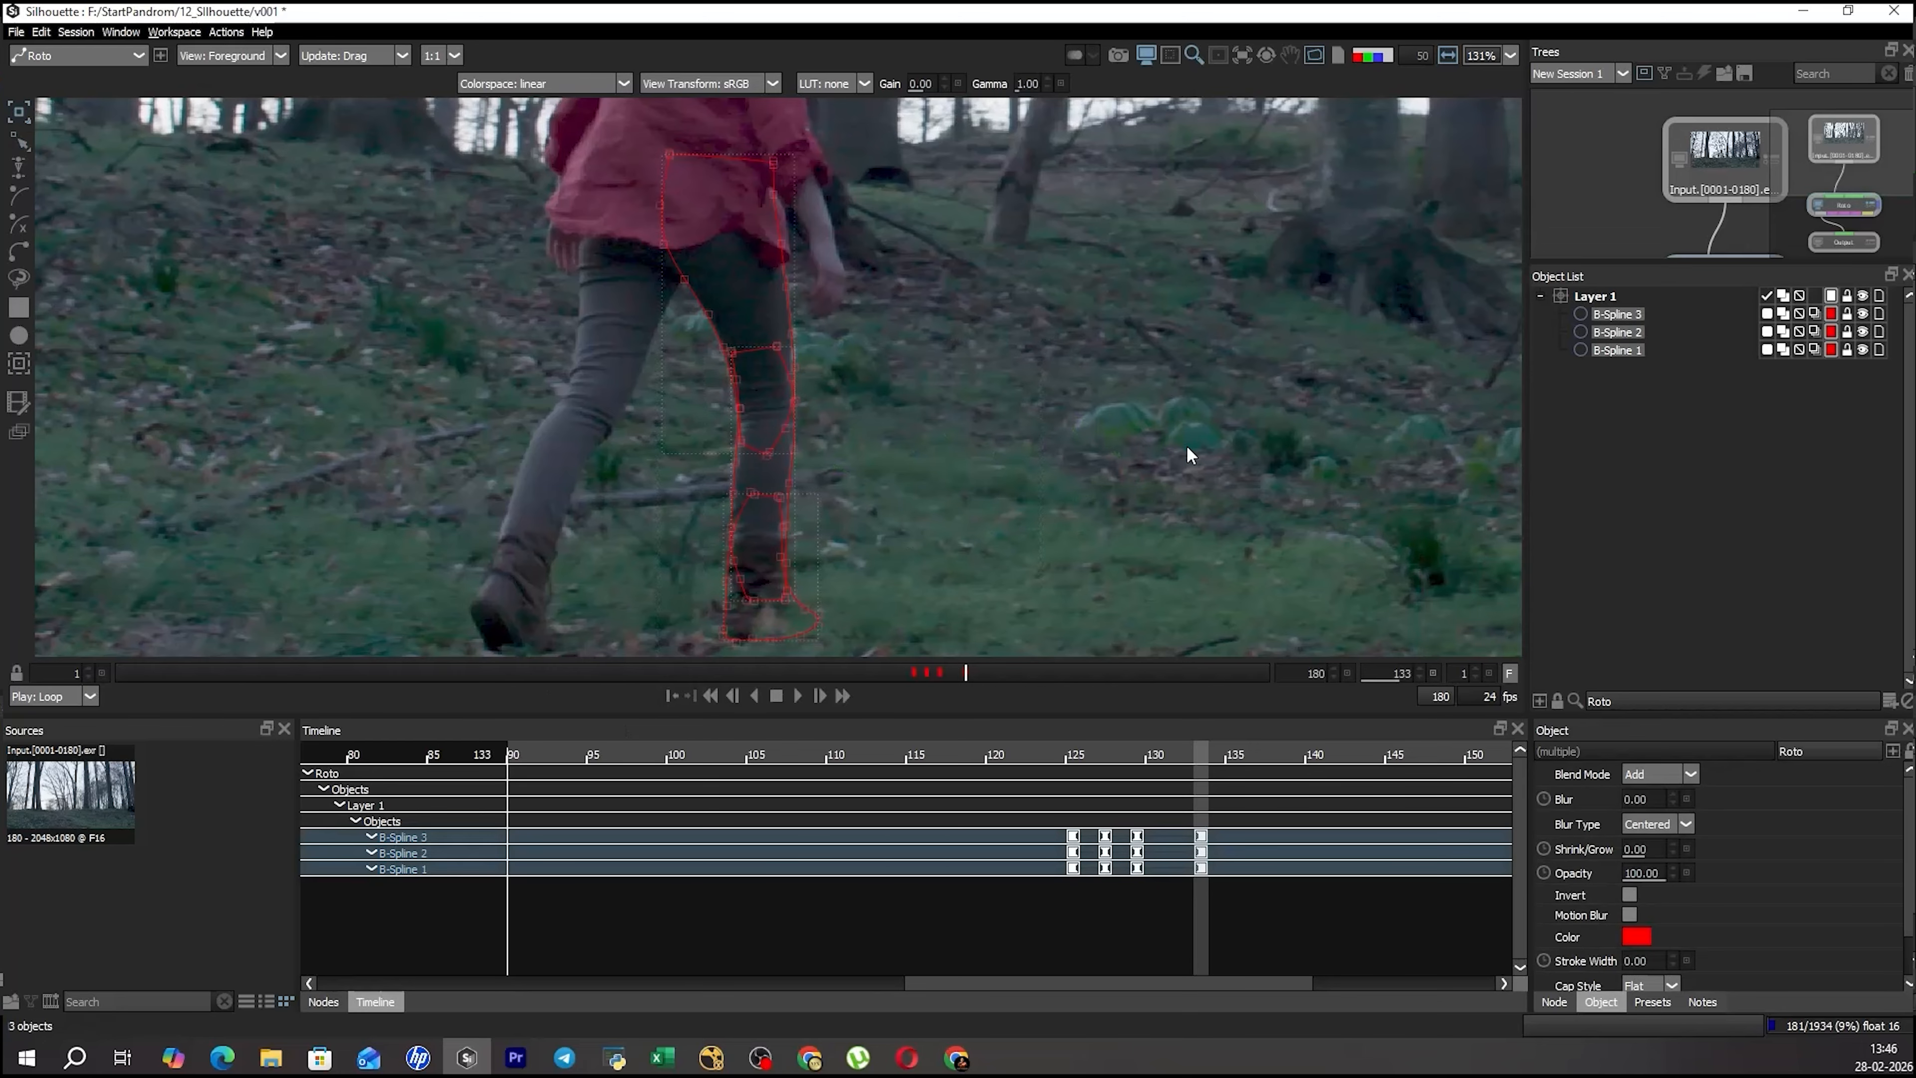
pyautogui.press('r')
pyautogui.moveTo(1138, 482); pyautogui.dragTo(1140, 453)
# Step through the walk between frames 133 and 143 to examine the leg's motion, stopping at frame 140.
pyautogui.press('z')
pyautogui.press('z')
pyautogui.press('z')
pyautogui.press('z')
pyautogui.press('z')
pyautogui.press('x')
pyautogui.press('x')
pyautogui.press('x')
pyautogui.press('x')
pyautogui.press('x')
pyautogui.press('x')
pyautogui.press('x')
pyautogui.press('x')
pyautogui.press('x')
pyautogui.press('x')
pyautogui.press('x')
pyautogui.press('x')
pyautogui.press('x')
pyautogui.press('x')
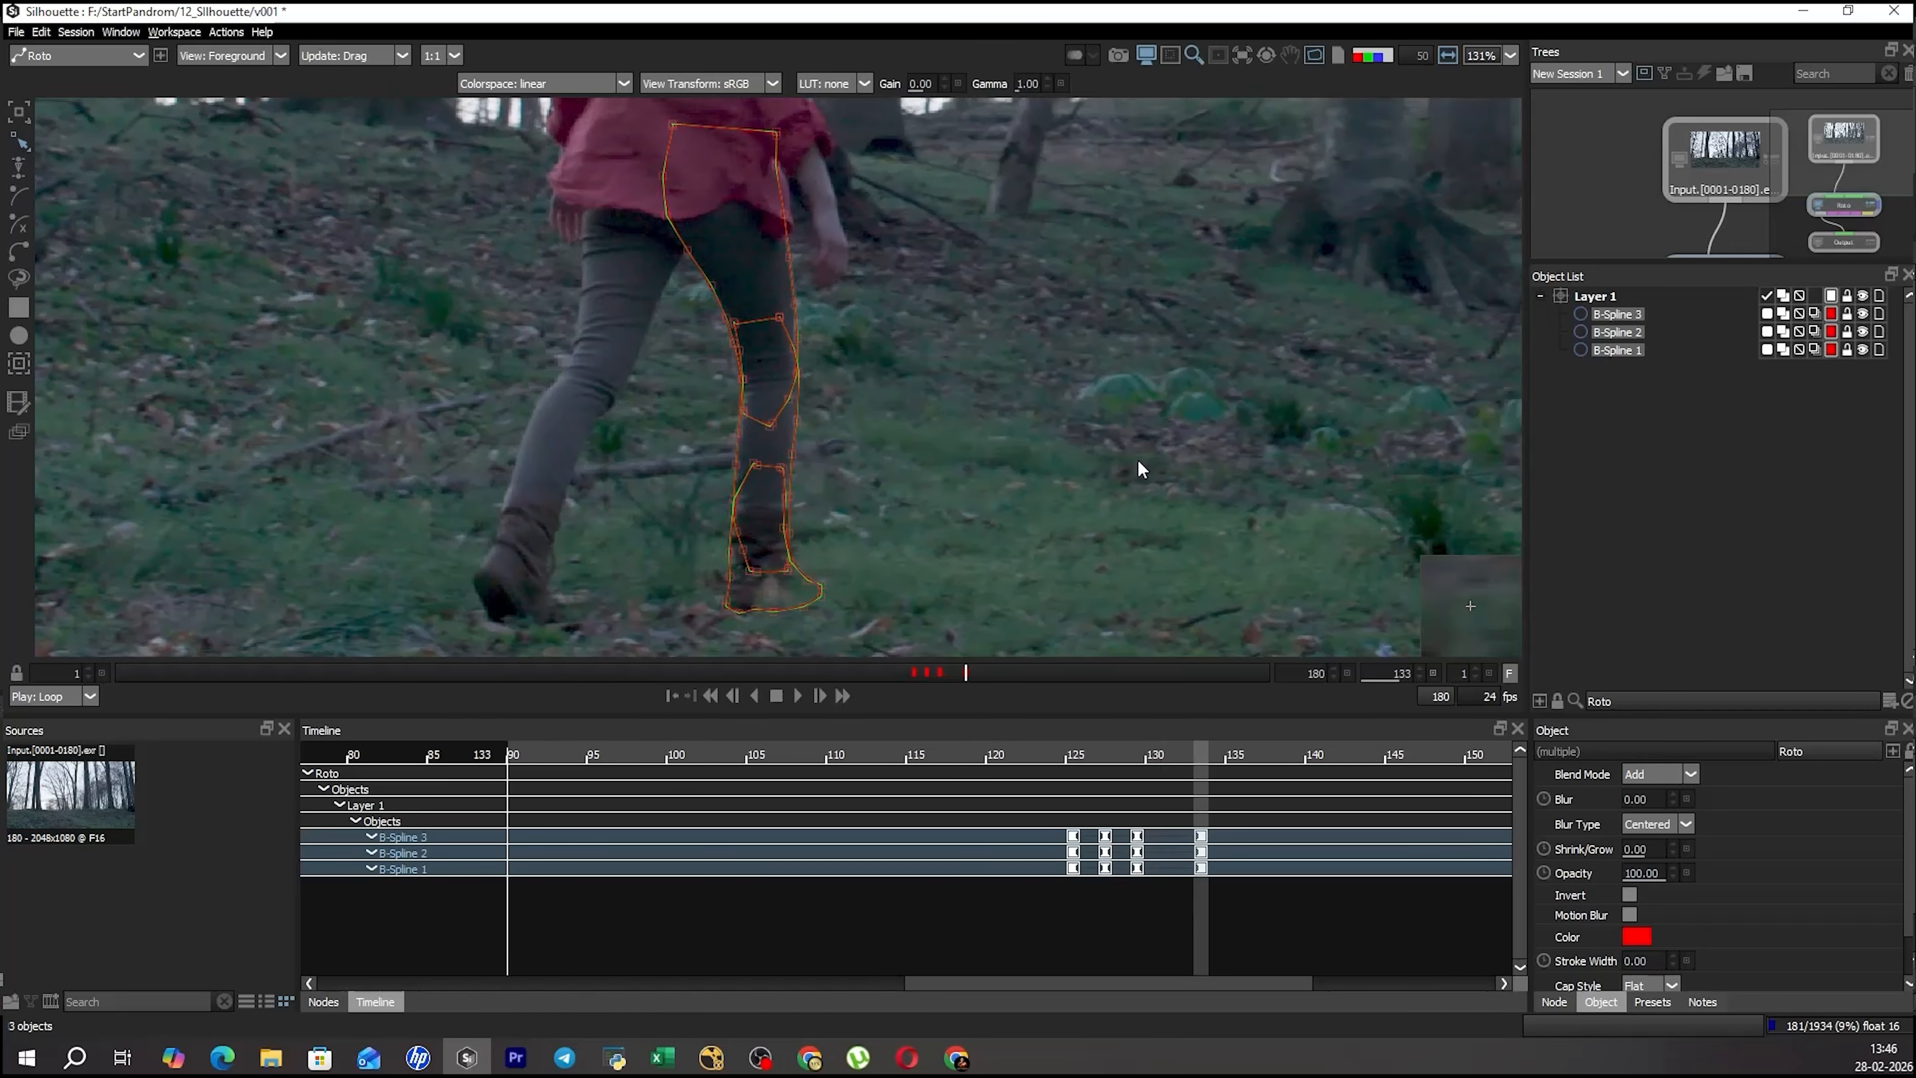
pyautogui.press('z')
pyautogui.press('z')
pyautogui.press('z')
pyautogui.press('z')
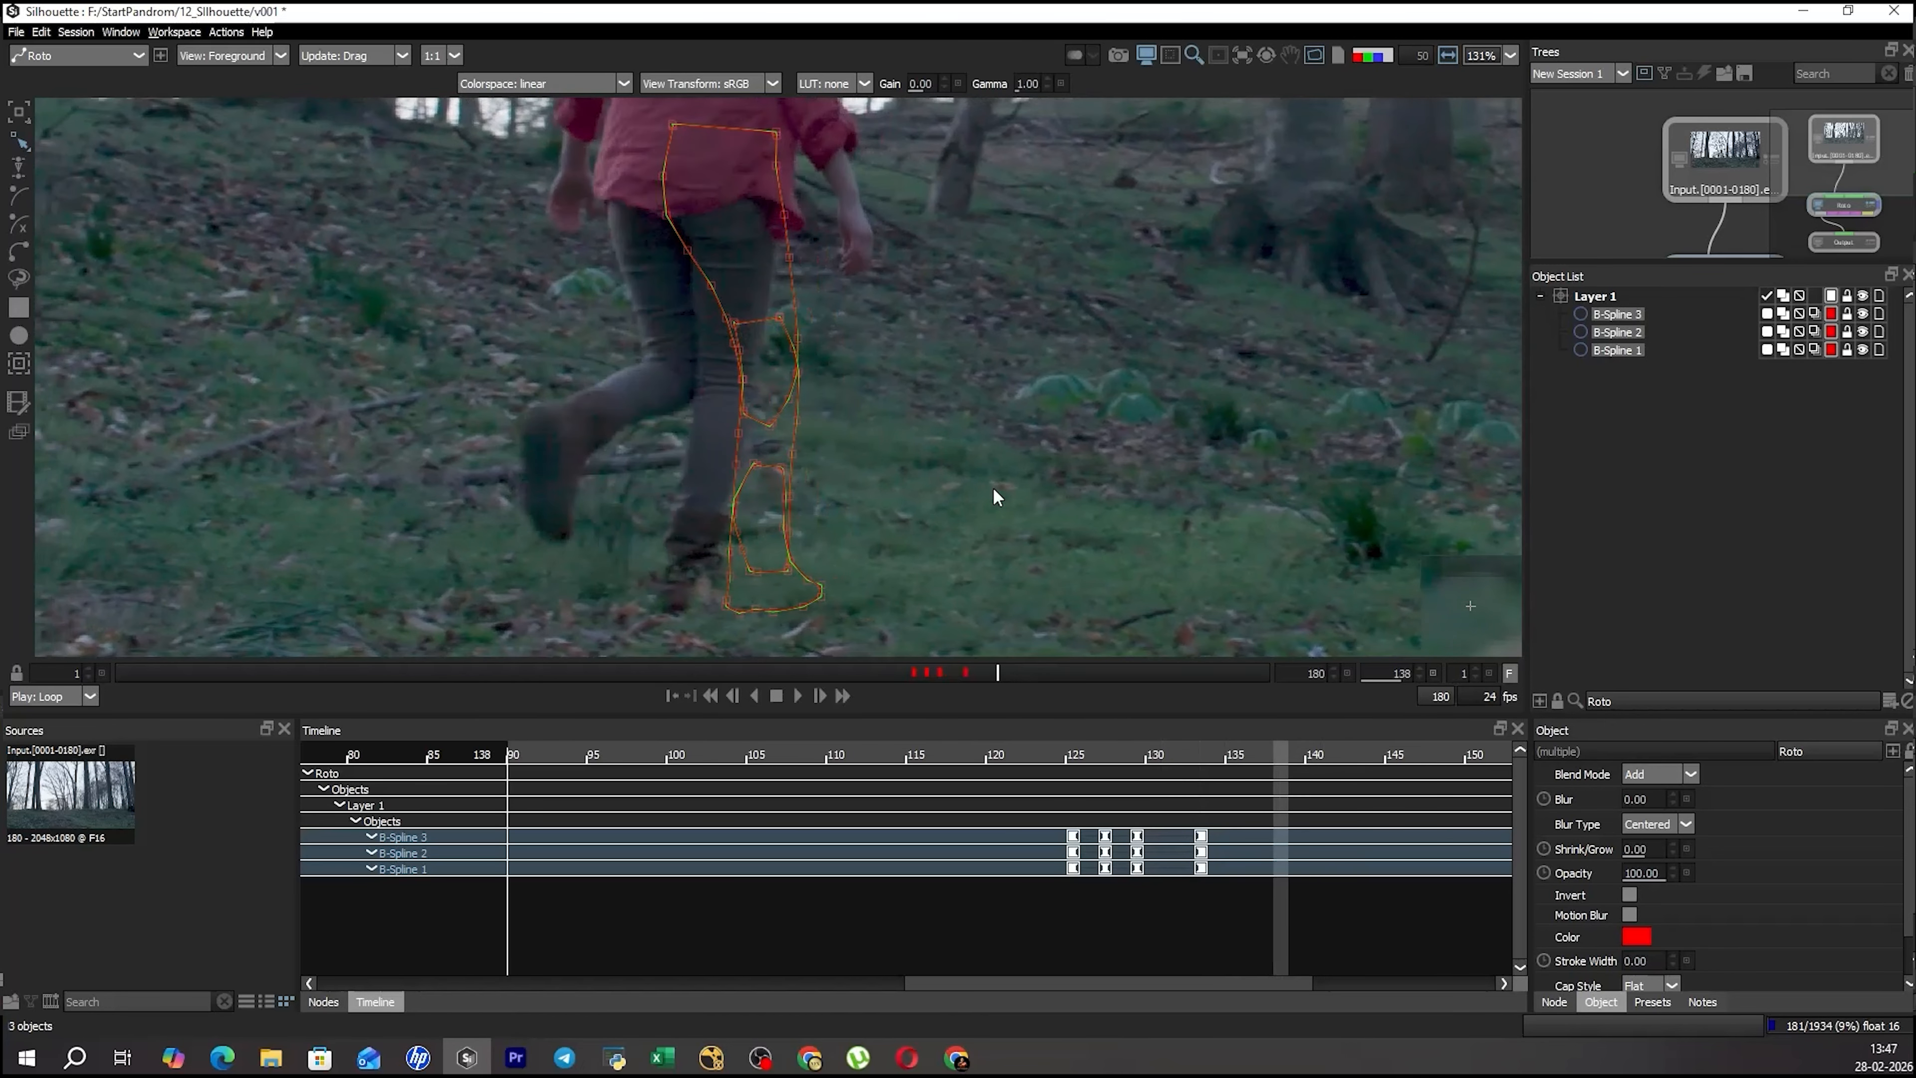
pyautogui.press('x')
pyautogui.press('x')
pyautogui.press('x')
pyautogui.press('x')
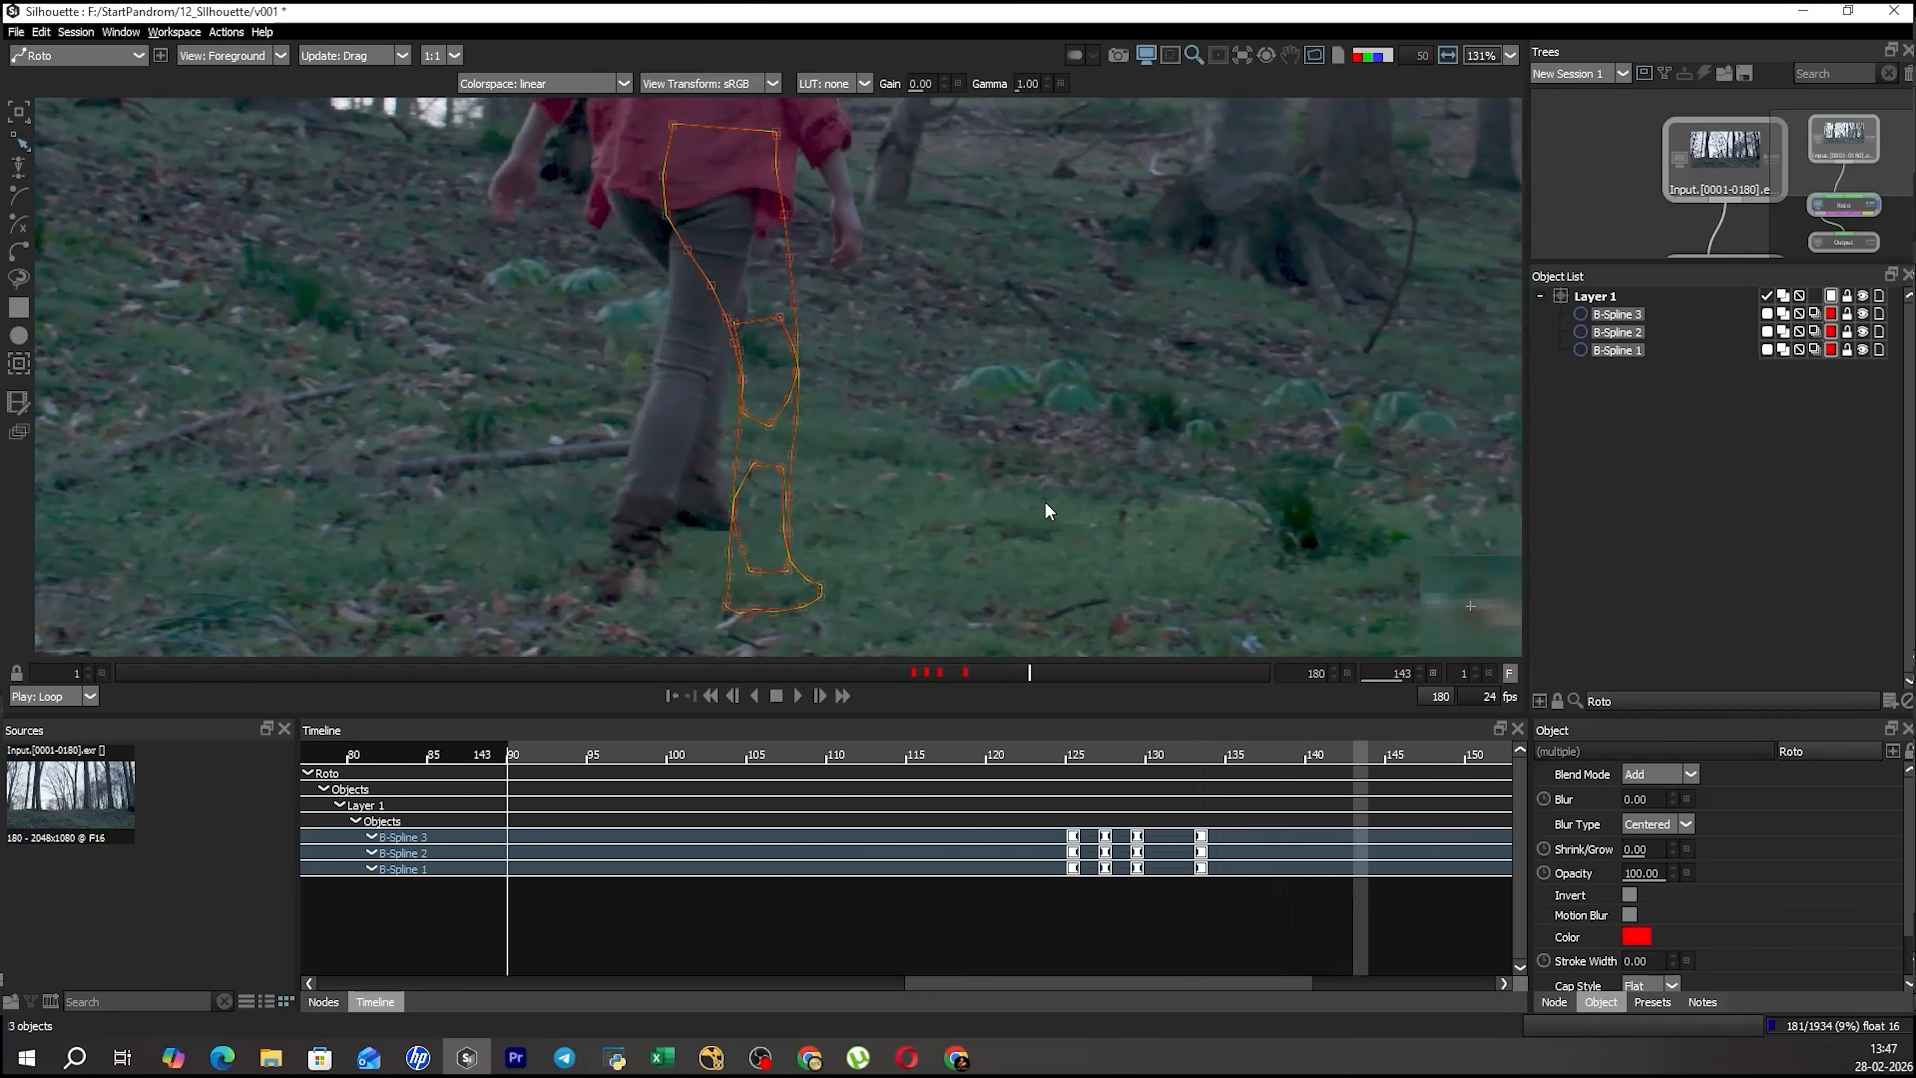
pyautogui.press('z')
pyautogui.press('z')
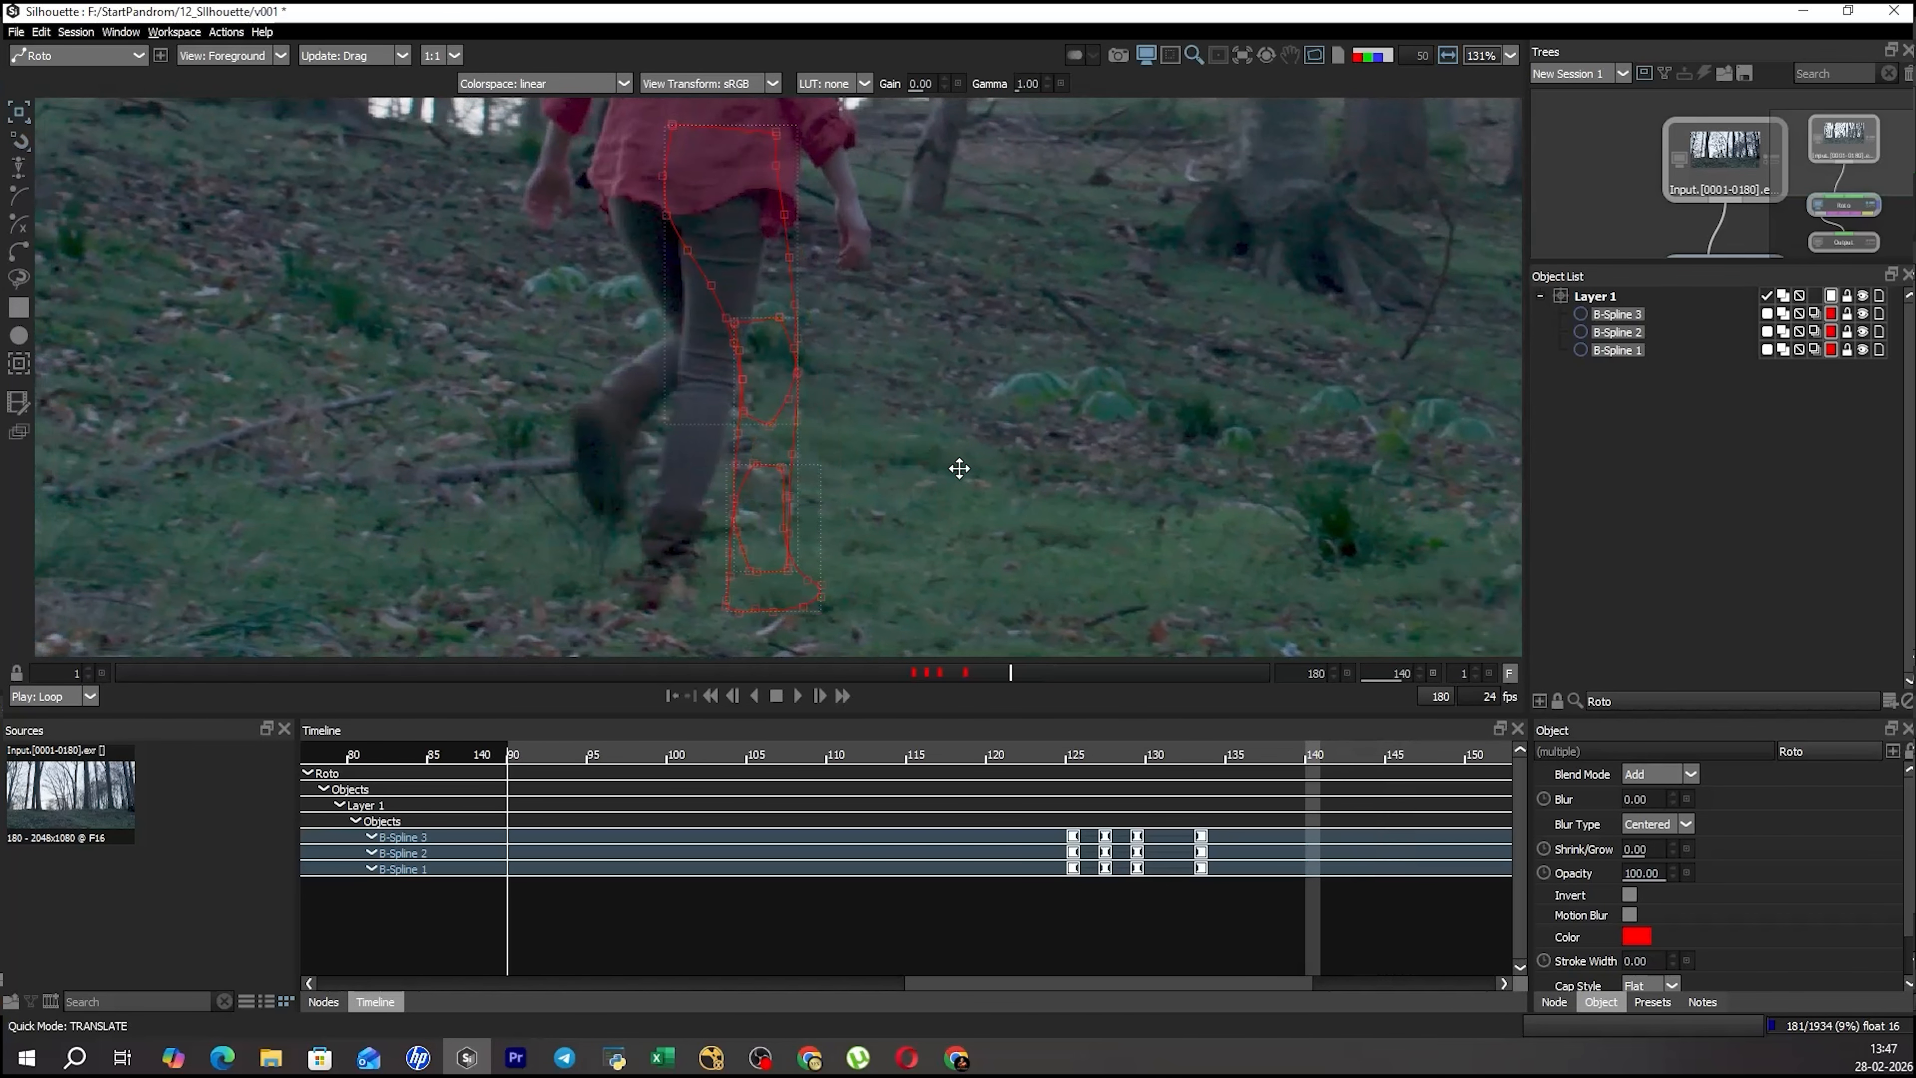
# Move and rotate all three leg shapes to match the leg at frame 140.
pyautogui.moveTo(1023, 458); pyautogui.dragTo(929, 467)
pyautogui.press('w')
pyautogui.click(629, 614)
pyautogui.press('w')
pyautogui.moveTo(718, 295); pyautogui.dragTo(755, 312)
pyautogui.press('r')
# Transform the thigh shape, B-Spline 1, and its top points under the shirt to fit the upper leg at frame 140.
pyautogui.click(912, 333)
pyautogui.click(737, 273)
pyautogui.press('t')
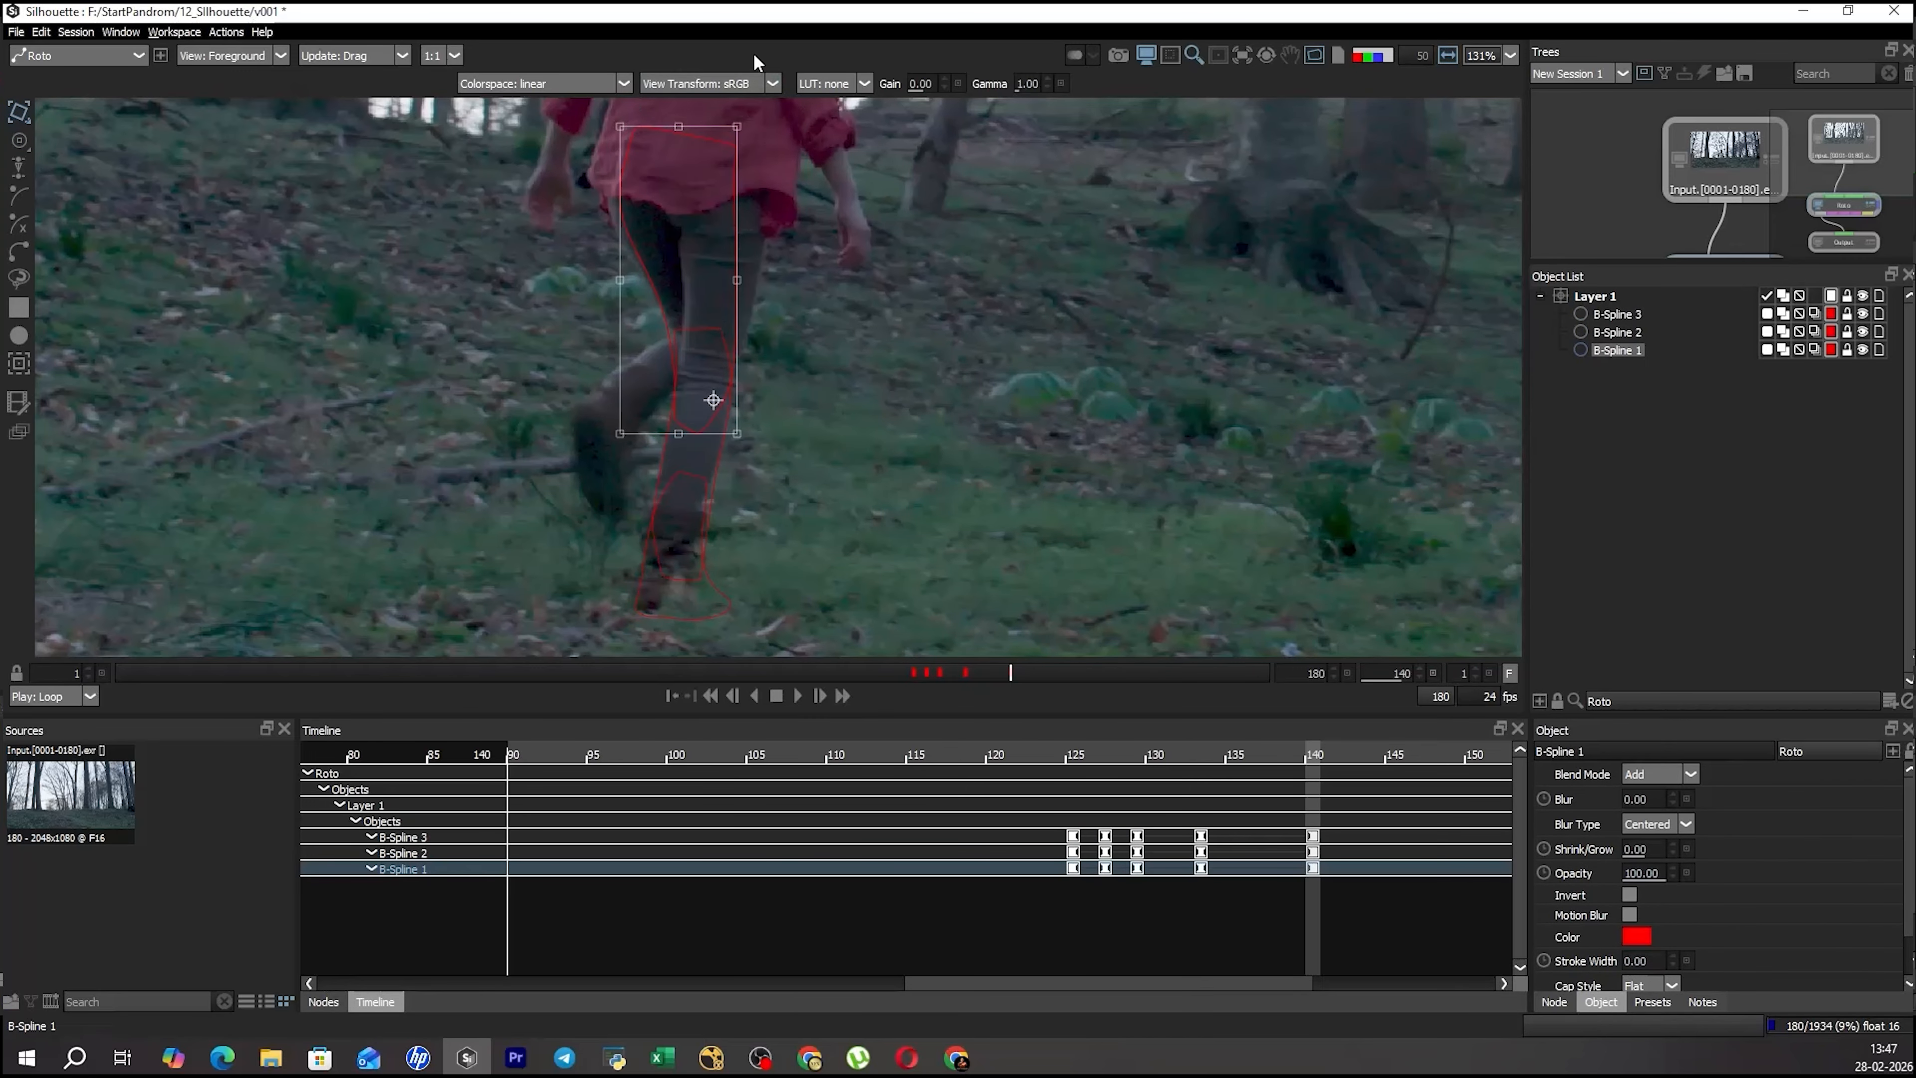
pyautogui.moveTo(770, 128); pyautogui.dragTo(813, 132)
pyautogui.press('r')
# Adjust the thigh shape's upper inner points just below the shirt to follow the thigh at frame 140.
pyautogui.press('r')
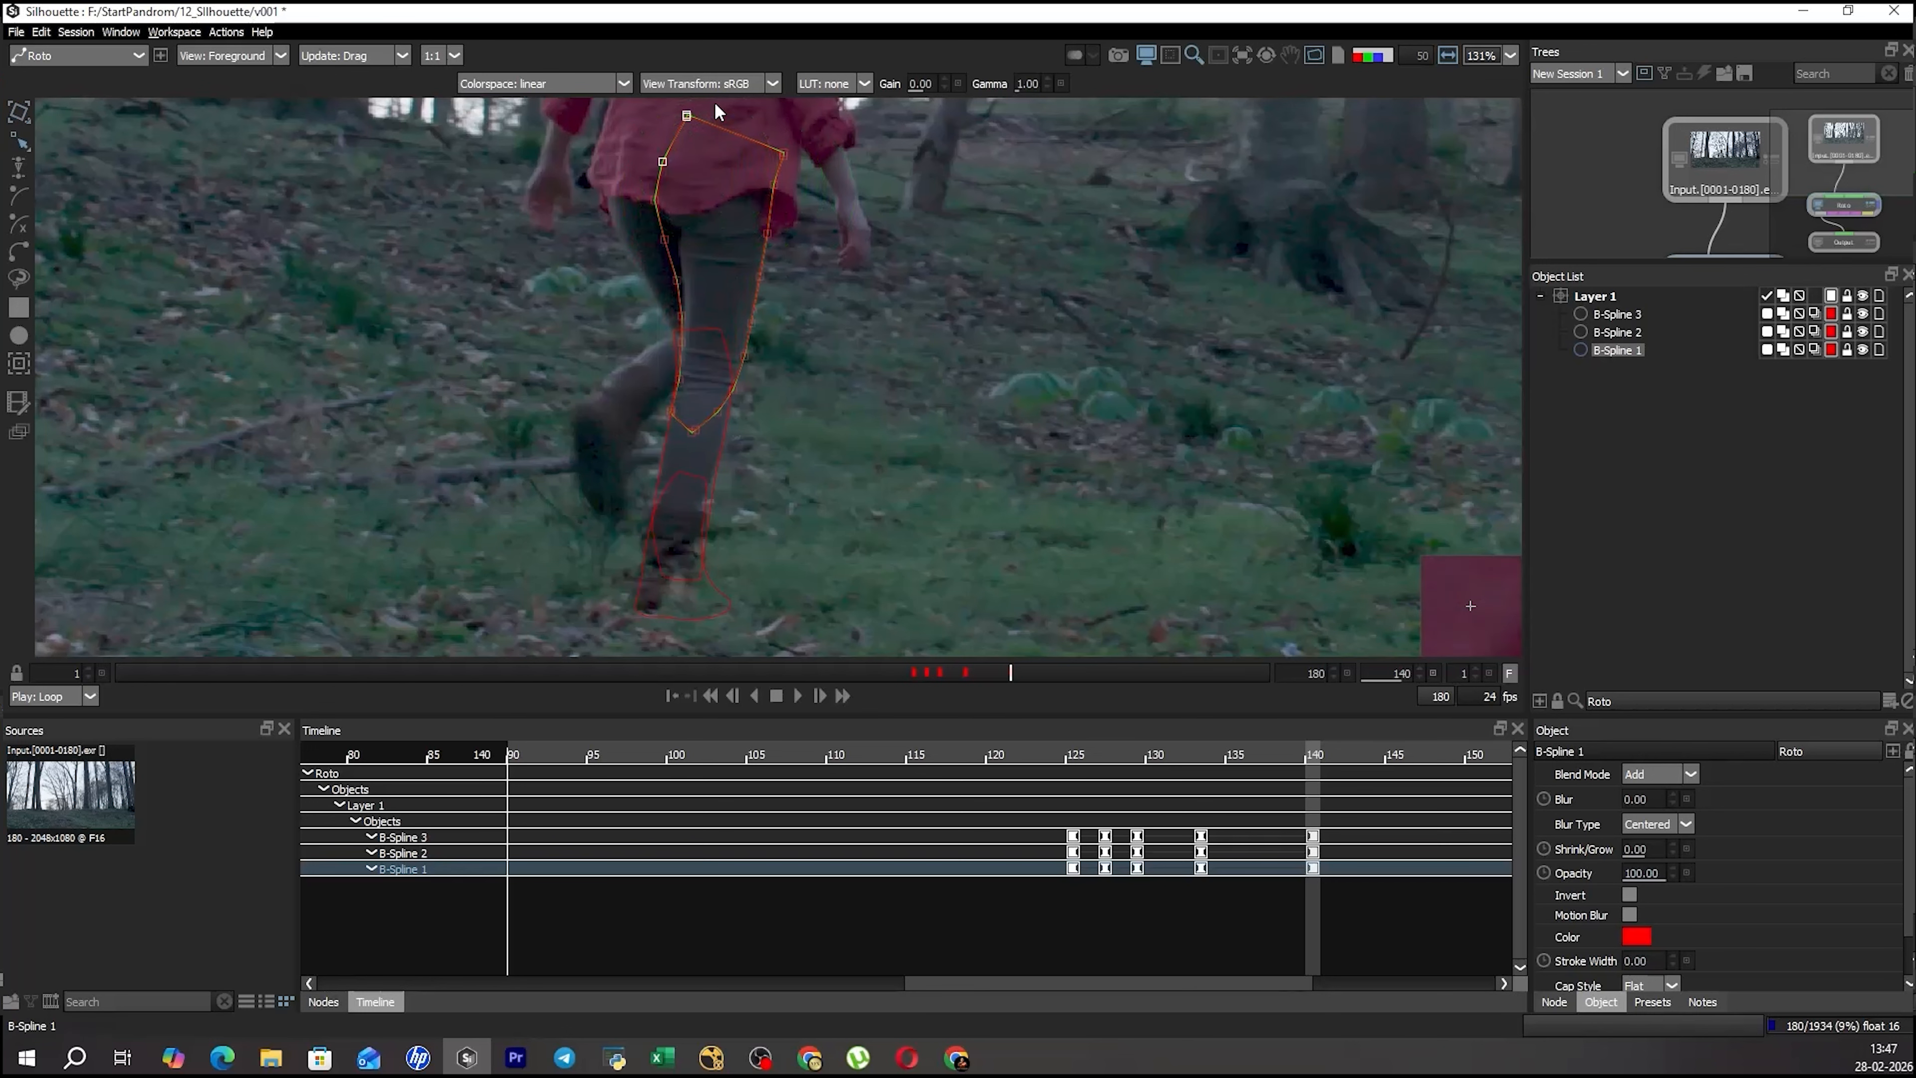
pyautogui.press('t')
pyautogui.moveTo(717, 323); pyautogui.dragTo(747, 422)
pyautogui.press('t')
pyautogui.moveTo(681, 215); pyautogui.dragTo(733, 352)
# Select the thigh shape's lower inner points and transform them to fit the leg above the knee at frame 140.
pyautogui.press('r')
pyautogui.moveTo(733, 352); pyautogui.dragTo(742, 351)
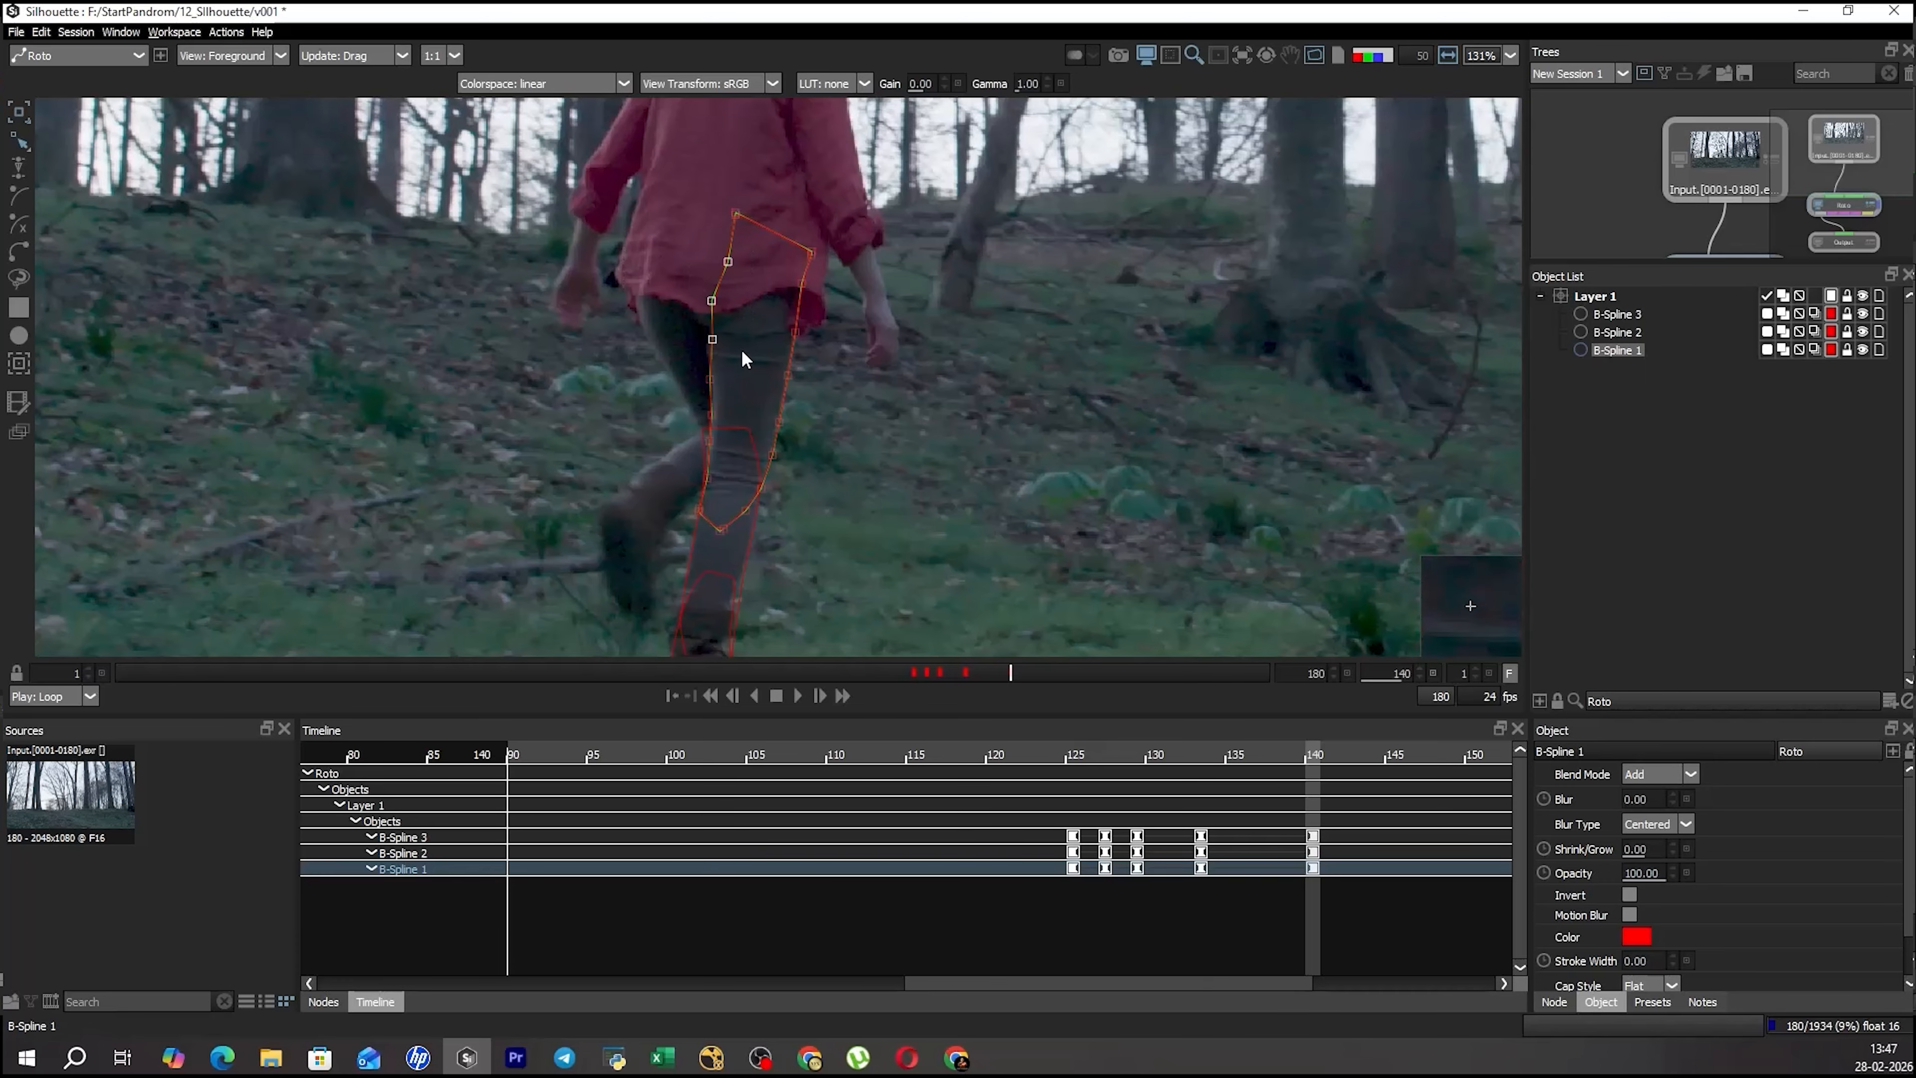
pyautogui.click(738, 430)
pyautogui.moveTo(608, 391); pyautogui.dragTo(767, 494)
pyautogui.press('t')
pyautogui.keyDown('ctrl'); pyautogui.click(718, 503); pyautogui.keyUp('ctrl')
pyautogui.moveTo(672, 366); pyautogui.dragTo(698, 373)
# Check the roto overlay and transform the shin shape's knee points to fit the leg at frame 140.
pyautogui.press('r')
pyautogui.click(731, 518)
# Select the points below the knee and adjust them to fit the lower leg at frame 140.
pyautogui.moveTo(856, 408); pyautogui.dragTo(534, 623)
pyautogui.press('t')
pyautogui.press('t')
pyautogui.keyDown('ctrl'); pyautogui.click(747, 409); pyautogui.keyUp('ctrl')
pyautogui.moveTo(697, 579); pyautogui.dragTo(704, 579)
pyautogui.moveTo(704, 577); pyautogui.dragTo(707, 576)
pyautogui.click(915, 458)
pyautogui.moveTo(890, 500); pyautogui.dragTo(877, 399)
pyautogui.scroll(-2, 877, 398)
pyautogui.press('r')
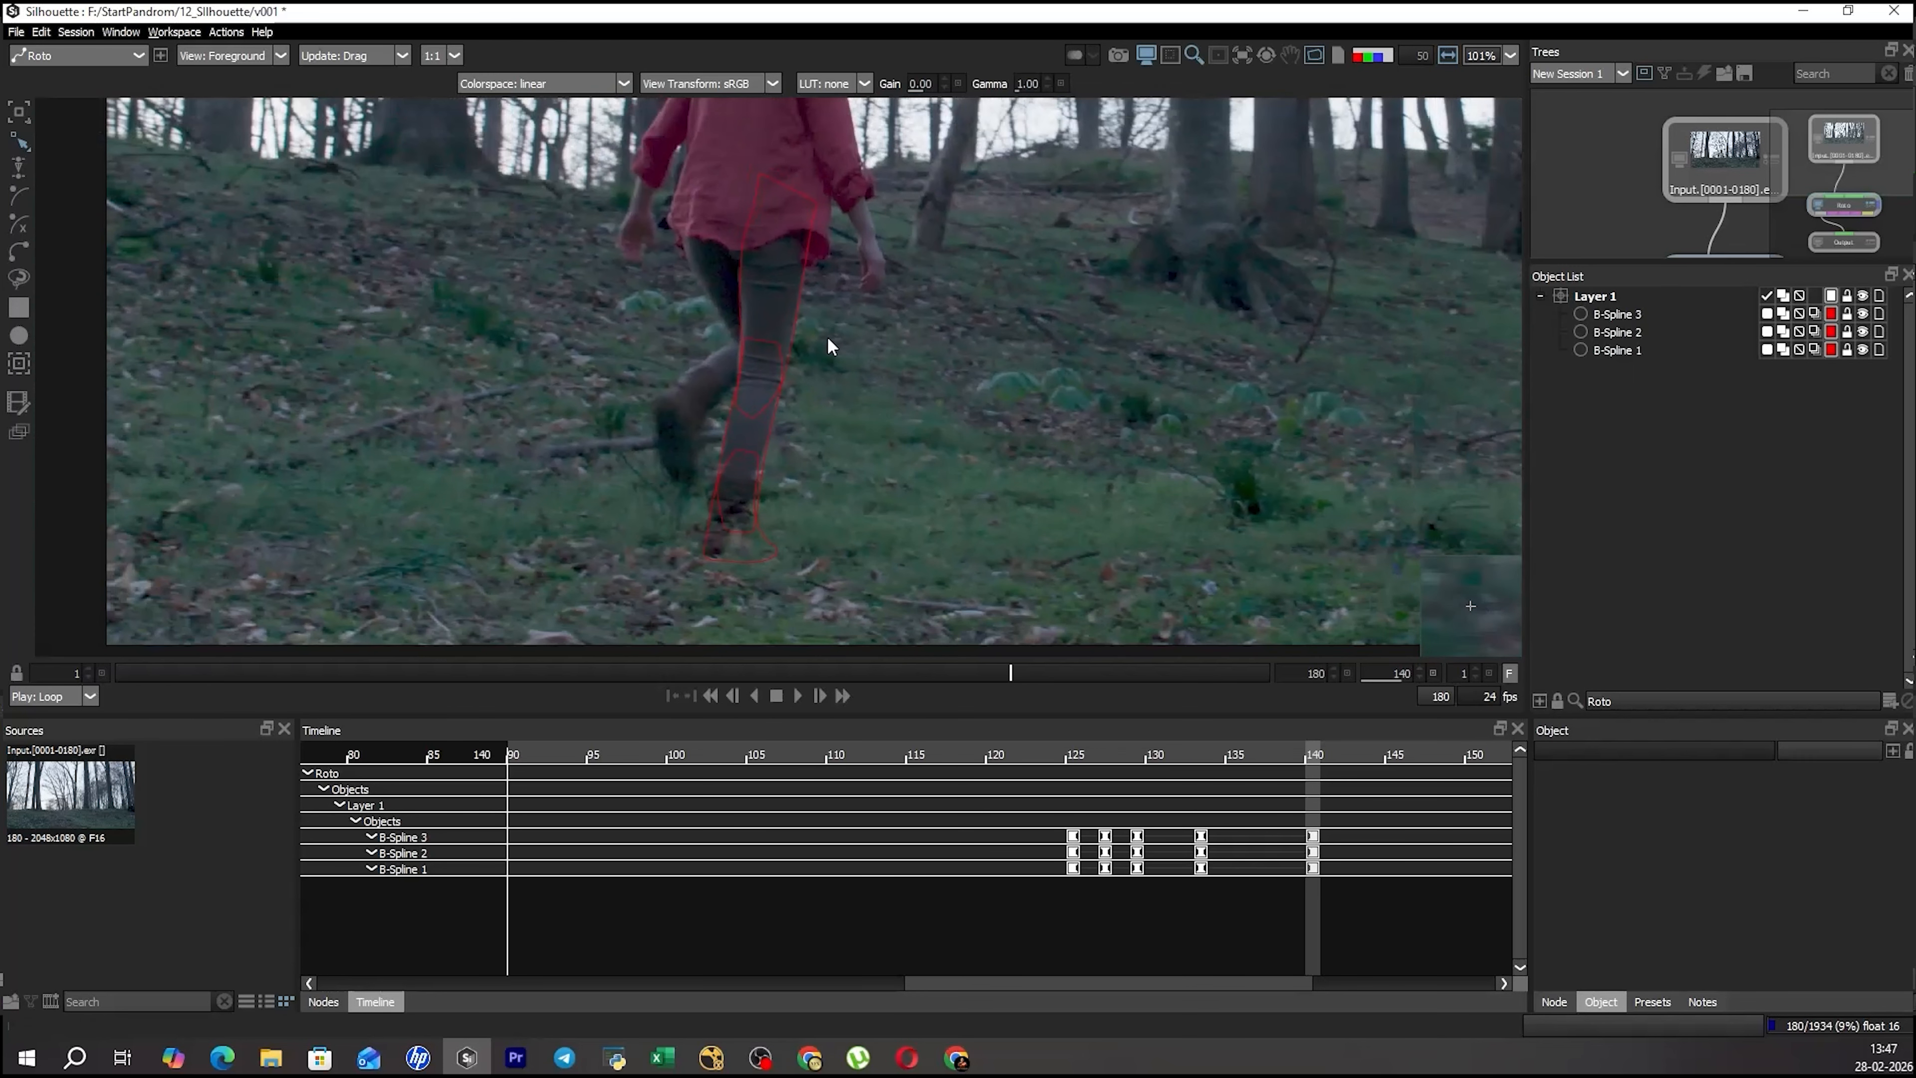
pyautogui.press('s')
pyautogui.press('s')
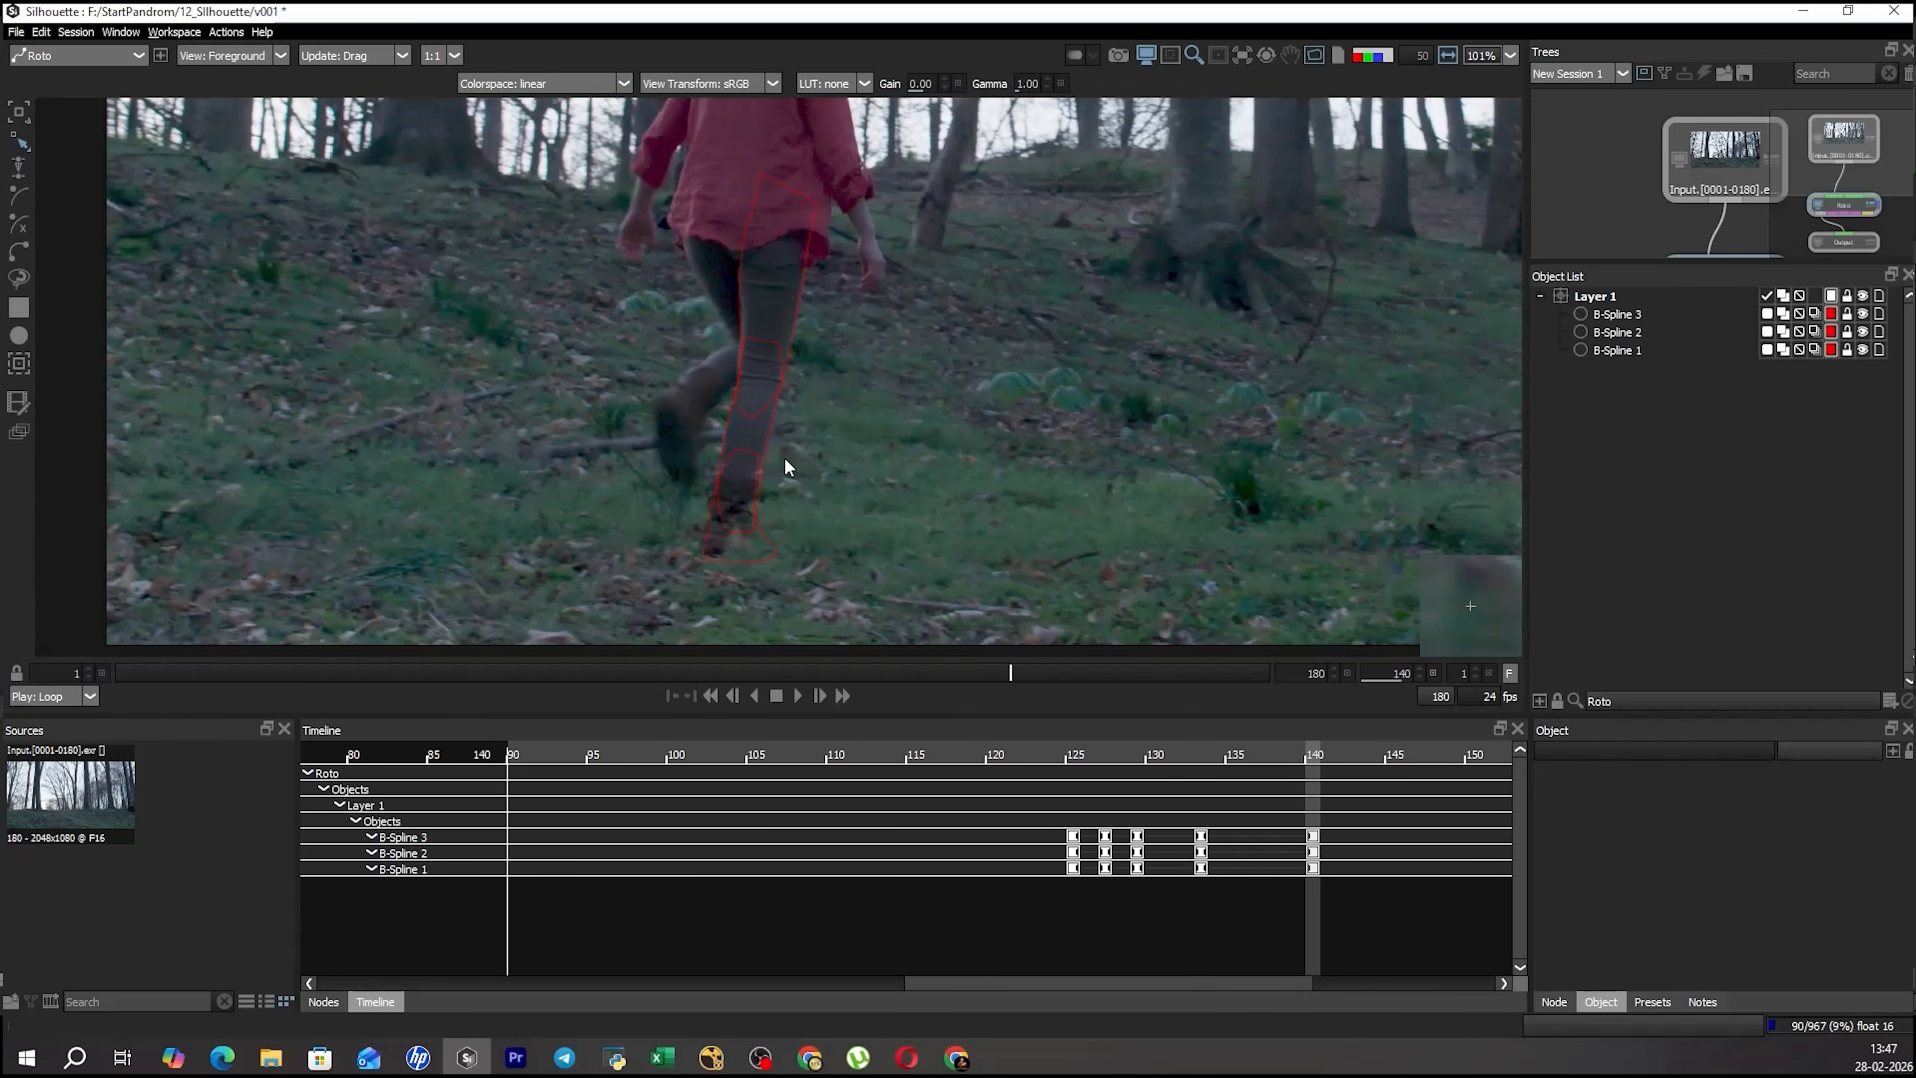
pyautogui.moveTo(848, 407); pyautogui.dragTo(634, 592)
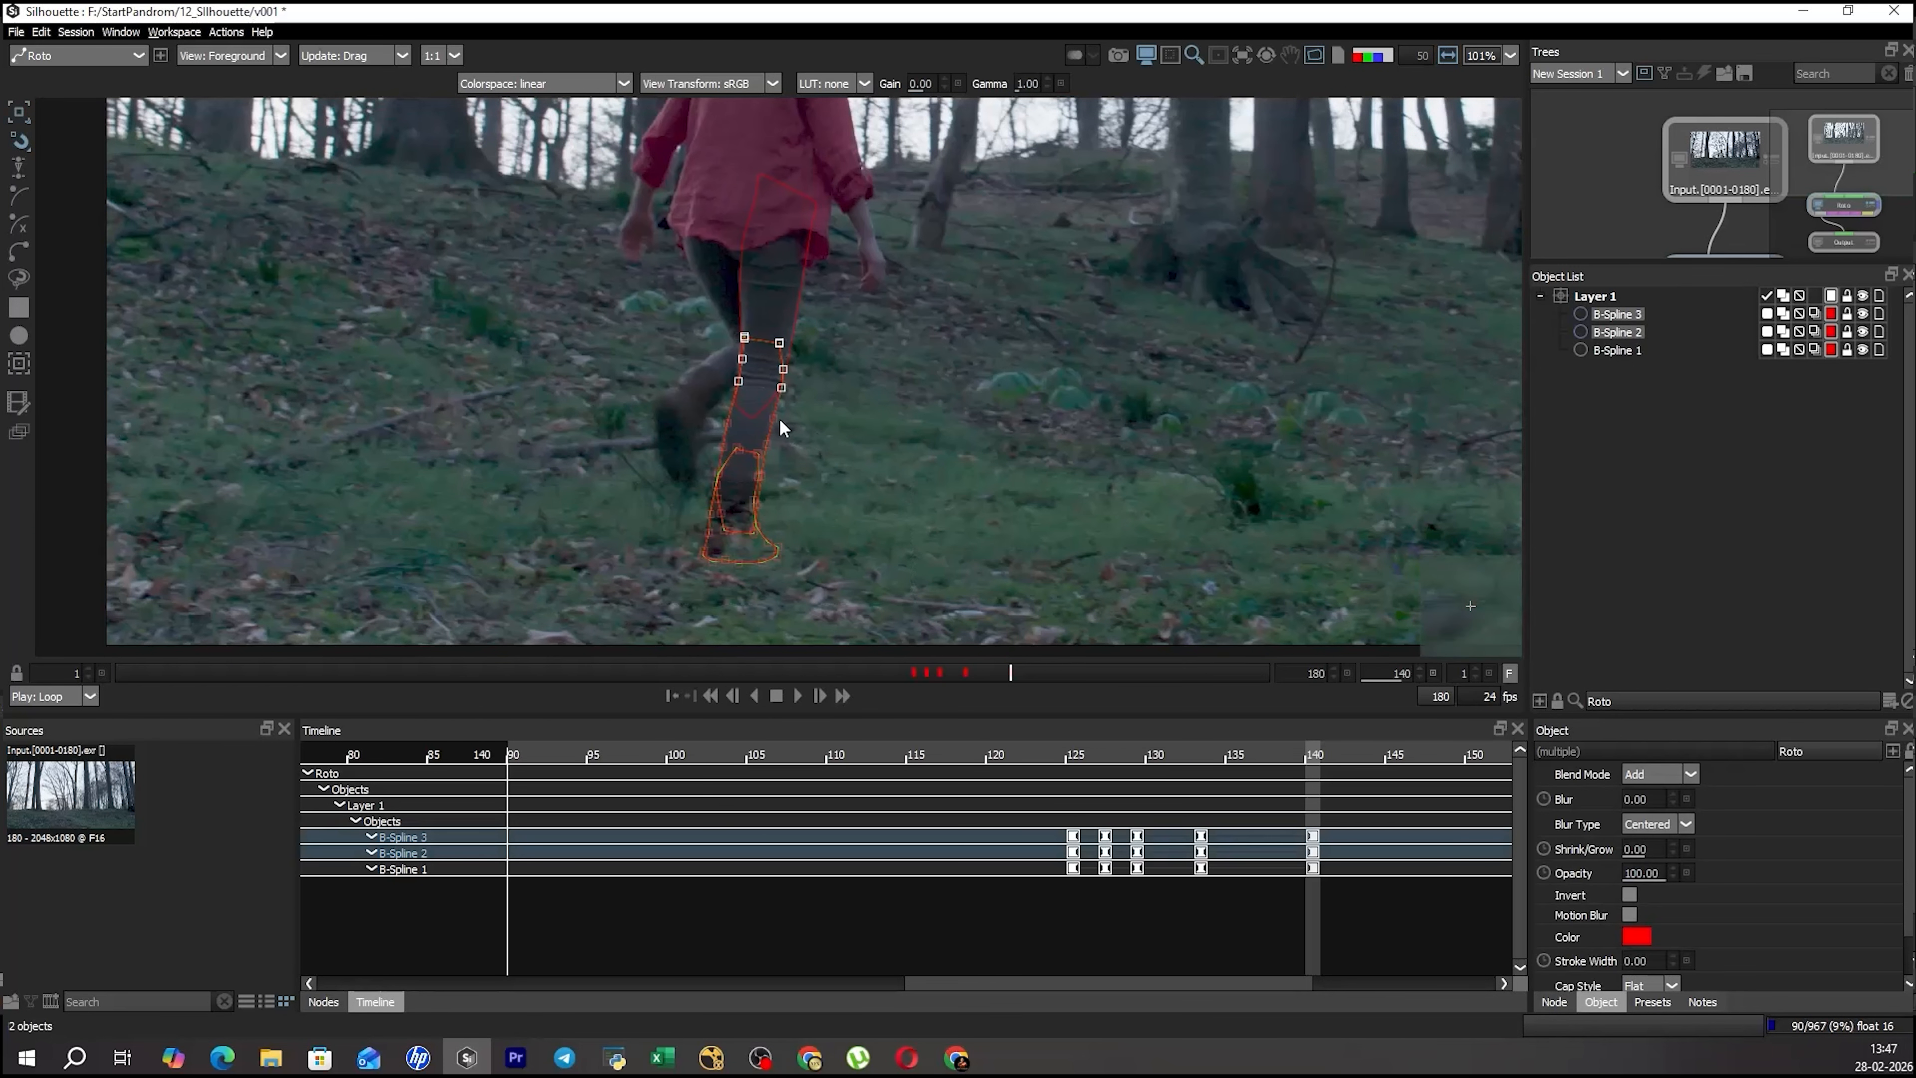
pyautogui.press('t')
pyautogui.keyDown('ctrl'); pyautogui.click(756, 375); pyautogui.keyUp('ctrl')
pyautogui.moveTo(949, 448); pyautogui.dragTo(887, 446)
pyautogui.press('r')
pyautogui.click(887, 446)
pyautogui.press('t')
# Select all three leg shapes and go back to frame 135 to inspect their fit.
pyautogui.hotkey('ctrl', 'a')
pyautogui.press('Left')
pyautogui.press('Left')
pyautogui.press('Left')
pyautogui.press('Left')
pyautogui.press('Left')
pyautogui.press('Left')
pyautogui.moveTo(973, 557); pyautogui.dragTo(958, 496)
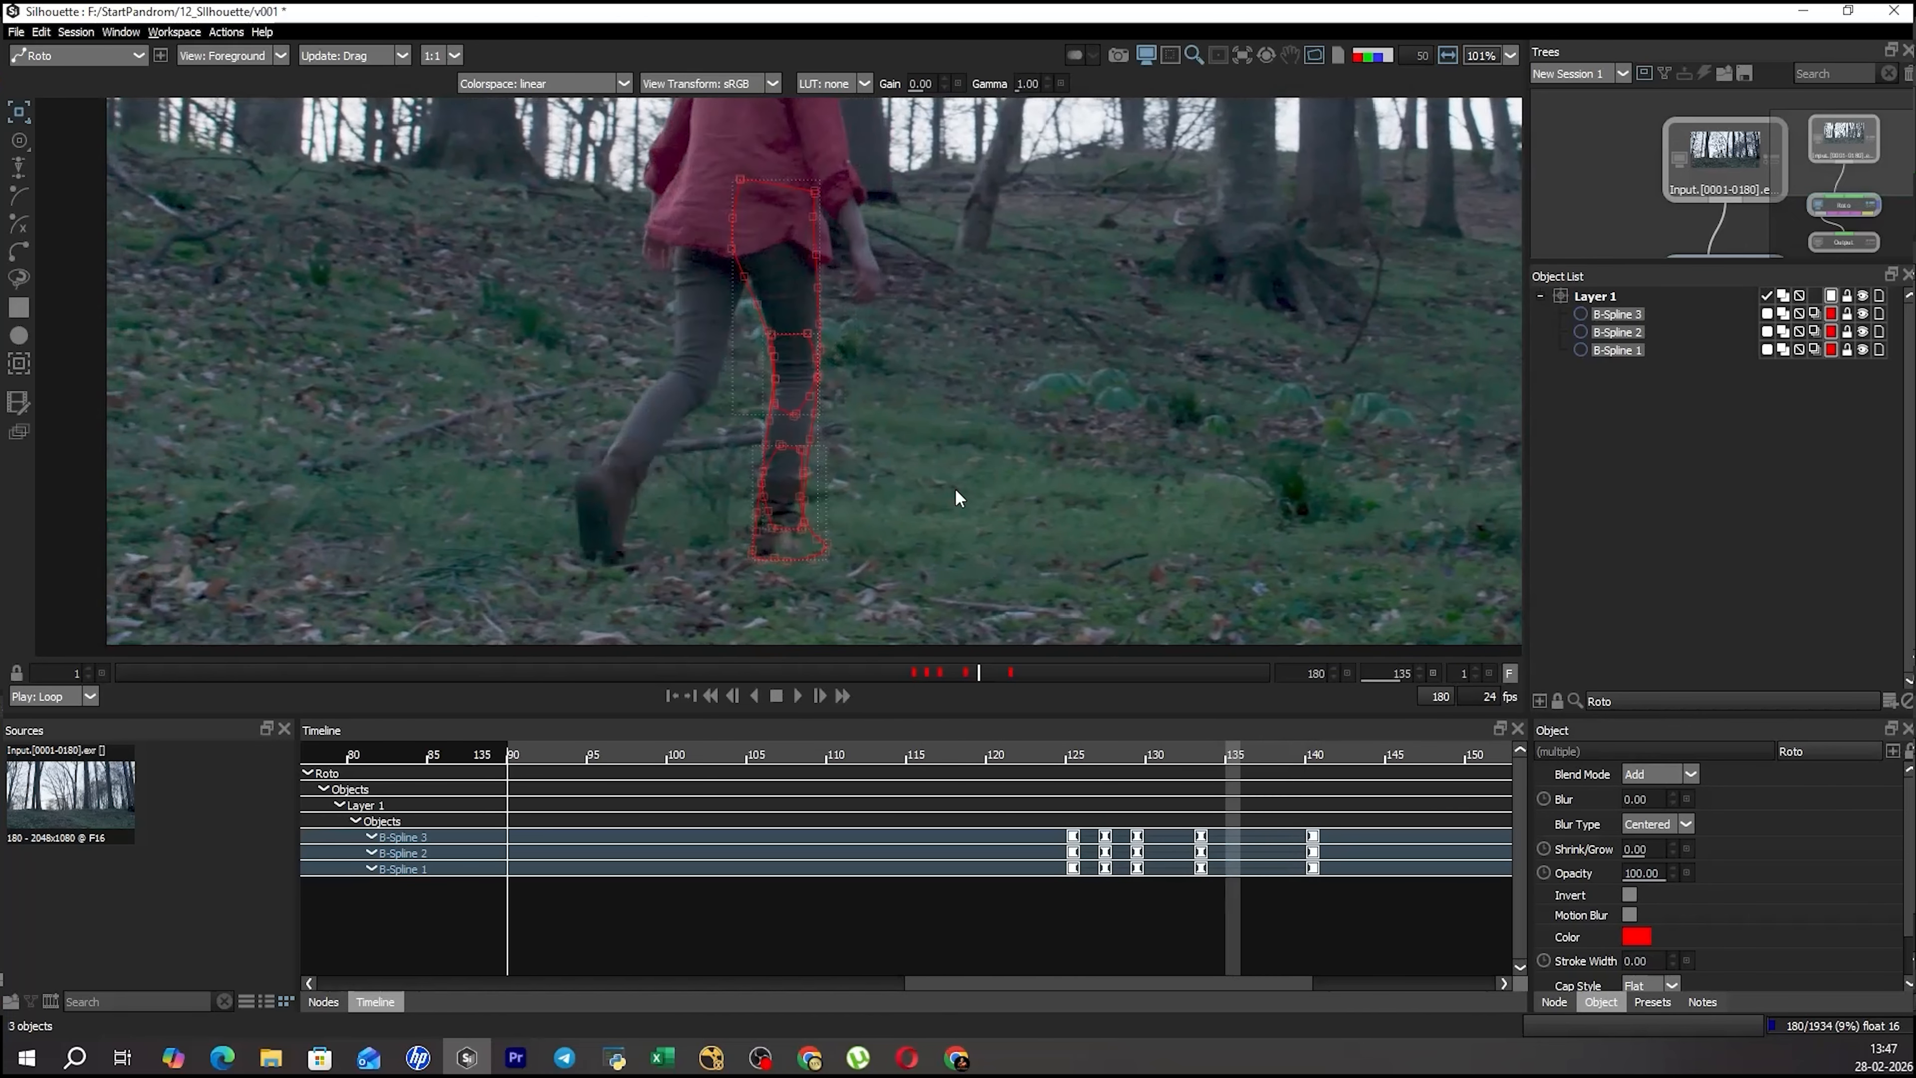
pyautogui.click(955, 488)
pyautogui.moveTo(906, 322); pyautogui.dragTo(738, 611)
pyautogui.scroll(2, 948, 468)
# Shift all three leg shapes together to match the leg at frame 135.
pyautogui.click(810, 268)
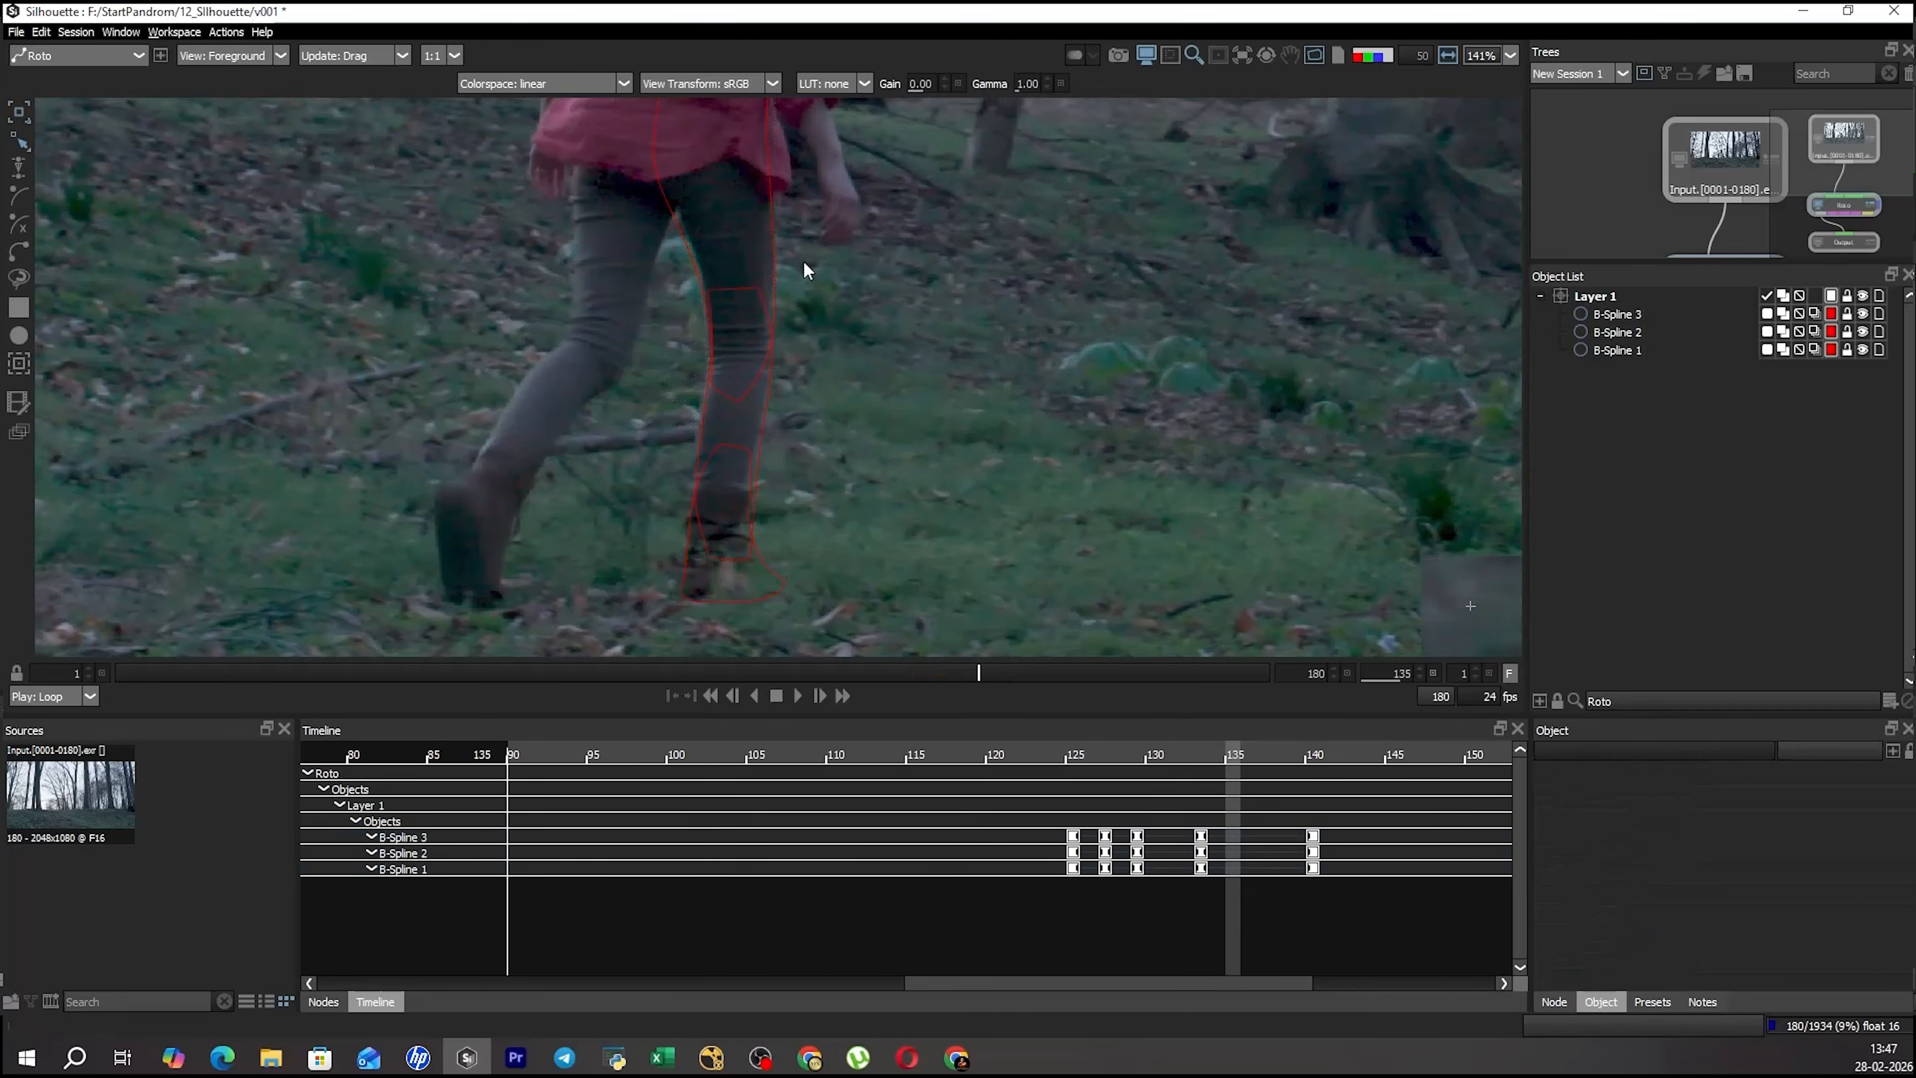
pyautogui.moveTo(804, 262); pyautogui.dragTo(841, 334)
pyautogui.press('r')
pyautogui.hotkey('ctrl', 'a')
pyautogui.press('t')
pyautogui.moveTo(1008, 464); pyautogui.dragTo(1000, 462)
pyautogui.press('r')
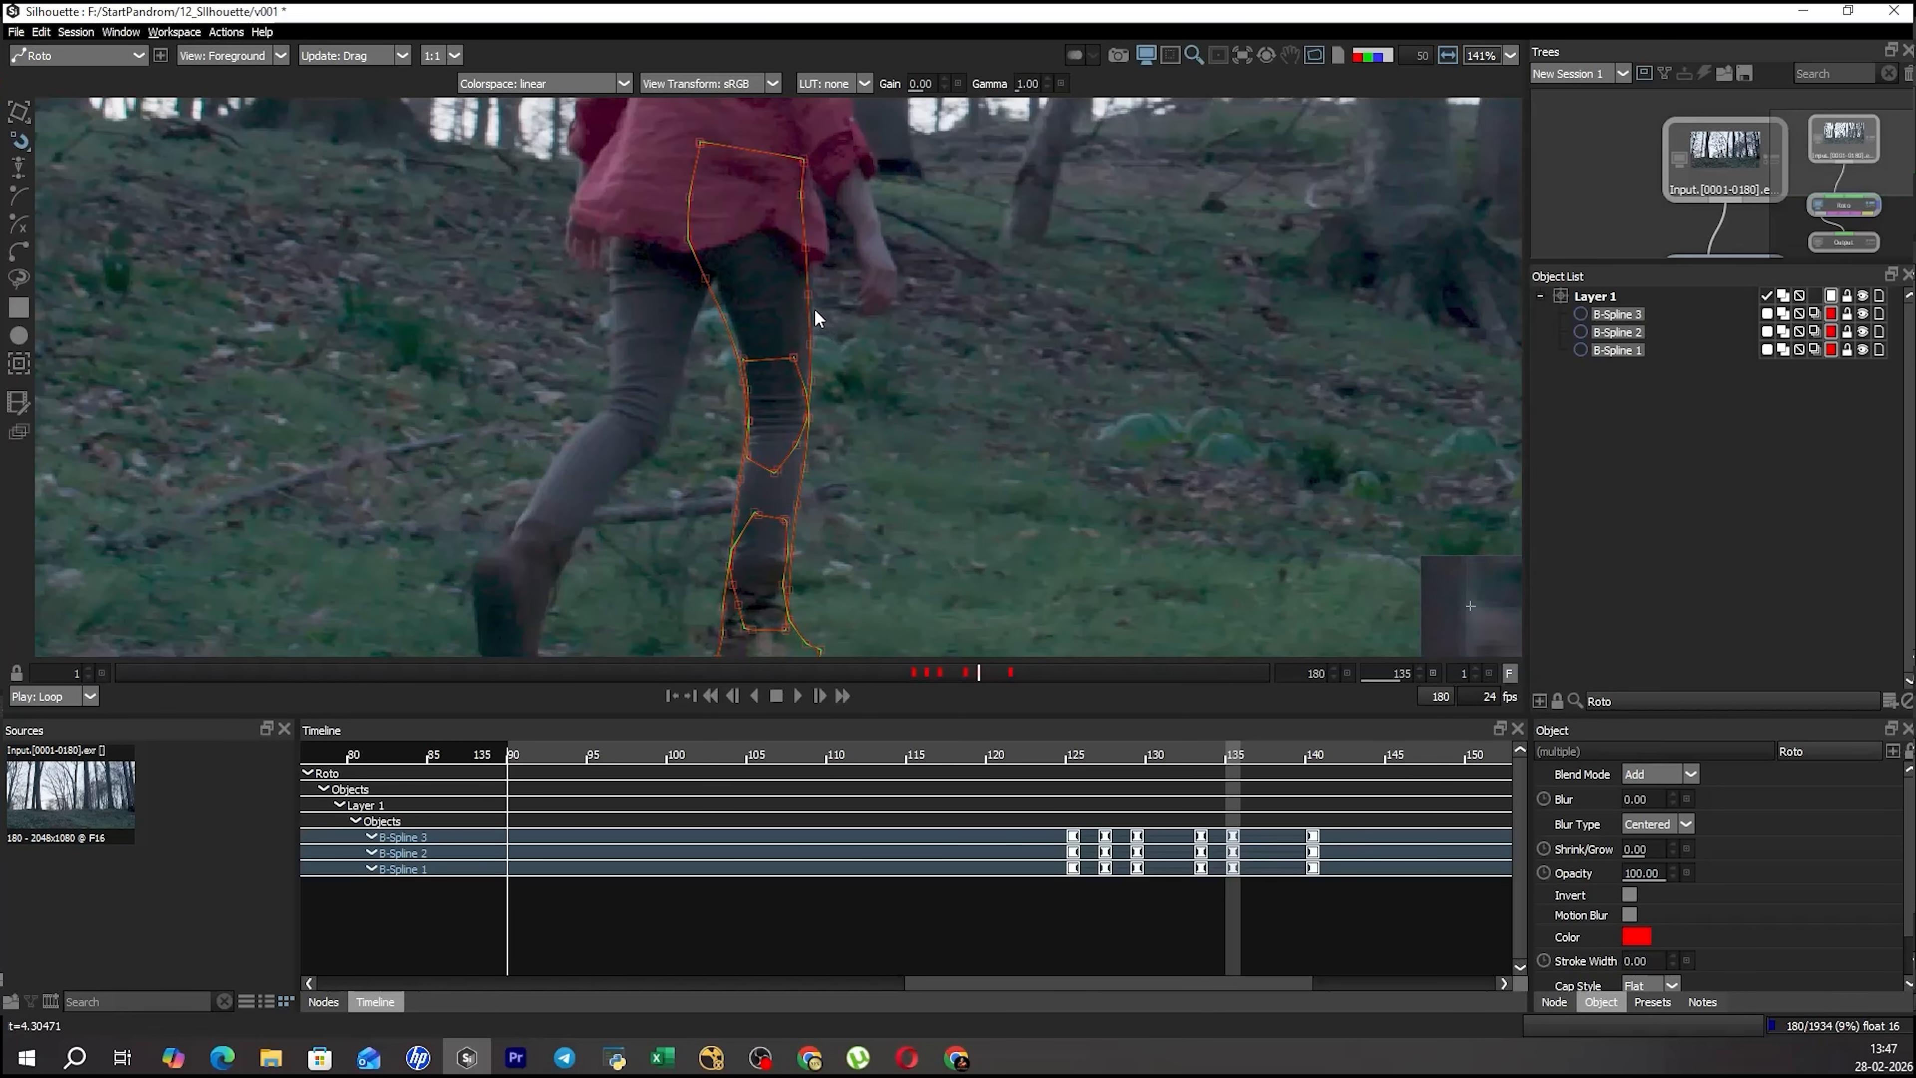
# Adjust the thigh shape's outer-edge points to follow the leg at frame 135.
pyautogui.click(807, 295)
pyautogui.moveTo(867, 358); pyautogui.dragTo(867, 361)
pyautogui.press('Right')
pyautogui.press('Right')
# Select the thigh shape's inner-edge points and transform them to follow the inner thigh at frame 135.
pyautogui.click(593, 162)
pyautogui.click(700, 254)
pyautogui.moveTo(728, 324); pyautogui.dragTo(710, 408)
pyautogui.press('t')
pyautogui.press('t')
pyautogui.press('r')
pyautogui.moveTo(911, 287); pyautogui.dragTo(943, 363)
pyautogui.click(703, 326)
pyautogui.click(727, 290)
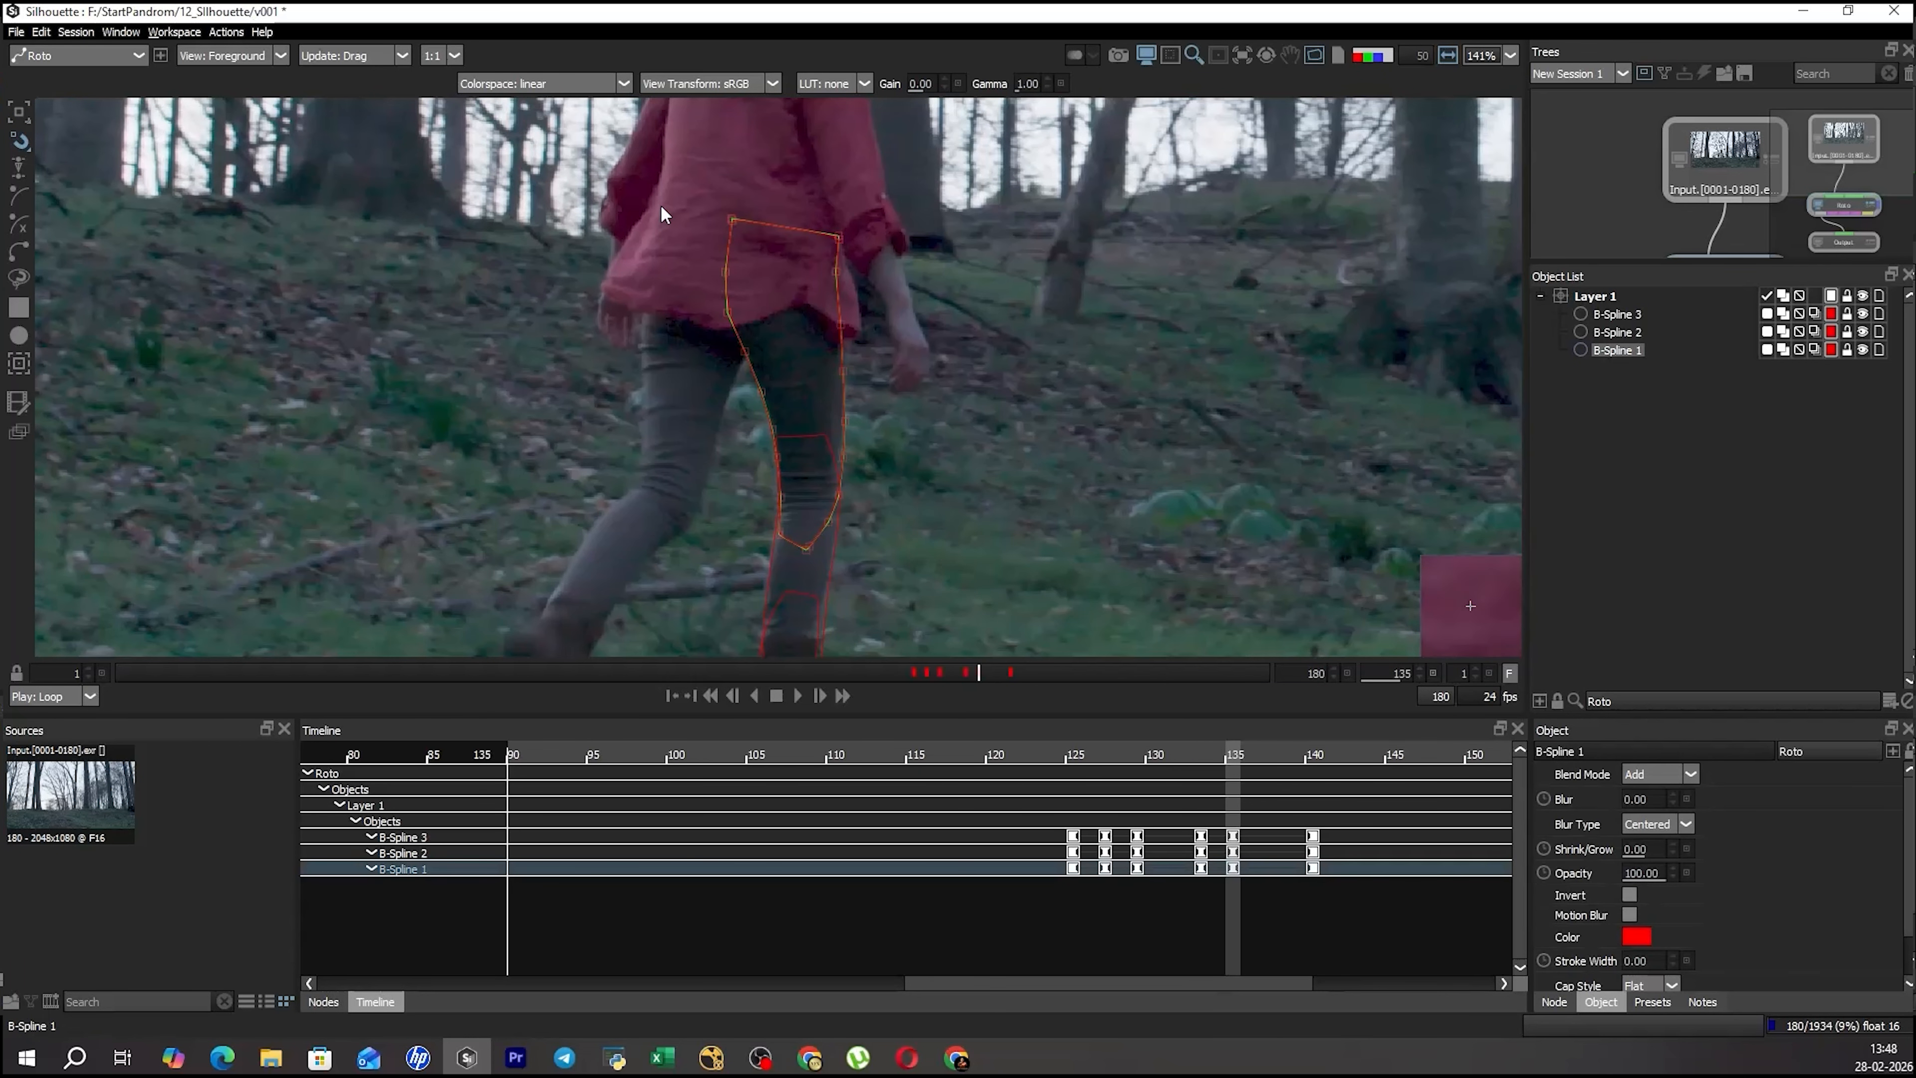
pyautogui.click(963, 385)
# Compare the viewer outputs and step back through the frames to examine the leg shapes' fit around frame 126.
pyautogui.scroll(-2, 1018, 459)
pyautogui.moveTo(1020, 481); pyautogui.dragTo(954, 359)
pyautogui.press('3')
pyautogui.press('1')
pyautogui.press('3')
pyautogui.press('1')
pyautogui.press('Left')
pyautogui.press('Left')
pyautogui.press('Left')
pyautogui.press('Left')
pyautogui.press('Left')
pyautogui.press('Left')
pyautogui.press('Left')
pyautogui.press('Left')
pyautogui.press('Left')
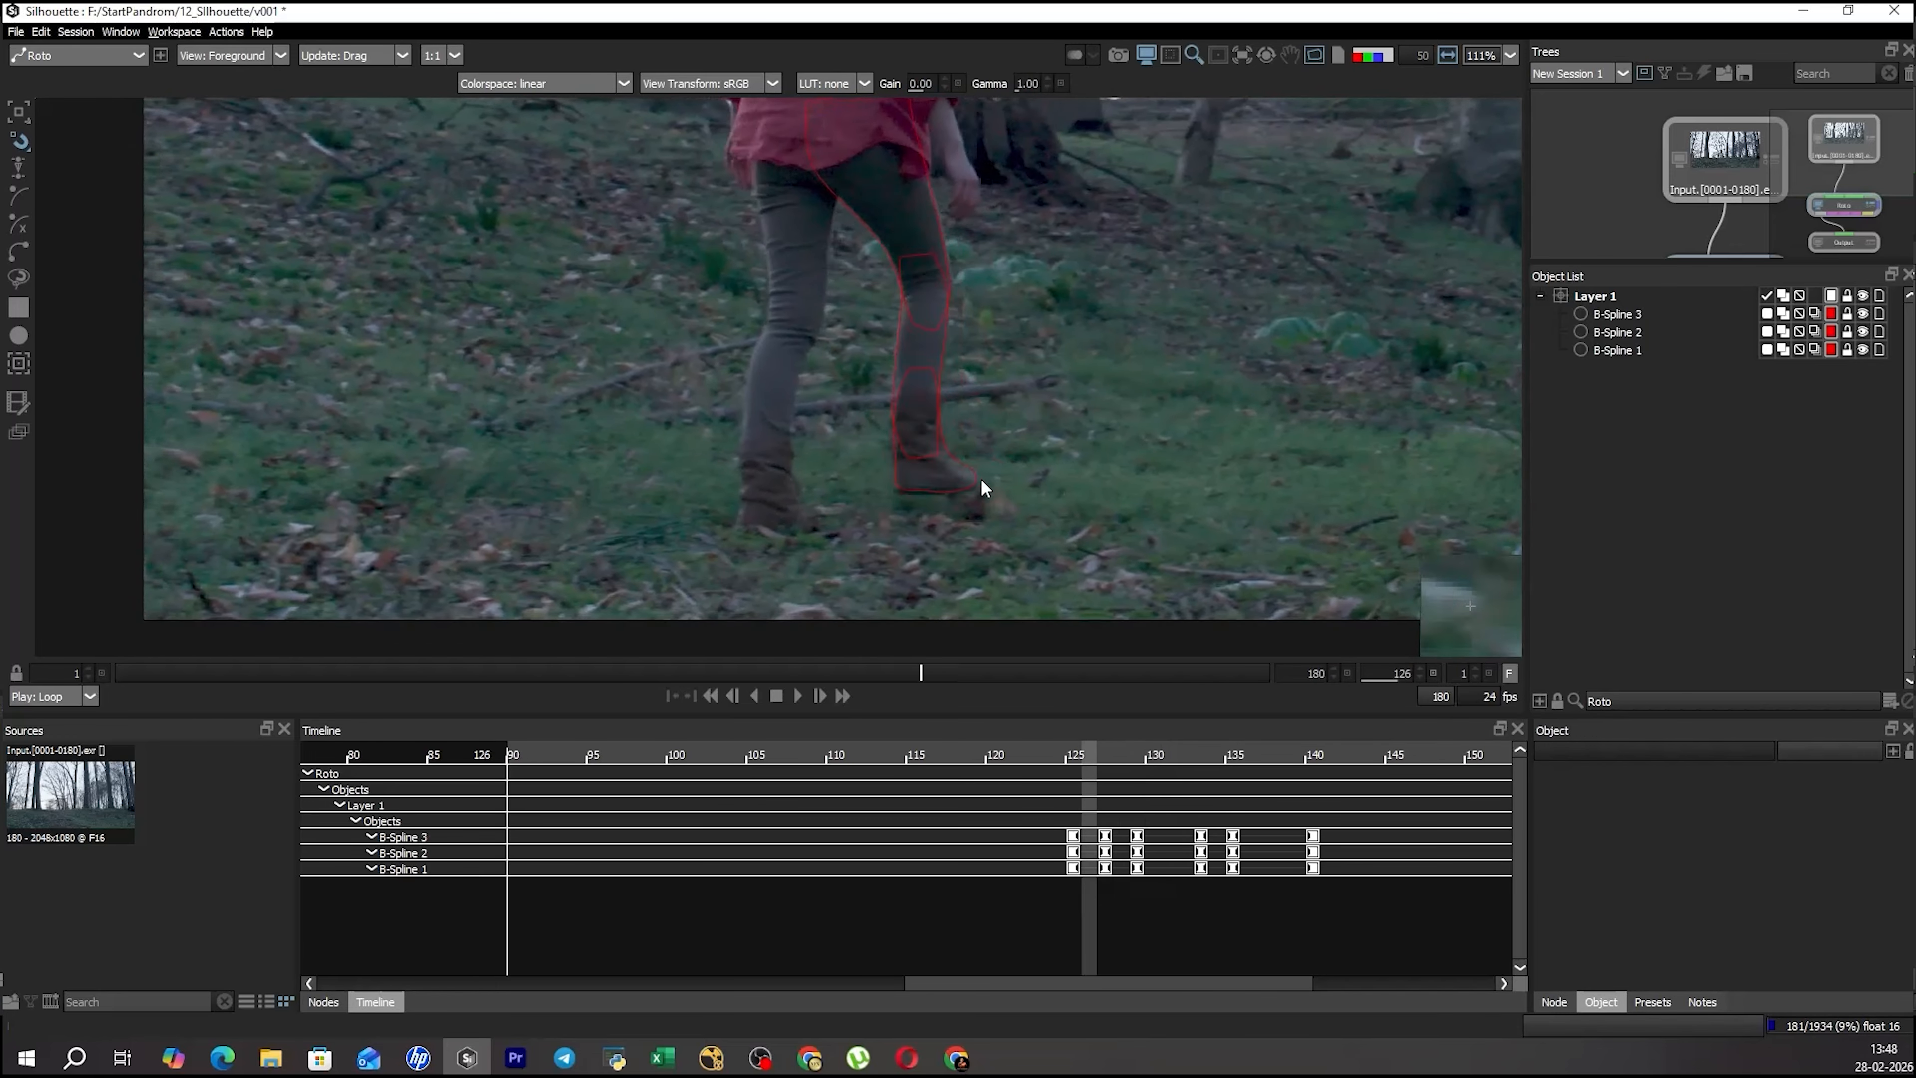
pyautogui.press('Right')
pyautogui.press('Left')
pyautogui.press('Left')
# Keyframe all three leg shapes at frame 126, fitting them to the leg and boot.
pyautogui.click(923, 494)
pyautogui.press('Right')
pyautogui.click(1008, 479)
pyautogui.moveTo(1155, 257); pyautogui.dragTo(858, 484)
pyautogui.scroll(3, 952, 514)
pyautogui.press('t')
pyautogui.click(1051, 556)
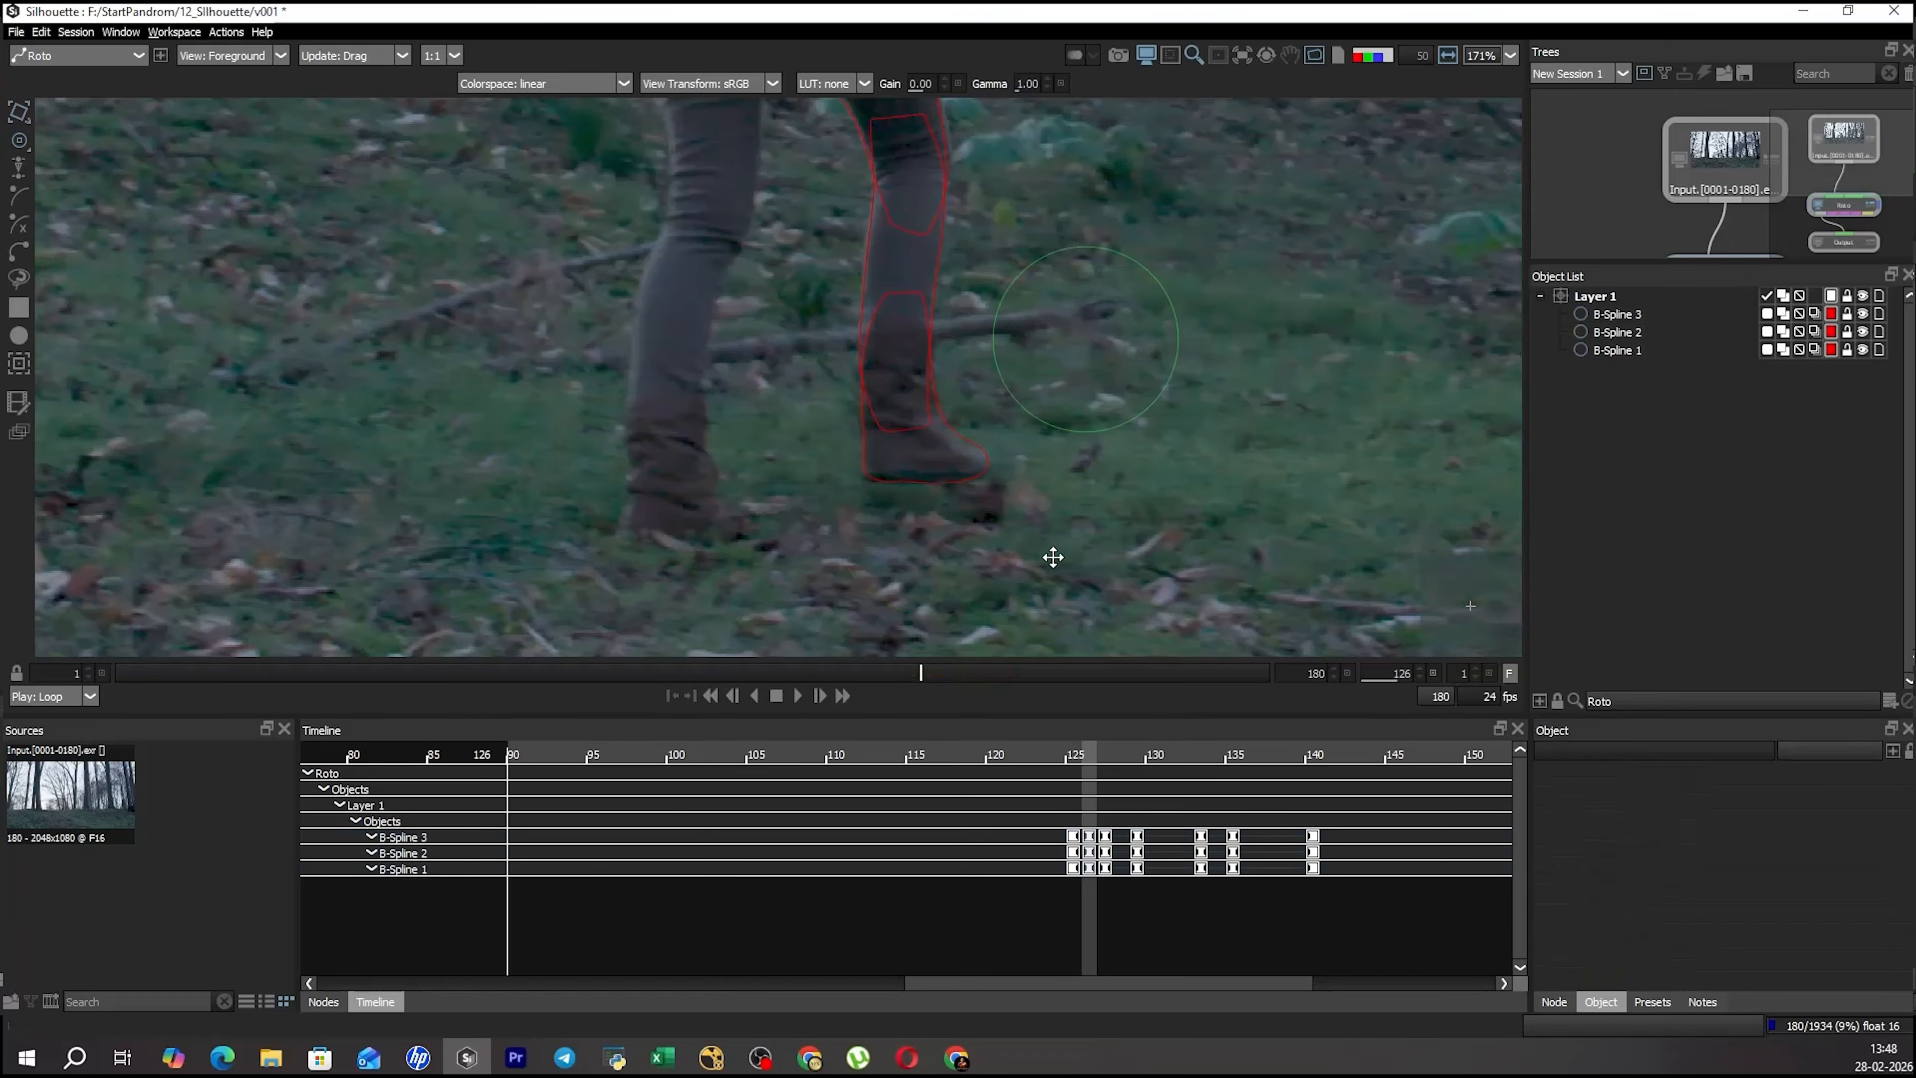
# Reshape the thigh shape's points along the crotch, inner thigh and knee to follow the leg at frame 126.
pyautogui.moveTo(1051, 556); pyautogui.dragTo(1020, 755)
pyautogui.press('r')
pyautogui.click(907, 316)
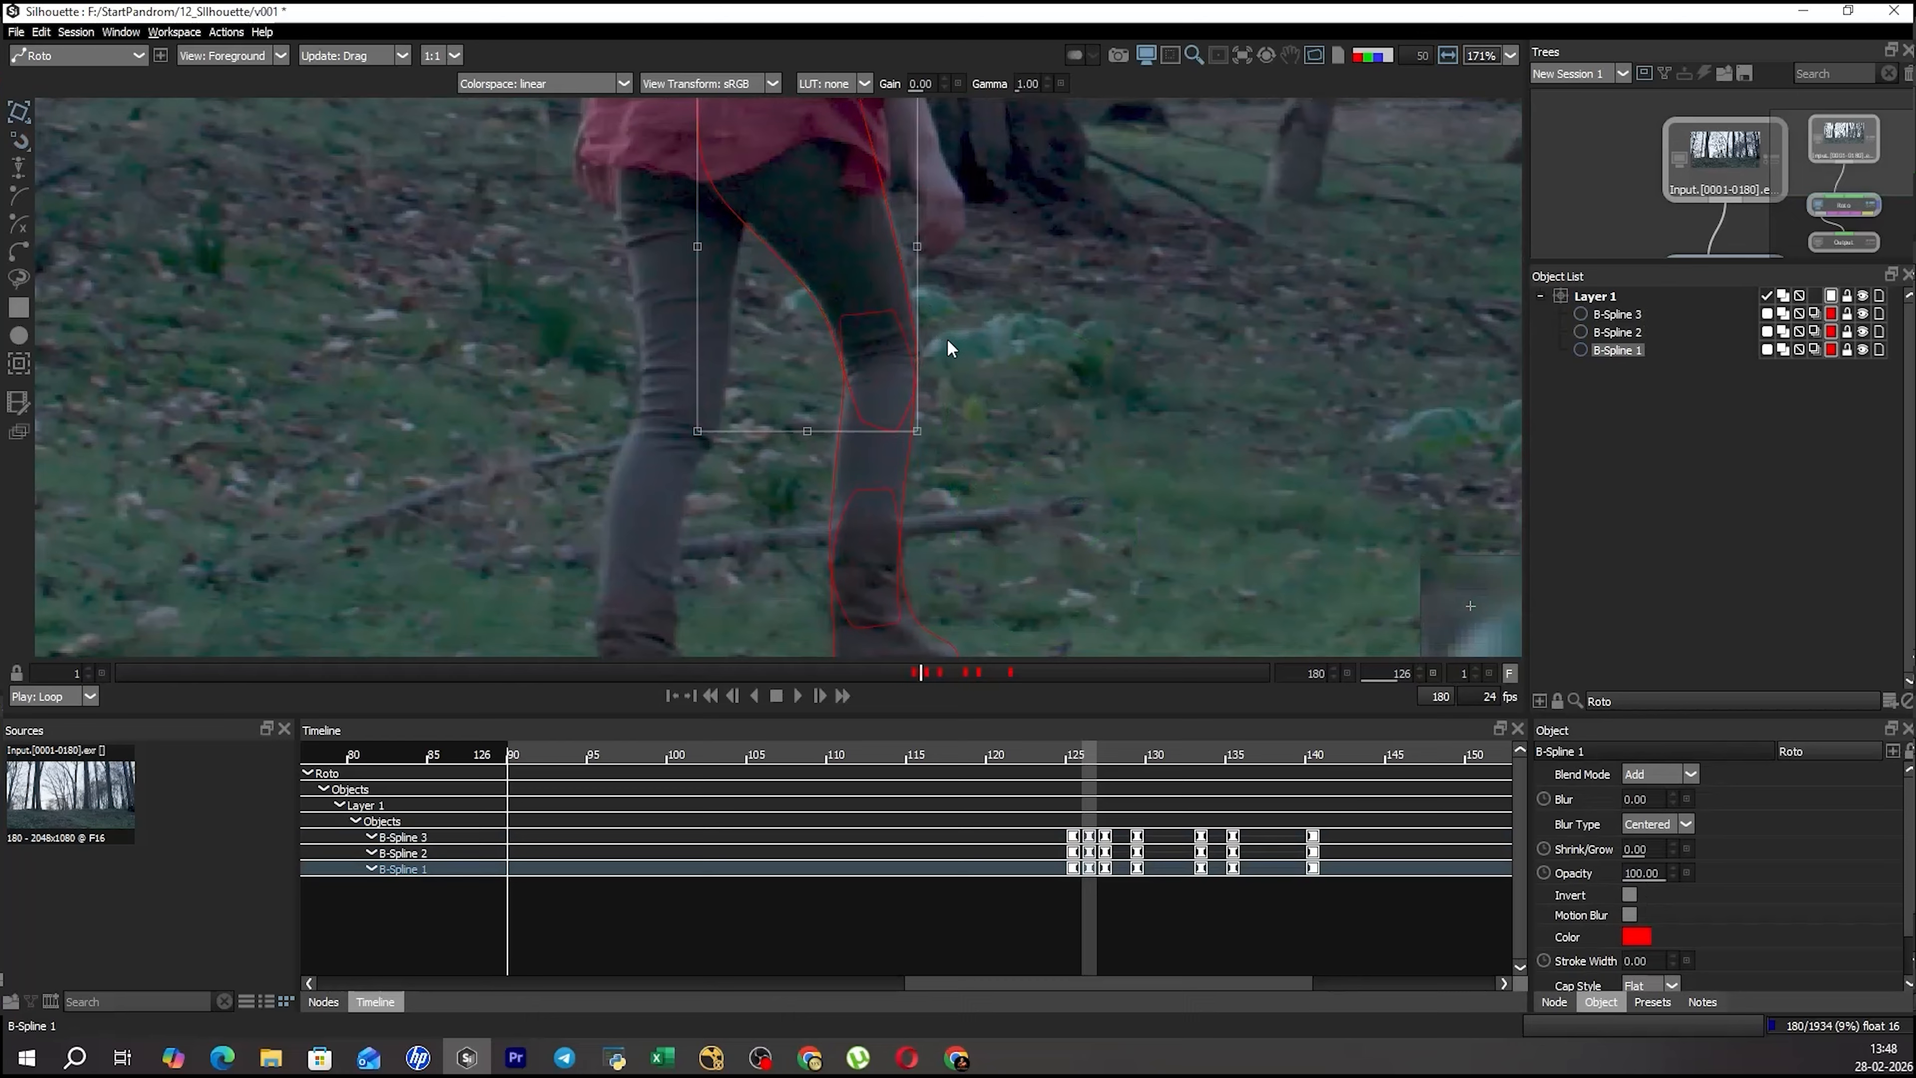
pyautogui.click(924, 418)
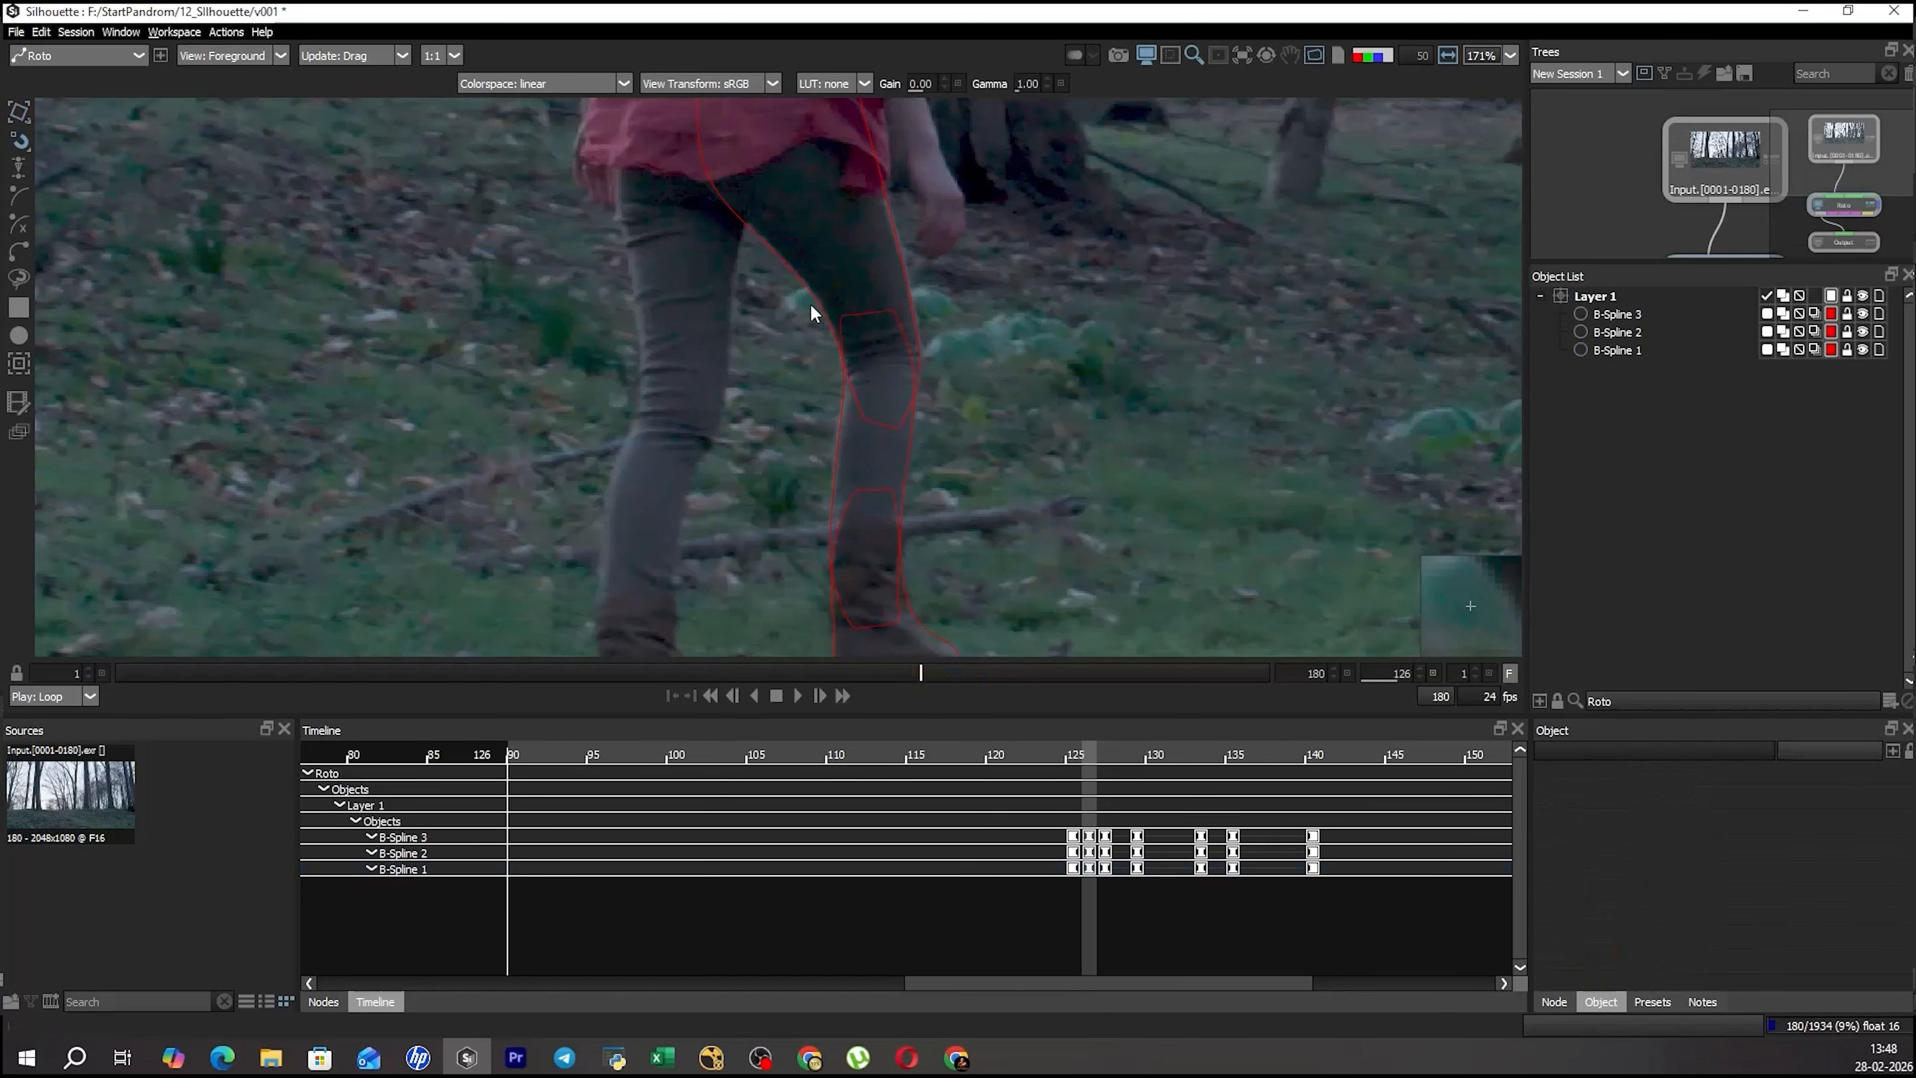
pyautogui.click(739, 225)
pyautogui.scroll(-1, 757, 378)
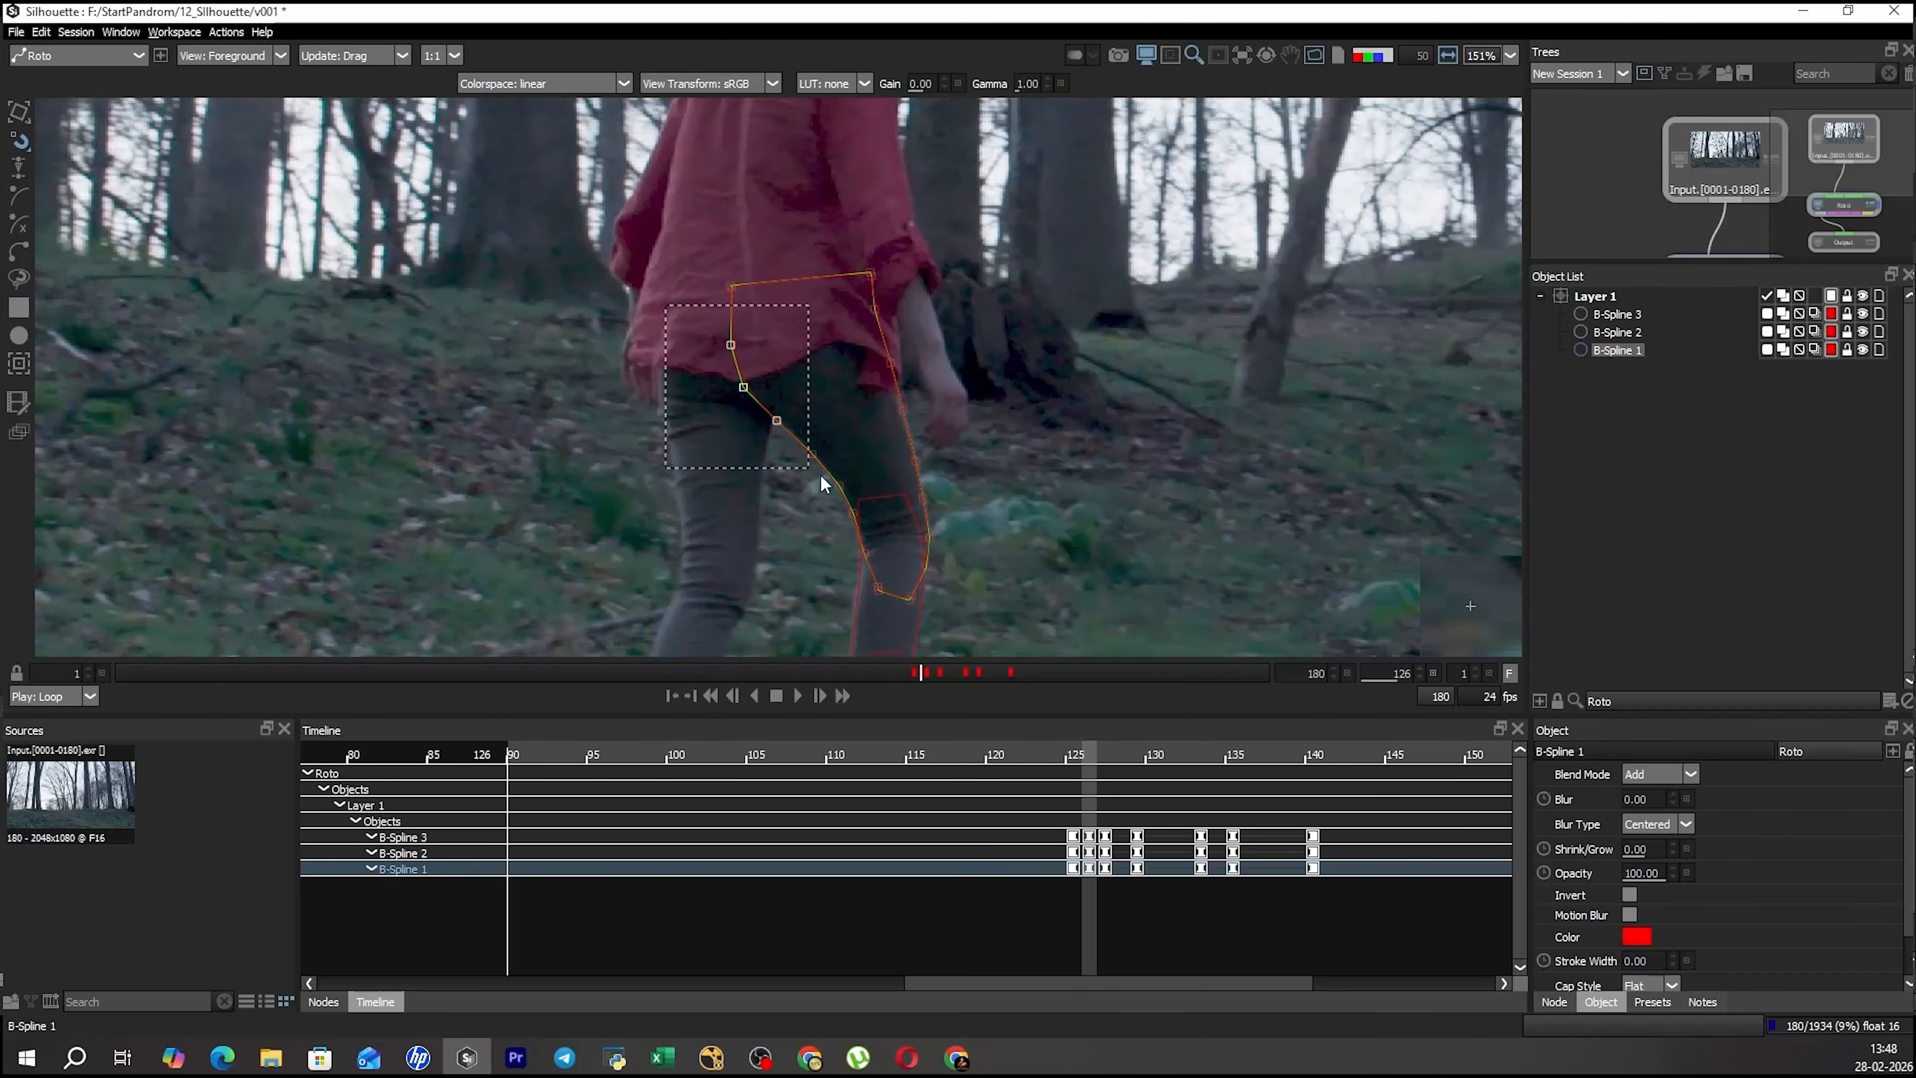
pyautogui.moveTo(888, 575); pyautogui.dragTo(951, 431)
pyautogui.click(1053, 515)
pyautogui.scroll(-1, 934, 494)
pyautogui.click(921, 500)
pyautogui.scroll(1, 974, 406)
pyautogui.scroll(-1, 975, 407)
# Select all three leg shapes and examine the leg's movement past the frame 140 keyframe, up to about frame 167.
pyautogui.press('r')
pyautogui.click(1043, 252)
pyautogui.hotkey('ctrl', 'a')
pyautogui.press('t')
pyautogui.click(1012, 671)
pyautogui.press('x')
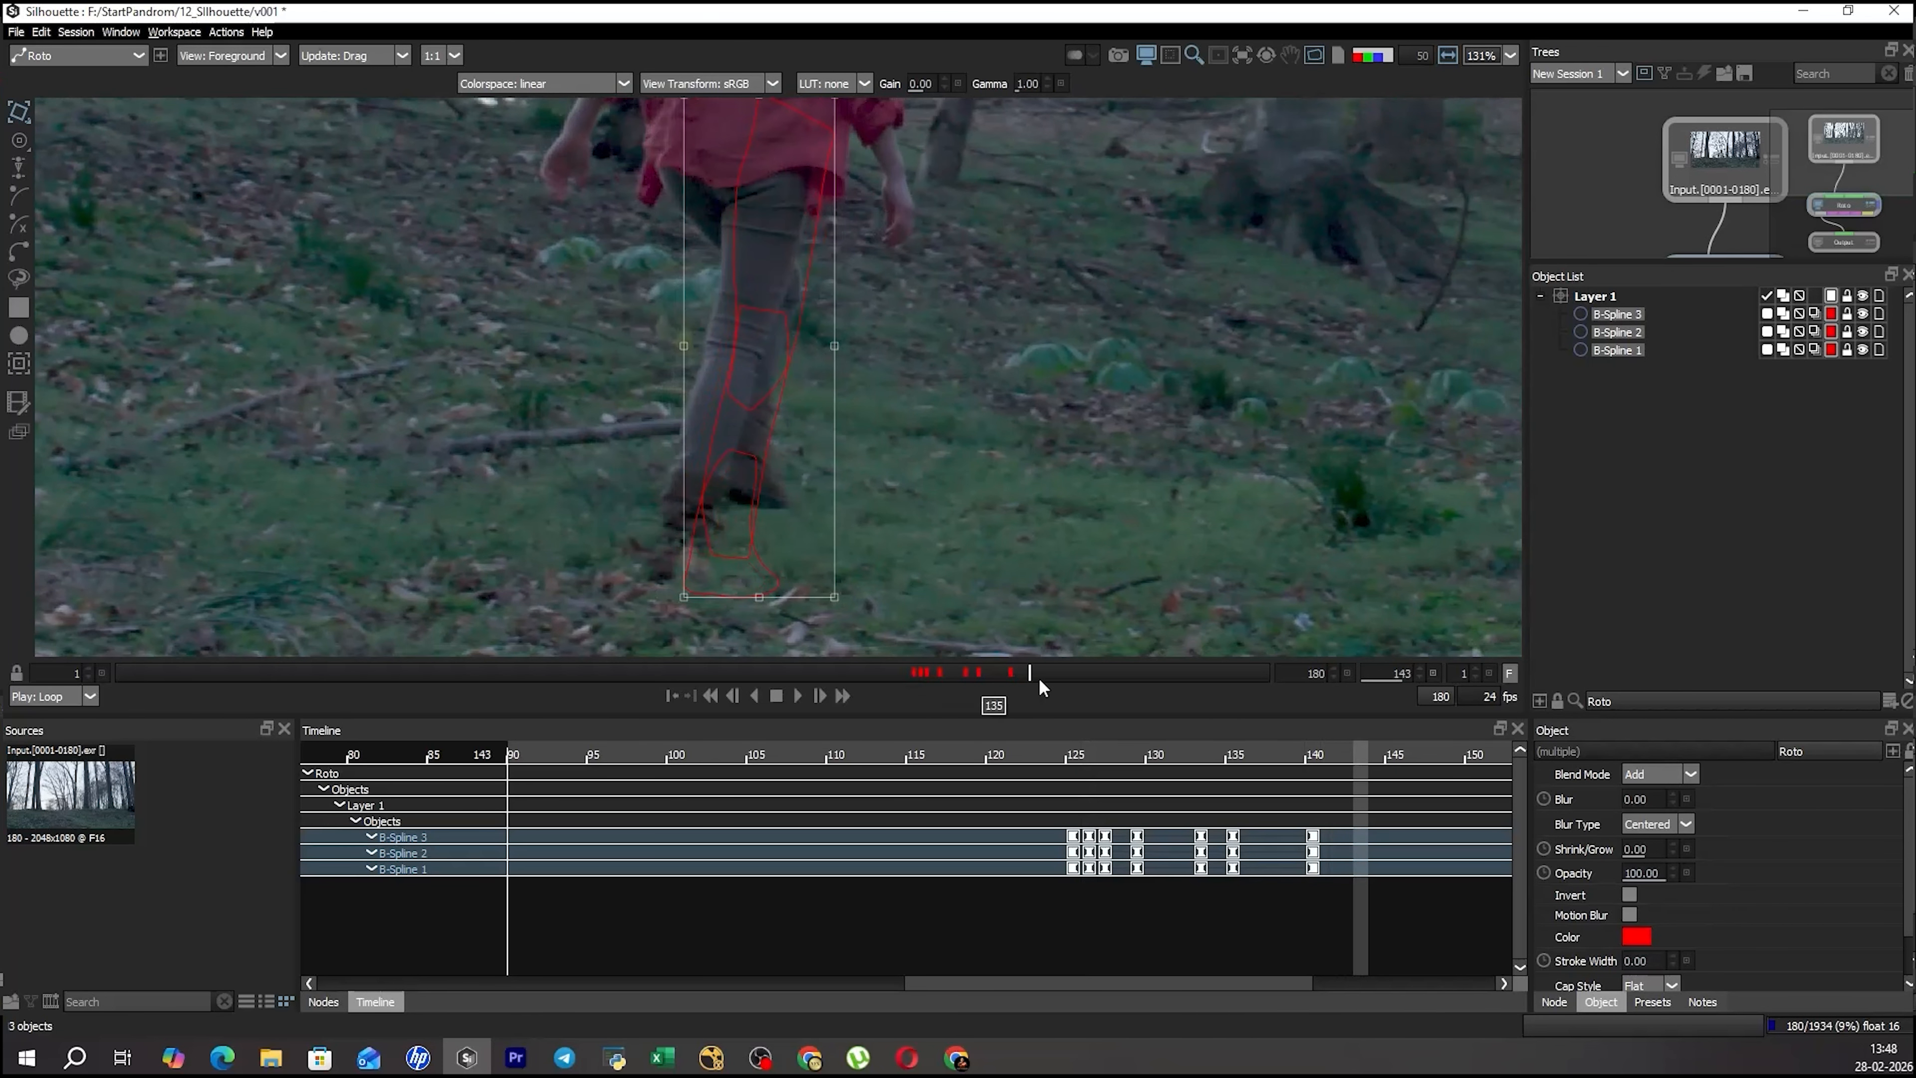
pyautogui.click(1011, 675)
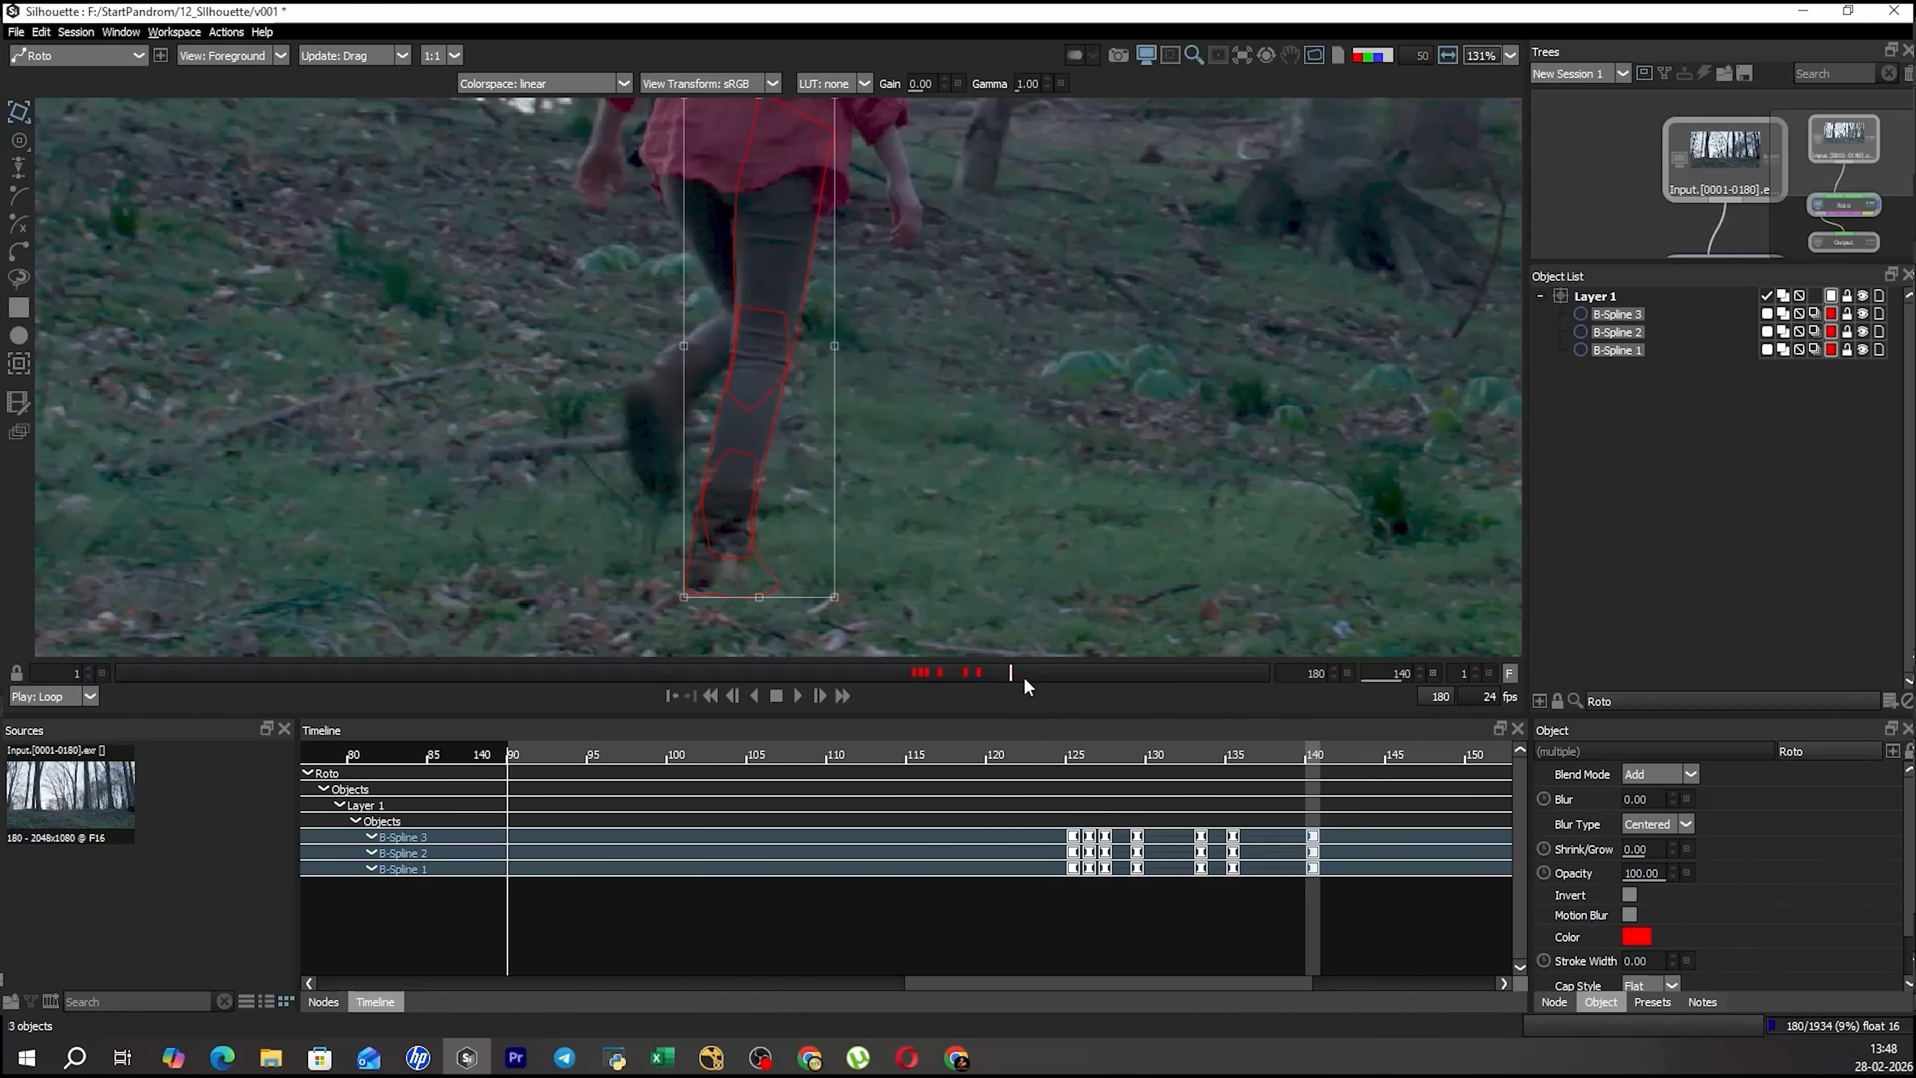
pyautogui.press('x')
pyautogui.press('x')
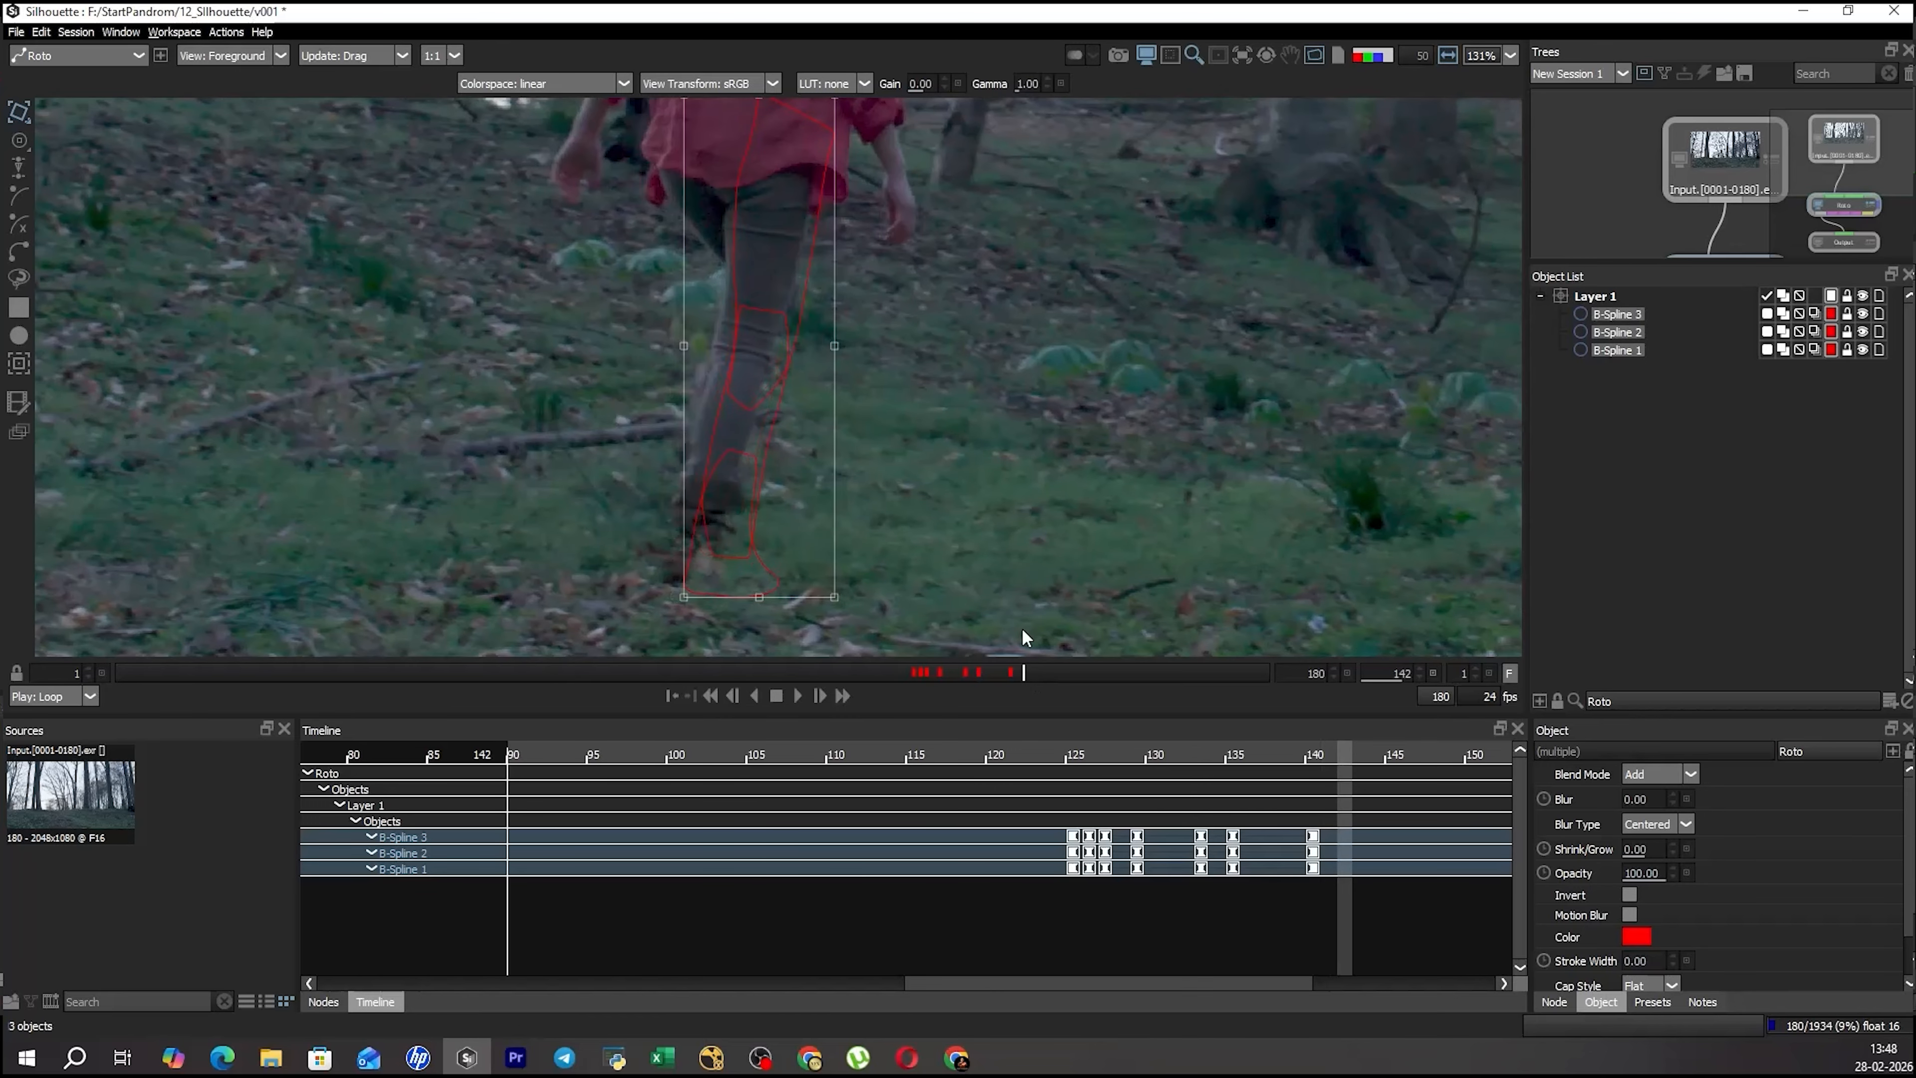
pyautogui.moveTo(1031, 679); pyautogui.dragTo(1188, 705)
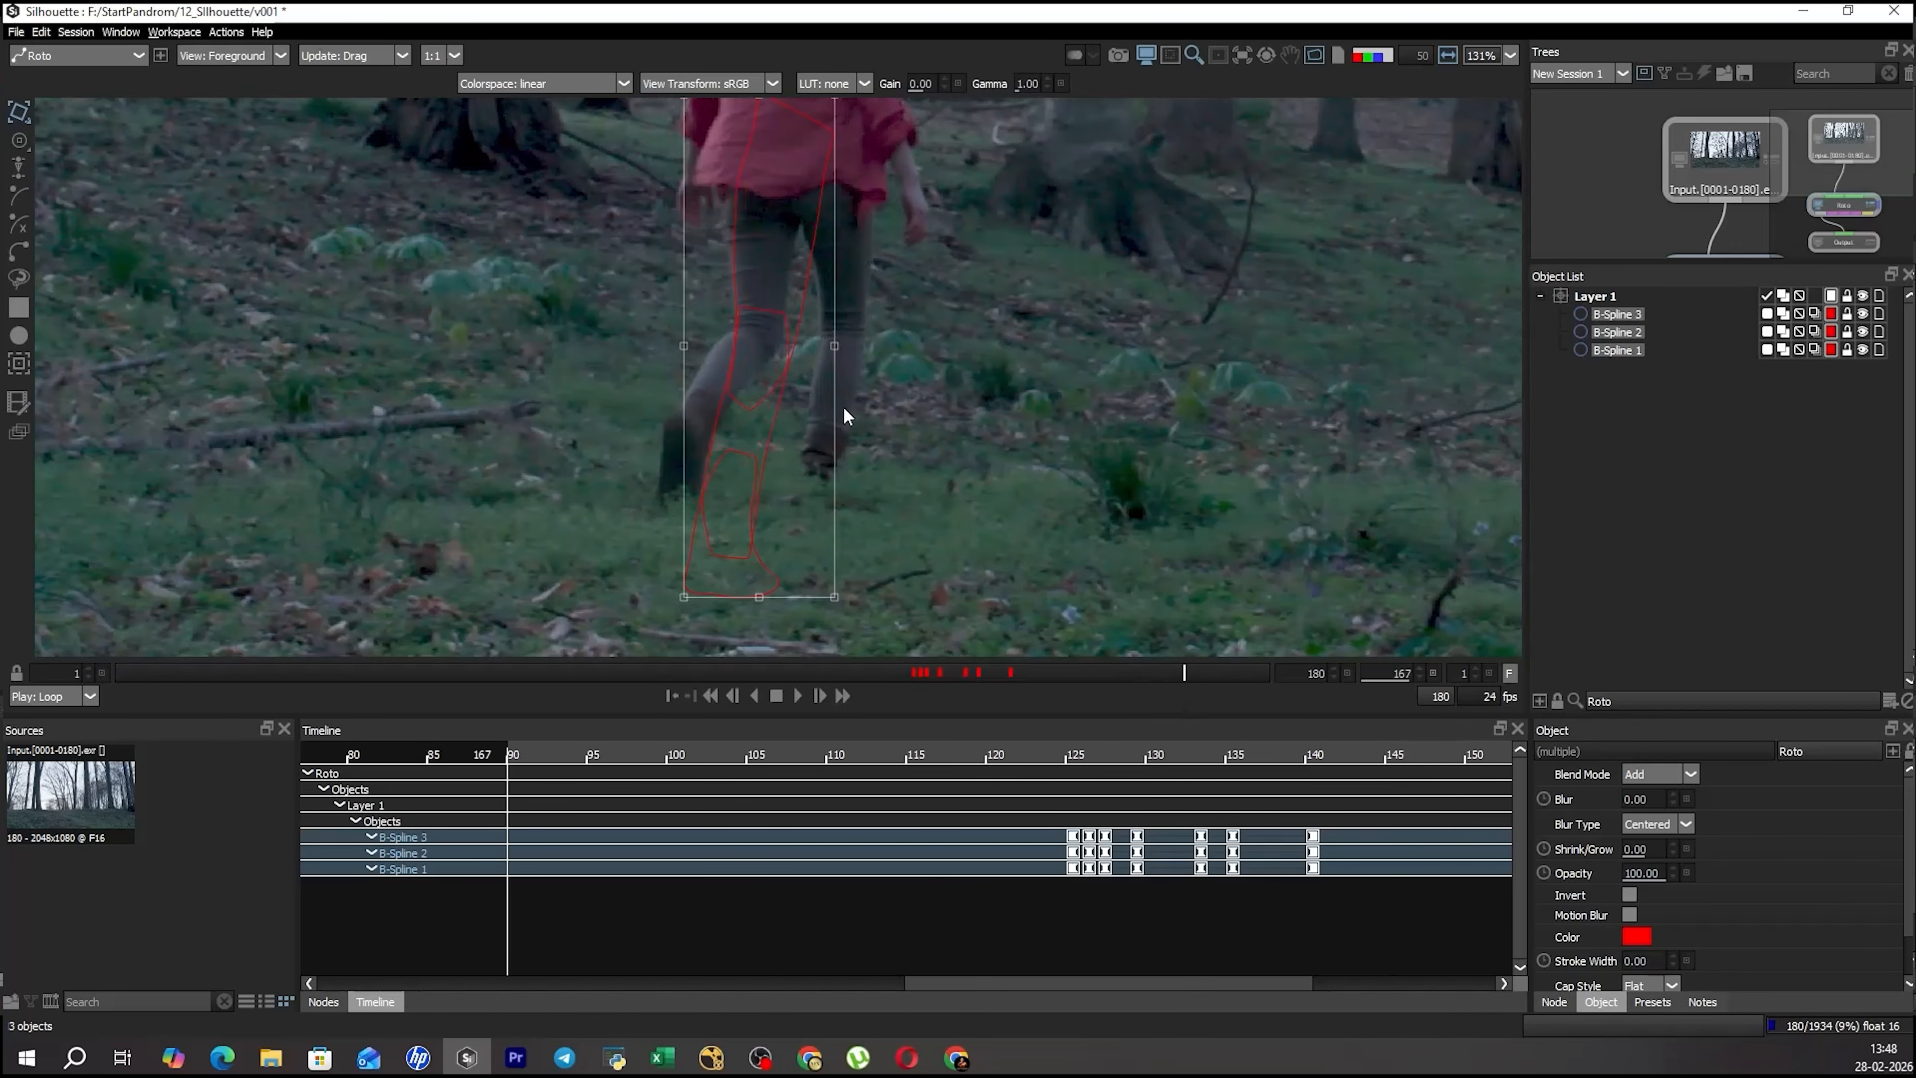